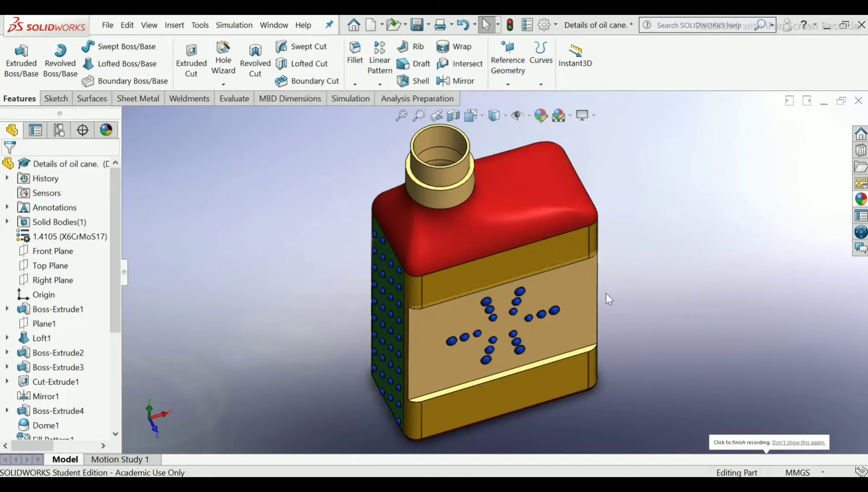
Step: Close the finished oil can part, saving all modified documents
{"action": "middle_click_drag", "start_coordinate": [606, 282], "coordinate": [523, 294]}
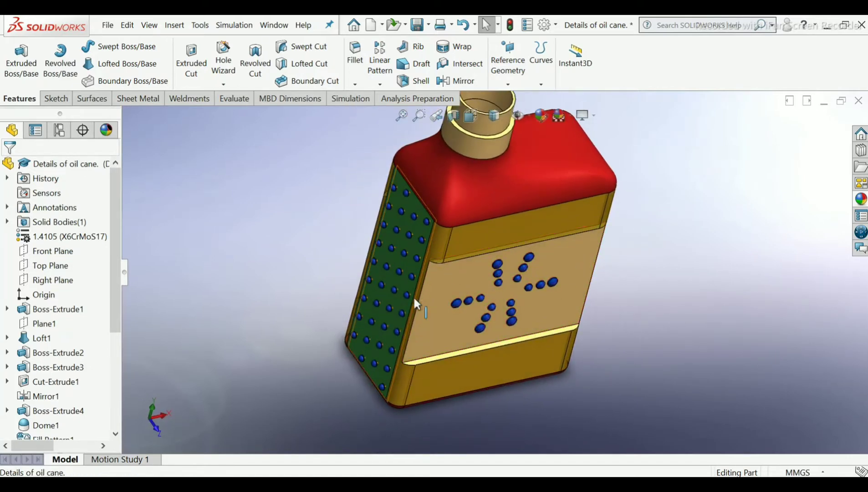
{"action": "scroll", "coordinate": [575, 193], "scroll_direction": "up", "scroll_amount": 2}
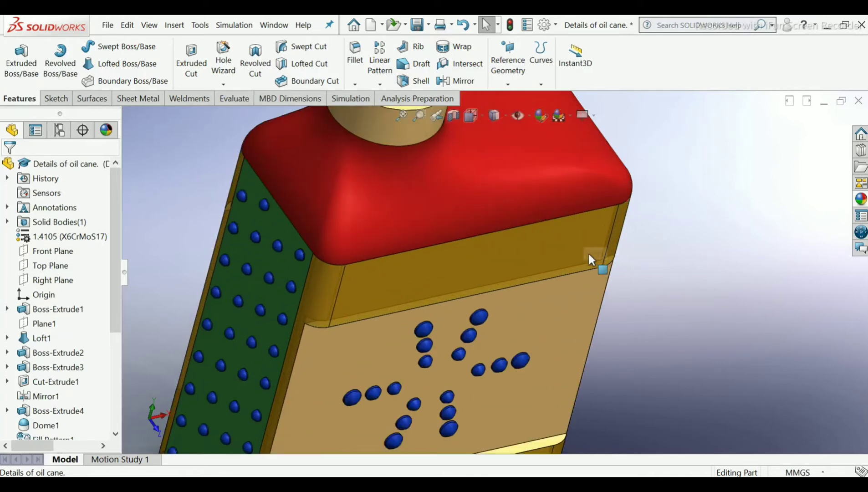
{"action": "scroll", "coordinate": [587, 252], "scroll_direction": "down", "scroll_amount": 2}
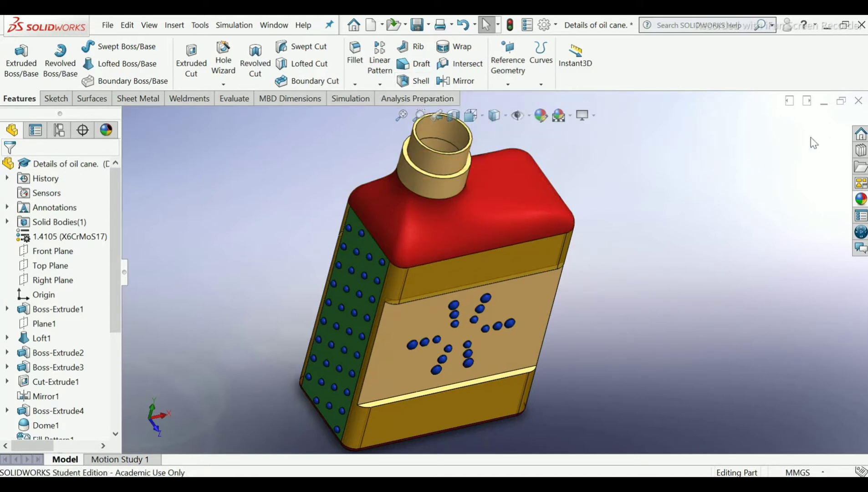
{"action": "left_click", "coordinate": [859, 100]}
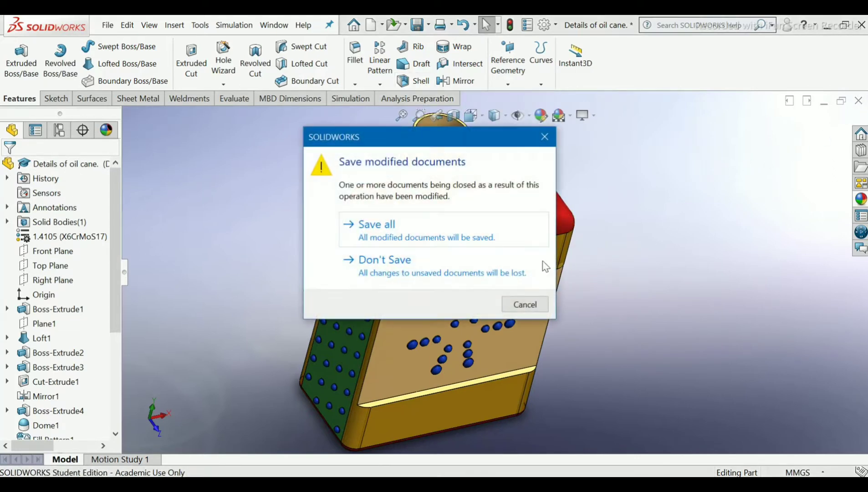
{"action": "left_click", "coordinate": [409, 229]}
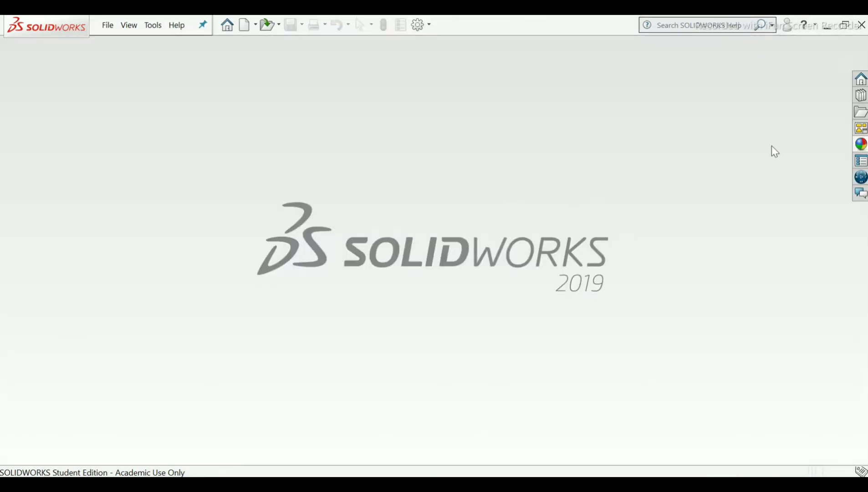
Step: Create a new part document
{"action": "left_click", "coordinate": [248, 26]}
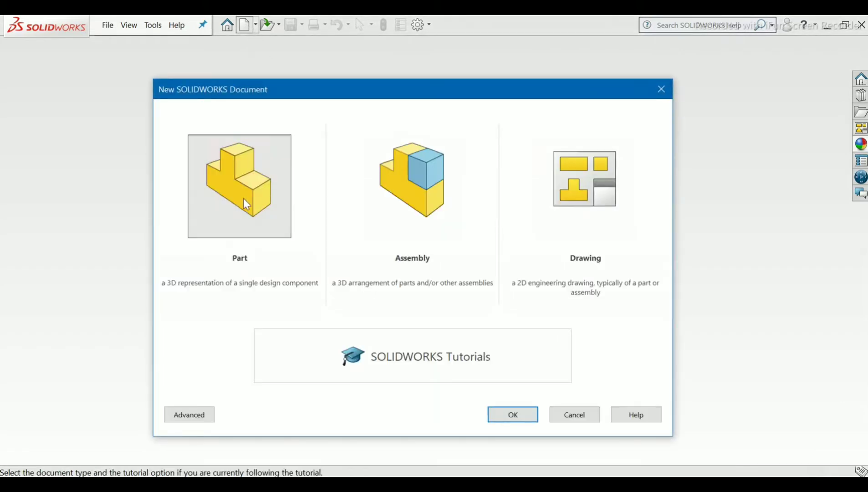
{"action": "left_click", "coordinate": [246, 204]}
{"action": "left_click", "coordinate": [520, 421]}
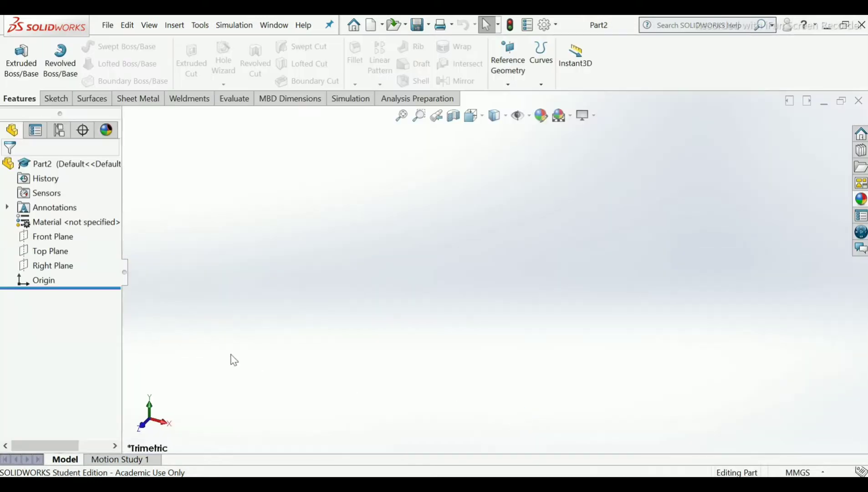
Step: Sketch a center rectangle about 206 mm wide on the Top Plane, centred on the origin
{"action": "left_click", "coordinate": [59, 253]}
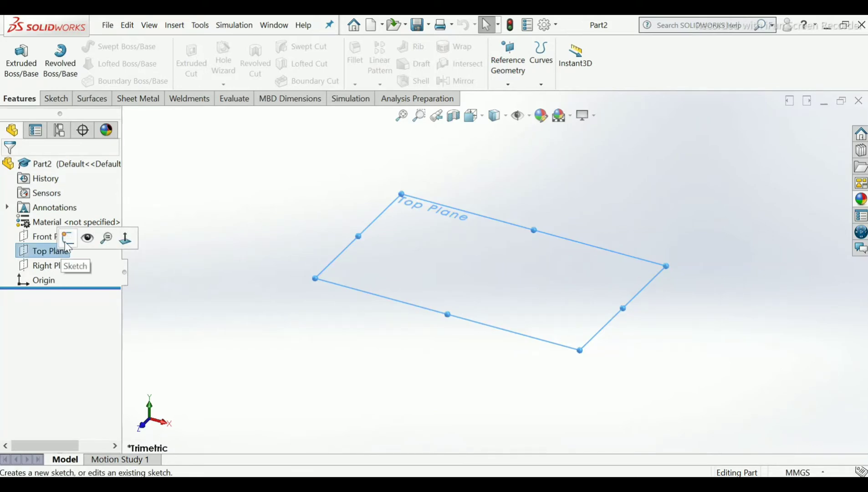
{"action": "left_click", "coordinate": [68, 237]}
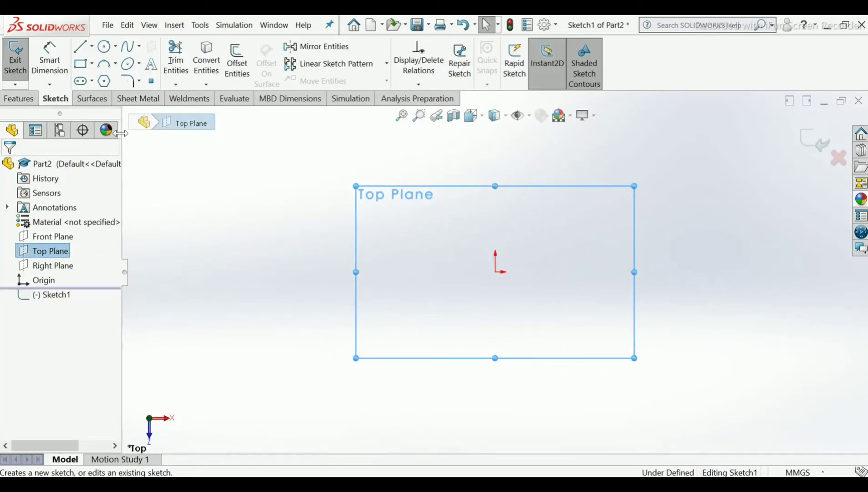
{"action": "left_click", "coordinate": [92, 63]}
{"action": "left_click", "coordinate": [93, 97]}
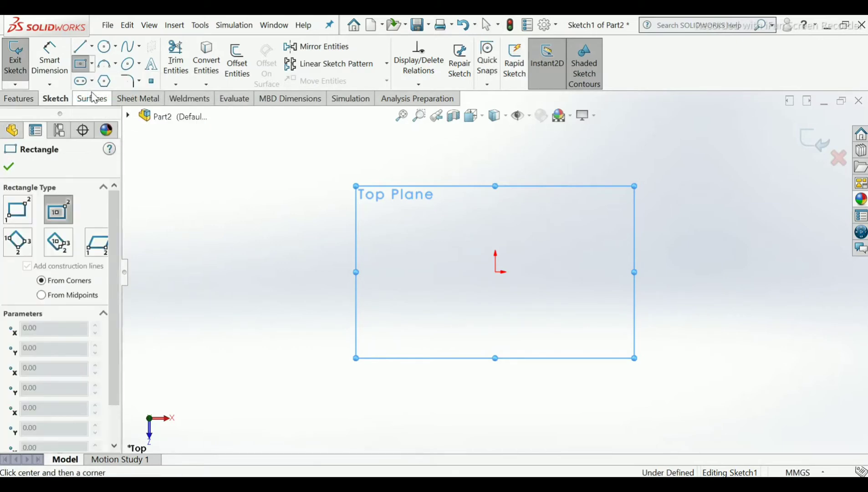
{"action": "left_click", "coordinate": [496, 272]}
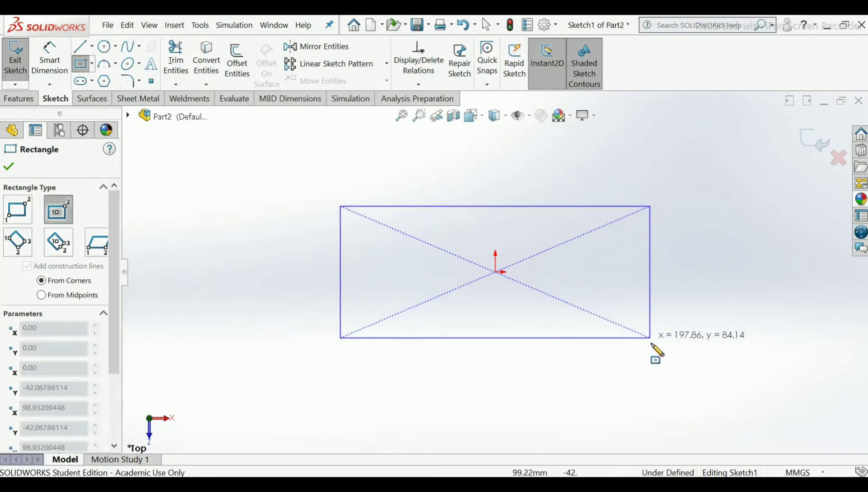
{"action": "left_click", "coordinate": [657, 363]}
{"action": "right_click", "coordinate": [657, 363]}
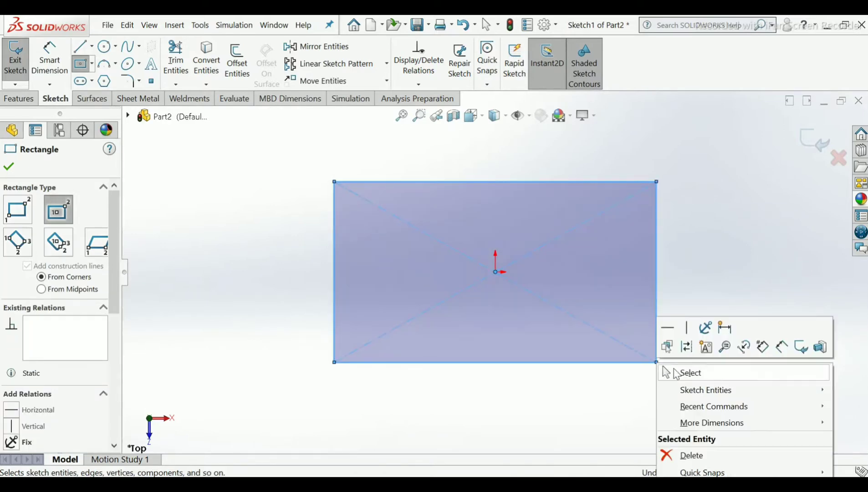
{"action": "left_click", "coordinate": [677, 371]}
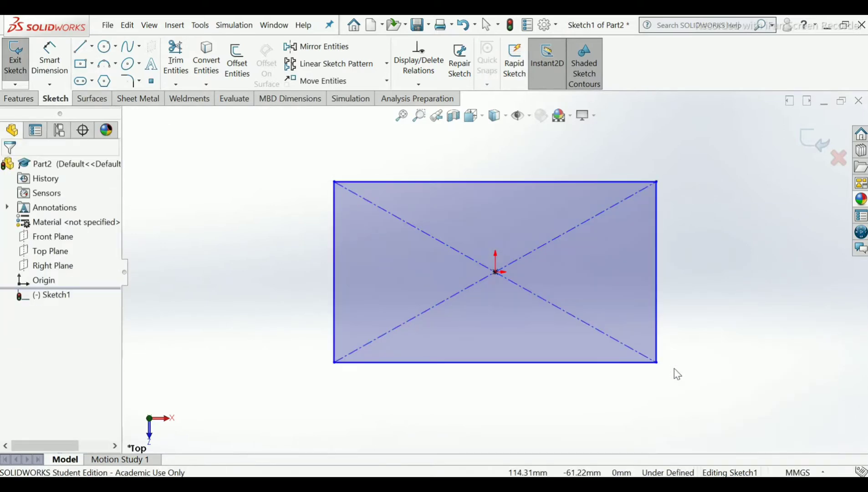
Step: Dimension the rectangle's horizontal side and set its length to 150 mm
{"action": "left_click", "coordinate": [50, 57]}
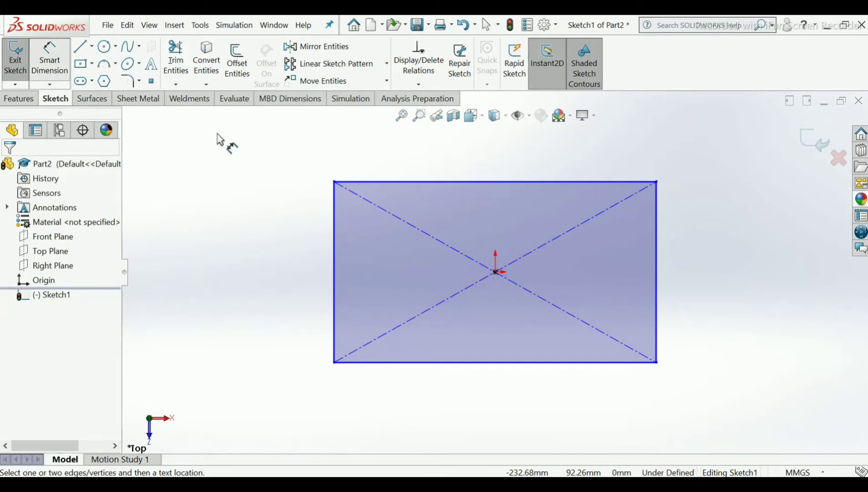
{"action": "left_click", "coordinate": [420, 182]}
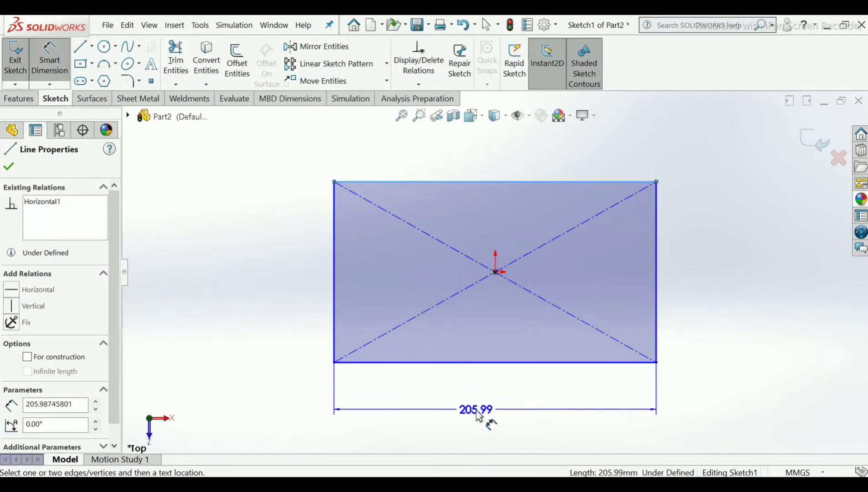
{"action": "left_click", "coordinate": [478, 412]}
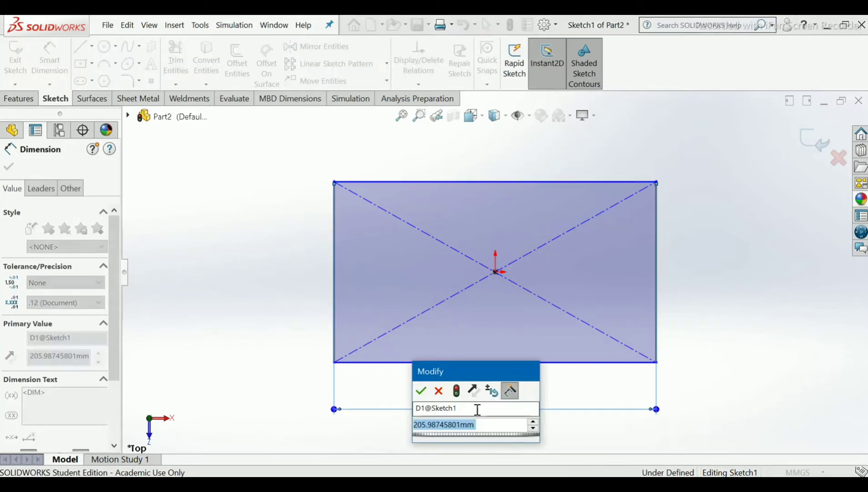
{"action": "type", "text": "150"}
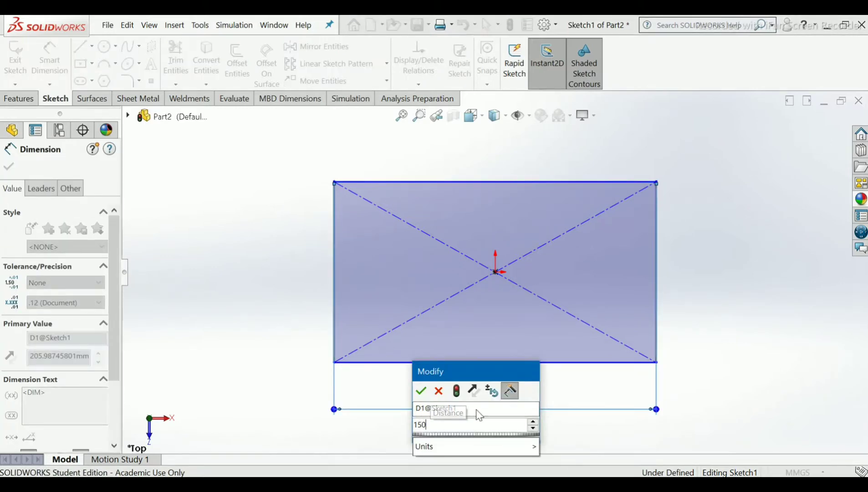
{"action": "key", "text": "Return"}
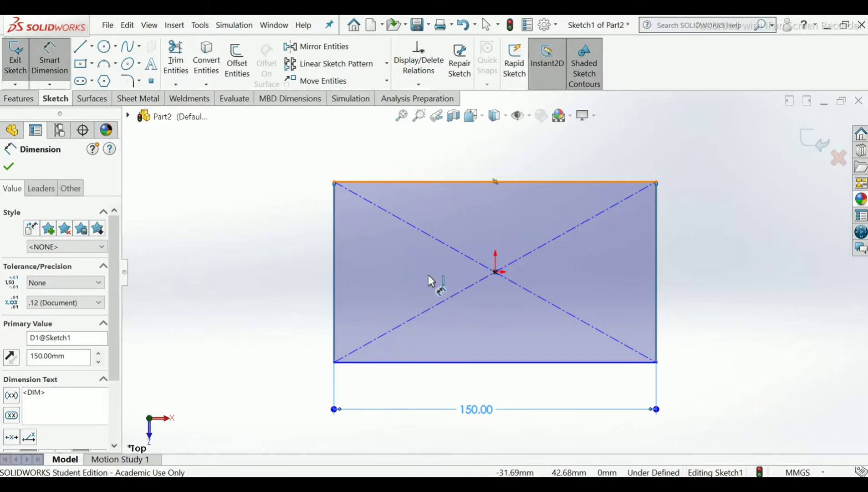
Step: Dimension the distance between the rectangle's two horizontal sides and set it to 80 mm
{"action": "left_click", "coordinate": [426, 363]}
{"action": "left_click", "coordinate": [423, 363]}
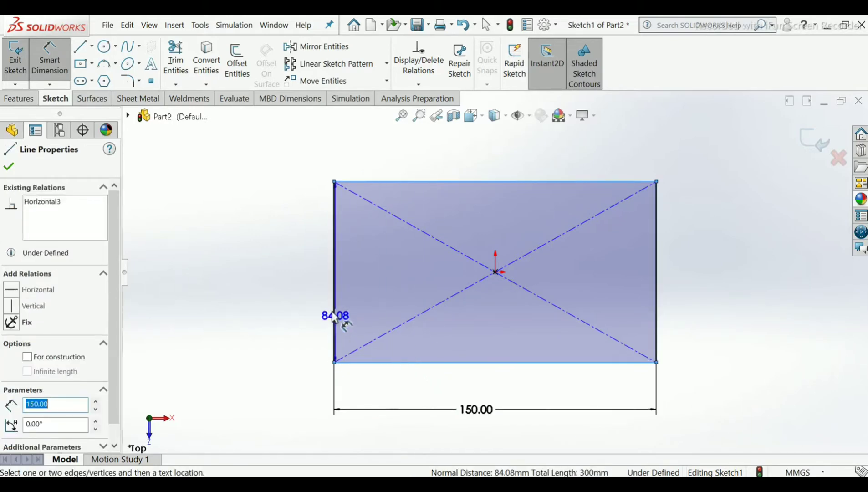
{"action": "left_click", "coordinate": [300, 288]}
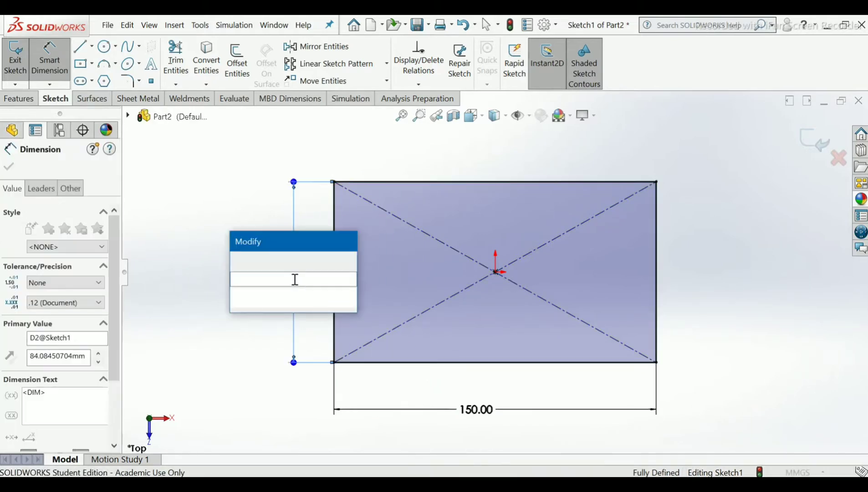
{"action": "type", "text": "80"}
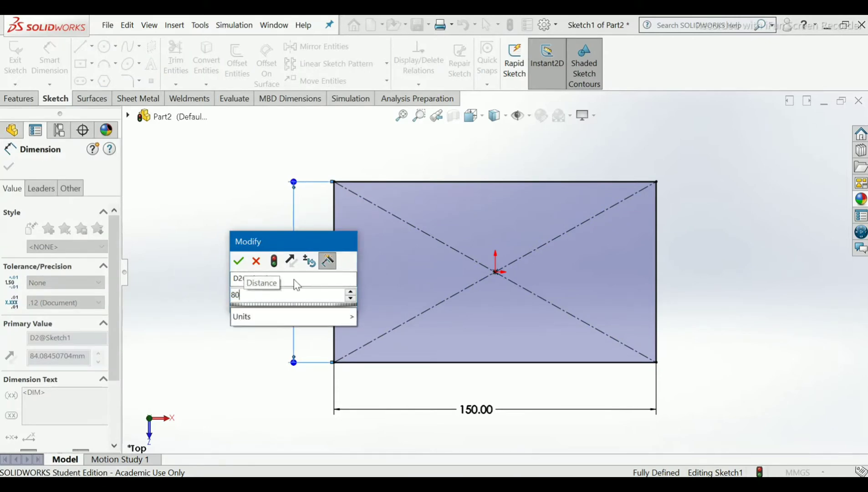
{"action": "key", "text": "Return"}
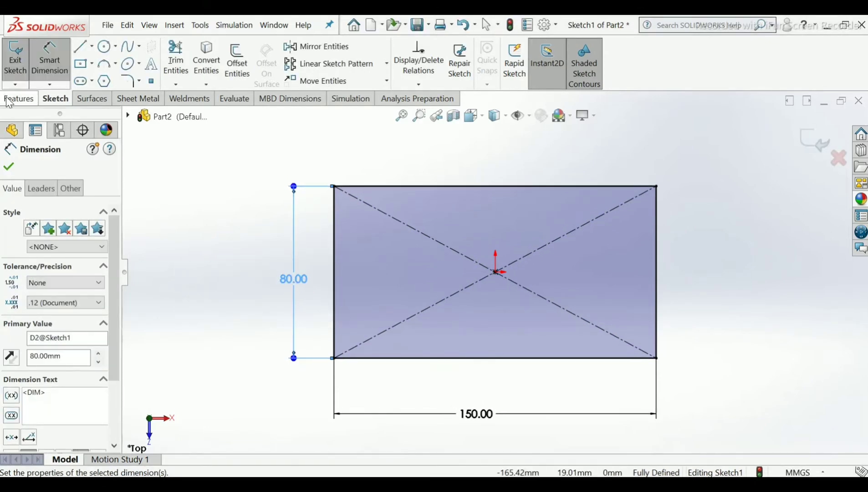
{"action": "left_click", "coordinate": [11, 169]}
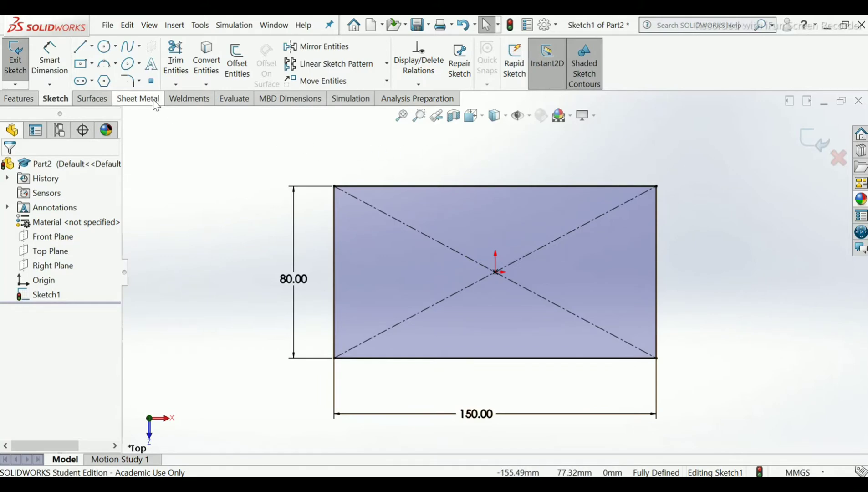
Step: Round all four corners of the rectangle with 10 mm sketch fillets and exit the sketch
{"action": "left_click", "coordinate": [129, 81]}
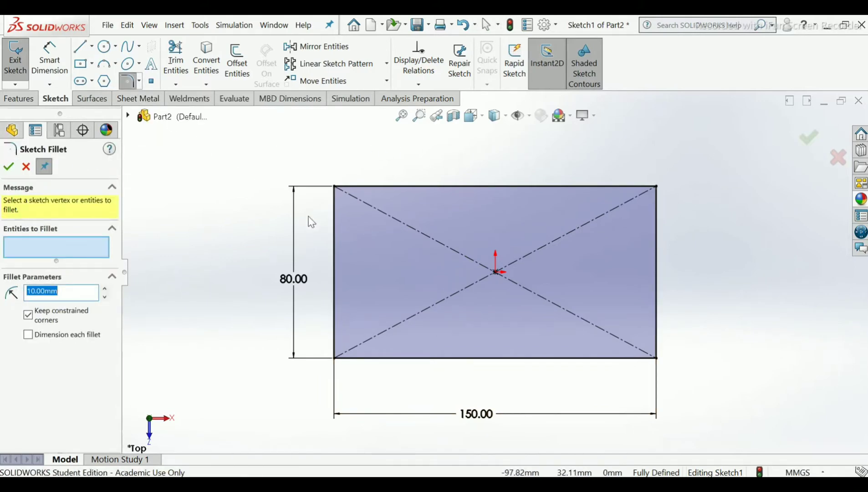
{"action": "left_click", "coordinate": [355, 187]}
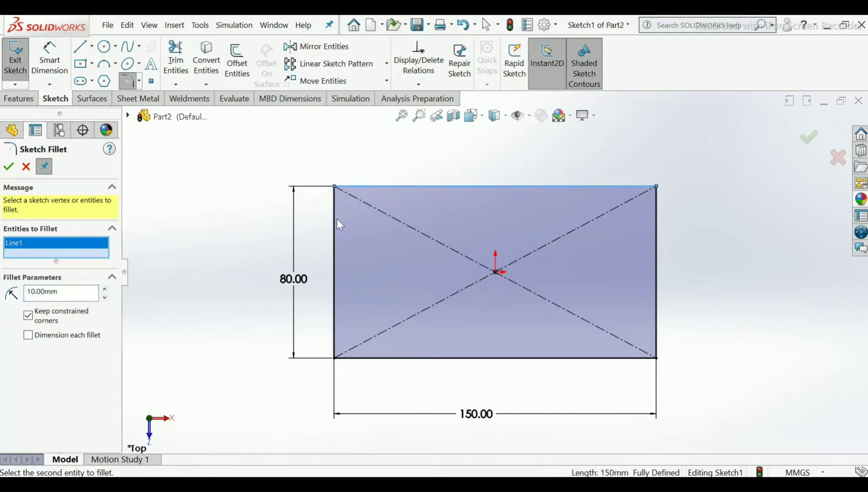
{"action": "left_click", "coordinate": [336, 257]}
{"action": "left_click", "coordinate": [336, 279]}
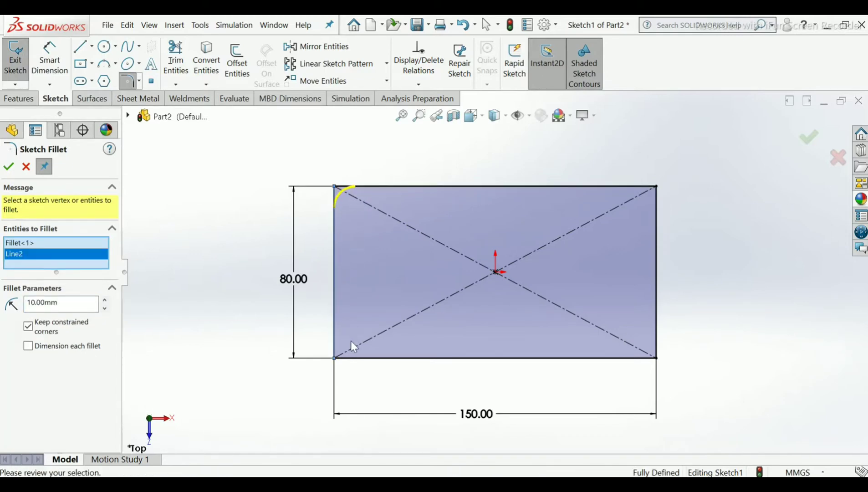
{"action": "left_click", "coordinate": [355, 359]}
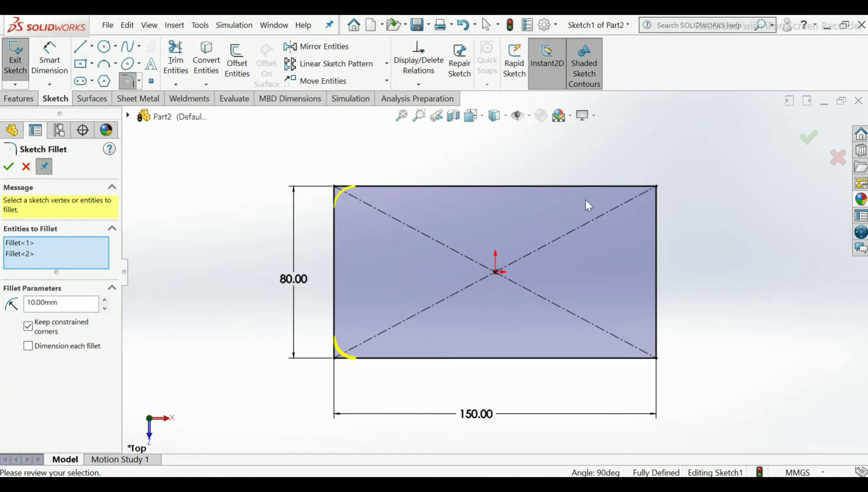
{"action": "left_click", "coordinate": [592, 186]}
{"action": "left_click", "coordinate": [656, 227]}
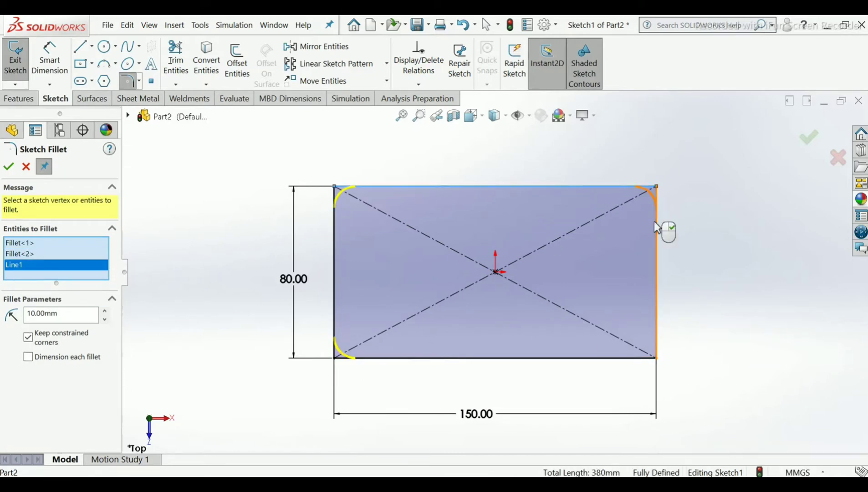
{"action": "left_click", "coordinate": [638, 359]}
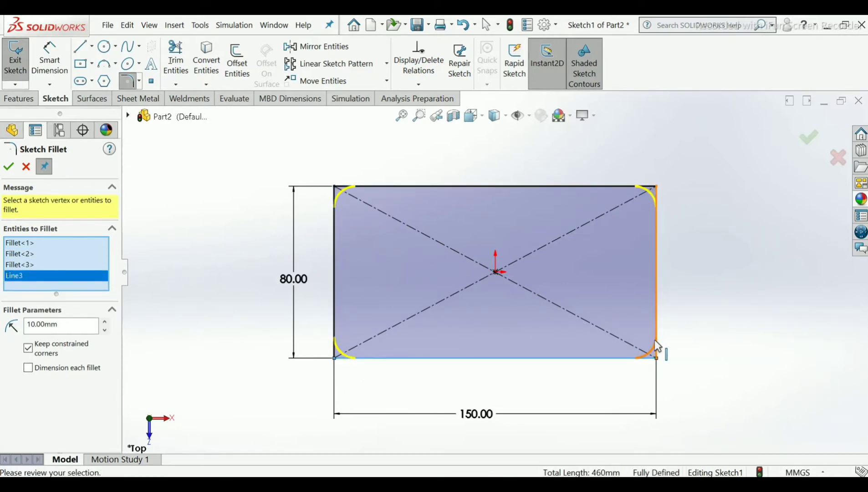
{"action": "left_click", "coordinate": [656, 350]}
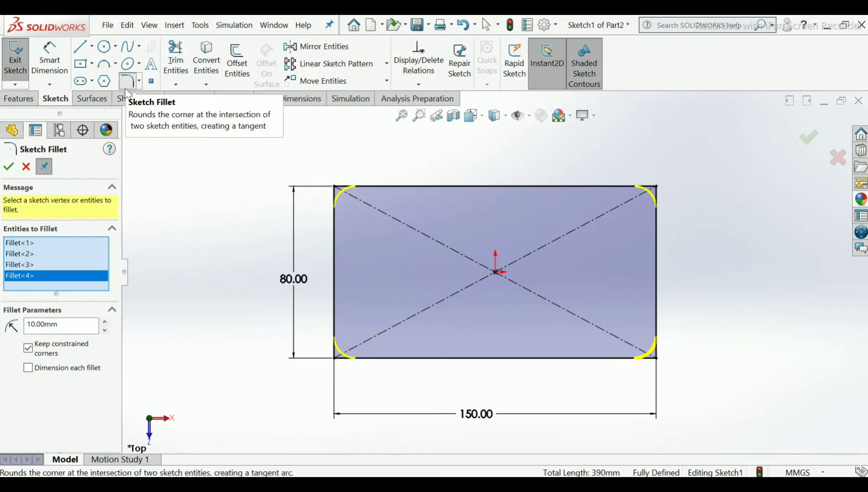
{"action": "left_click", "coordinate": [9, 167]}
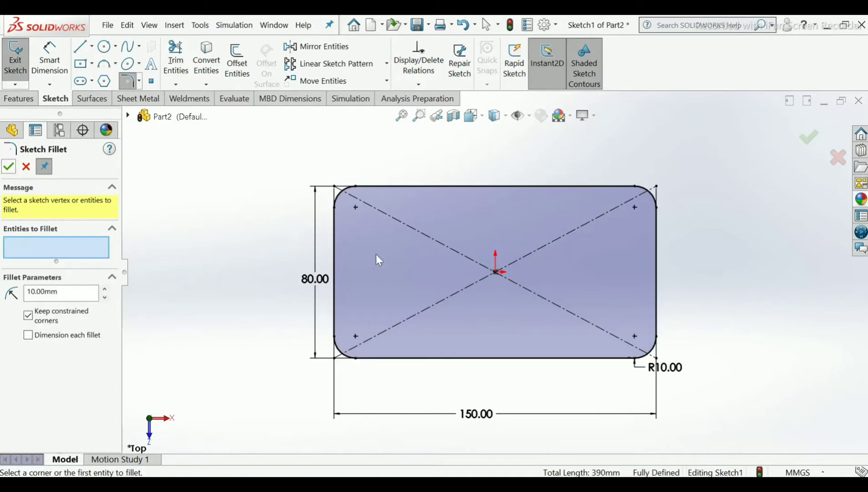
{"action": "left_click", "coordinate": [9, 167]}
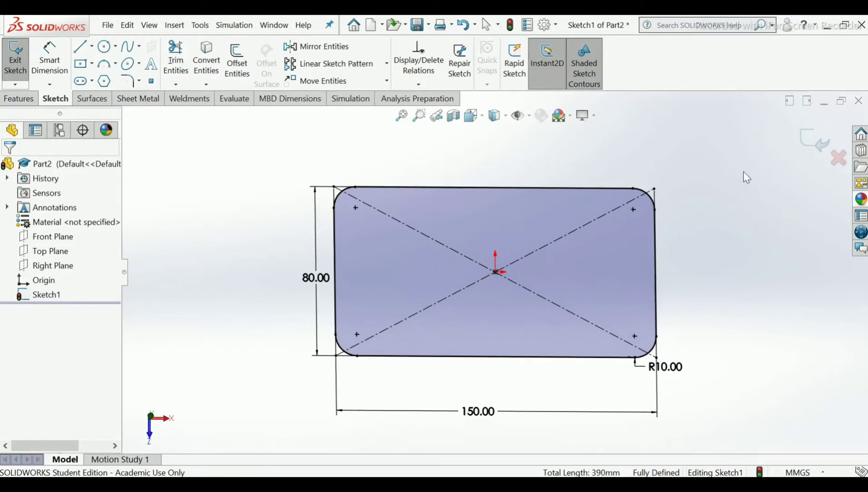
{"action": "scroll", "coordinate": [743, 171], "scroll_direction": "down", "scroll_amount": 2}
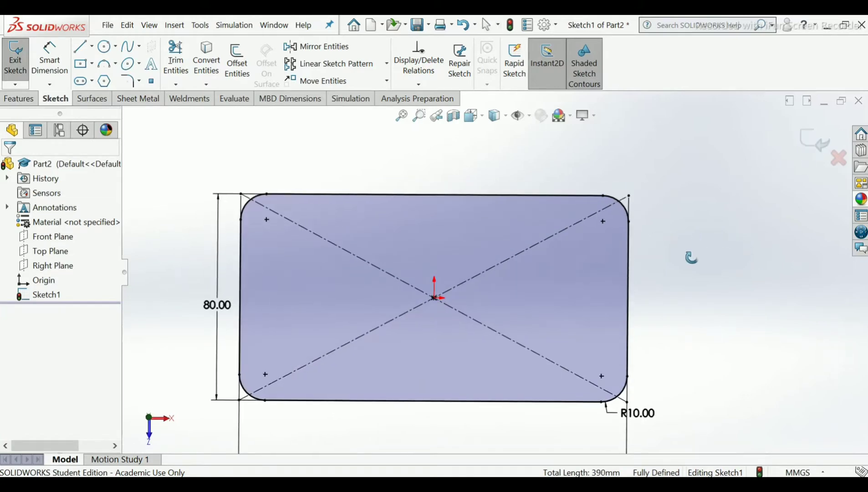
{"action": "key", "text": "f"}
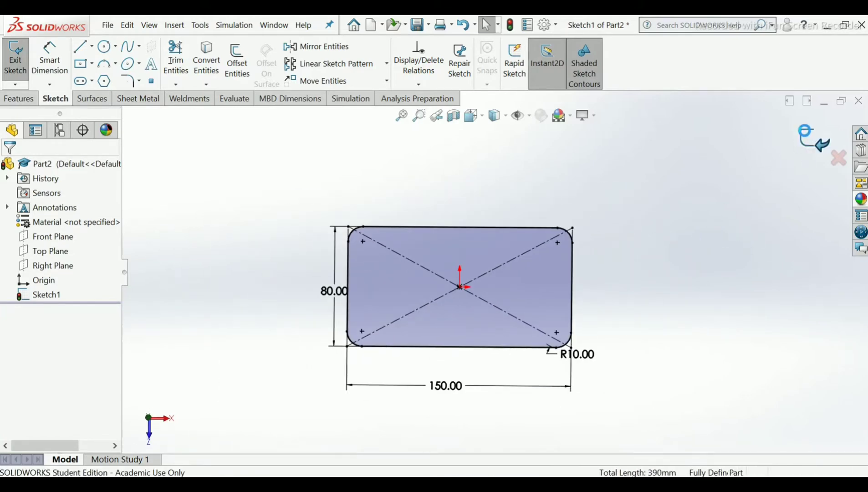
{"action": "left_click", "coordinate": [814, 139]}
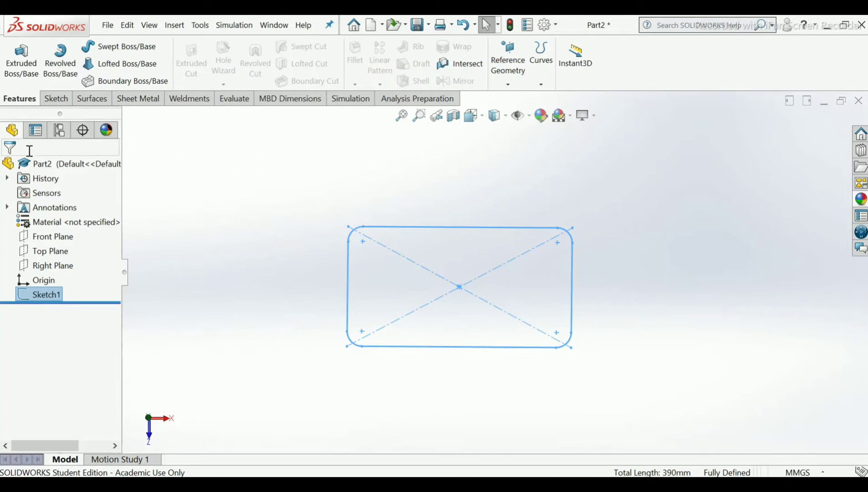
Step: Extrude the rounded rectangle profile upward as a blind boss with a depth of 180 mm
{"action": "left_click", "coordinate": [31, 81]}
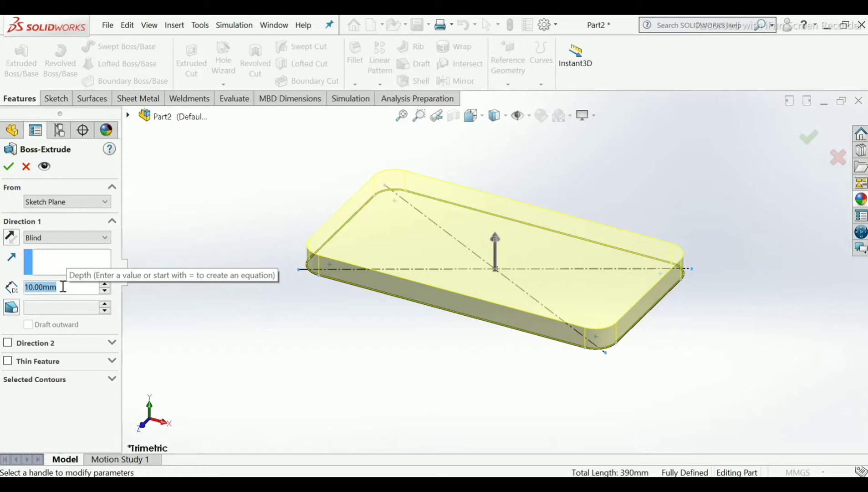
{"action": "type", "text": "180"}
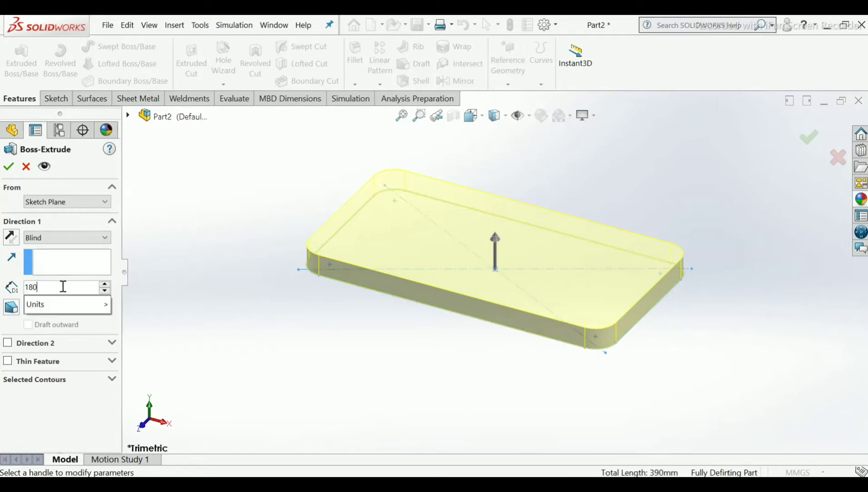
{"action": "key", "text": "Return"}
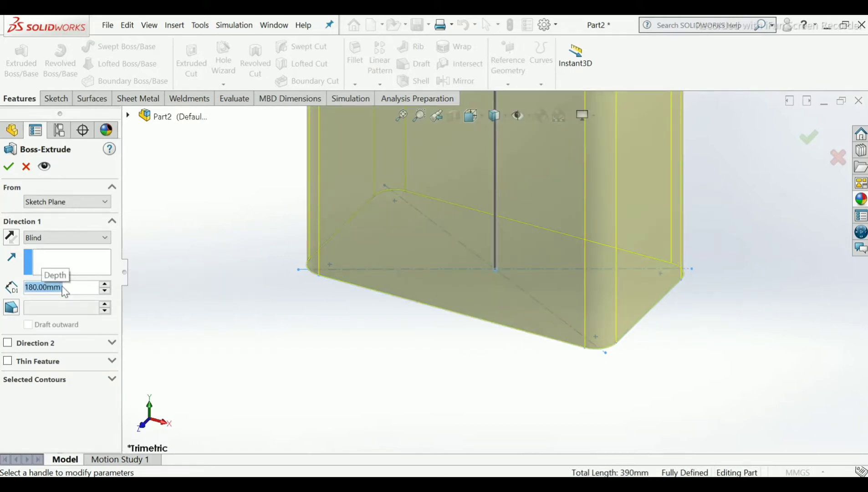
{"action": "scroll", "coordinate": [492, 168], "scroll_direction": "up", "scroll_amount": 8}
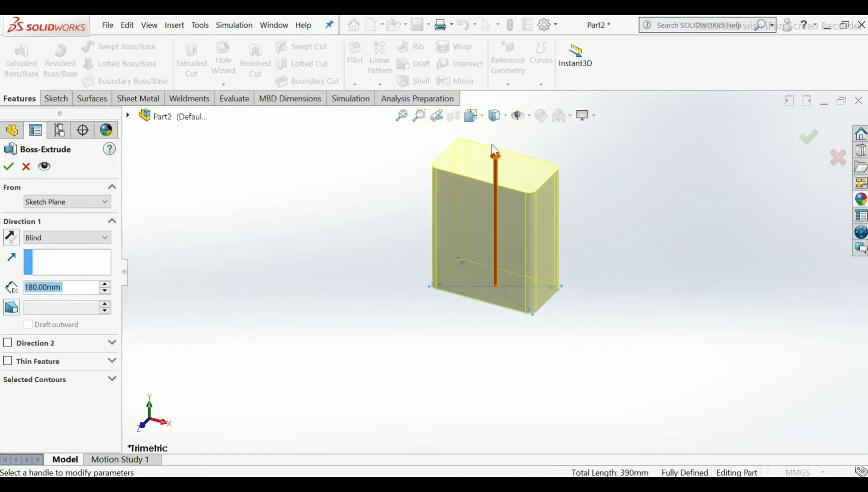
{"action": "left_click", "coordinate": [11, 168]}
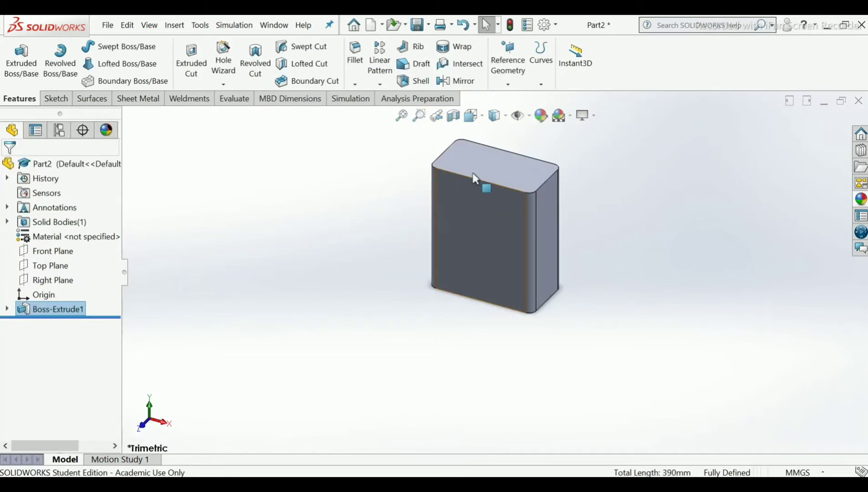
Step: Fillet the bottom edge loop of the block with a symmetric 5 mm radius
{"action": "scroll", "coordinate": [478, 176], "scroll_direction": "down", "scroll_amount": 2}
{"action": "scroll", "coordinate": [496, 166], "scroll_direction": "down", "scroll_amount": 2}
{"action": "scroll", "coordinate": [496, 167], "scroll_direction": "up", "scroll_amount": 2}
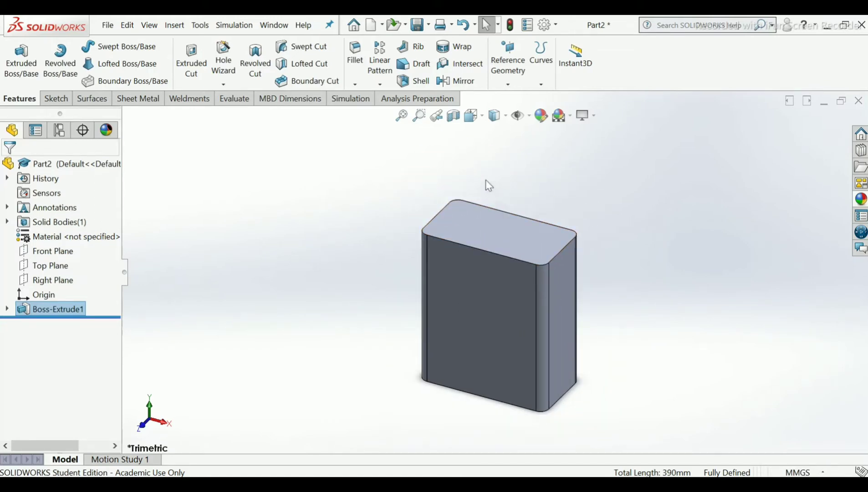
{"action": "left_click", "coordinate": [360, 71]}
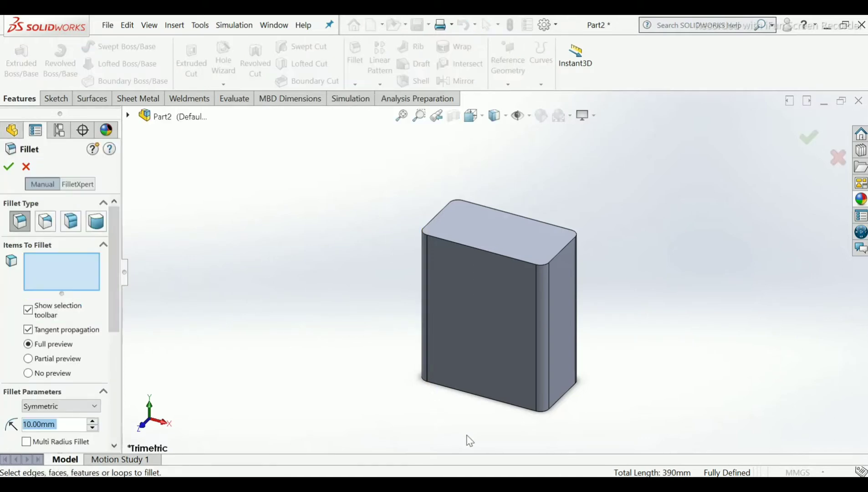
{"action": "scroll", "coordinate": [511, 410], "scroll_direction": "down", "scroll_amount": 3}
{"action": "scroll", "coordinate": [515, 403], "scroll_direction": "down", "scroll_amount": 1}
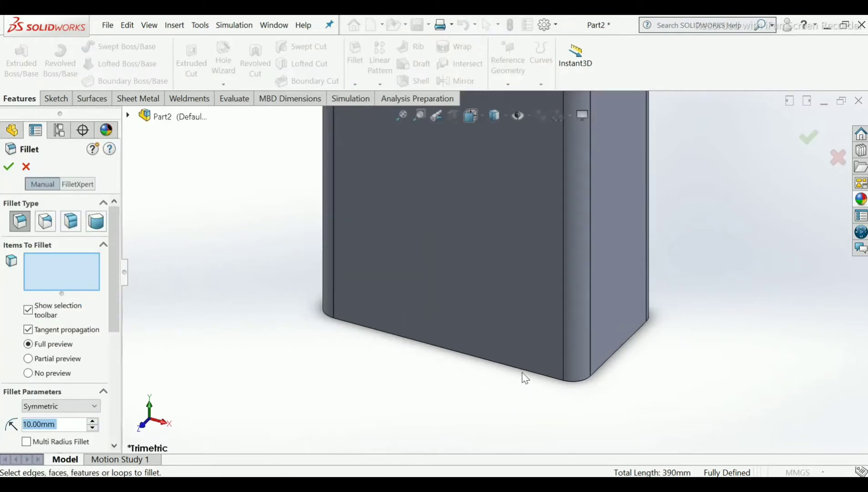
{"action": "left_click", "coordinate": [524, 374]}
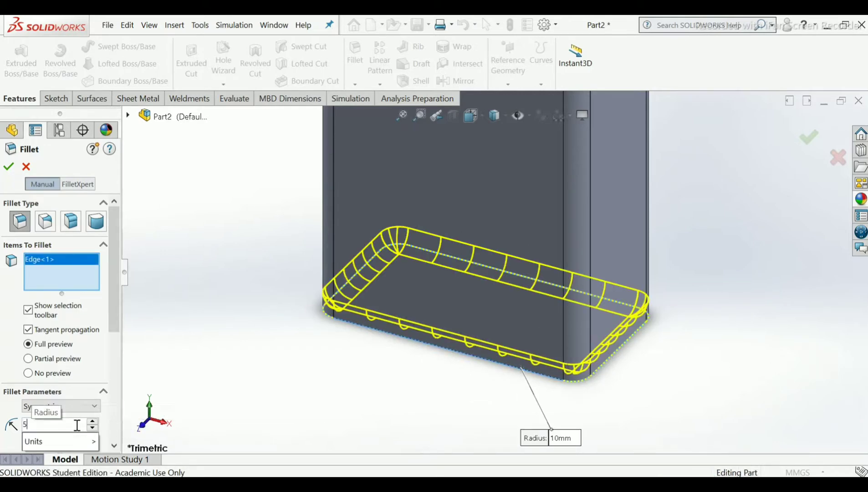
{"action": "type", "text": "5"}
{"action": "key", "text": "Return"}
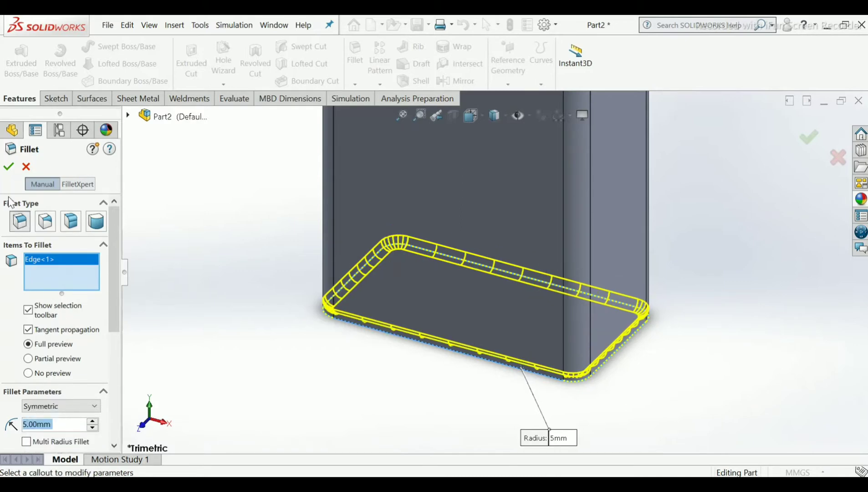
{"action": "left_click", "coordinate": [8, 168]}
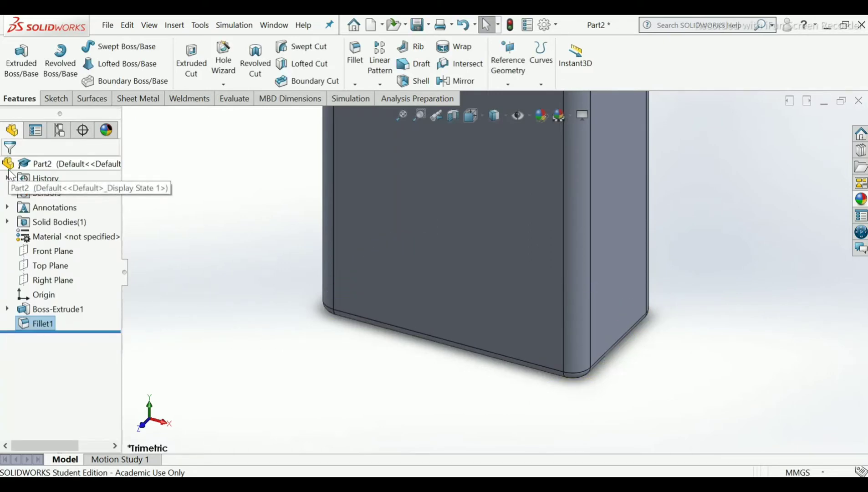
Step: Create a reference plane parallel to the block's top face, offset 46 mm above it
{"action": "scroll", "coordinate": [418, 196], "scroll_direction": "up", "scroll_amount": 6}
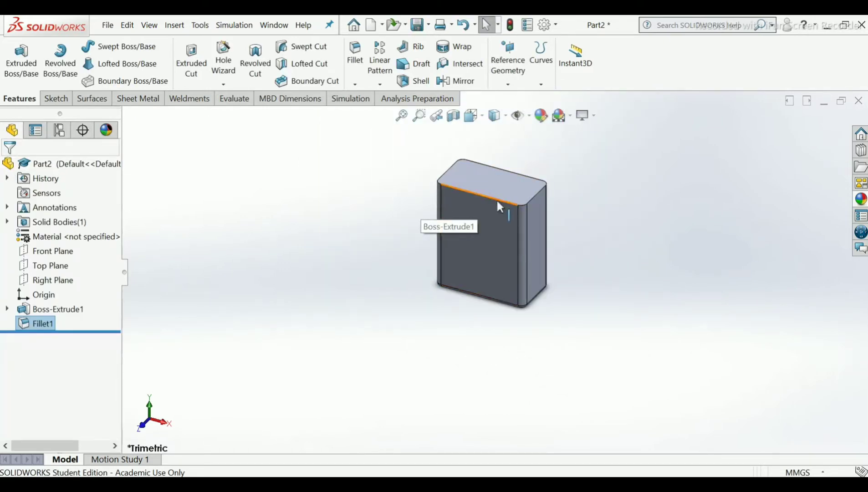
{"action": "scroll", "coordinate": [588, 187], "scroll_direction": "down", "scroll_amount": 3}
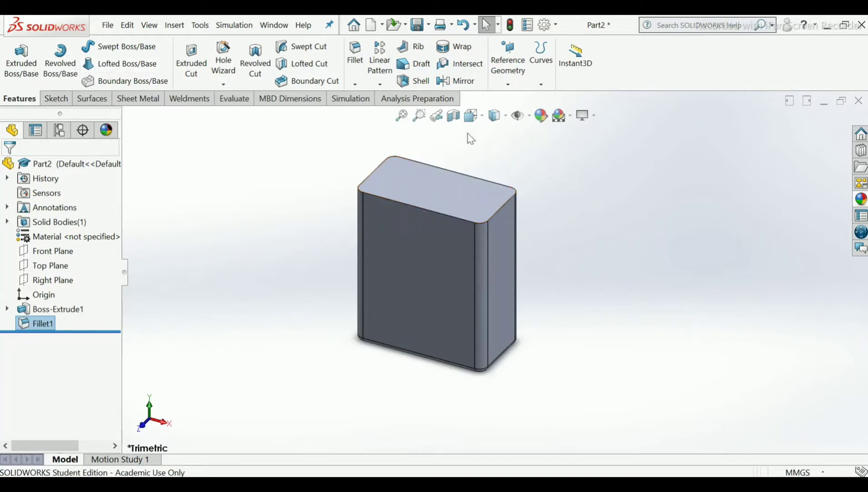
{"action": "left_click", "coordinate": [509, 85]}
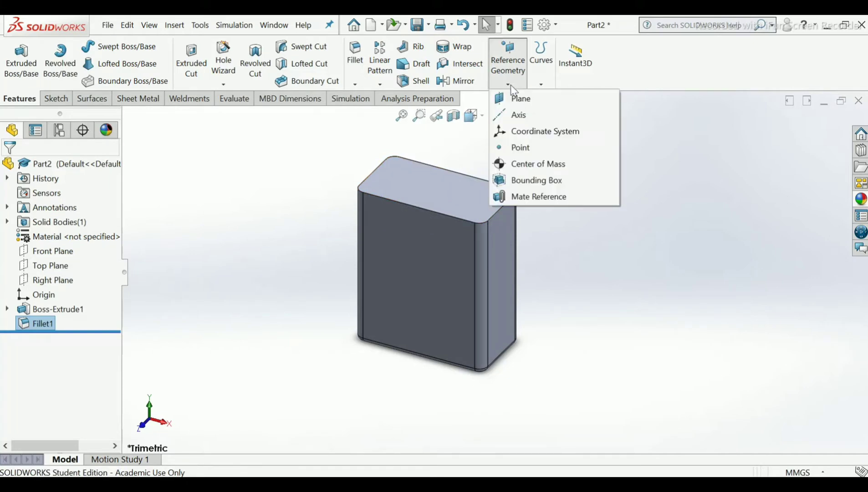
{"action": "left_click", "coordinate": [512, 98]}
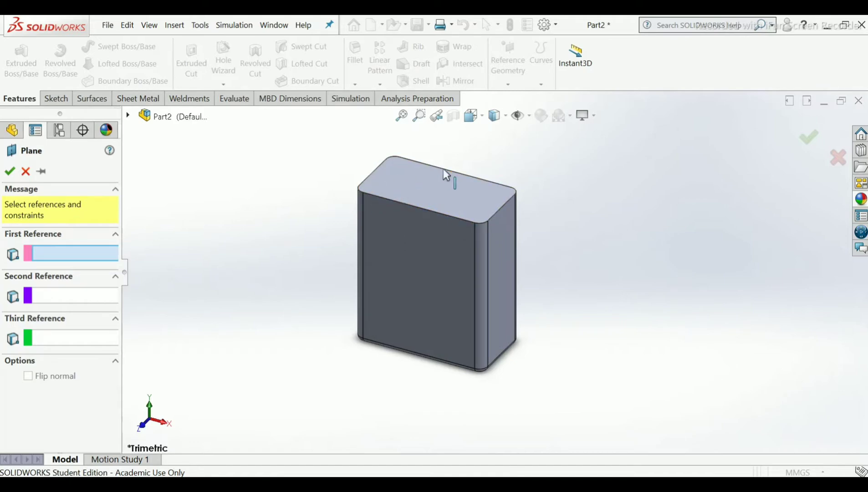
{"action": "left_click", "coordinate": [405, 188]}
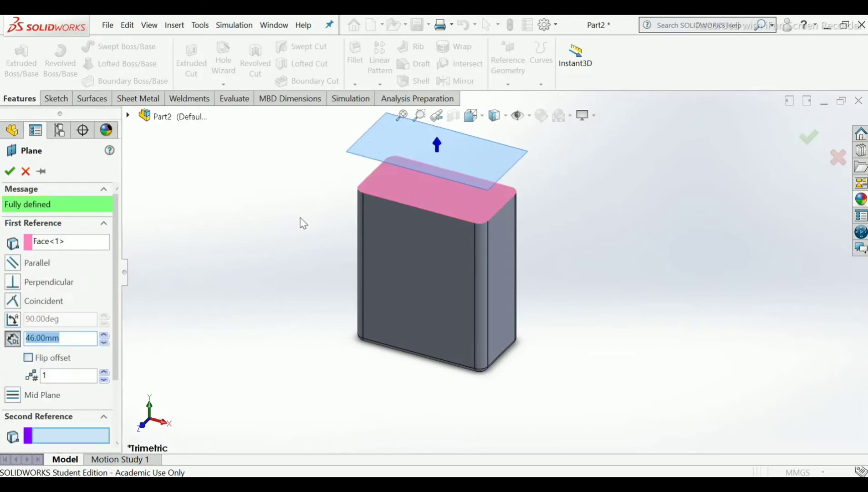
{"action": "left_click", "coordinate": [10, 172]}
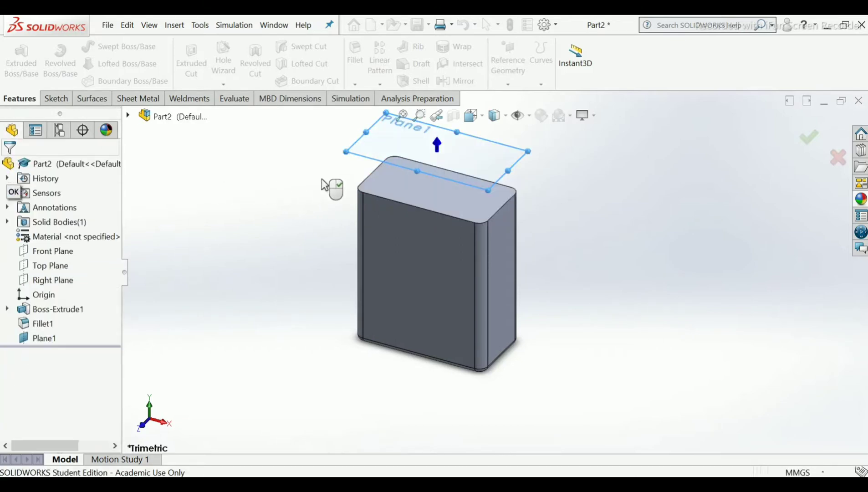
Step: Start a sketch on the offset plane above the block and orient the view normal to it
{"action": "scroll", "coordinate": [378, 173], "scroll_direction": "down", "scroll_amount": 4}
{"action": "scroll", "coordinate": [383, 179], "scroll_direction": "up", "scroll_amount": 5}
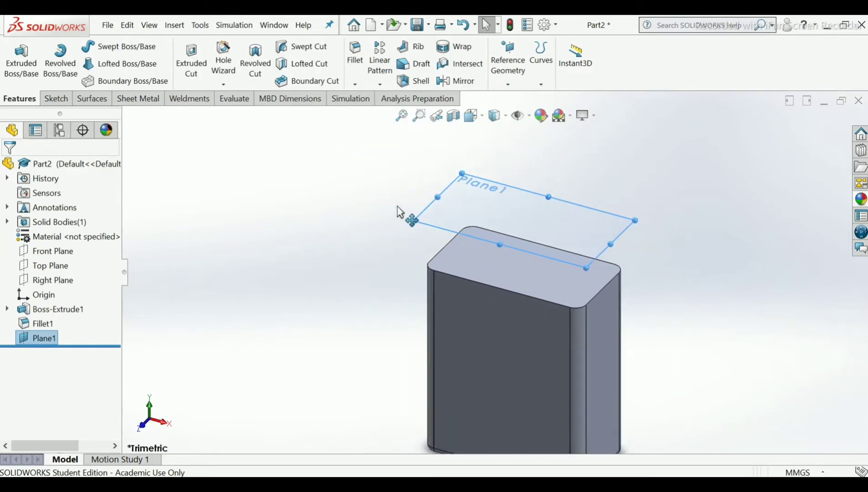
{"action": "middle_click_drag", "start_coordinate": [440, 219], "coordinate": [443, 227]}
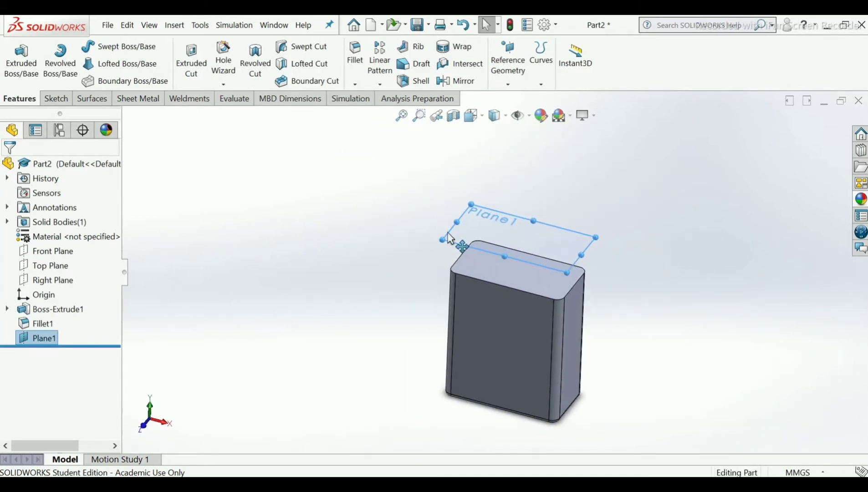
{"action": "left_click", "coordinate": [449, 240]}
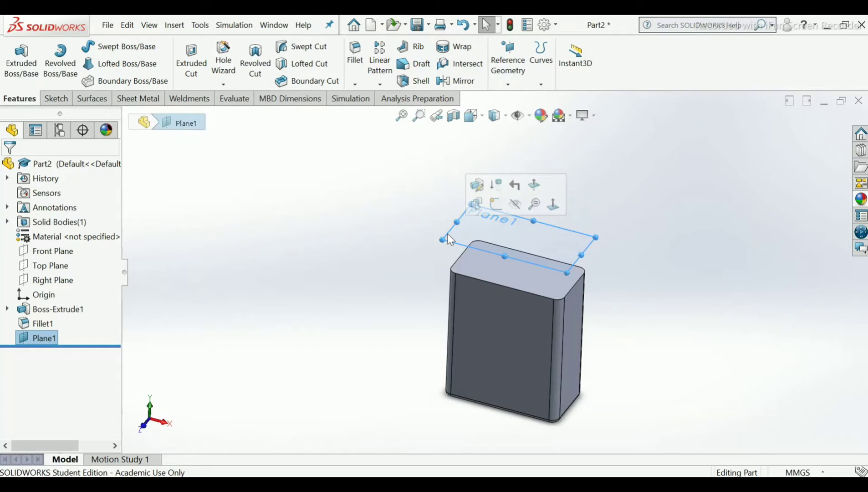
{"action": "left_click", "coordinate": [497, 205]}
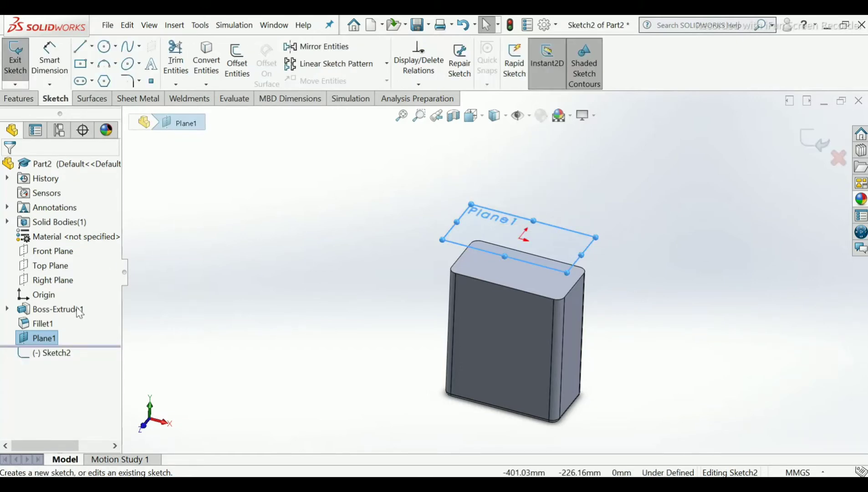
{"action": "right_click", "coordinate": [62, 357]}
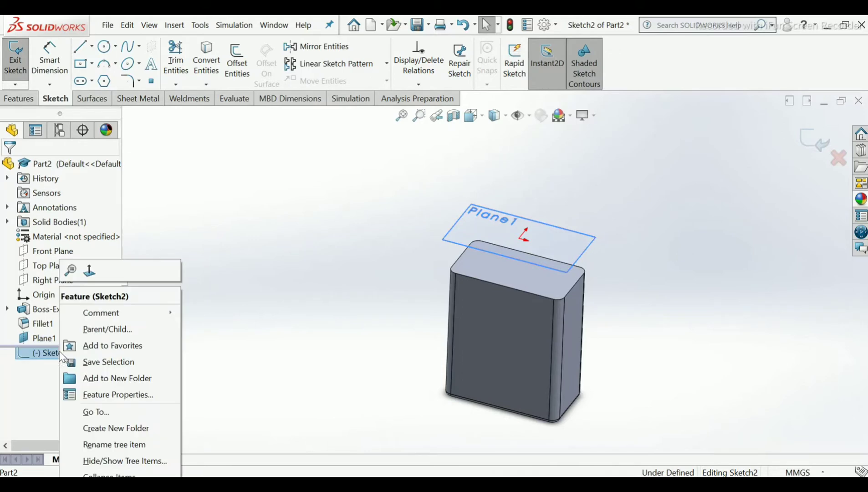
{"action": "left_click", "coordinate": [90, 272]}
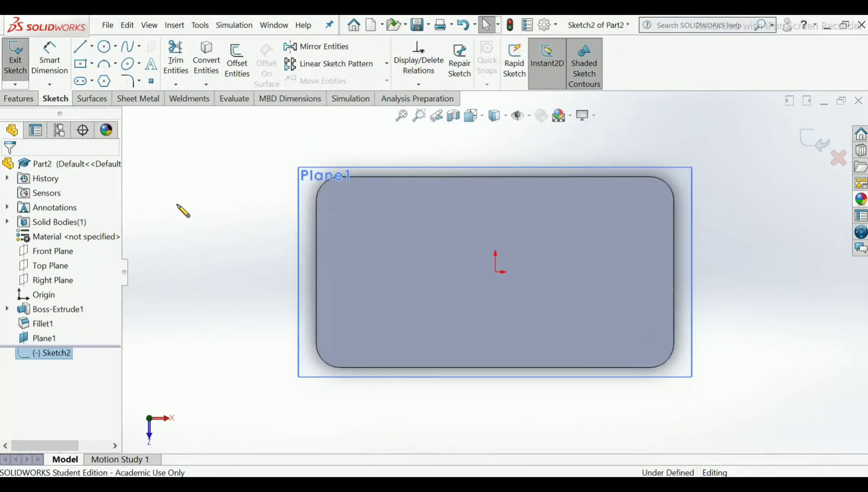
{"action": "left_click", "coordinate": [180, 209]}
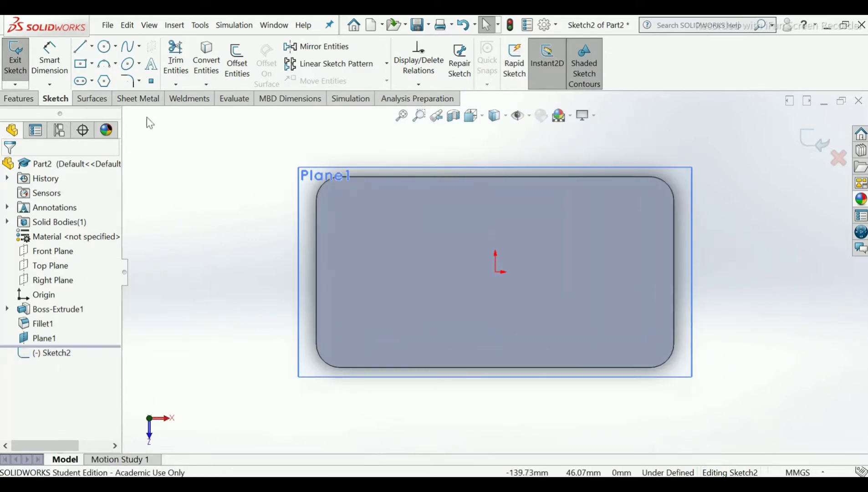
Step: Sketch a circle of about 21 mm radius, level with the origin and centred about 53 mm to its left
{"action": "left_click", "coordinate": [104, 46]}
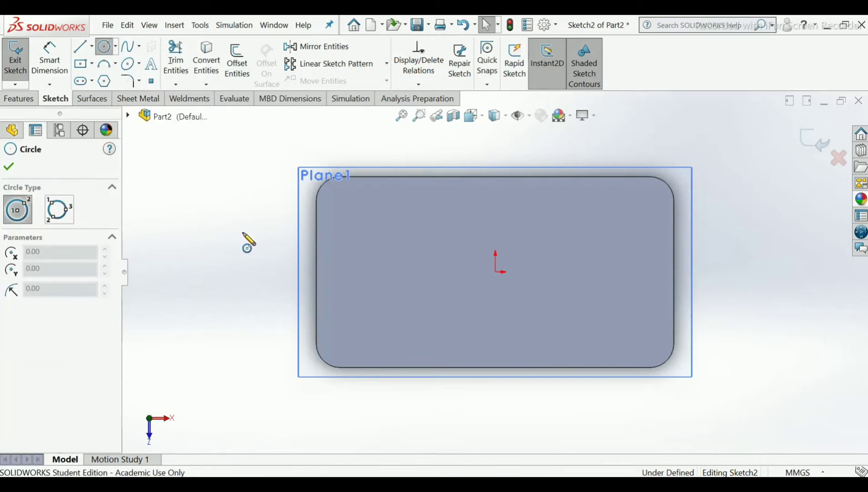
{"action": "left_click", "coordinate": [369, 273]}
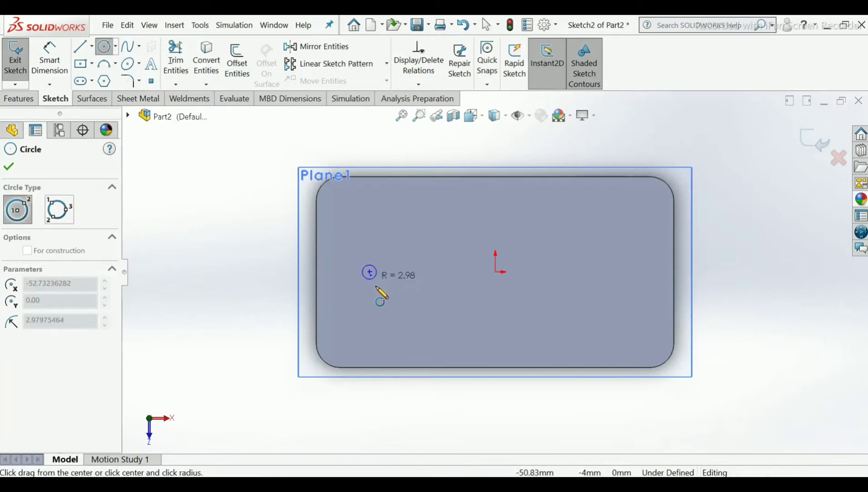
{"action": "left_click", "coordinate": [382, 319]}
{"action": "right_click", "coordinate": [392, 325]}
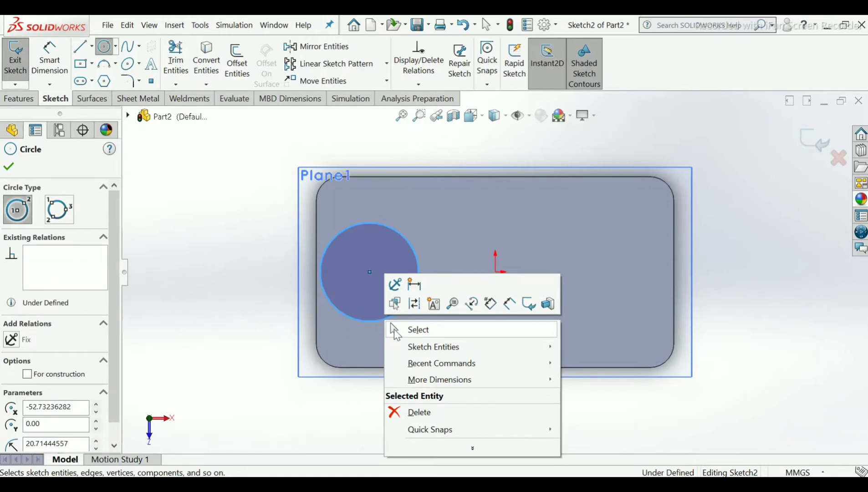
{"action": "left_click", "coordinate": [394, 329]}
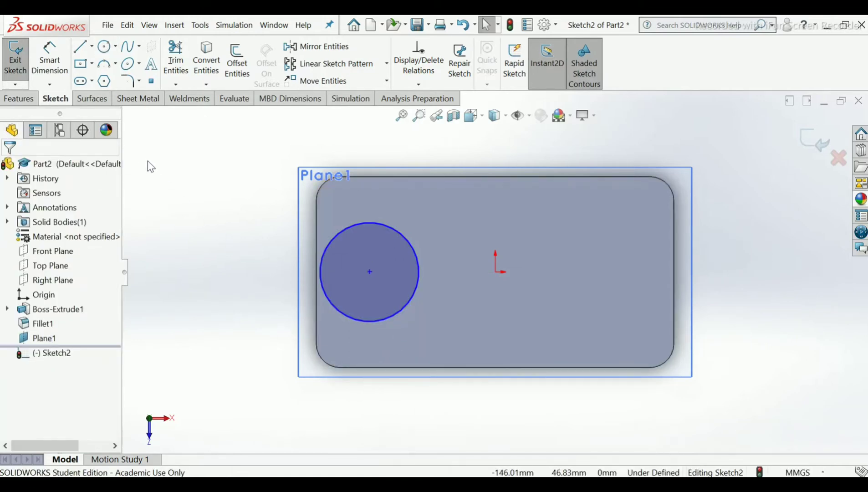
Step: Dimension the horizontal distance from the block's left edge to the circle's centre and set it to 40 mm
{"action": "left_click", "coordinate": [54, 73]}
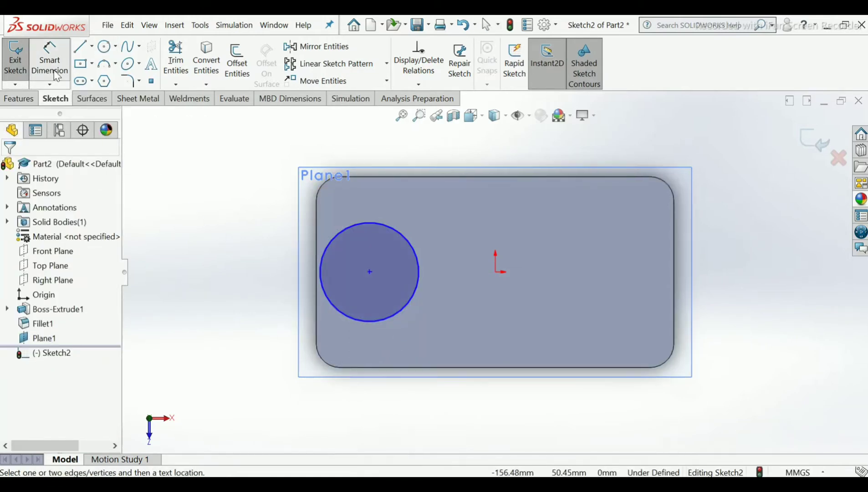
{"action": "left_click", "coordinate": [316, 226]}
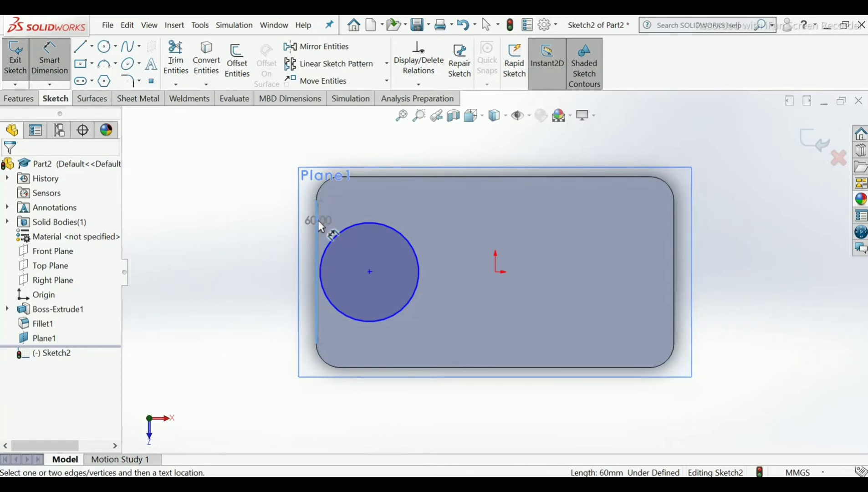
{"action": "left_click", "coordinate": [370, 272]}
{"action": "left_click", "coordinate": [343, 422]}
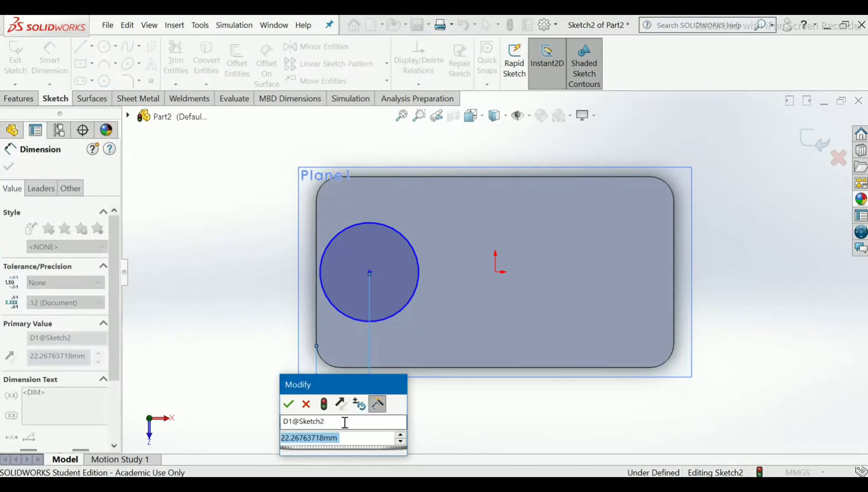
{"action": "type", "text": "40"}
{"action": "key", "text": "Escape"}
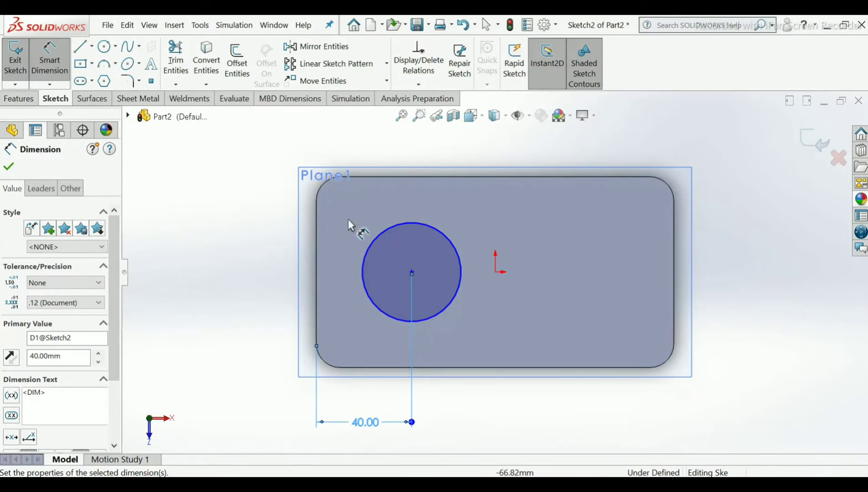
Step: Dimension the vertical distance from the block's upper long edge to the circle's centre, accepting 40 mm
{"action": "left_click", "coordinate": [386, 178]}
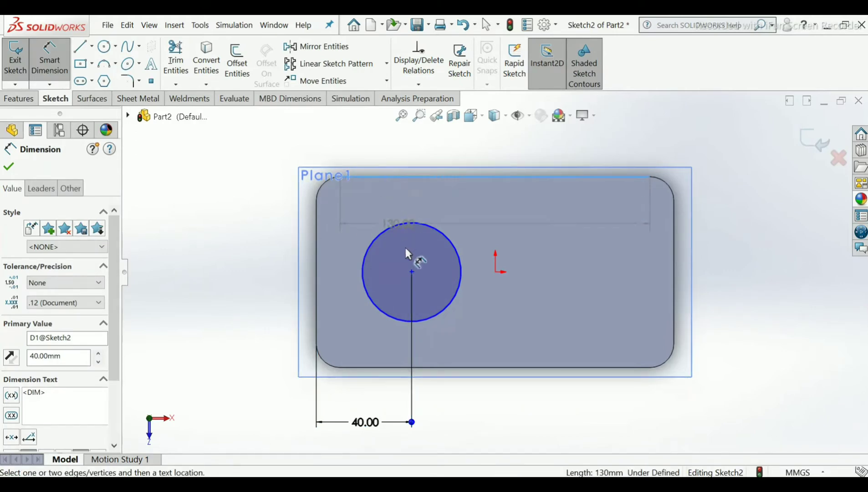
{"action": "left_click", "coordinate": [412, 272]}
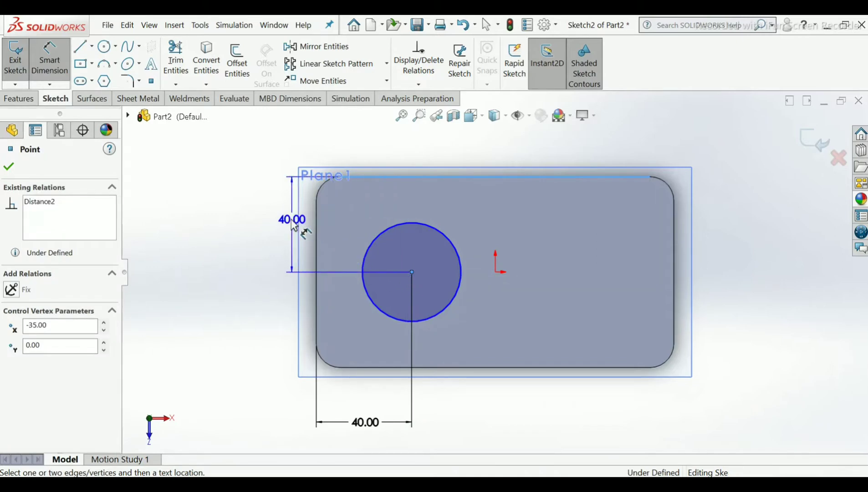
{"action": "left_click", "coordinate": [274, 230]}
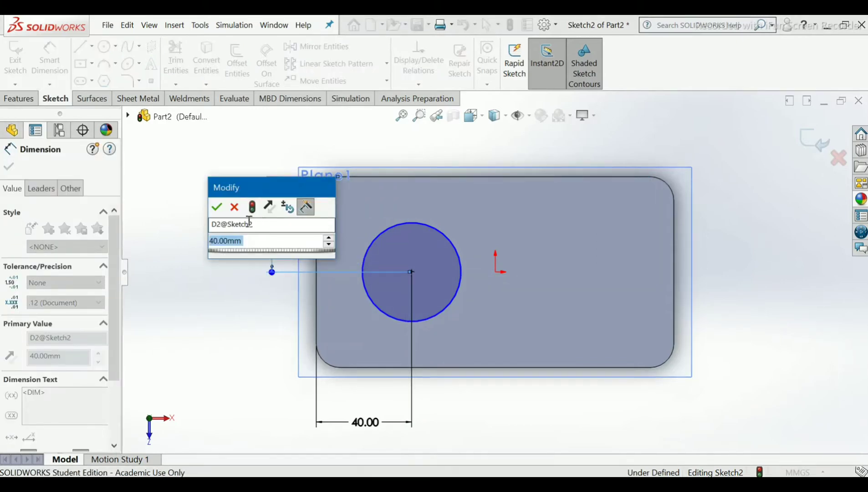
{"action": "left_click", "coordinate": [217, 207]}
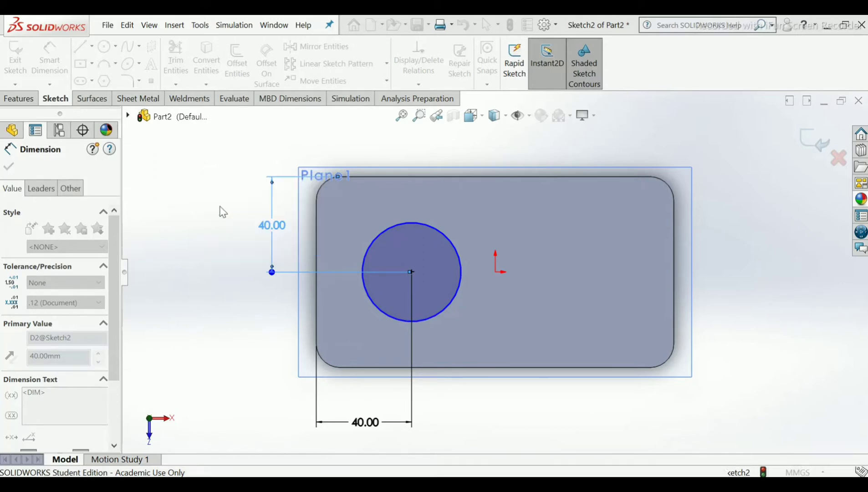
Step: Dimension the circle's diameter as 50 mm and exit the sketch on the offset plane
{"action": "left_click", "coordinate": [431, 230]}
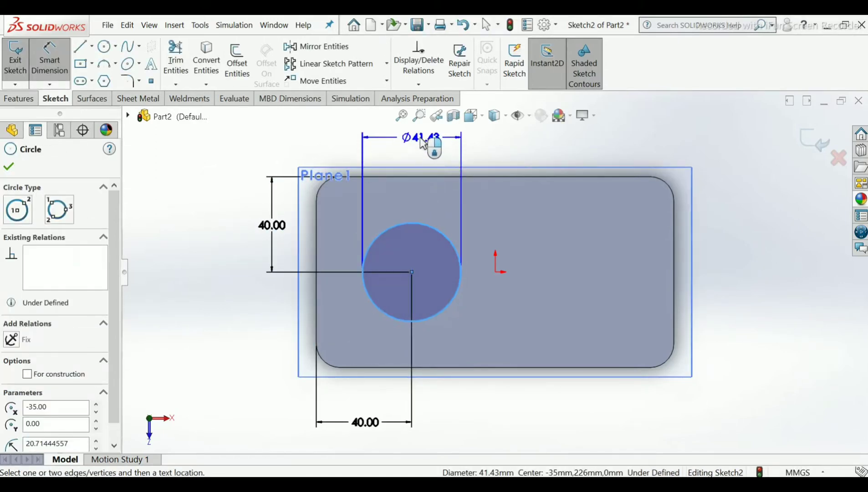
{"action": "left_click", "coordinate": [425, 142]}
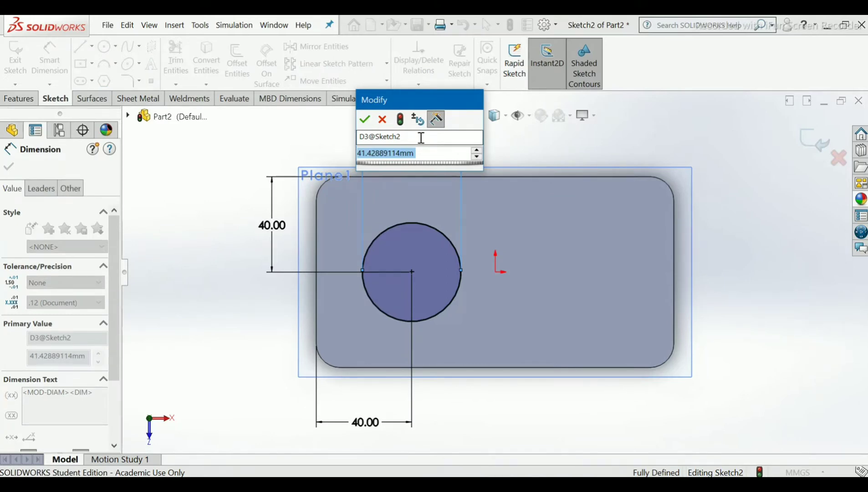
{"action": "type", "text": "40"}
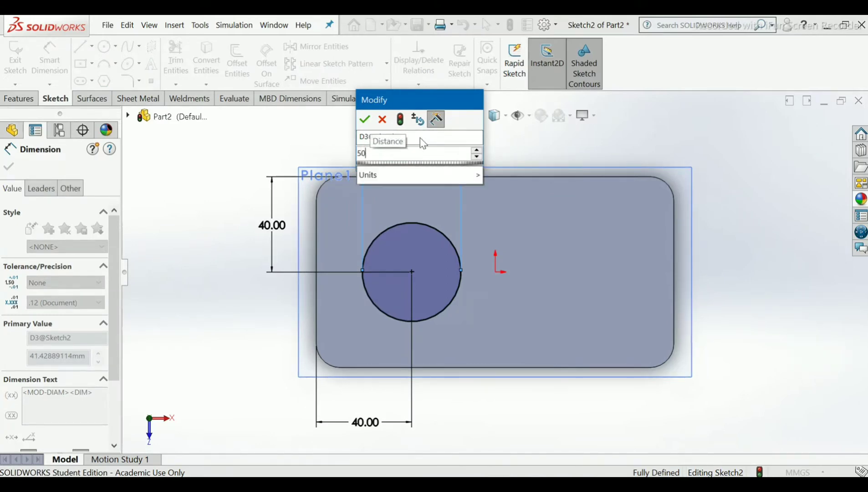
{"action": "key", "text": "Return"}
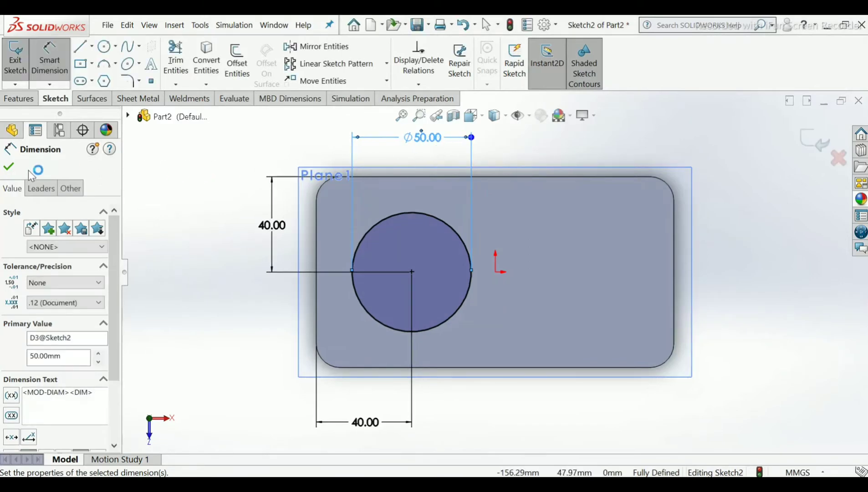
{"action": "left_click", "coordinate": [10, 167]}
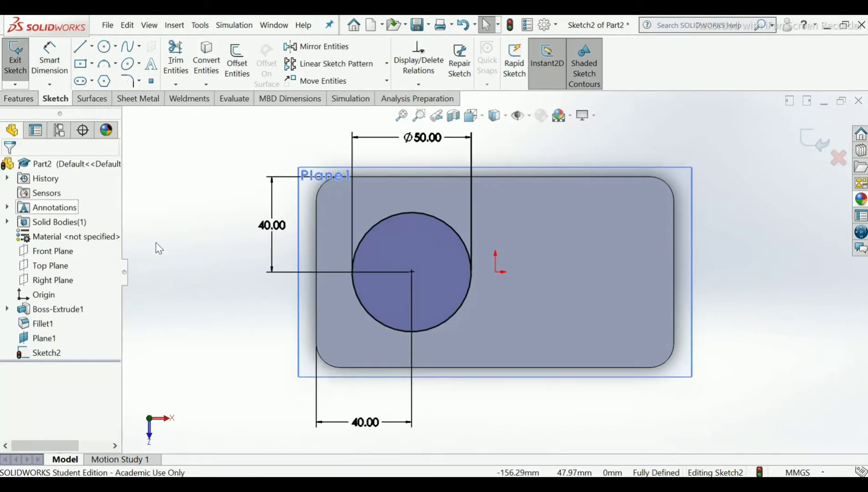
{"action": "middle_click_drag", "start_coordinate": [729, 221], "coordinate": [714, 175]}
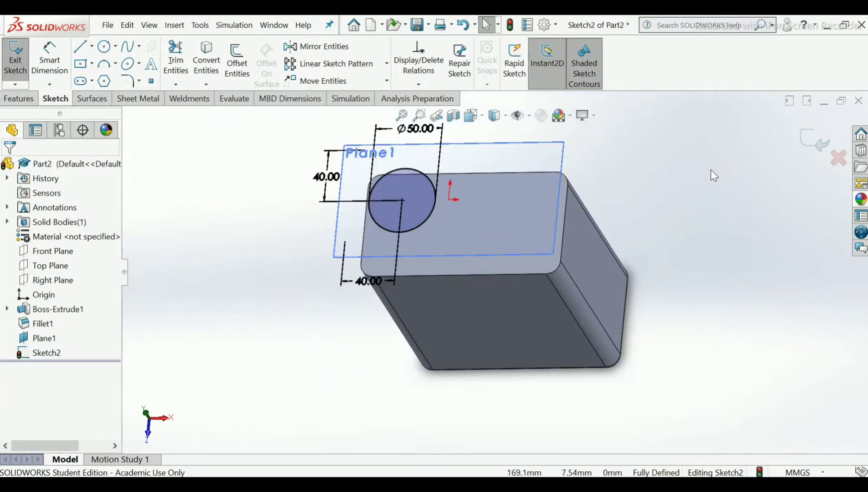
{"action": "left_click", "coordinate": [805, 145]}
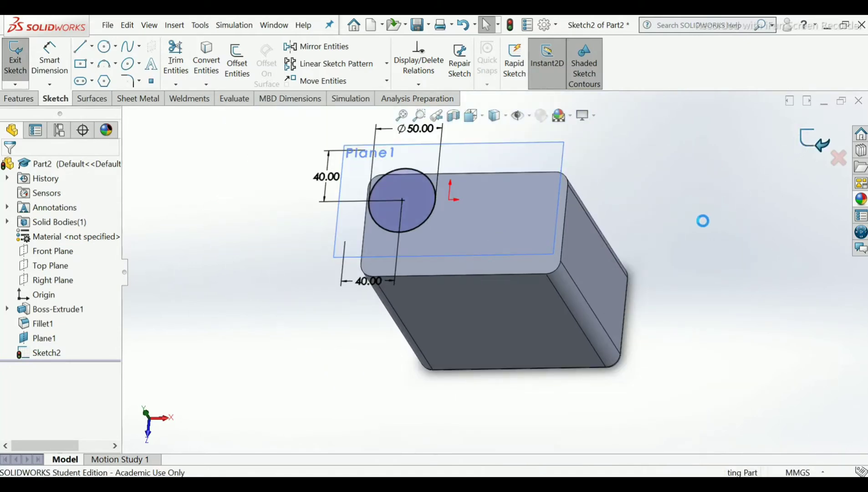
Step: Hide the offset reference plane above the block
{"action": "mouse_move", "coordinate": [672, 202]}
{"action": "middle_mouse_down"}
{"action": "mouse_move", "coordinate": [645, 180]}
{"action": "mouse_move", "coordinate": [612, 219]}
{"action": "mouse_move", "coordinate": [656, 169]}
{"action": "middle_mouse_up"}
{"action": "right_click", "coordinate": [556, 191]}
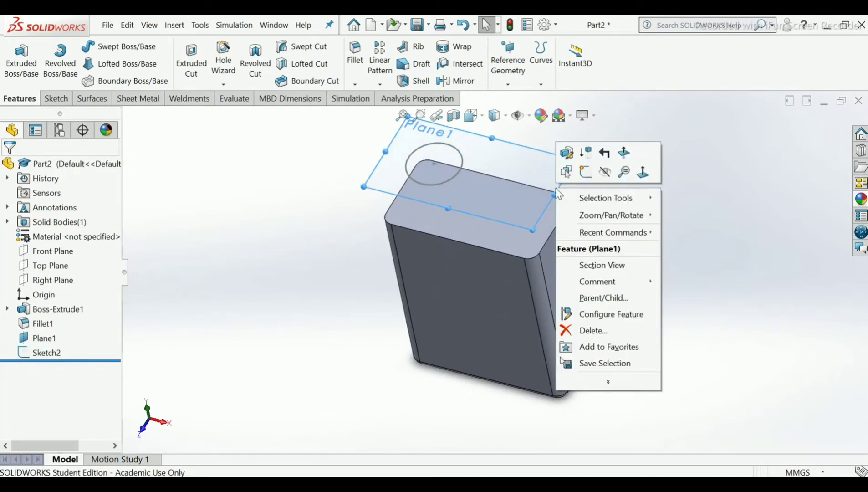
{"action": "left_click", "coordinate": [605, 173]}
Step: Start a Lofted Boss/Base with the block's top face and the 50 mm circle sketch as its profiles
{"action": "middle_click_drag", "start_coordinate": [388, 141], "coordinate": [513, 150]}
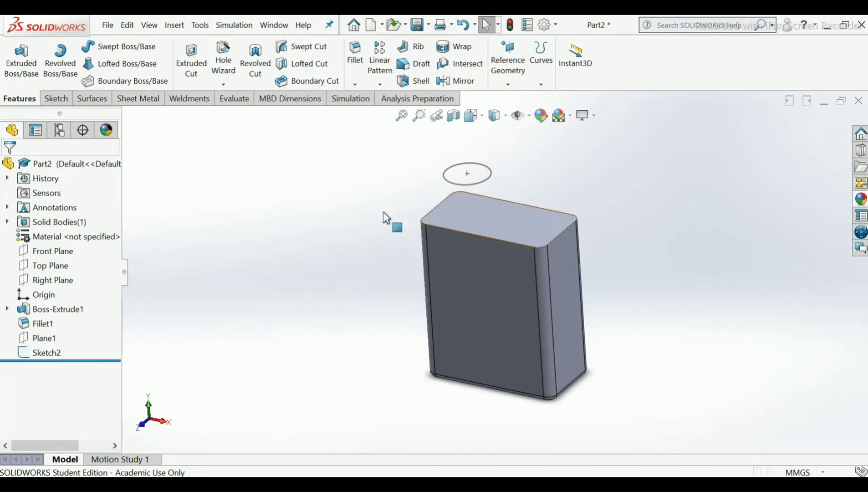
{"action": "left_click", "coordinate": [138, 67]}
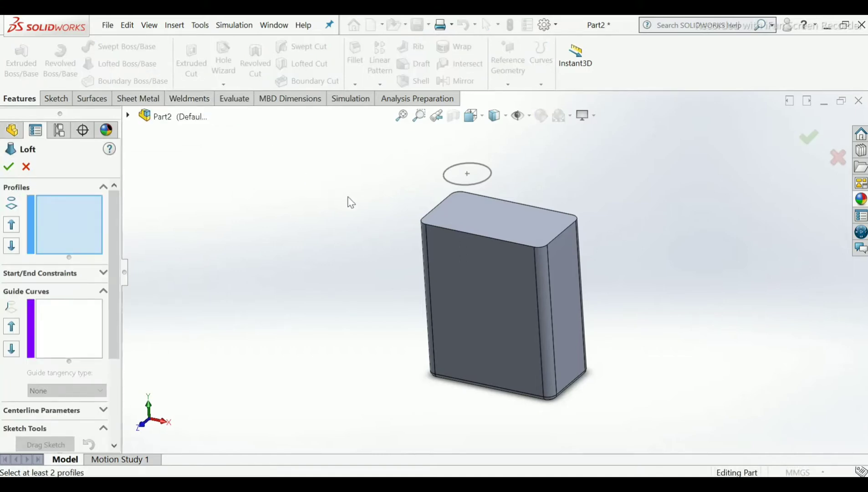
{"action": "scroll", "coordinate": [514, 219], "scroll_direction": "down", "scroll_amount": 2}
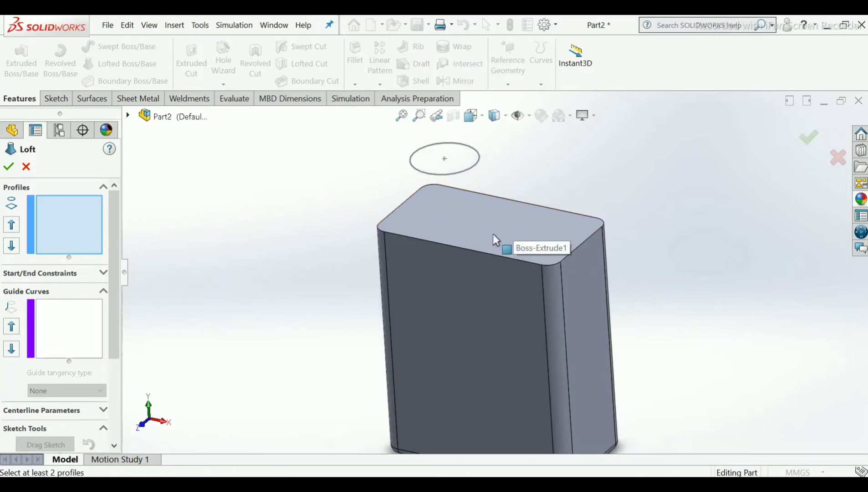
{"action": "left_click", "coordinate": [492, 224]}
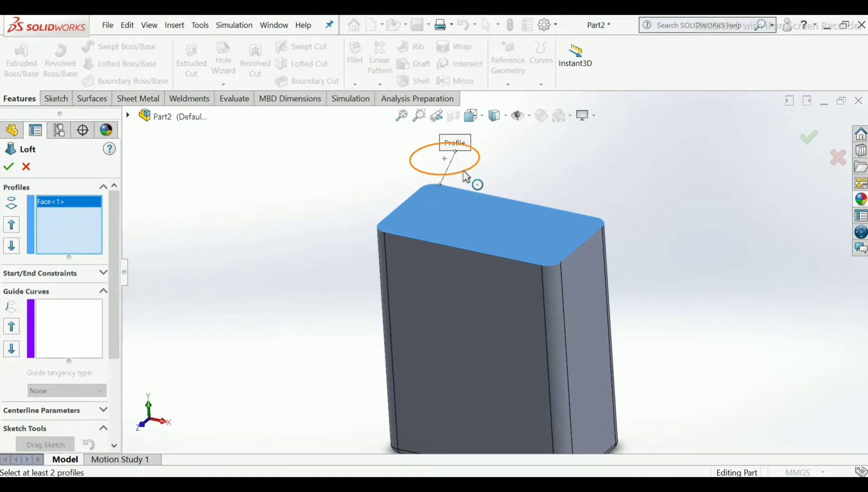
{"action": "left_click", "coordinate": [465, 176]}
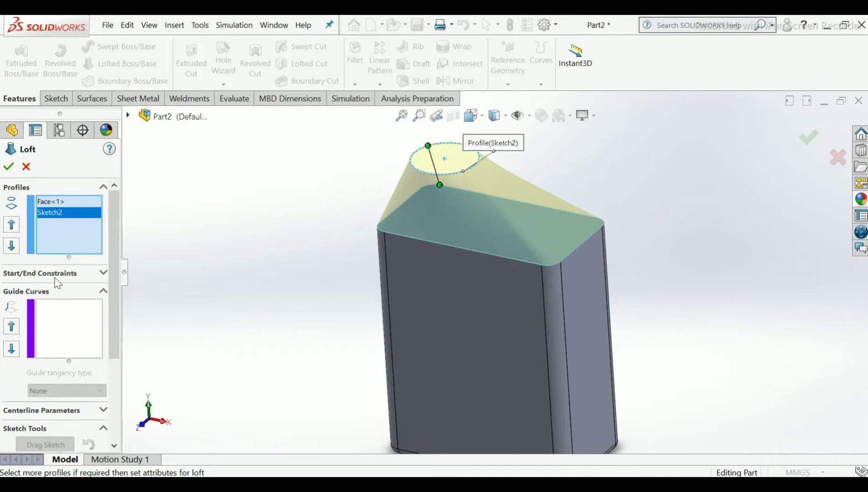
Step: Set both the start and end constraints of the loft to Normal To Profile and create the loft
{"action": "left_click", "coordinate": [104, 273]}
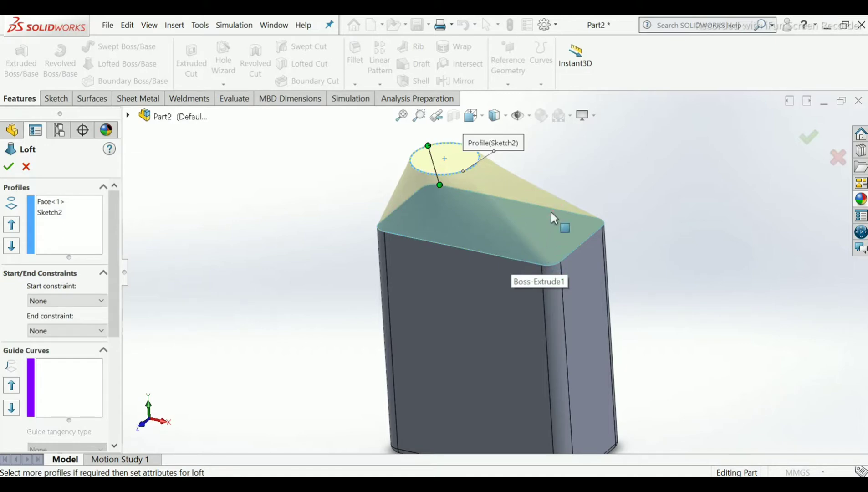
{"action": "left_click", "coordinate": [101, 303]}
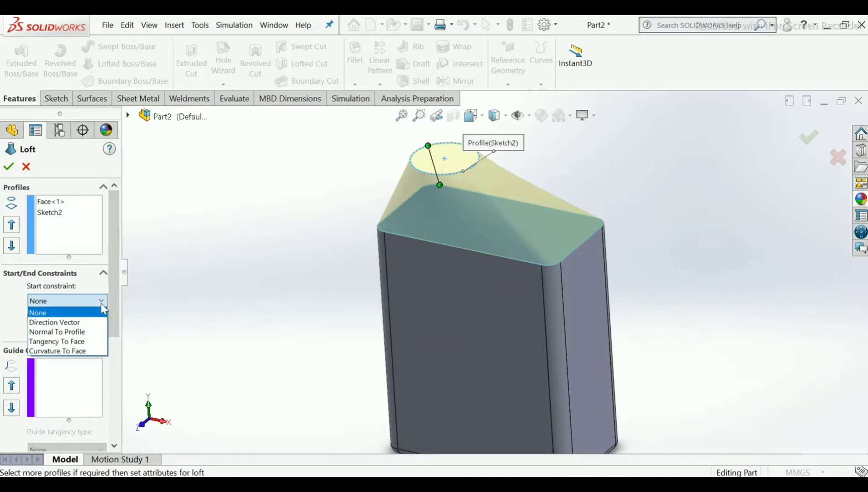
{"action": "left_click", "coordinate": [87, 332]}
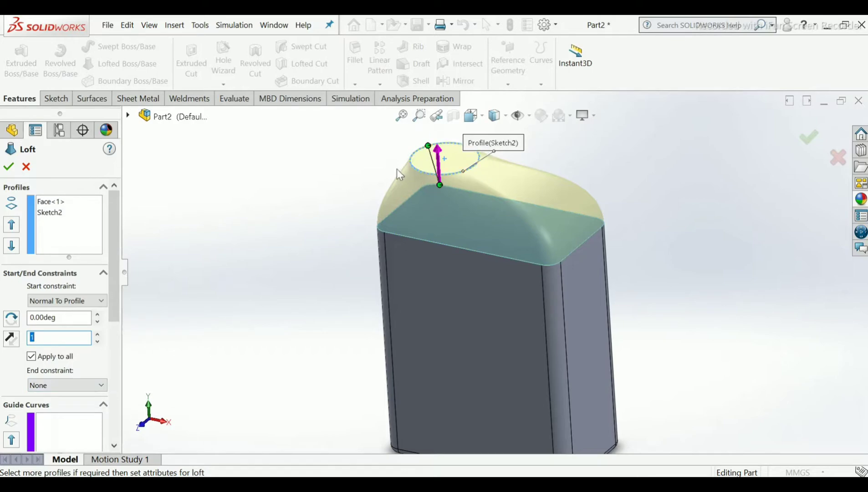
{"action": "left_click", "coordinate": [93, 385]}
{"action": "left_click", "coordinate": [72, 416]}
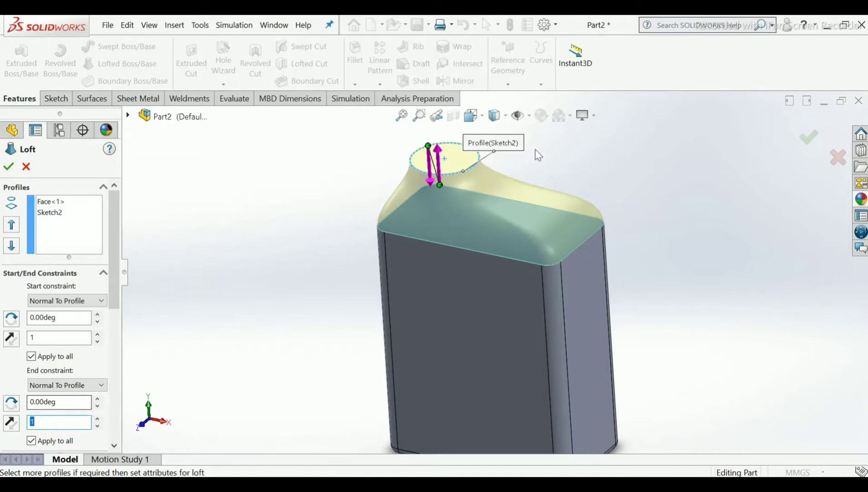
{"action": "middle_click_drag", "start_coordinate": [536, 154], "coordinate": [521, 244]}
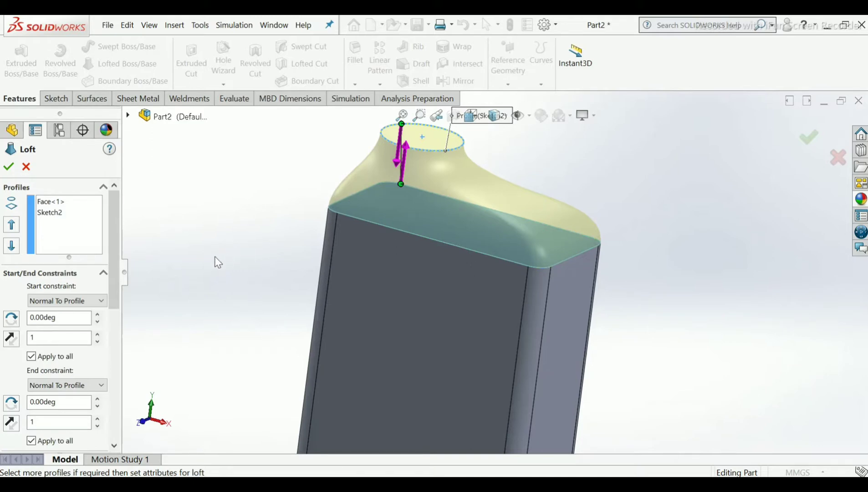
{"action": "left_click", "coordinate": [8, 166]}
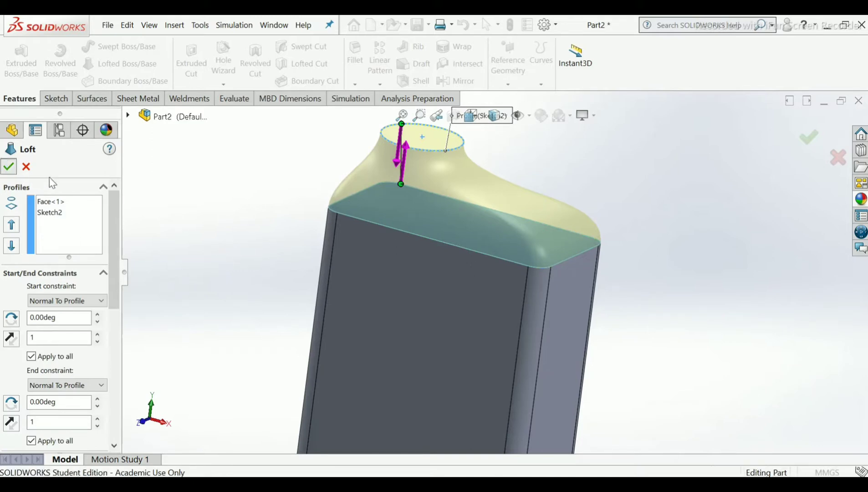
Step: Start a sketch on the circular top face of the lofted neck and orient the view normal to it
{"action": "key", "text": "z"}
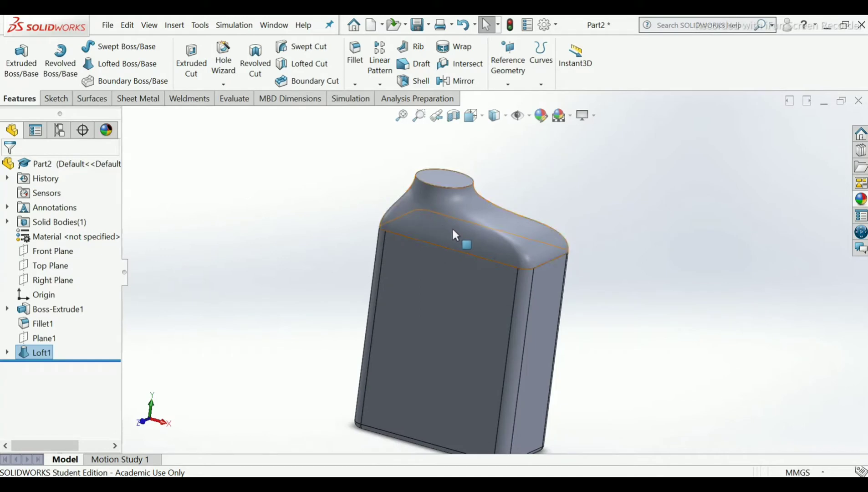
{"action": "mouse_move", "coordinate": [612, 281]}
{"action": "middle_mouse_down"}
{"action": "mouse_move", "coordinate": [620, 301]}
{"action": "mouse_move", "coordinate": [591, 292]}
{"action": "mouse_move", "coordinate": [598, 289]}
{"action": "middle_mouse_up"}
{"action": "scroll", "coordinate": [598, 289], "scroll_direction": "up", "scroll_amount": 2}
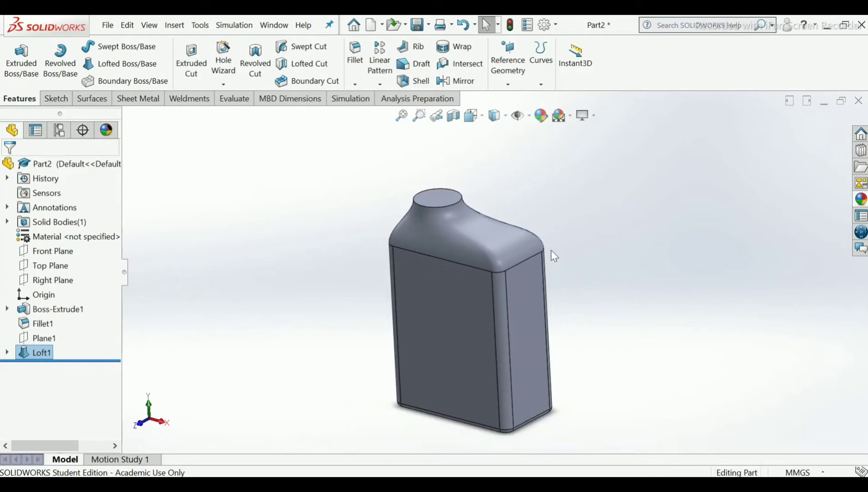
{"action": "left_click", "coordinate": [441, 194]}
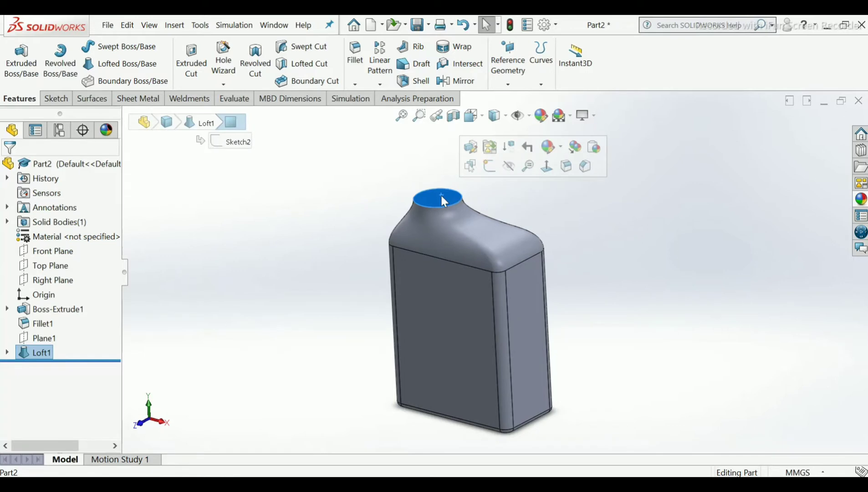
{"action": "left_click", "coordinate": [492, 172]}
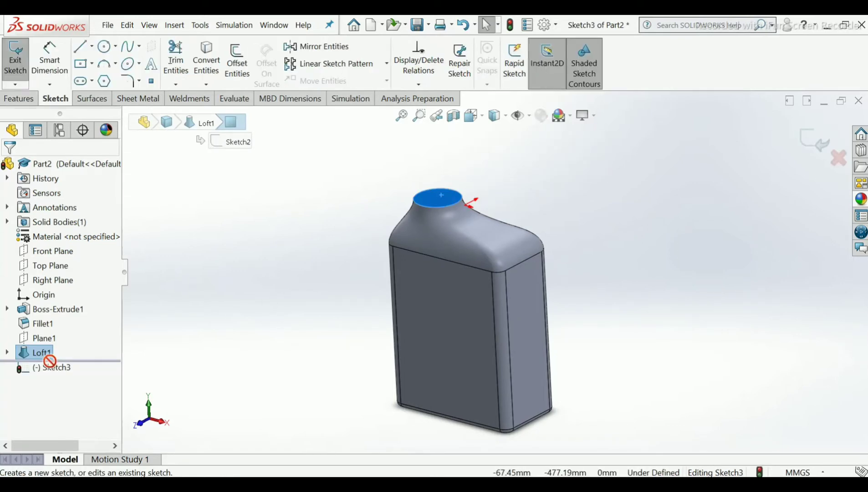
{"action": "right_click", "coordinate": [38, 369]}
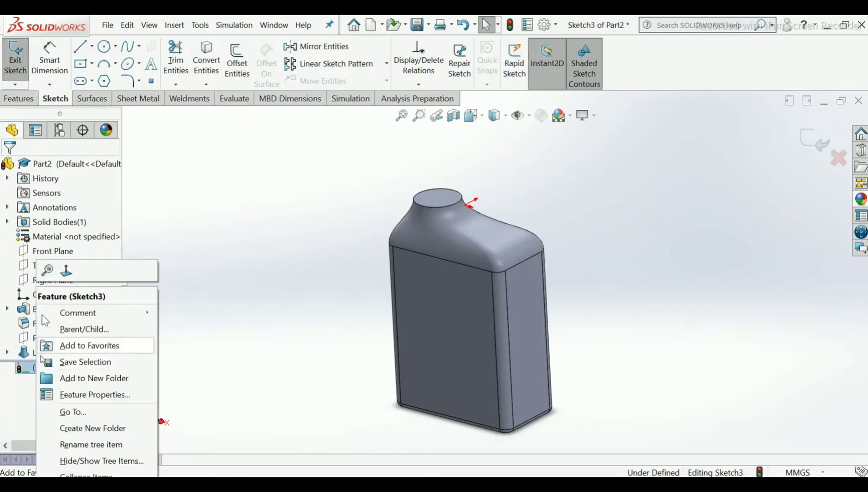
{"action": "left_click", "coordinate": [66, 270]}
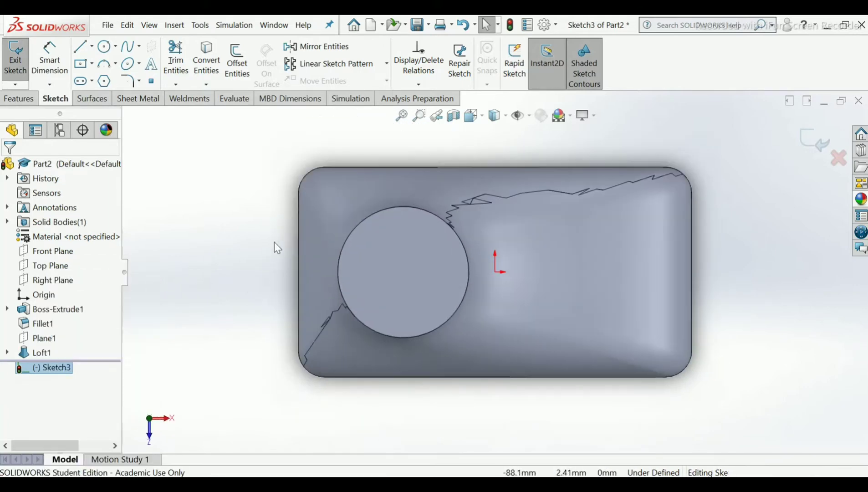
{"action": "left_click", "coordinate": [244, 209]}
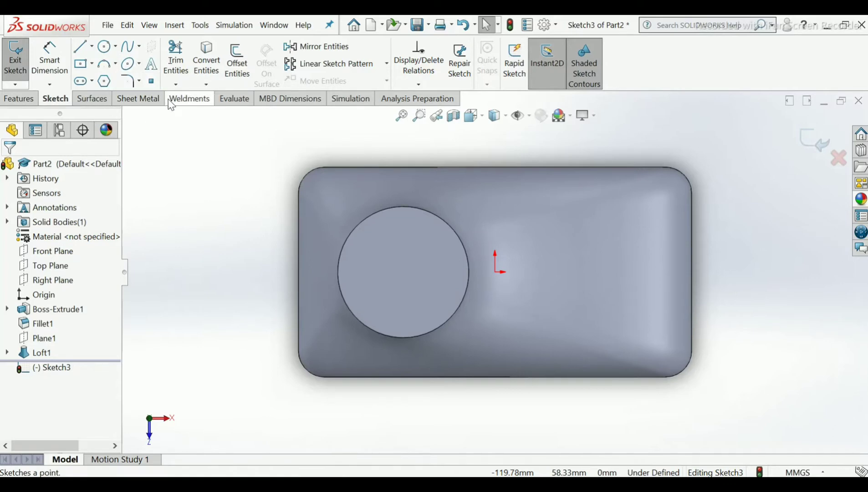
Step: Convert the neck's circular top edge into a sketch circle and exit the sketch
{"action": "left_click", "coordinate": [201, 73]}
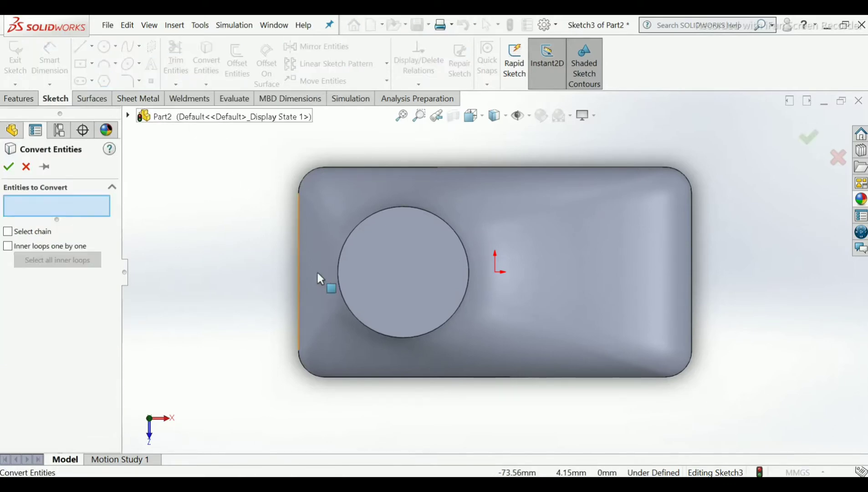
{"action": "left_click", "coordinate": [338, 286]}
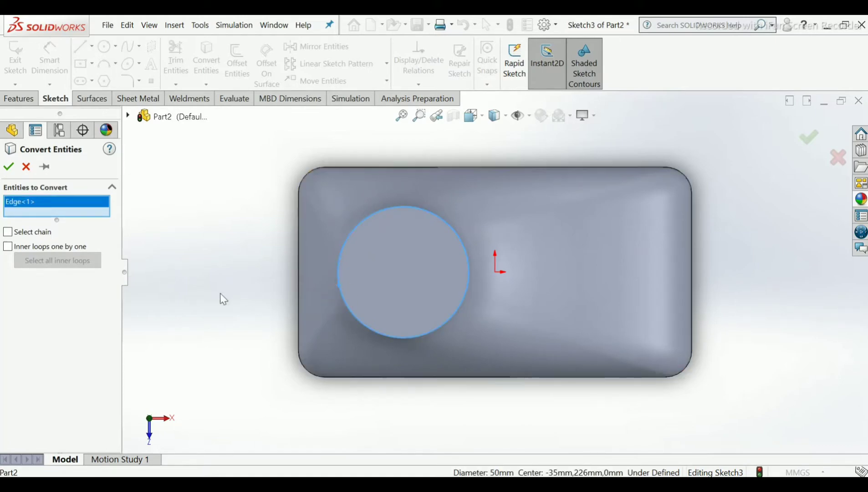
{"action": "left_click", "coordinate": [10, 169]}
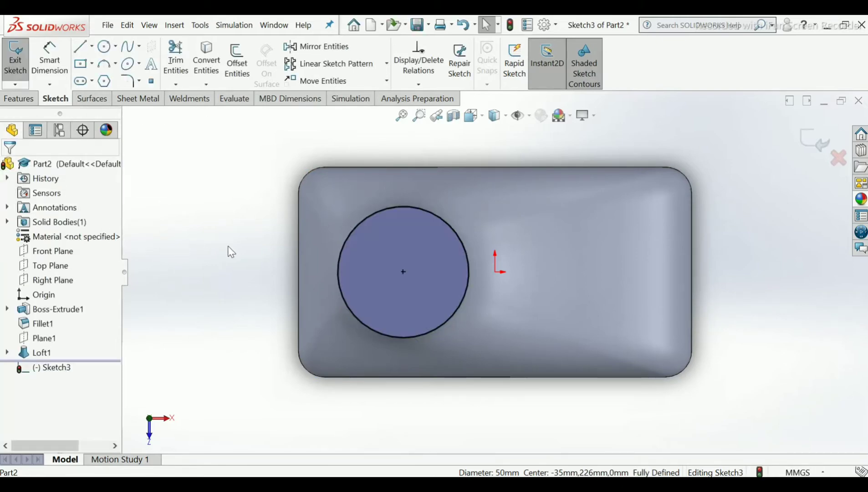
{"action": "mouse_move", "coordinate": [228, 250]}
{"action": "middle_mouse_down"}
{"action": "mouse_move", "coordinate": [230, 195]}
{"action": "mouse_move", "coordinate": [246, 177]}
{"action": "middle_mouse_up"}
{"action": "key", "text": "f"}
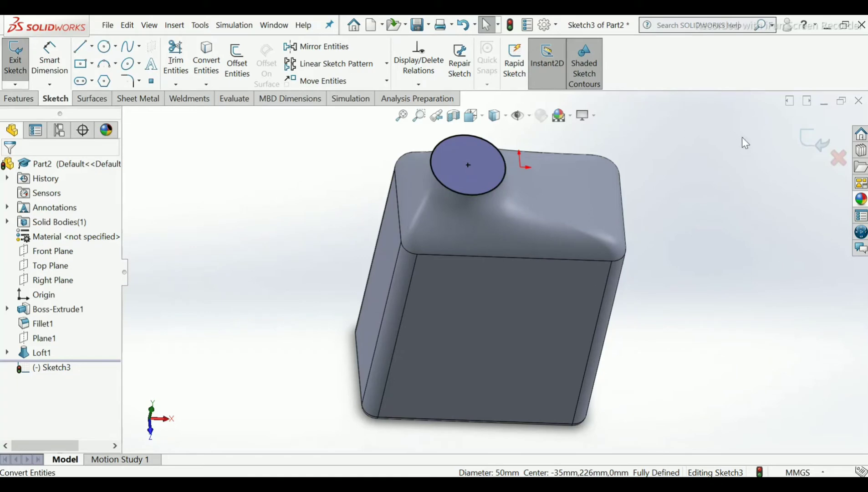
{"action": "left_click", "coordinate": [809, 146]}
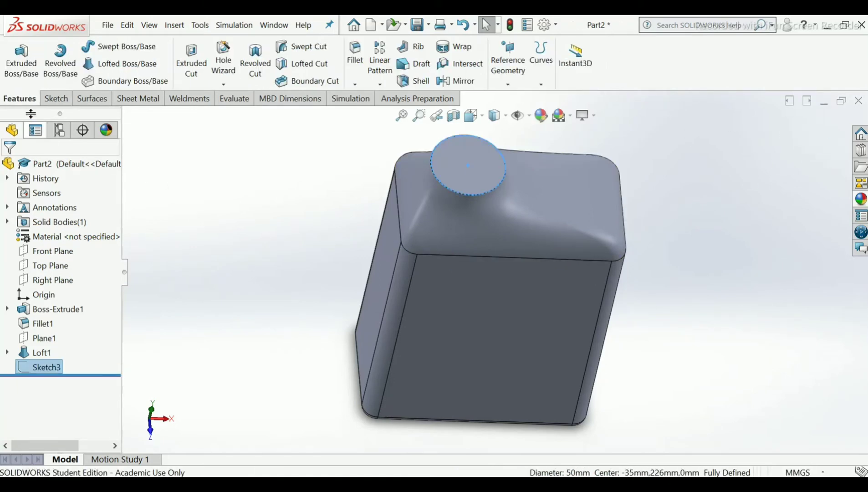
Step: Extrude the converted neck circle 20 mm upward as a blind boss merged with the body
{"action": "left_click", "coordinate": [21, 59]}
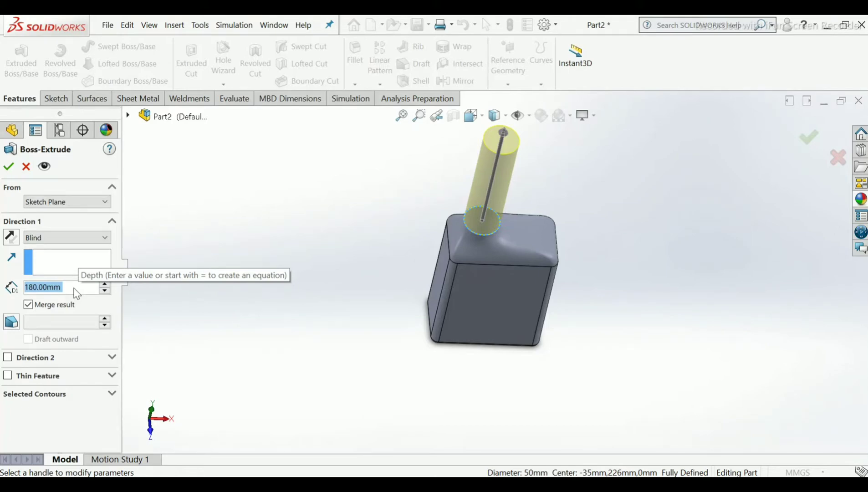
{"action": "type", "text": "20"}
{"action": "key", "text": "Return"}
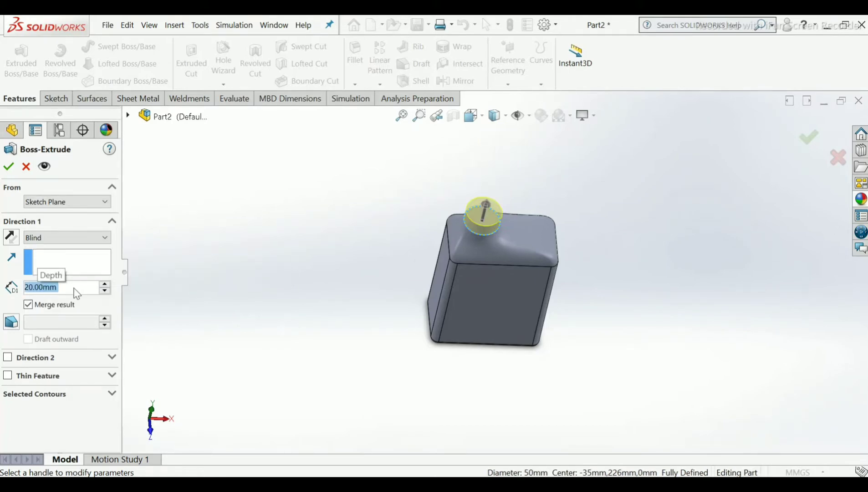
{"action": "left_click", "coordinate": [9, 167]}
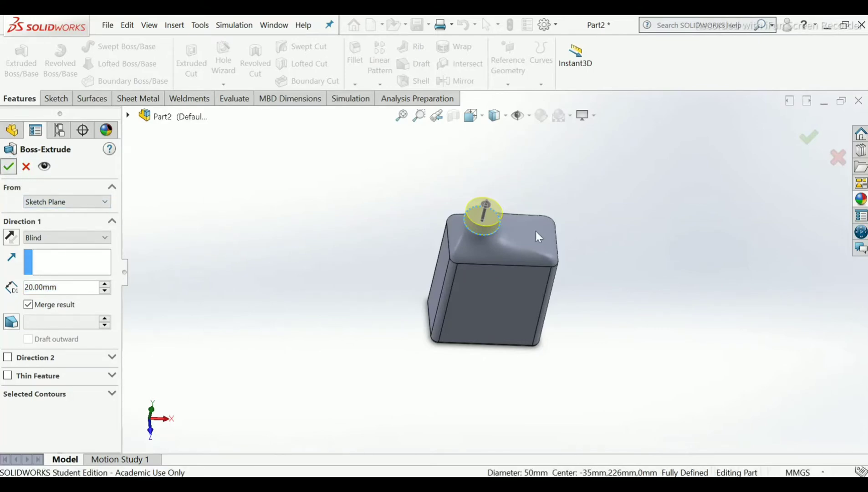
Step: Start a sketch on the top face of the extruded neck and orient the view normal to it
{"action": "scroll", "coordinate": [555, 208], "scroll_direction": "down", "scroll_amount": 2}
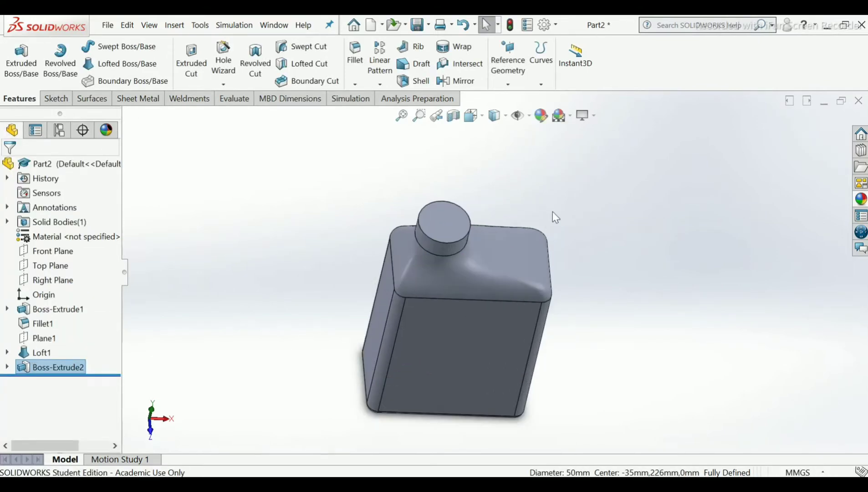
{"action": "scroll", "coordinate": [460, 255], "scroll_direction": "down", "scroll_amount": 2}
{"action": "scroll", "coordinate": [725, 273], "scroll_direction": "up", "scroll_amount": 2}
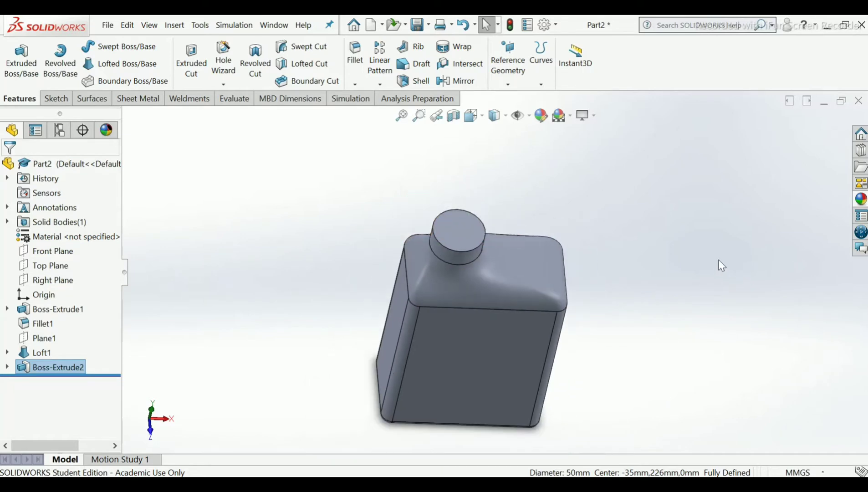
{"action": "left_click", "coordinate": [473, 230]}
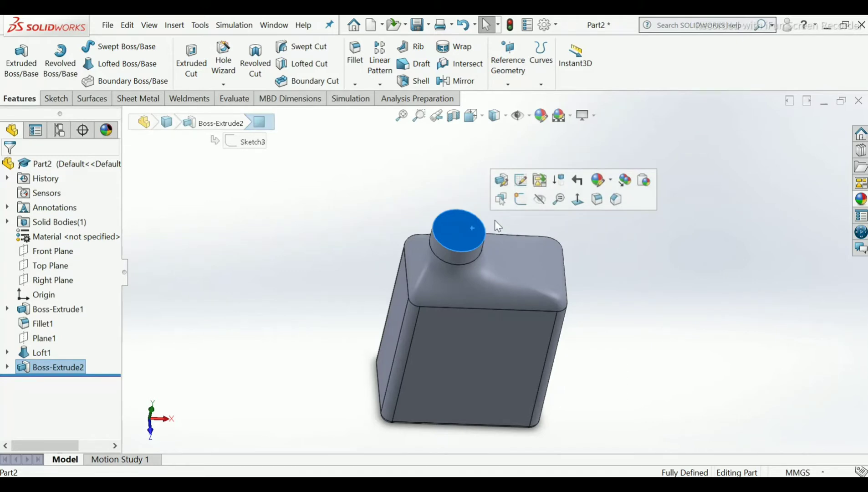
{"action": "left_click", "coordinate": [521, 200]}
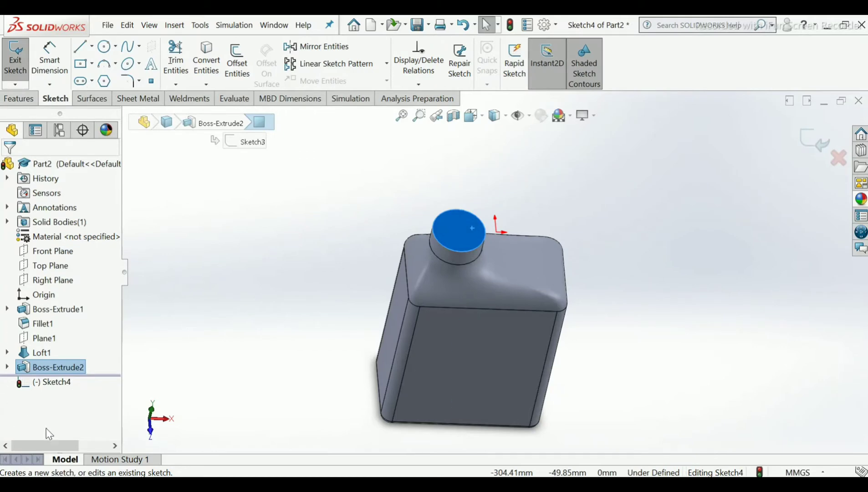
{"action": "right_click", "coordinate": [62, 384]}
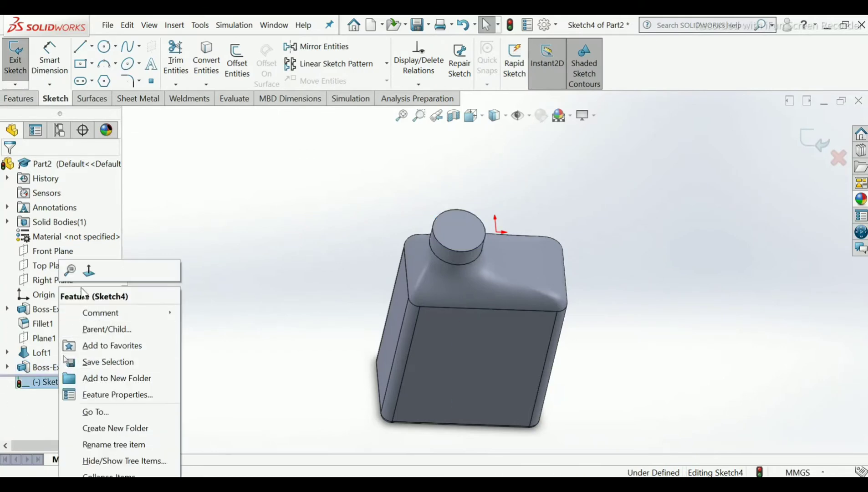
{"action": "left_click", "coordinate": [89, 271]}
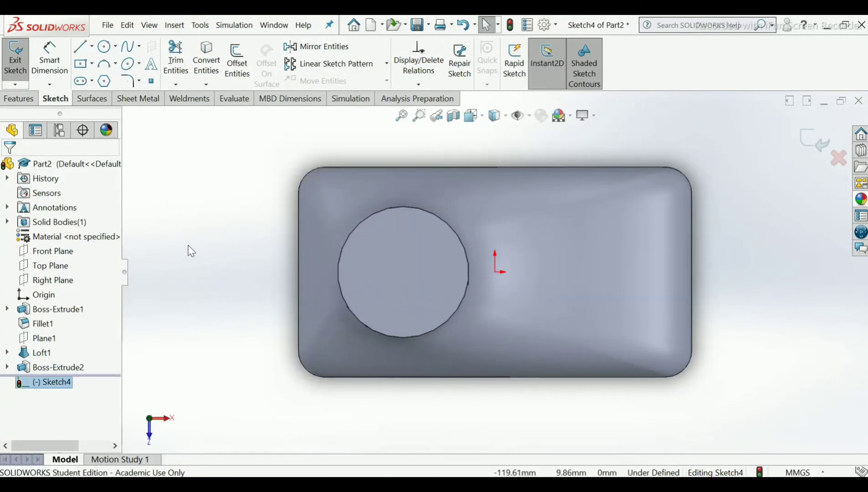
Step: Sketch a circle about 35 mm in diameter, concentric with the neck's top face
{"action": "left_click", "coordinate": [104, 47]}
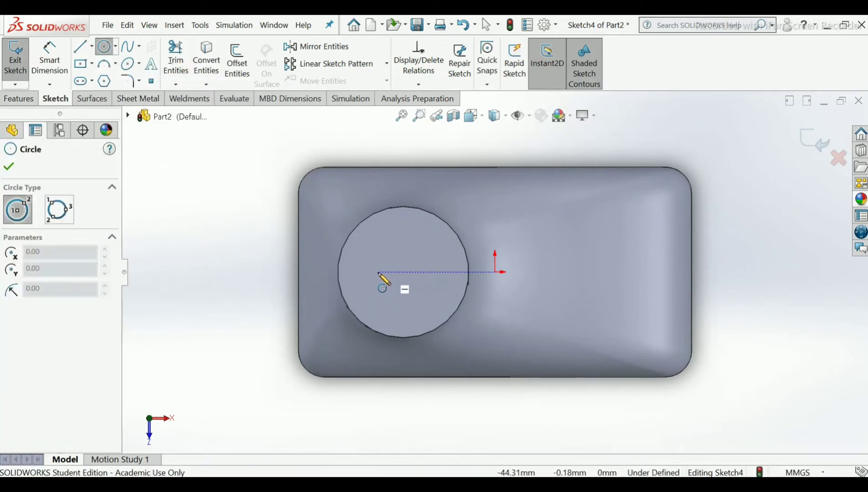
{"action": "left_click", "coordinate": [402, 272]}
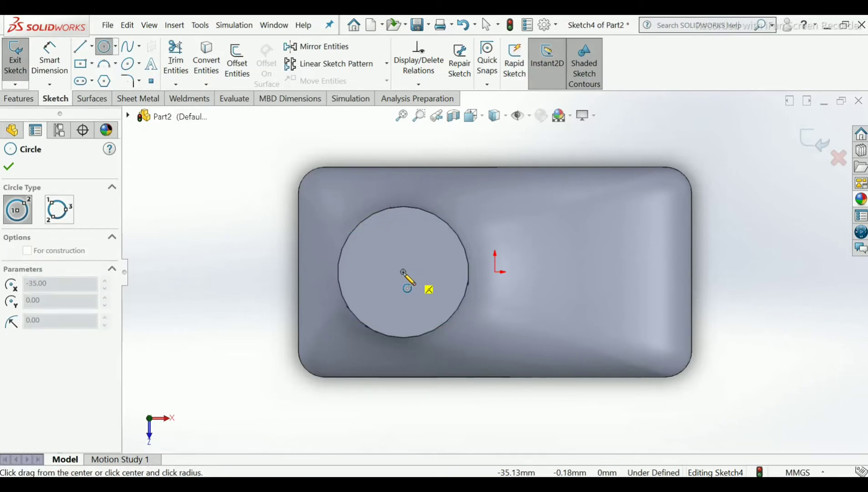
{"action": "left_click", "coordinate": [412, 317]}
{"action": "right_click", "coordinate": [416, 321]}
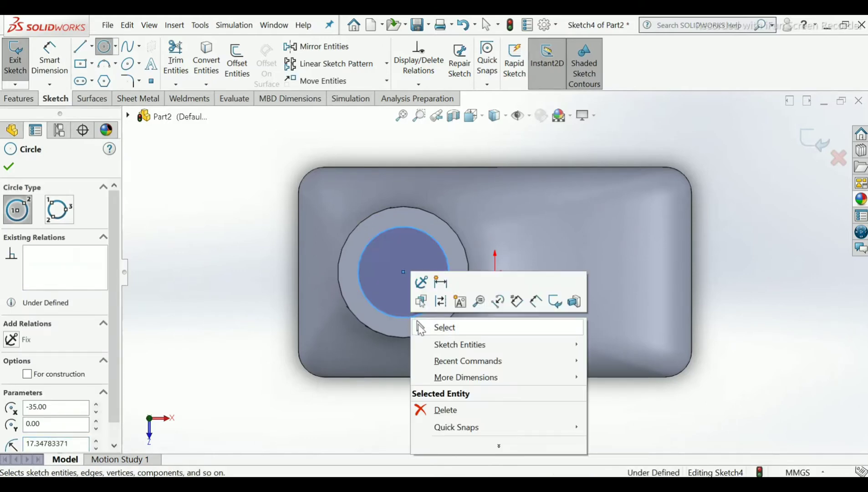
{"action": "left_click", "coordinate": [437, 327]}
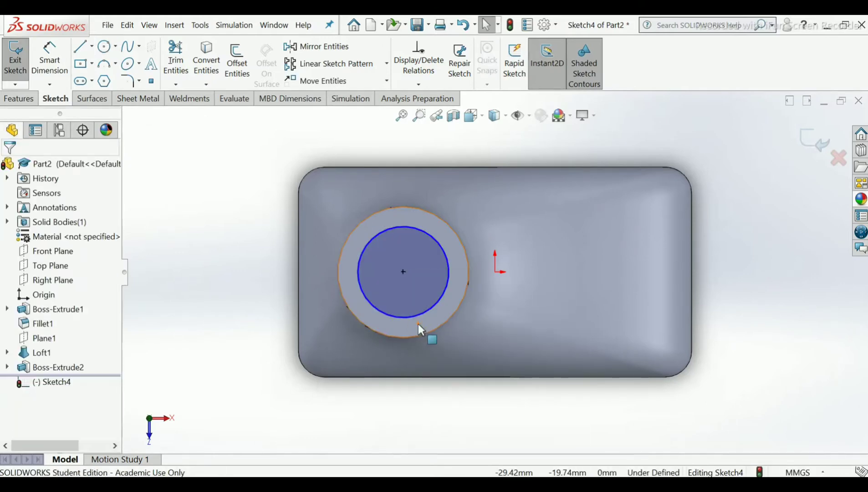
Step: Dimension the new circle's diameter as 43 mm and exit the sketch
{"action": "left_click", "coordinate": [60, 63]}
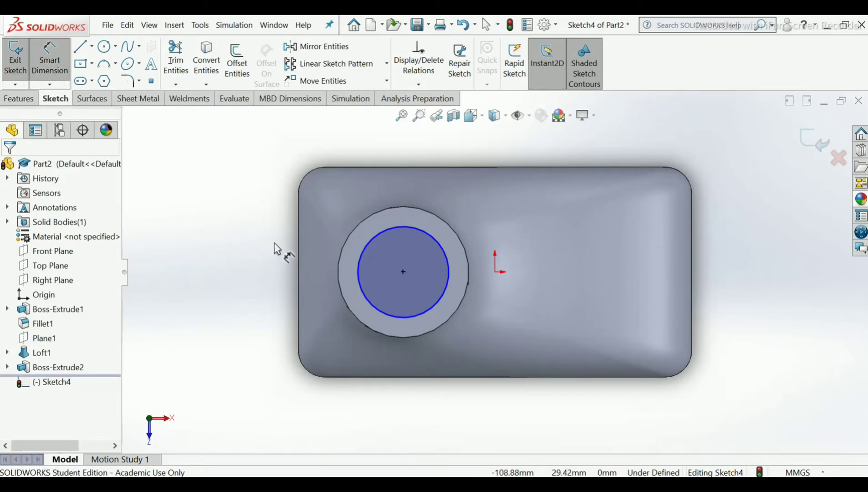
{"action": "left_click", "coordinate": [365, 296]}
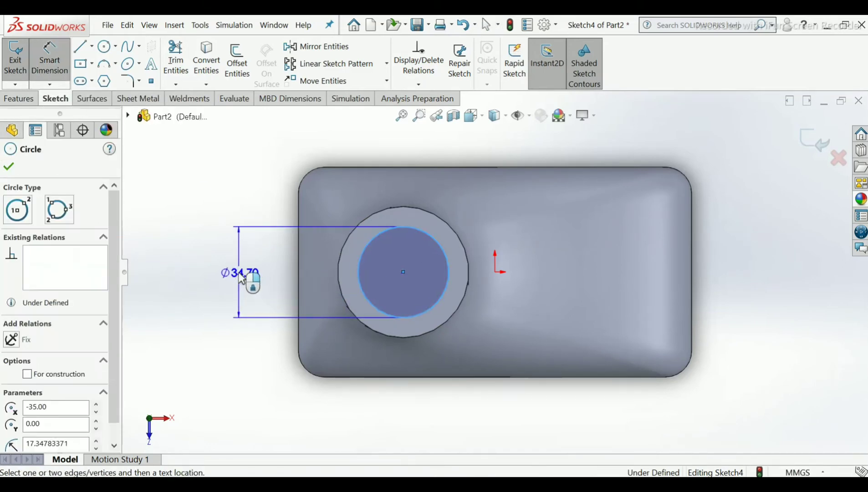
{"action": "left_click", "coordinate": [244, 279]}
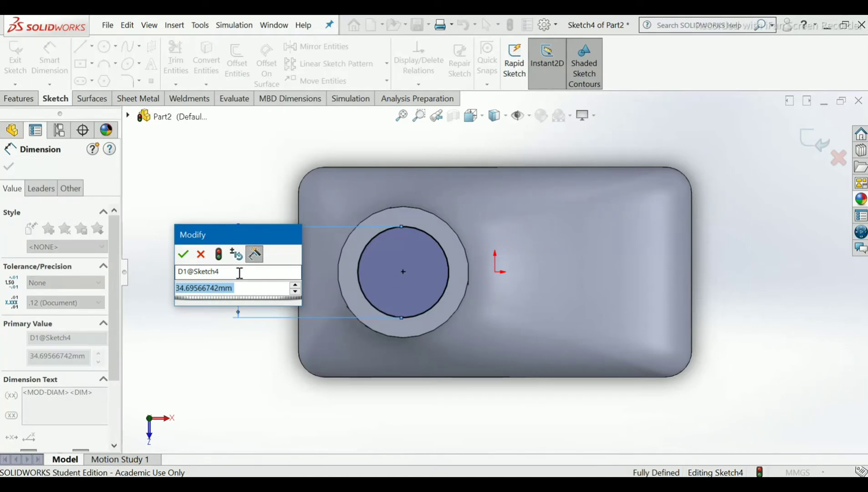
{"action": "type", "text": "43"}
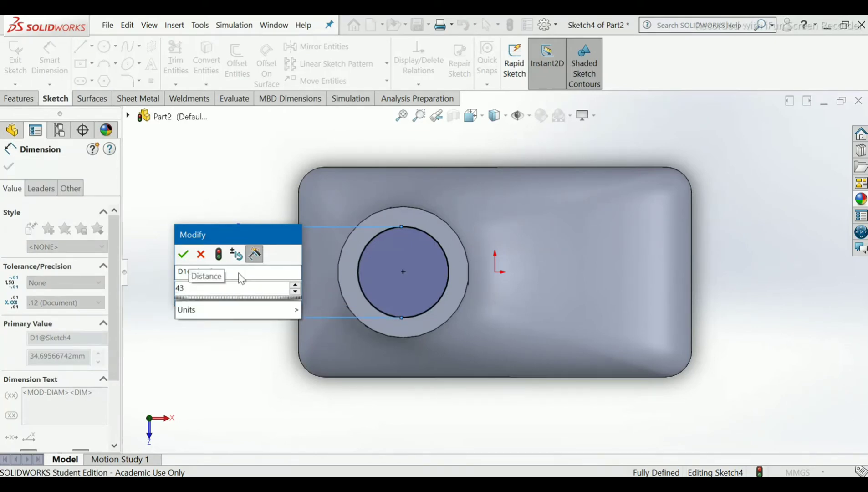
{"action": "key", "text": "Return"}
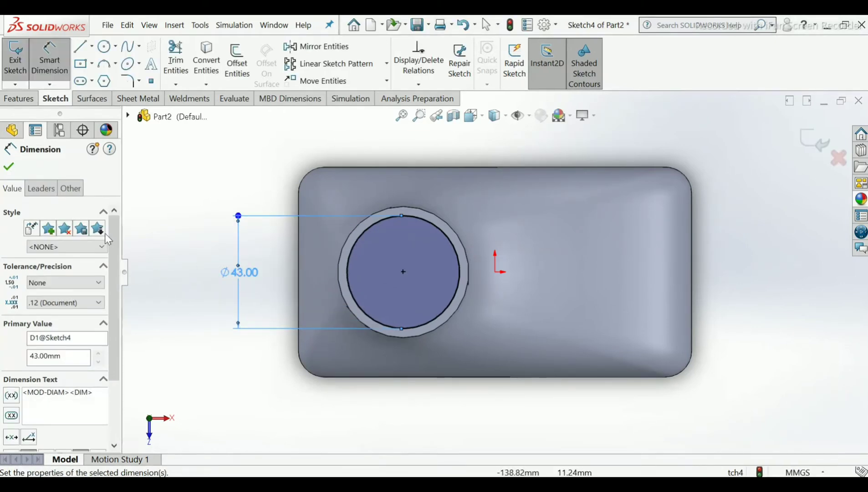
{"action": "left_click", "coordinate": [7, 168]}
{"action": "scroll", "coordinate": [363, 300], "scroll_direction": "up", "scroll_amount": 3}
{"action": "middle_click_drag", "start_coordinate": [363, 299], "coordinate": [381, 200]}
{"action": "scroll", "coordinate": [517, 219], "scroll_direction": "up", "scroll_amount": 5}
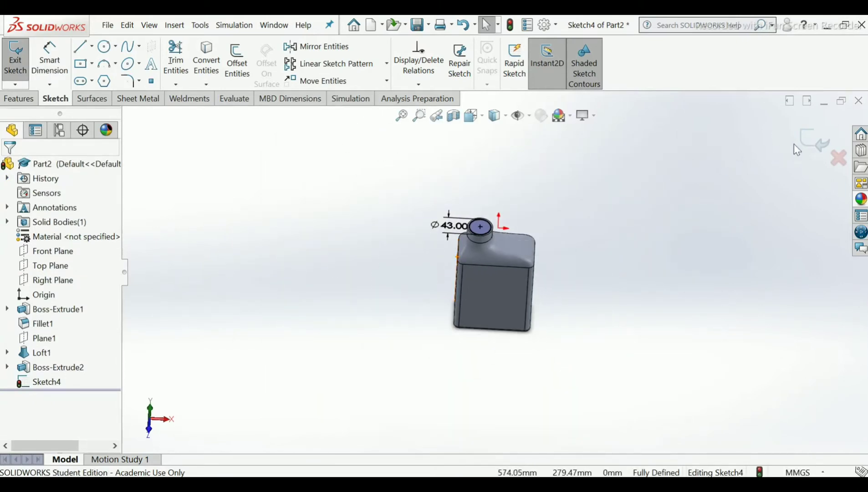
{"action": "left_click", "coordinate": [806, 145]}
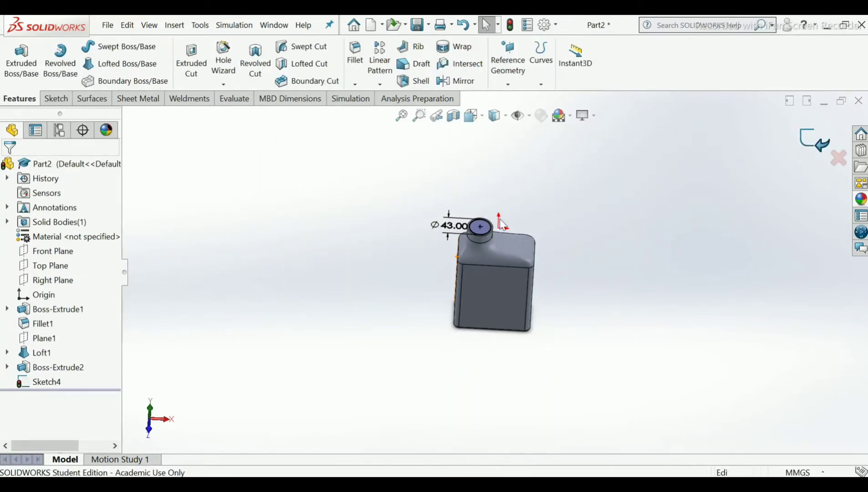
Step: Extrude the 43 mm circle 20 mm upward as a blind boss merged with the neck
{"action": "scroll", "coordinate": [501, 223], "scroll_direction": "down", "scroll_amount": 3}
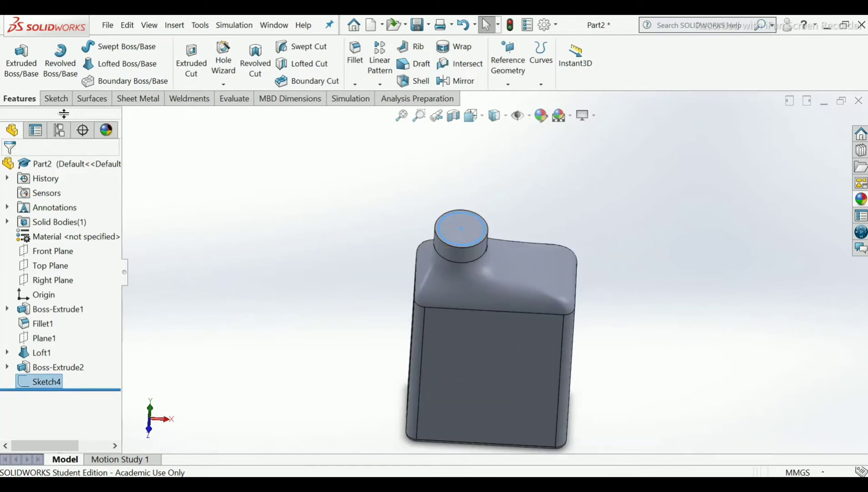
{"action": "left_click", "coordinate": [32, 81]}
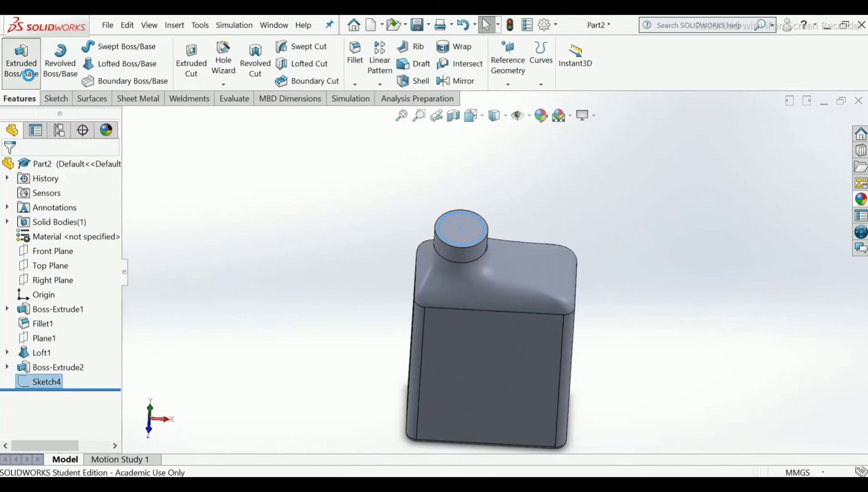
{"action": "scroll", "coordinate": [491, 240], "scroll_direction": "down", "scroll_amount": 3}
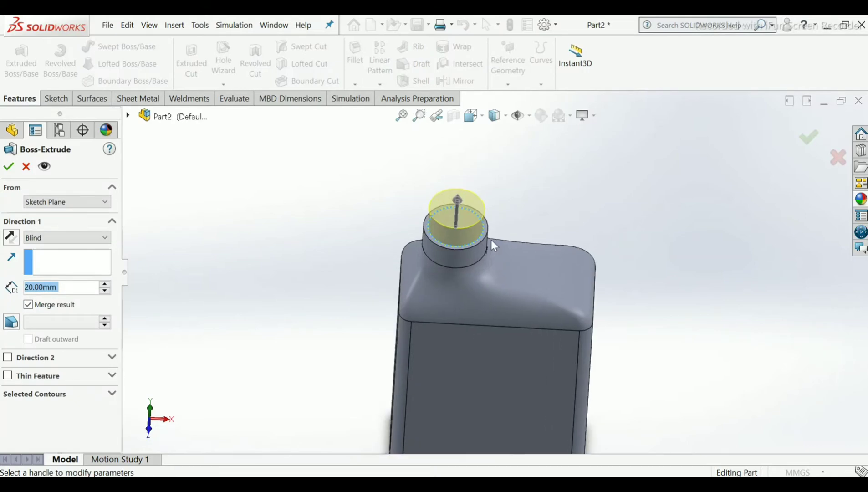
{"action": "scroll", "coordinate": [486, 194], "scroll_direction": "up", "scroll_amount": 3}
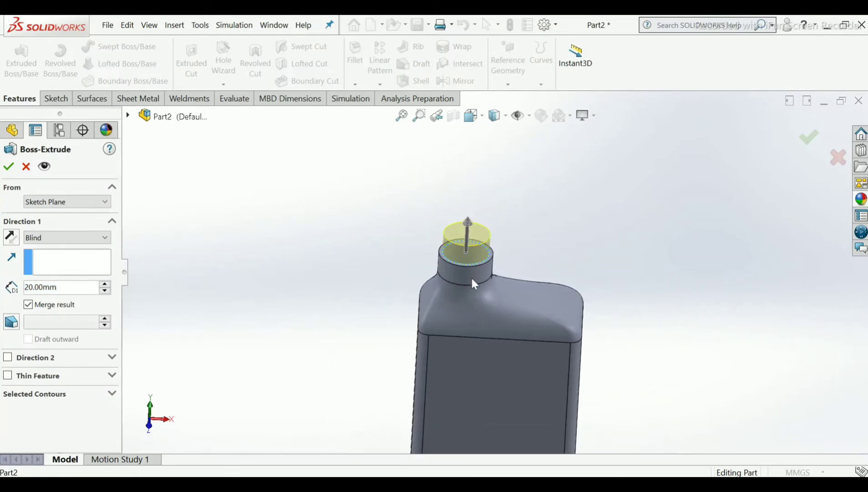
{"action": "scroll", "coordinate": [472, 279], "scroll_direction": "down", "scroll_amount": 2}
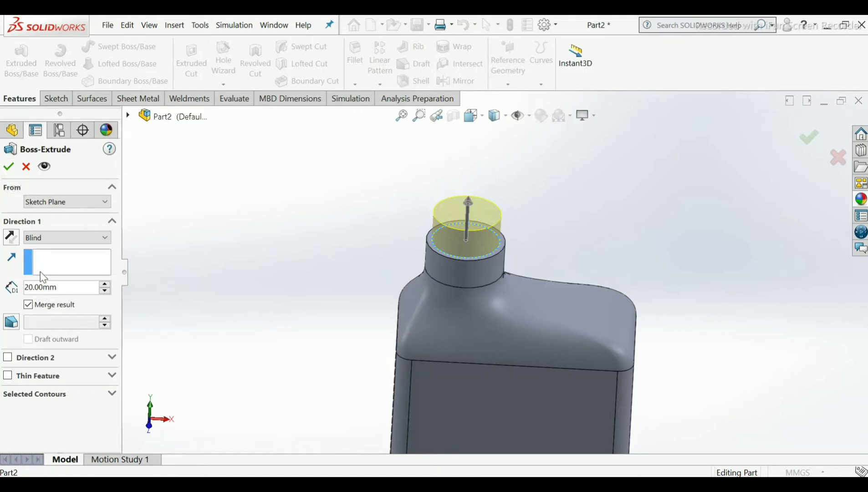
{"action": "left_click", "coordinate": [9, 173]}
Step: Start a sketch on the body's narrow side face below the long shoulder slope and orient the view normal to it
{"action": "scroll", "coordinate": [391, 350], "scroll_direction": "up", "scroll_amount": 2}
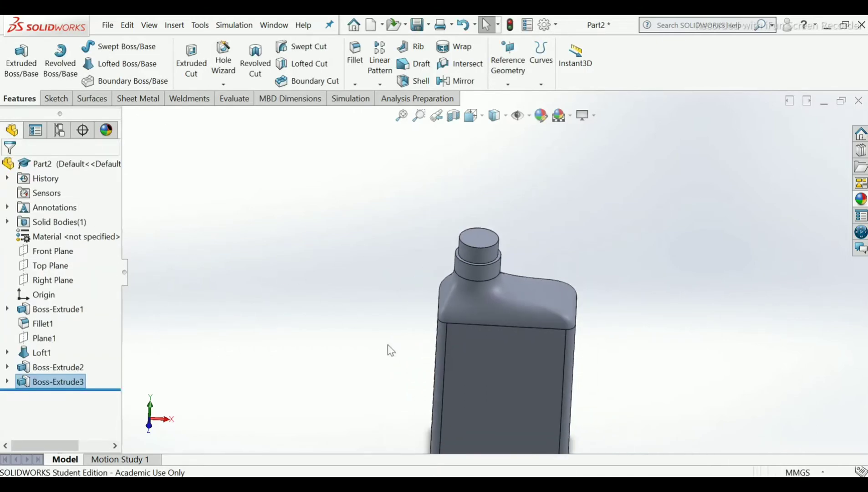
{"action": "middle_click_drag", "start_coordinate": [474, 369], "coordinate": [510, 352]}
{"action": "scroll", "coordinate": [509, 352], "scroll_direction": "down", "scroll_amount": 3}
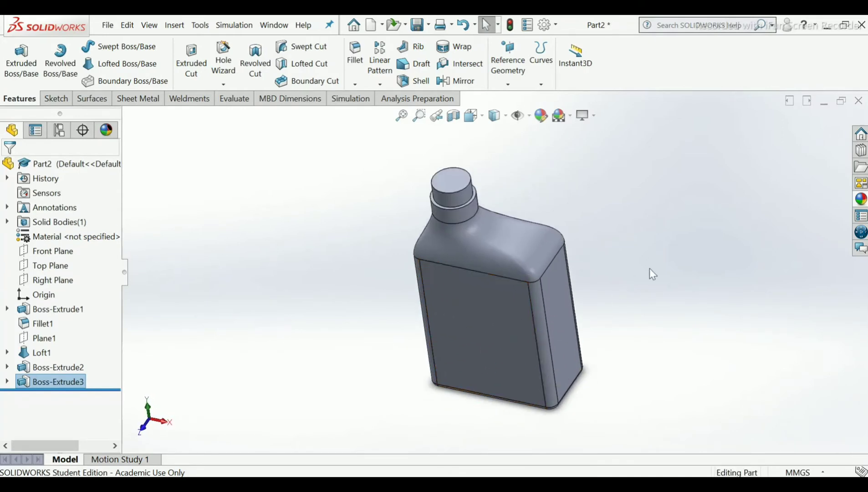
{"action": "middle_click_drag", "start_coordinate": [653, 273], "coordinate": [545, 308]}
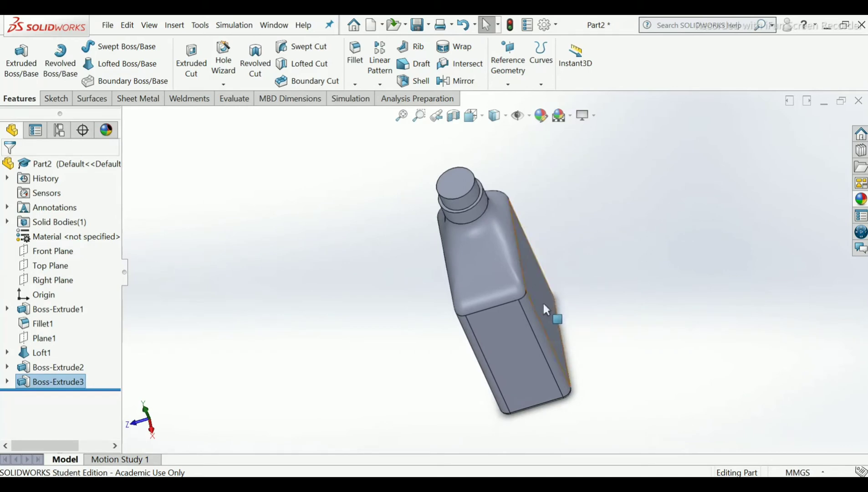
{"action": "left_click", "coordinate": [529, 381]}
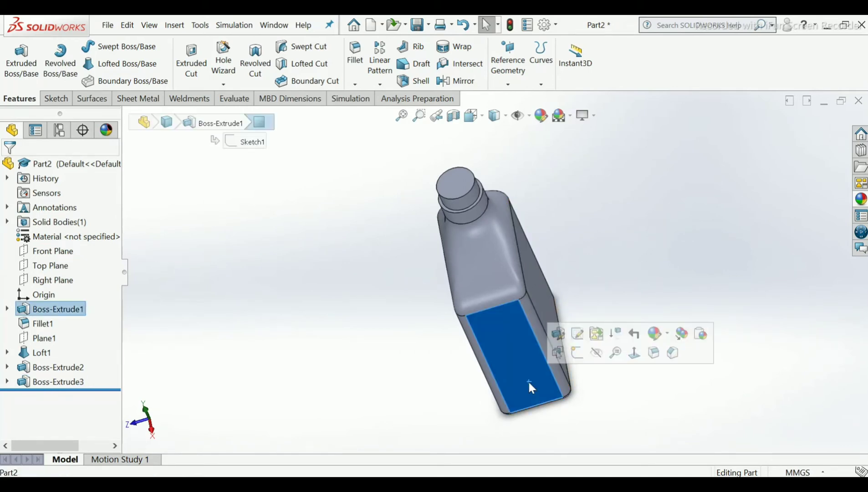
{"action": "left_click", "coordinate": [576, 353]}
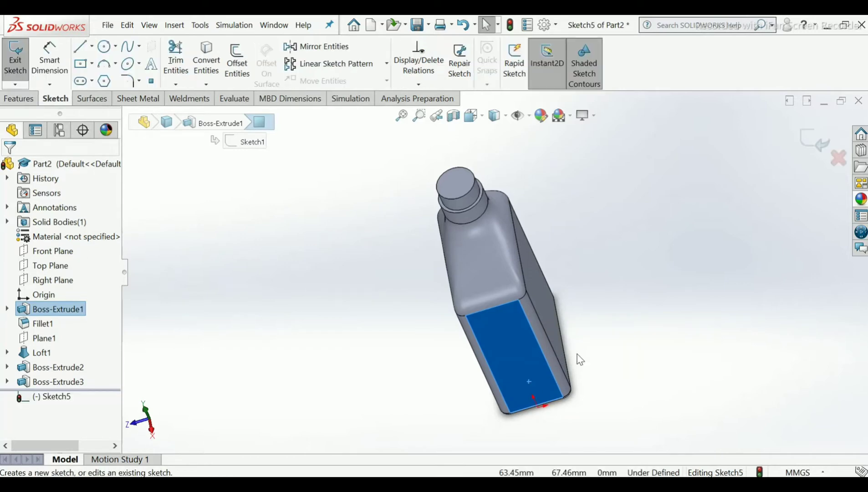
{"action": "right_click", "coordinate": [70, 397]}
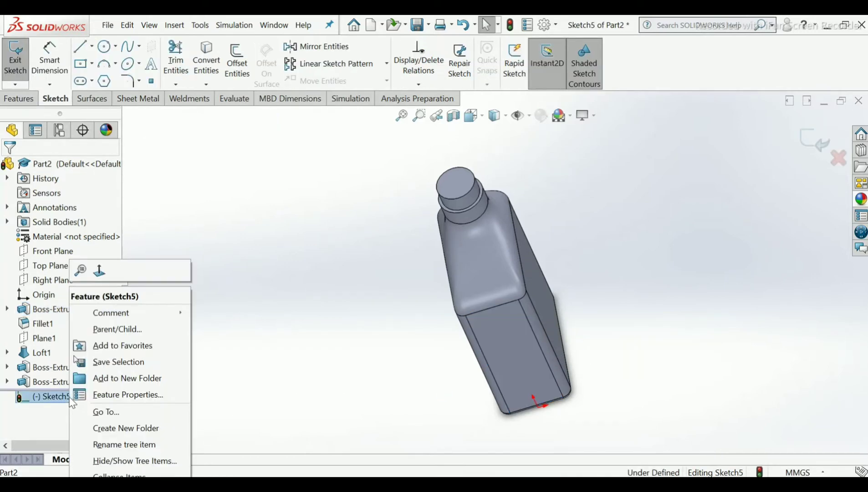
{"action": "left_click", "coordinate": [99, 272]}
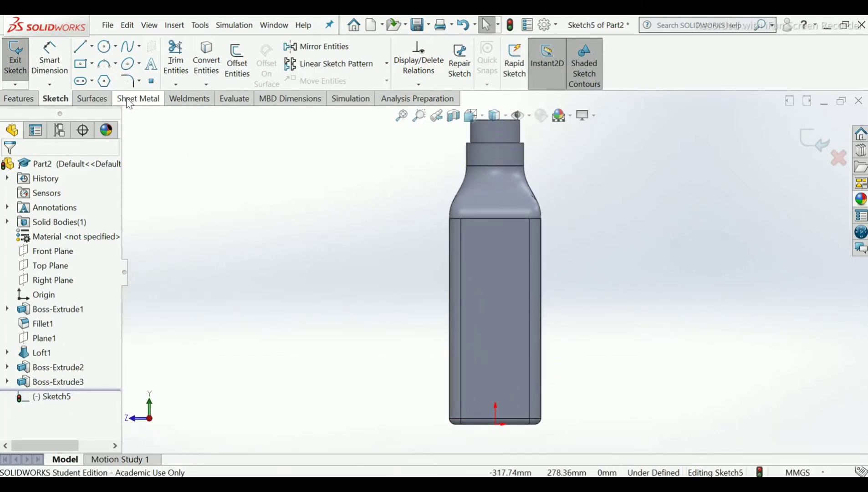
Step: Sketch a corner rectangle about 23 mm wide and 82 mm high, overlapping the body's long vertical outer edge
{"action": "left_click", "coordinate": [93, 64]}
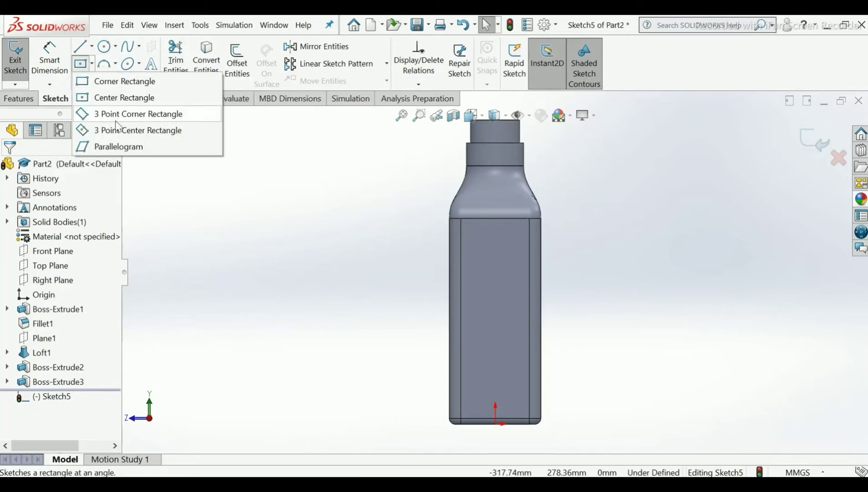
{"action": "left_click", "coordinate": [112, 85]}
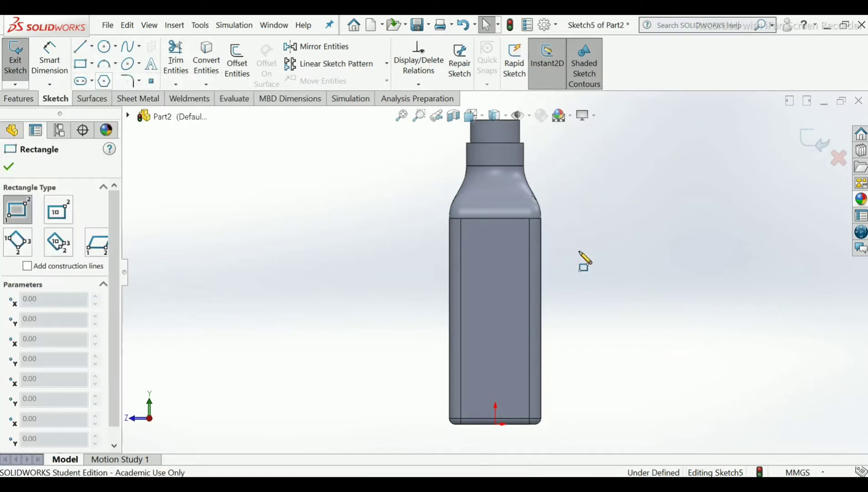
{"action": "scroll", "coordinate": [541, 286], "scroll_direction": "down", "scroll_amount": 3}
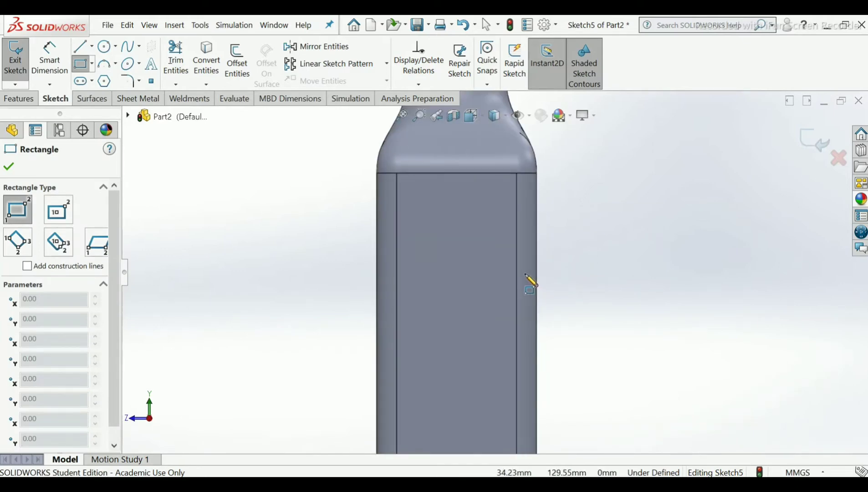
{"action": "scroll", "coordinate": [526, 276], "scroll_direction": "up", "scroll_amount": 4}
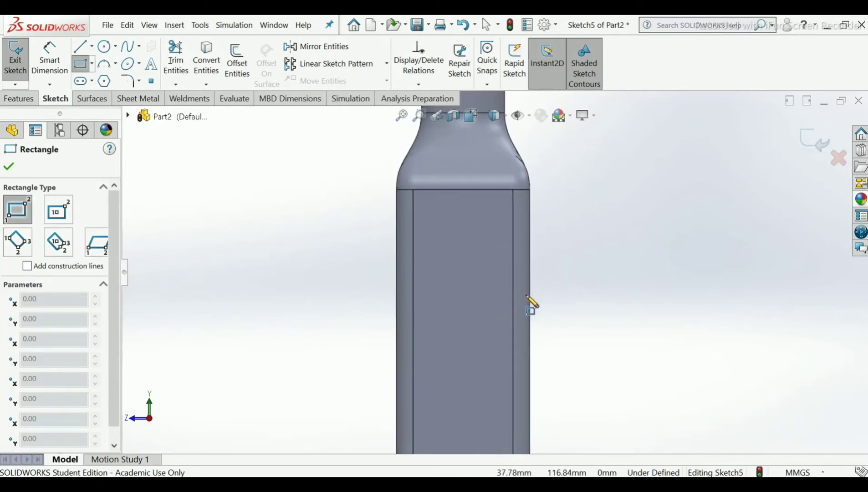
{"action": "left_click", "coordinate": [512, 275]}
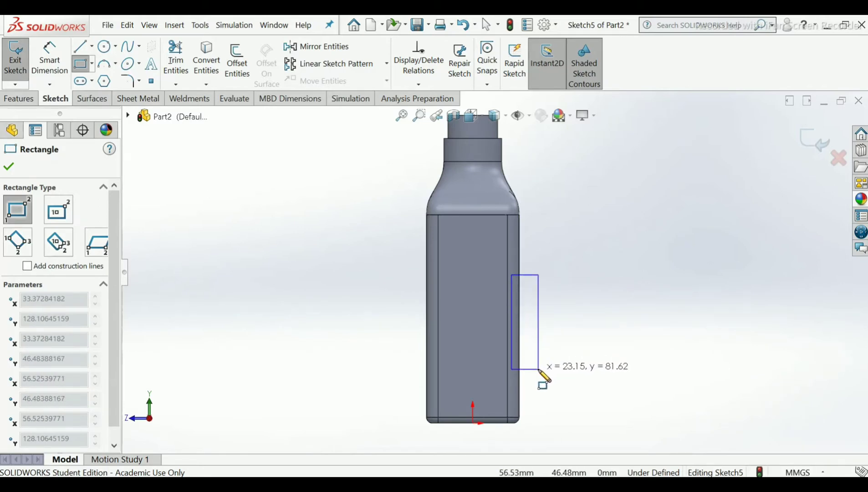
{"action": "left_click", "coordinate": [539, 370]}
{"action": "right_click", "coordinate": [546, 371]}
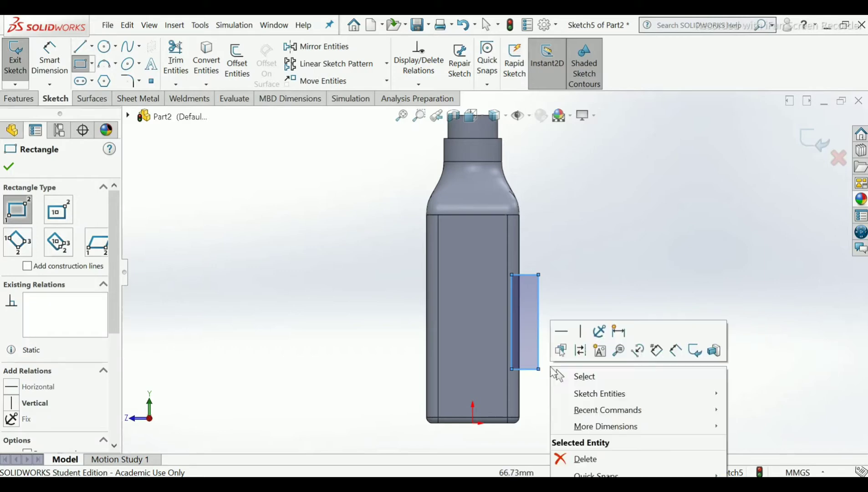
{"action": "left_click", "coordinate": [582, 376]}
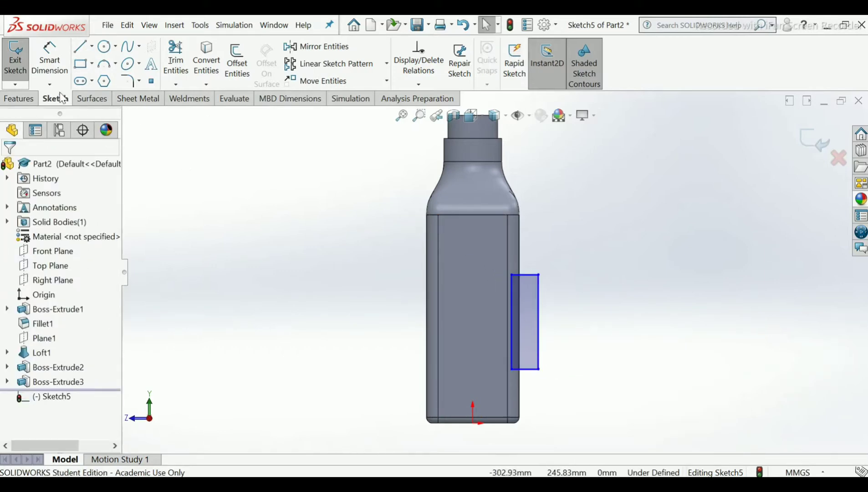
Step: Dimension the vertical distance from the body's upper shoulder edge to the rectangle's top line as 35 mm
{"action": "left_click", "coordinate": [44, 69]}
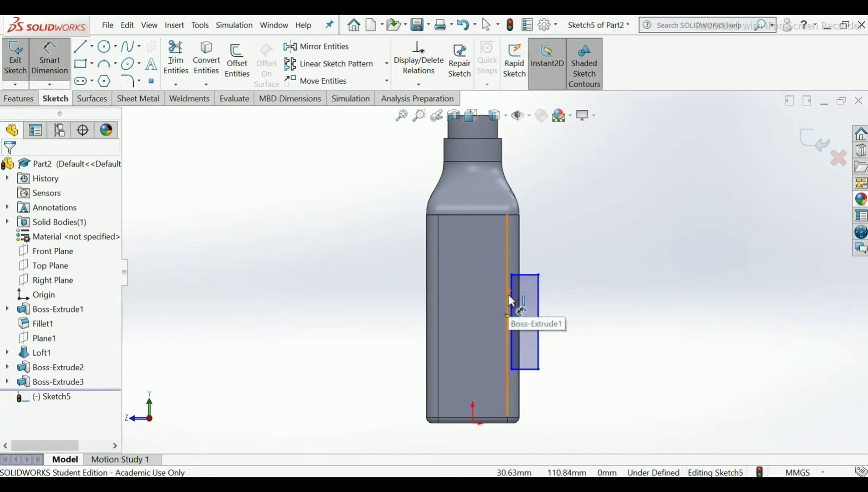
{"action": "left_click", "coordinate": [512, 216]}
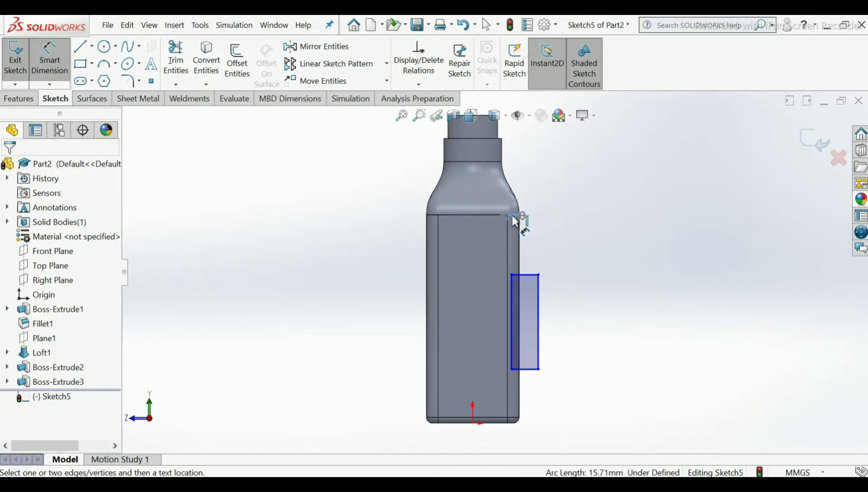
{"action": "left_click", "coordinate": [528, 276]}
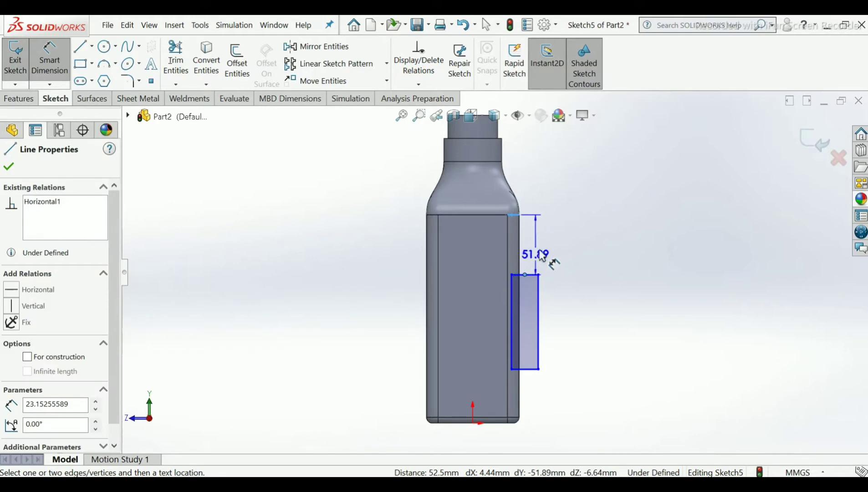
{"action": "left_click", "coordinate": [562, 253]}
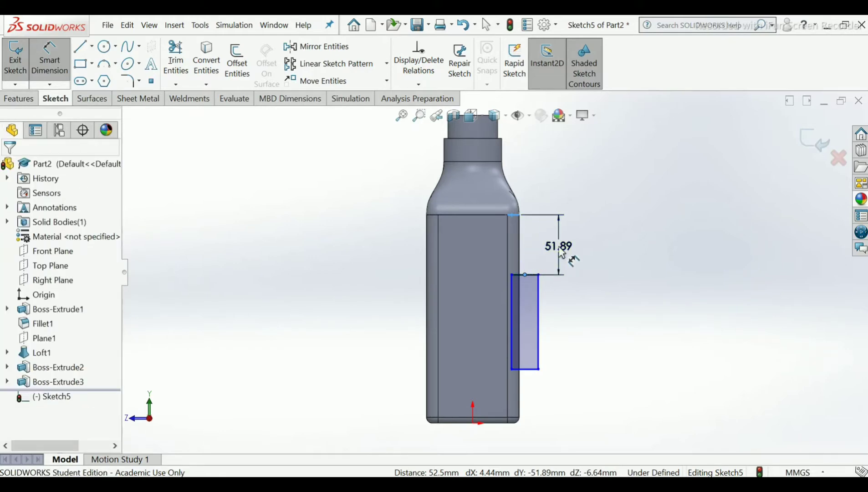
{"action": "type", "text": "35"}
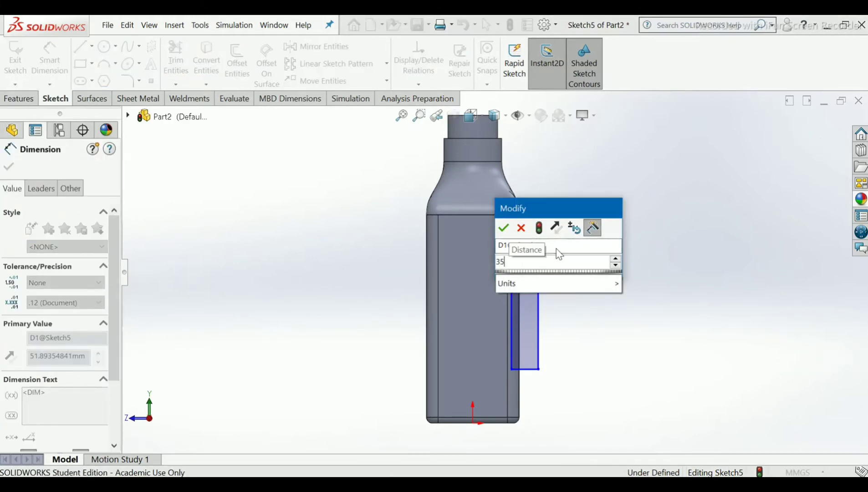
{"action": "key", "text": "Return"}
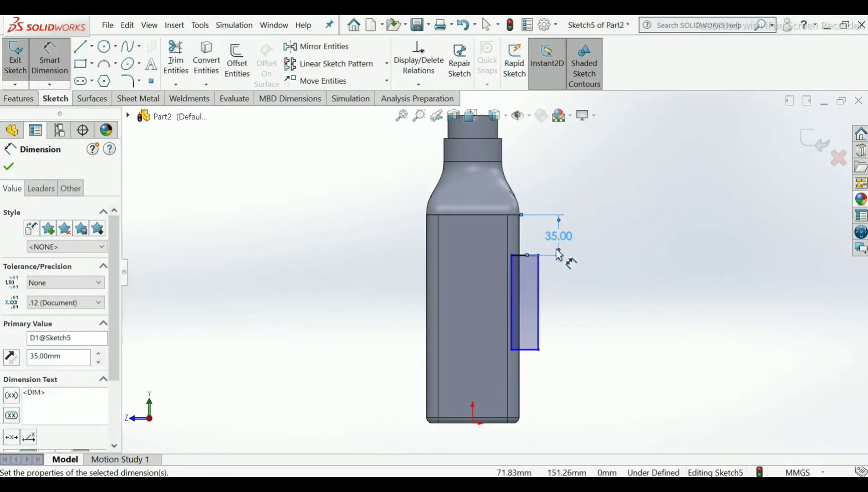
Step: Dimension the rectangle's height between its top and bottom lines as 100 mm
{"action": "left_click", "coordinate": [524, 255]}
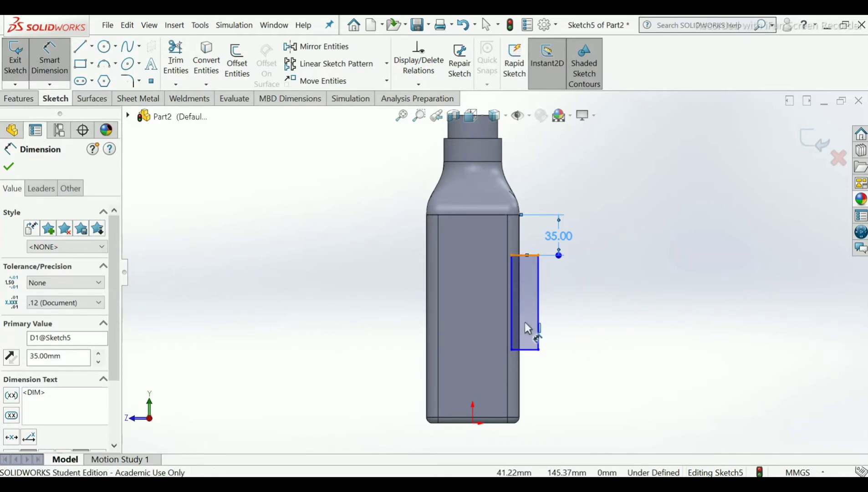
{"action": "left_click", "coordinate": [529, 349]}
{"action": "left_click", "coordinate": [591, 327]}
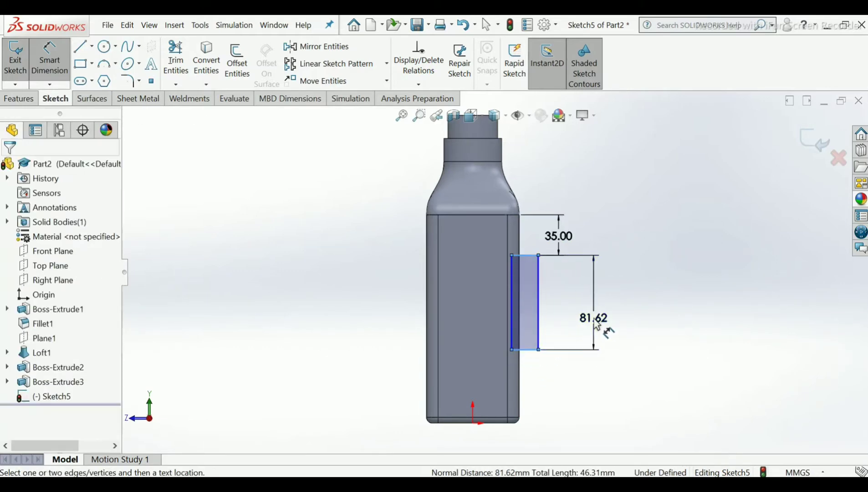
{"action": "type", "text": "100"}
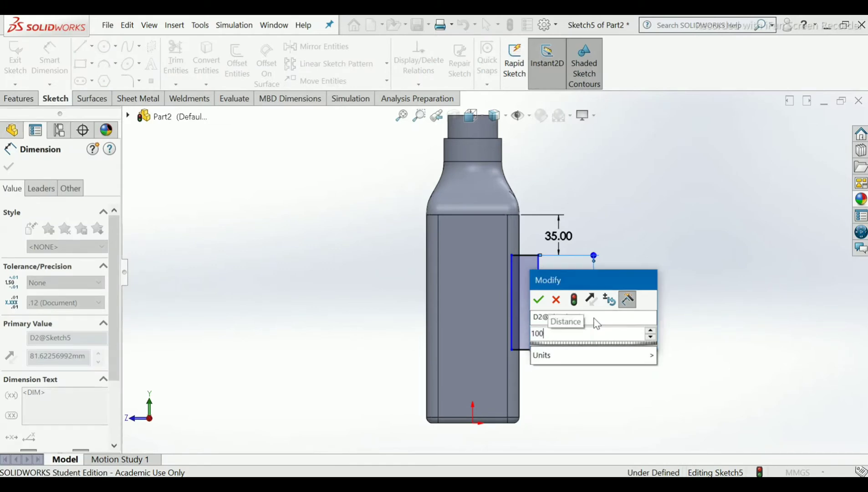
{"action": "key", "text": "Return"}
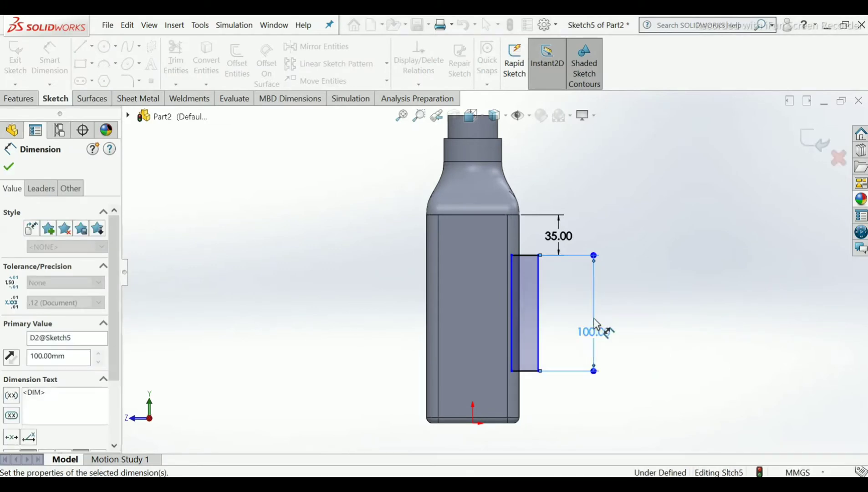
Step: Dimension the rectangle's overlap from its inner vertical line to the body's outer edge as 5 mm and exit the sketch
{"action": "scroll", "coordinate": [514, 296], "scroll_direction": "down", "scroll_amount": 4}
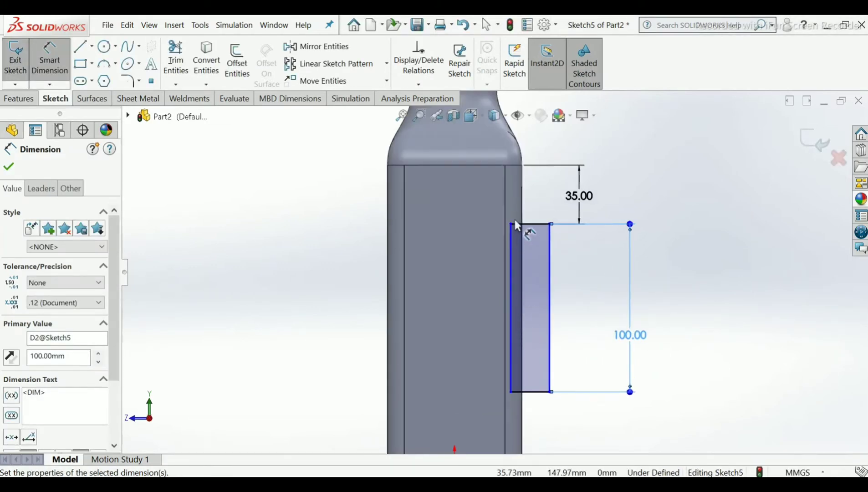
{"action": "left_click", "coordinate": [511, 237]}
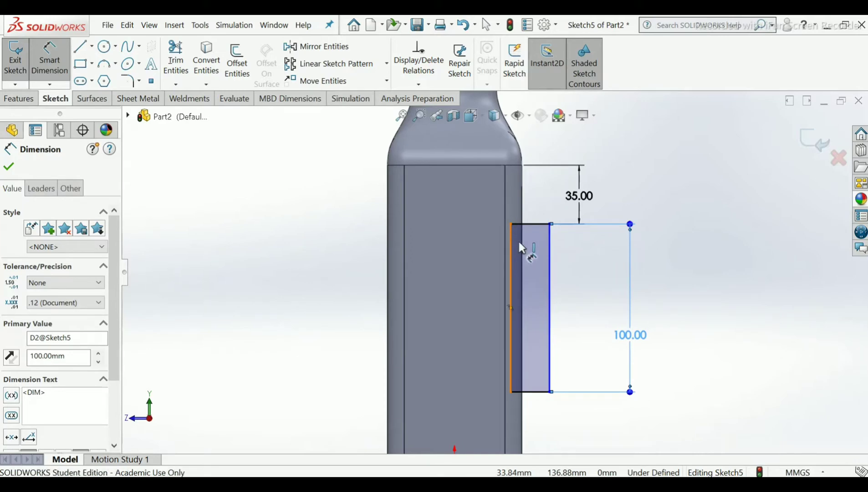
{"action": "left_click", "coordinate": [523, 244]}
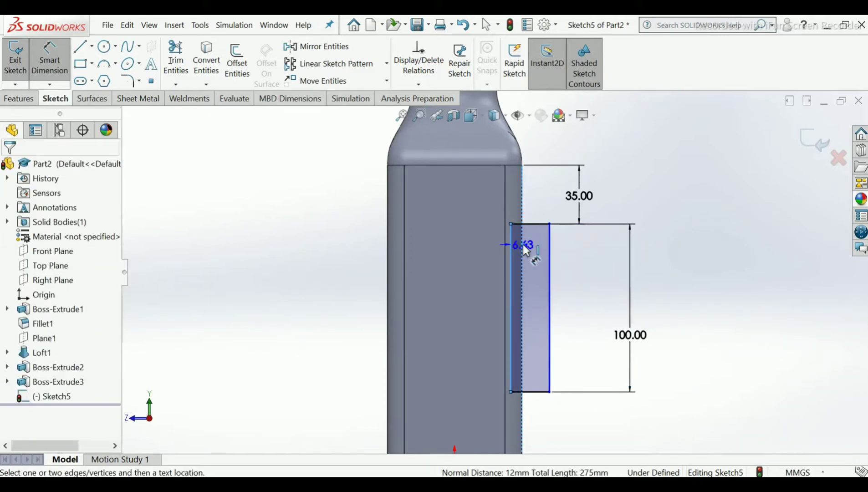
{"action": "left_click", "coordinate": [455, 245]}
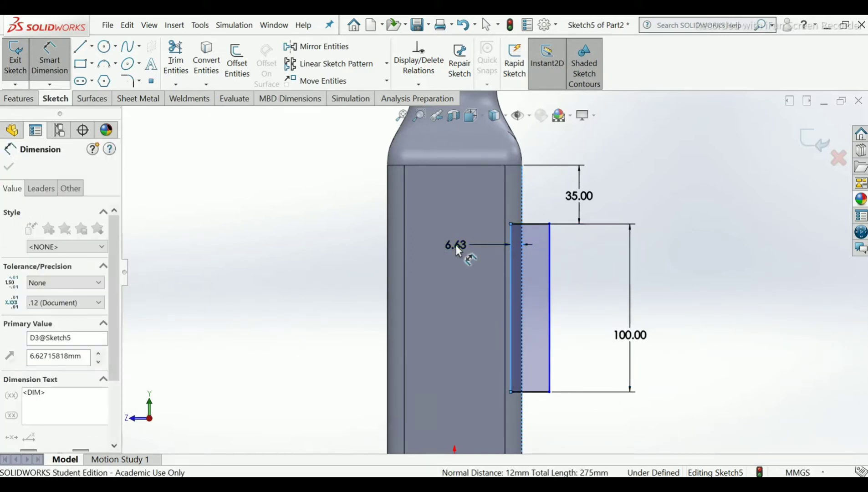
{"action": "type", "text": "5"}
{"action": "key", "text": "Return"}
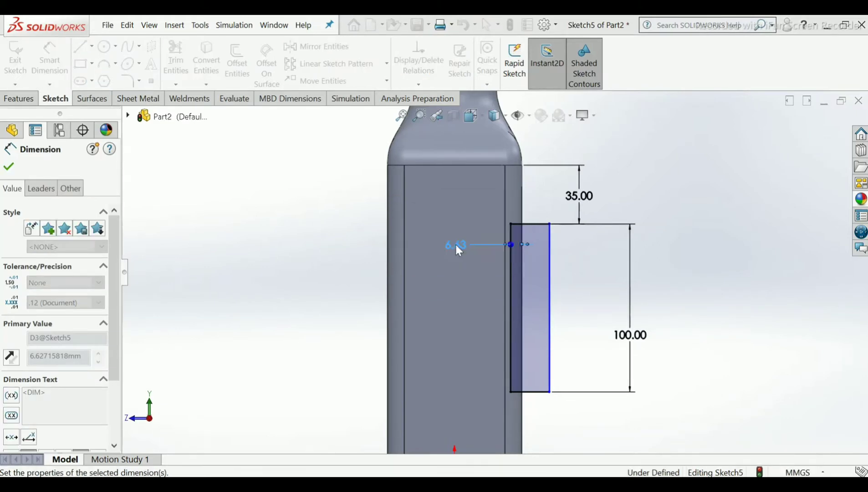
{"action": "left_click", "coordinate": [9, 169]}
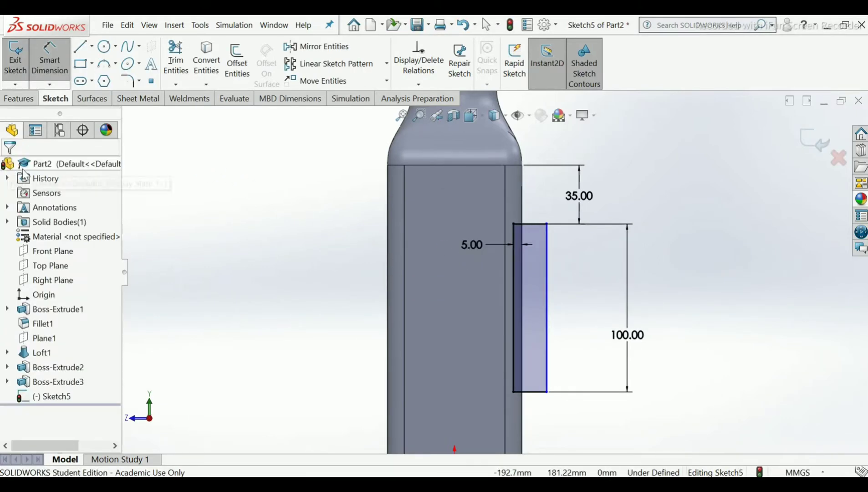
{"action": "scroll", "coordinate": [424, 297], "scroll_direction": "up", "scroll_amount": 3}
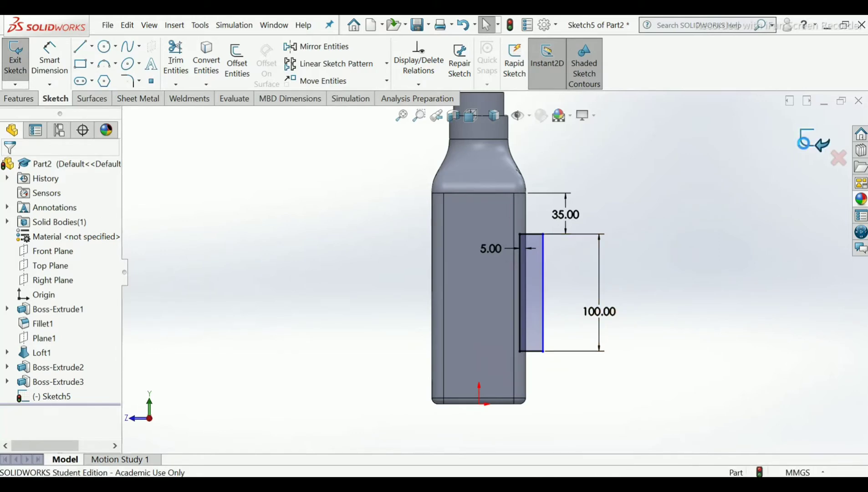
{"action": "left_click", "coordinate": [806, 145]}
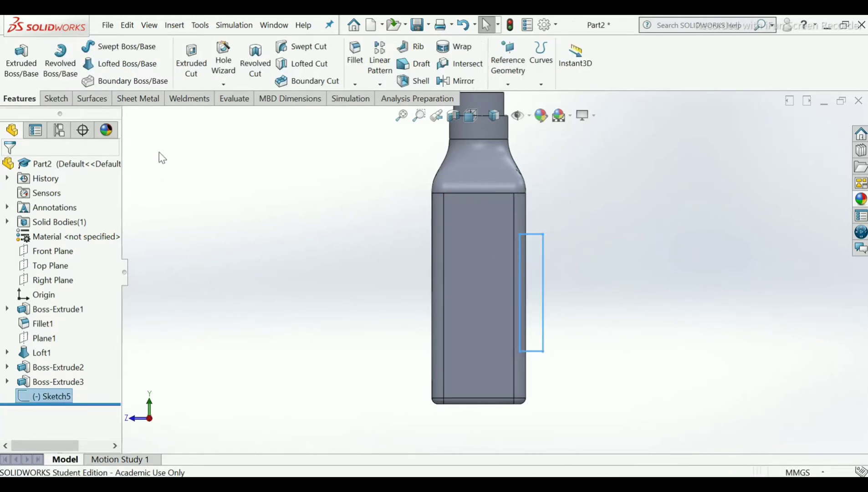
Step: Cut-extrude the rectangle Through All across the body's broad face and show the part in isometric view
{"action": "left_click", "coordinate": [191, 83]}
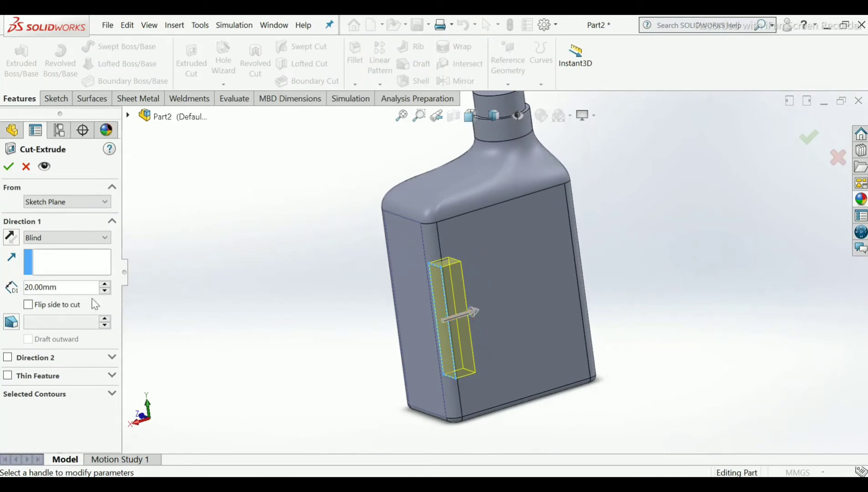
{"action": "left_click", "coordinate": [90, 238]}
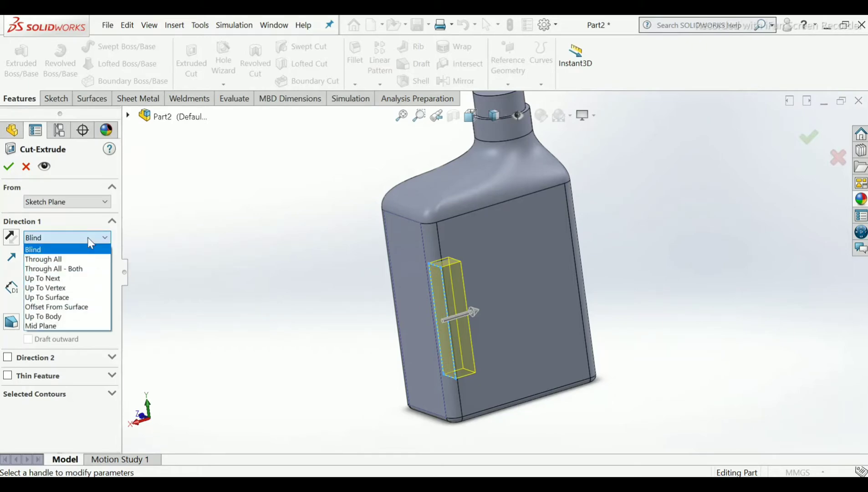
{"action": "left_click", "coordinate": [74, 259]}
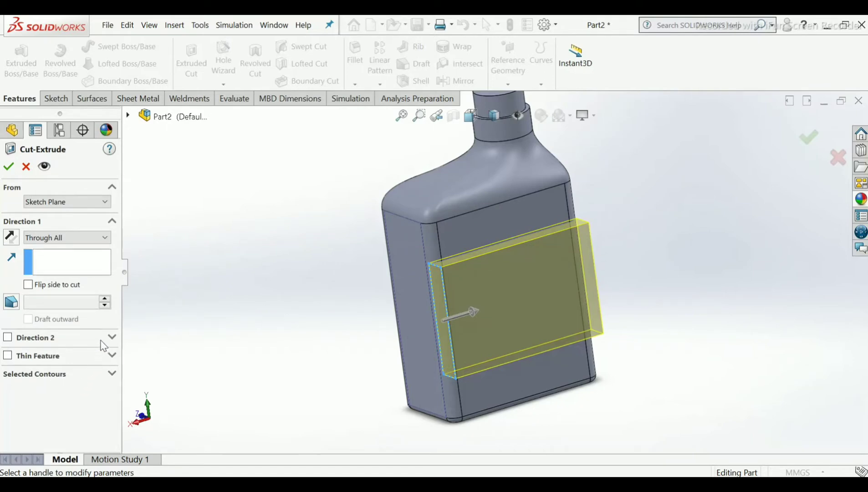
{"action": "left_click", "coordinate": [9, 167]}
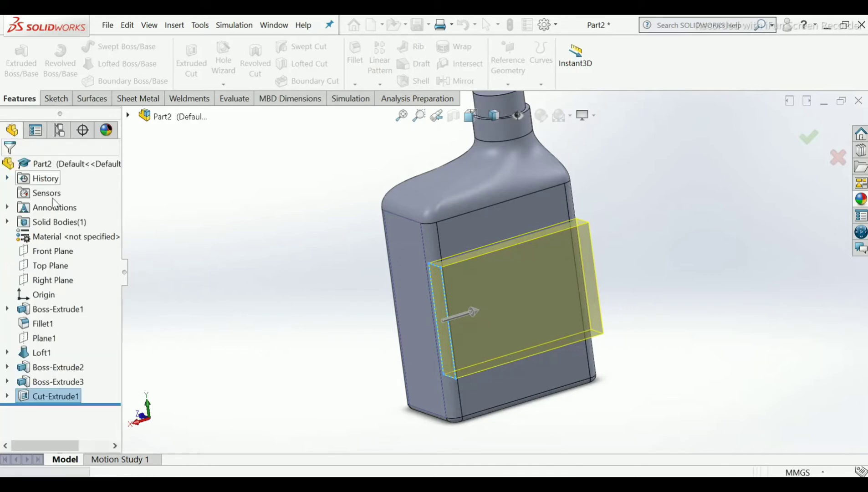
{"action": "key", "text": "ctrl+7"}
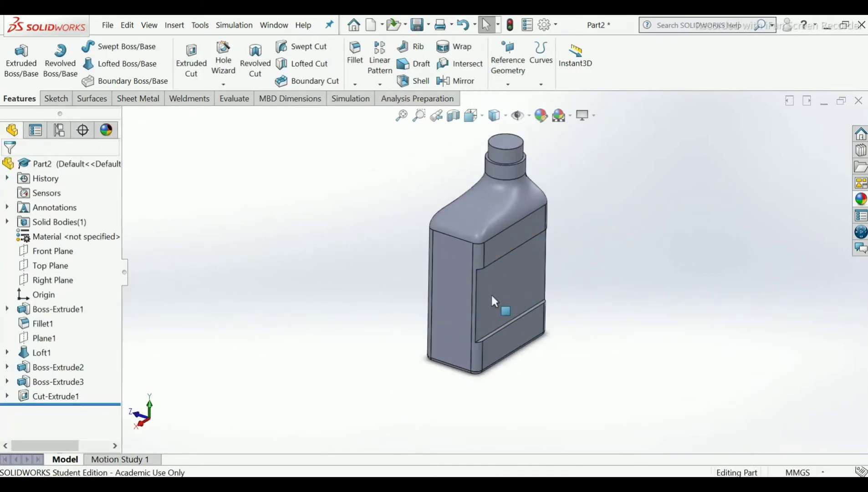
Step: Mirror the rectangular cut about the Front Plane onto the opposite broad face of the body
{"action": "scroll", "coordinate": [498, 323], "scroll_direction": "down", "scroll_amount": 3}
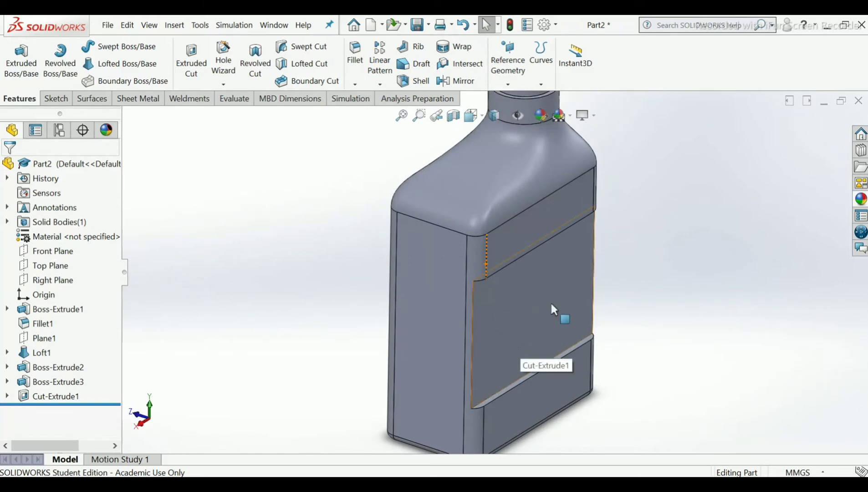
{"action": "middle_click_drag", "start_coordinate": [550, 301], "coordinate": [596, 324]}
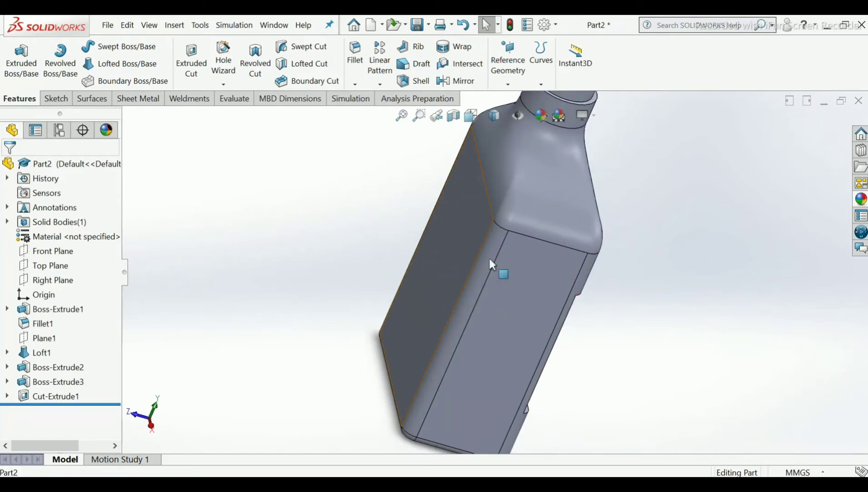
{"action": "middle_click_drag", "start_coordinate": [638, 321], "coordinate": [610, 318]}
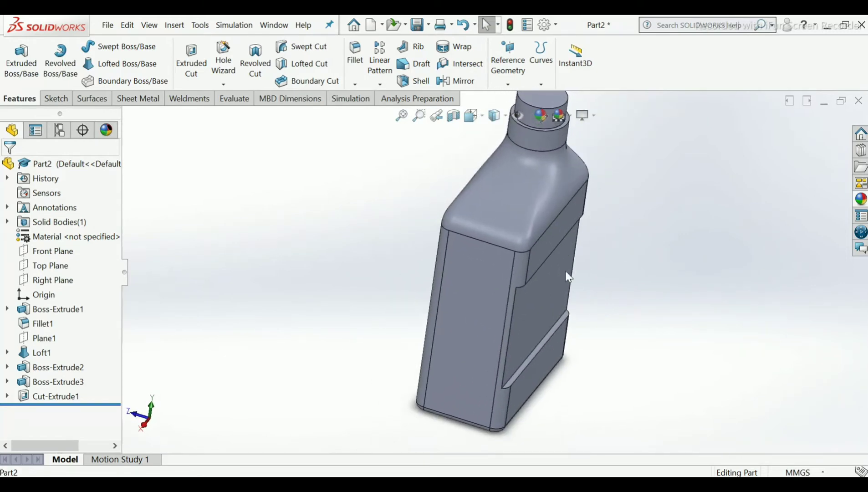
{"action": "scroll", "coordinate": [559, 263], "scroll_direction": "down", "scroll_amount": 2}
{"action": "scroll", "coordinate": [559, 250], "scroll_direction": "up", "scroll_amount": 1}
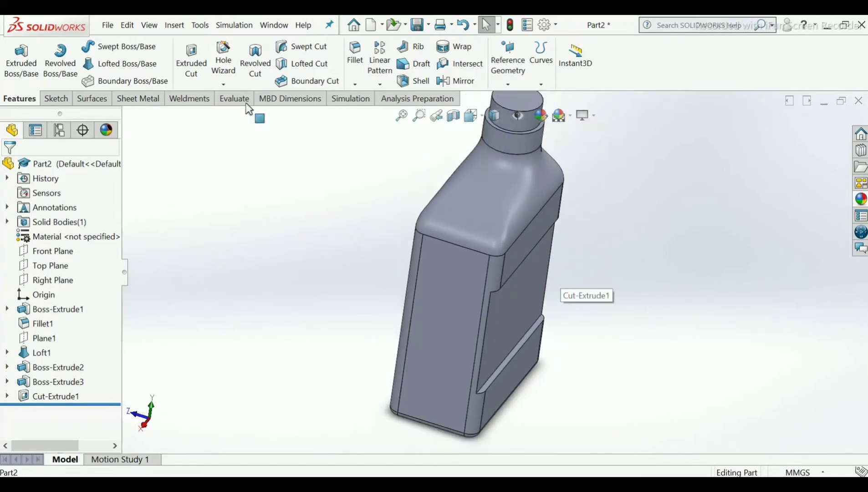
{"action": "left_click", "coordinate": [457, 81]}
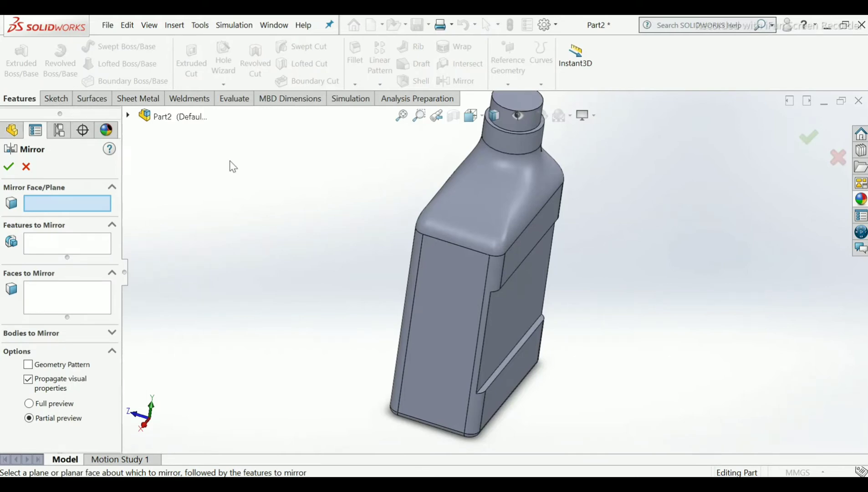
{"action": "left_click", "coordinate": [128, 117]}
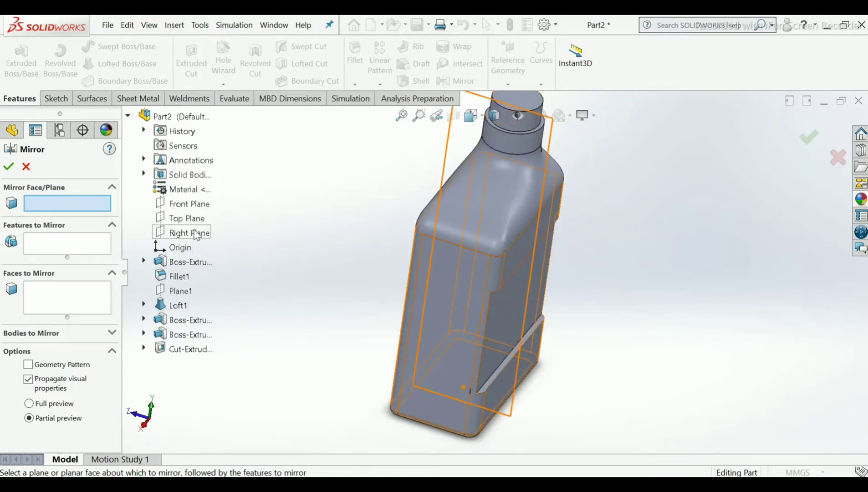
{"action": "left_click", "coordinate": [191, 206]}
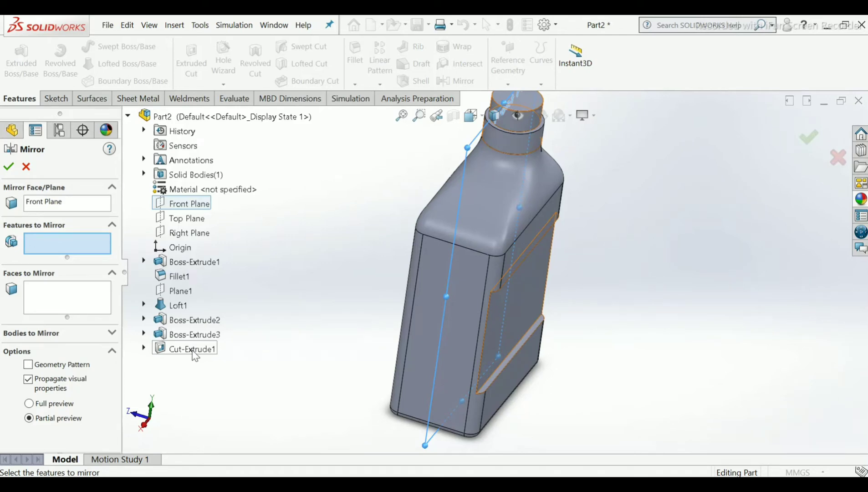
{"action": "left_click", "coordinate": [193, 352]}
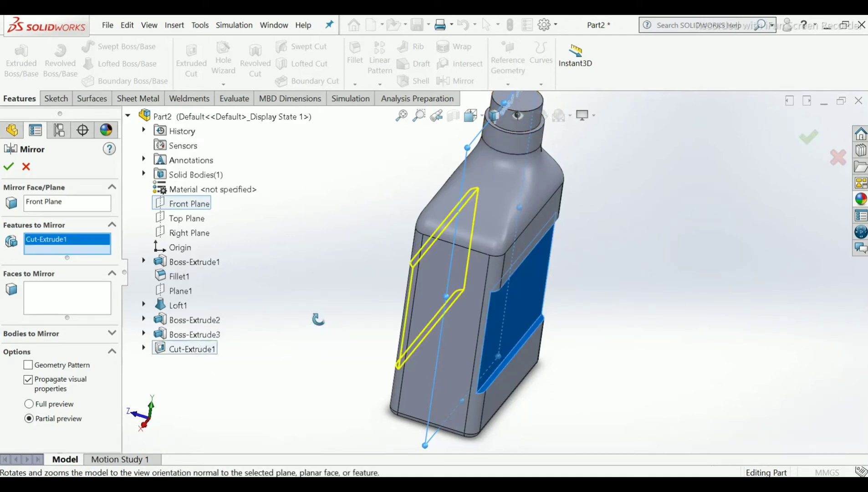
{"action": "middle_click_drag", "start_coordinate": [318, 319], "coordinate": [364, 319]}
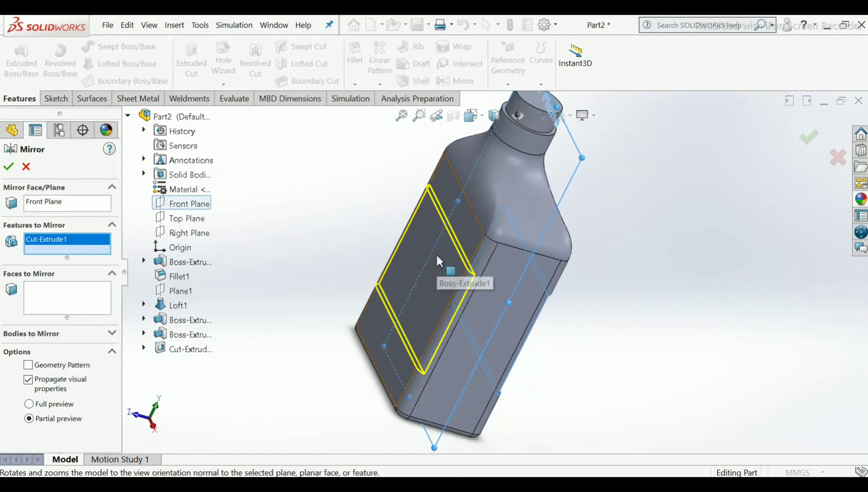
{"action": "scroll", "coordinate": [436, 253], "scroll_direction": "down", "scroll_amount": 2}
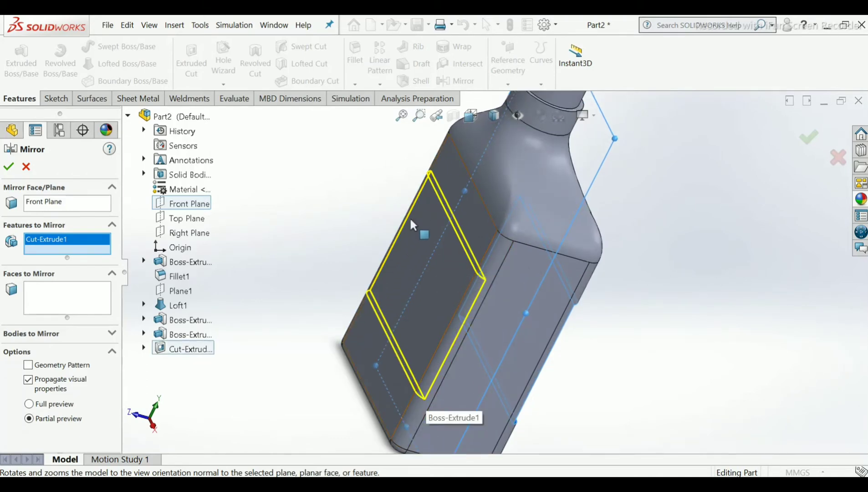
{"action": "left_click", "coordinate": [9, 167]}
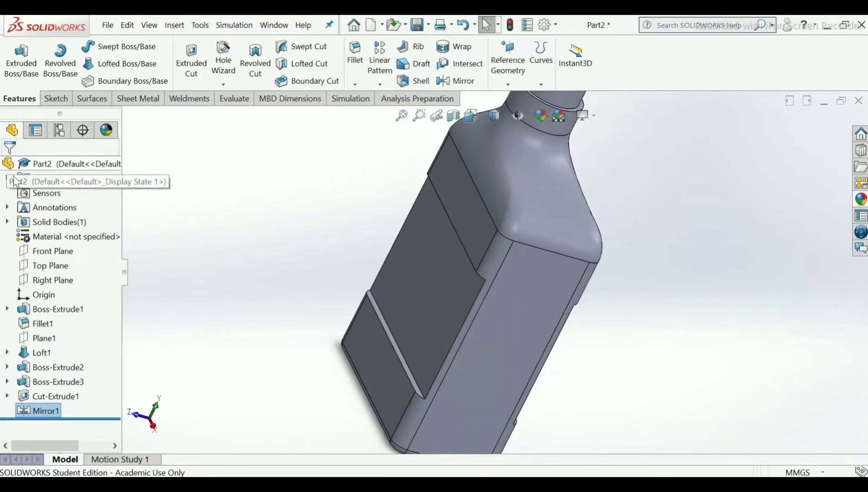
Step: Examine the recesses on both broad faces of the bottle from several sides
{"action": "scroll", "coordinate": [428, 304], "scroll_direction": "down", "scroll_amount": 3}
{"action": "middle_click_drag", "start_coordinate": [428, 297], "coordinate": [363, 287]}
{"action": "scroll", "coordinate": [450, 299], "scroll_direction": "up", "scroll_amount": 6}
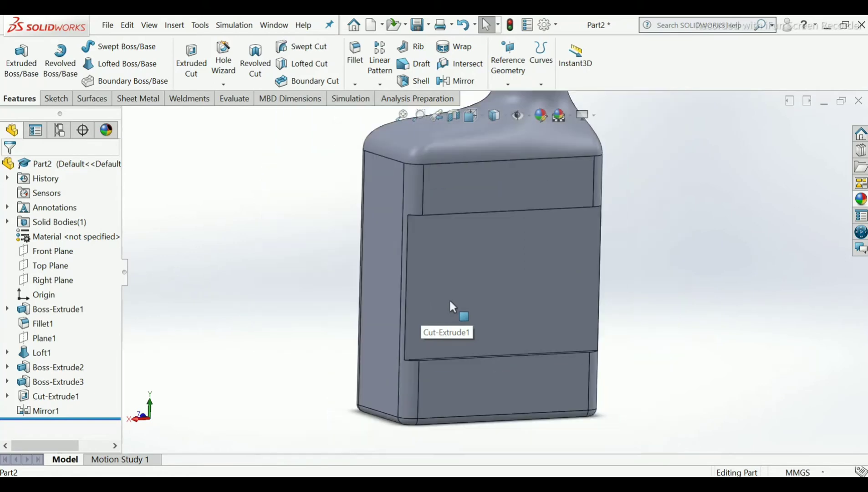
{"action": "scroll", "coordinate": [454, 289], "scroll_direction": "down", "scroll_amount": 4}
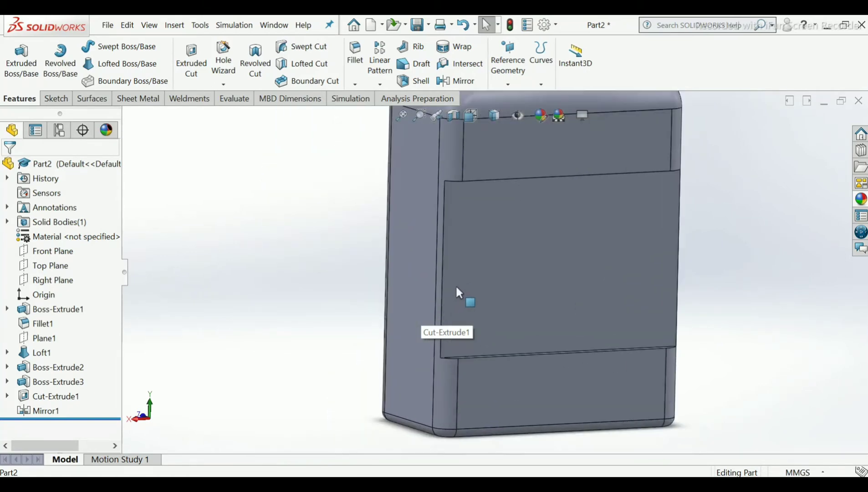
{"action": "middle_click_drag", "start_coordinate": [553, 258], "coordinate": [564, 273]}
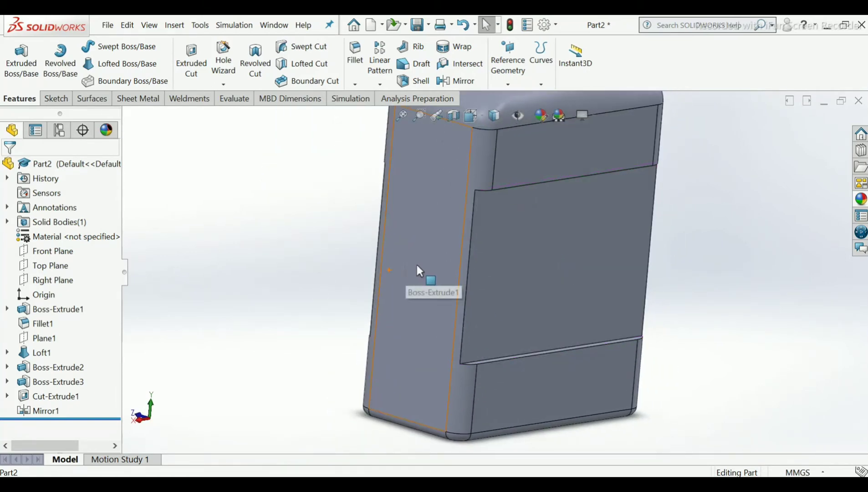
{"action": "middle_click_drag", "start_coordinate": [611, 258], "coordinate": [594, 184]}
{"action": "scroll", "coordinate": [672, 232], "scroll_direction": "up", "scroll_amount": 5}
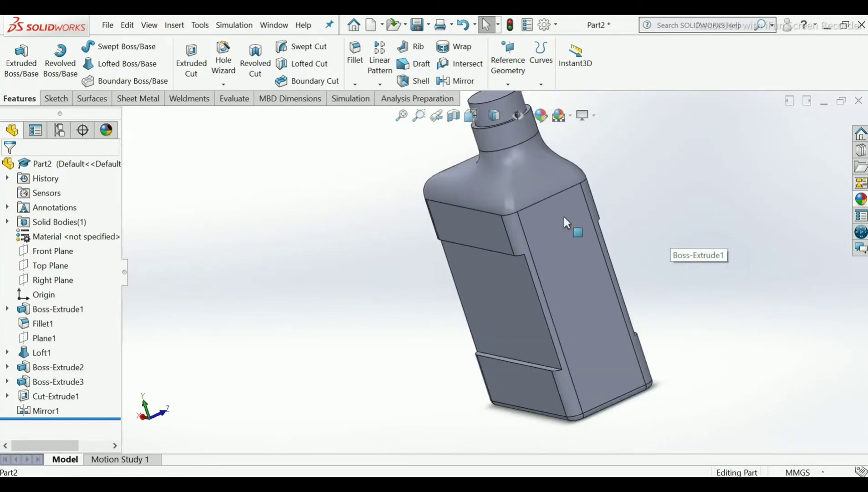
{"action": "scroll", "coordinate": [563, 217], "scroll_direction": "down", "scroll_amount": 3}
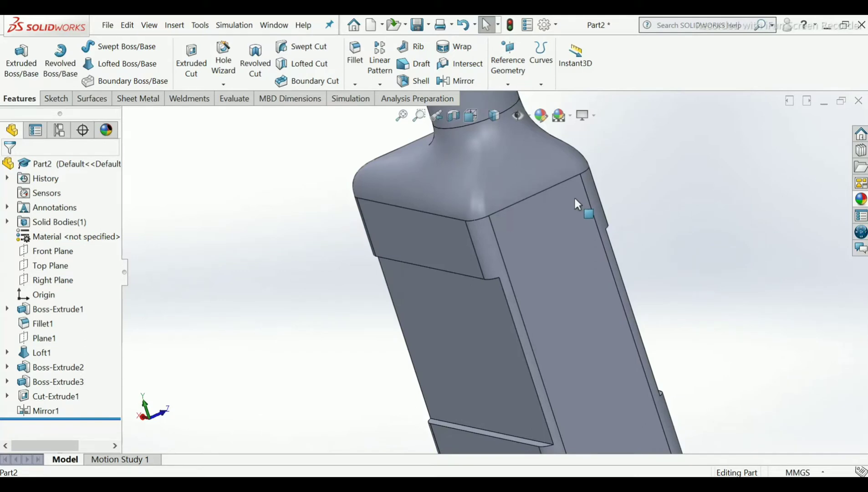
{"action": "scroll", "coordinate": [572, 203], "scroll_direction": "up", "scroll_amount": 5}
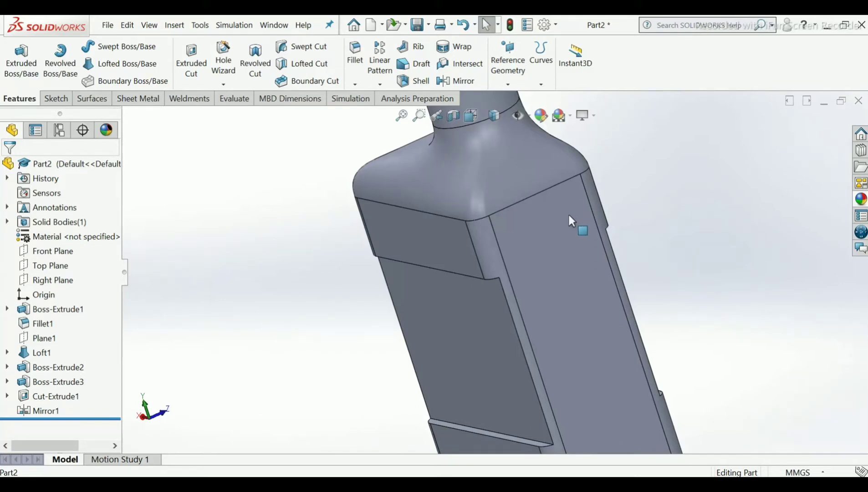
Step: Start a sketch on the body's flat narrow side face and view it straight on
{"action": "left_click", "coordinate": [546, 270]}
{"action": "left_click", "coordinate": [593, 241]}
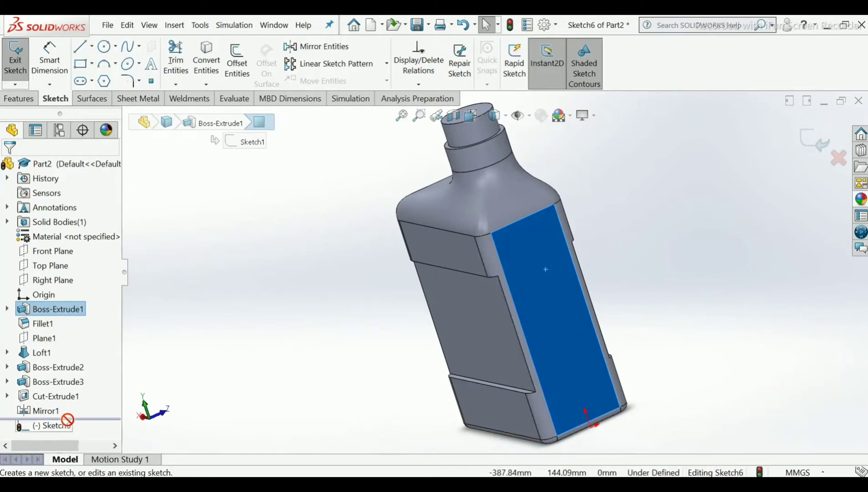
{"action": "left_click", "coordinate": [54, 425]}
{"action": "right_click", "coordinate": [68, 426]}
{"action": "left_click", "coordinate": [97, 272]}
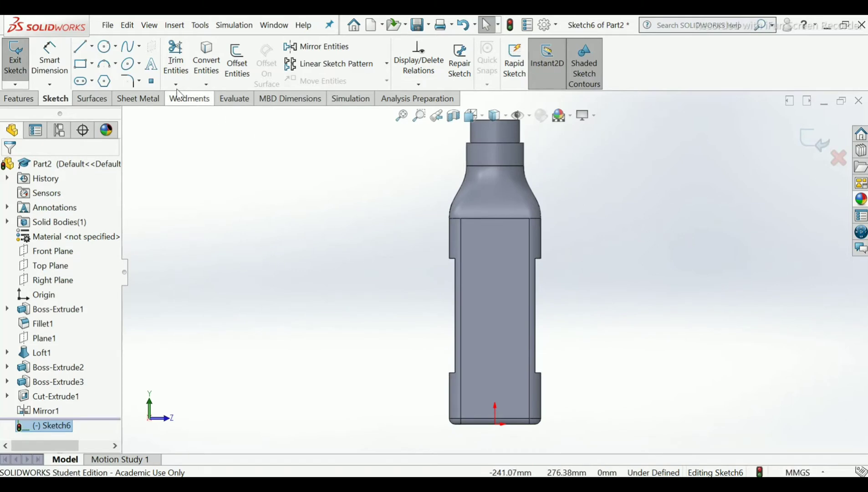
Step: Sketch a circle of about 7 mm radius near the upper right corner of the narrow side face
{"action": "left_click", "coordinate": [106, 49]}
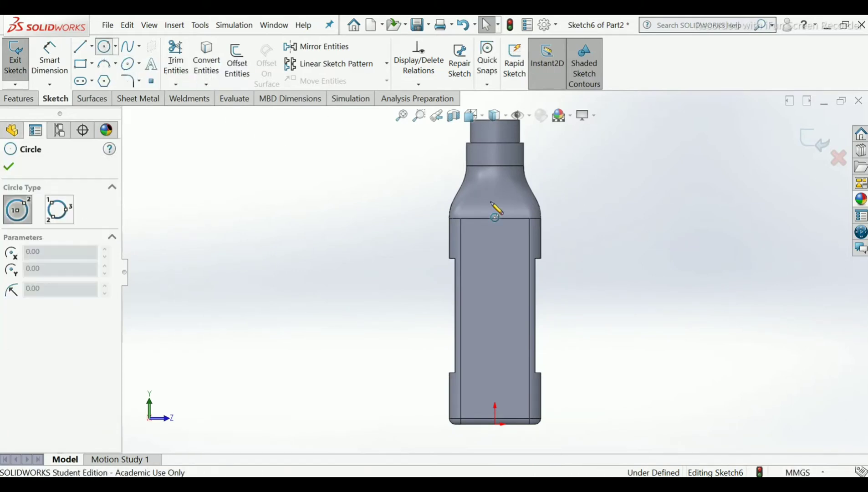
{"action": "scroll", "coordinate": [519, 238], "scroll_direction": "down", "scroll_amount": 4}
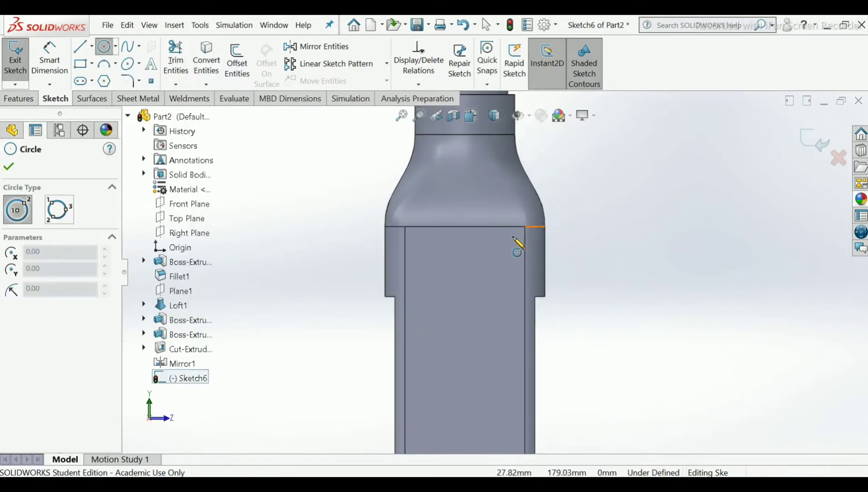
{"action": "left_click", "coordinate": [489, 253]}
{"action": "left_click", "coordinate": [496, 271]}
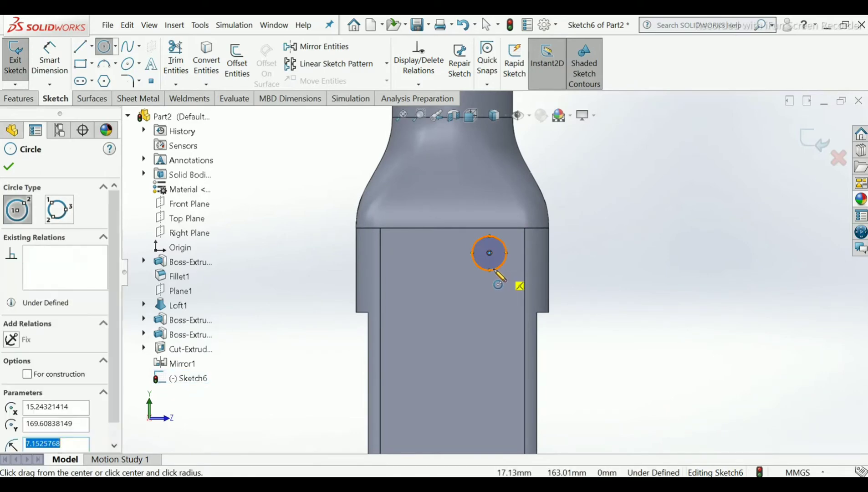
{"action": "right_click", "coordinate": [511, 277]}
{"action": "left_click", "coordinate": [512, 277]}
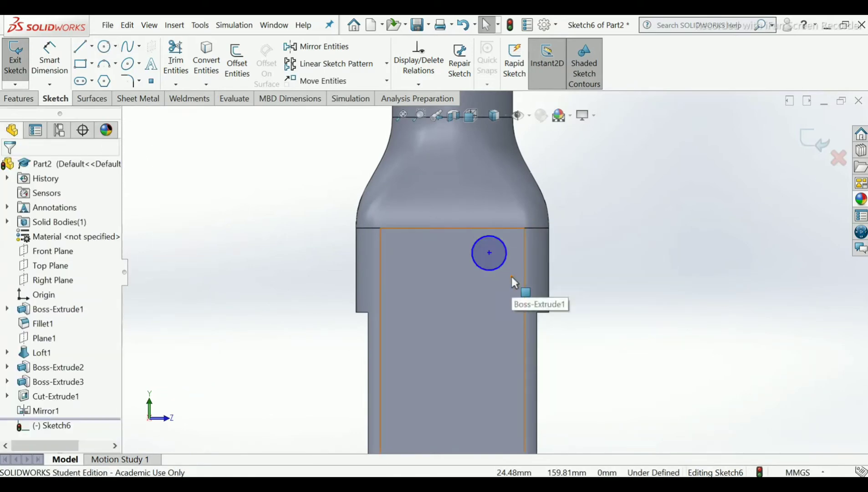
Step: Dimension the vertical distance from the circle's center to the side face's top edge as 7 mm
{"action": "scroll", "coordinate": [511, 276], "scroll_direction": "up", "scroll_amount": 2}
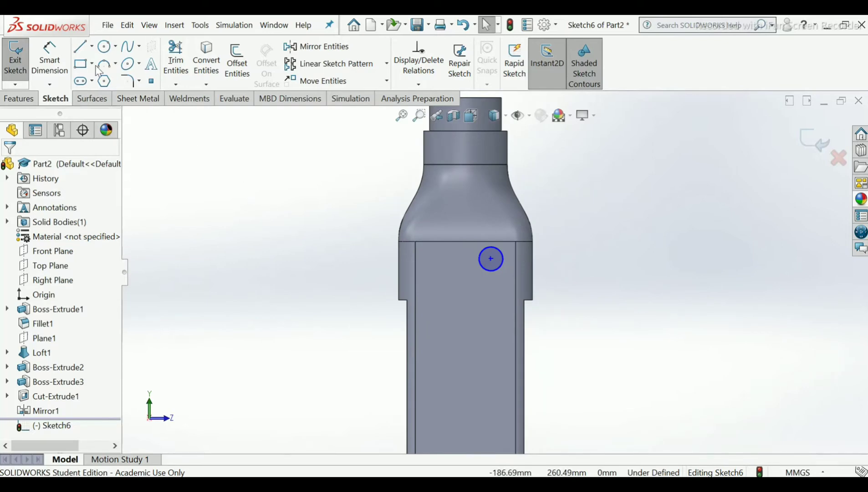
{"action": "left_click", "coordinate": [49, 57]}
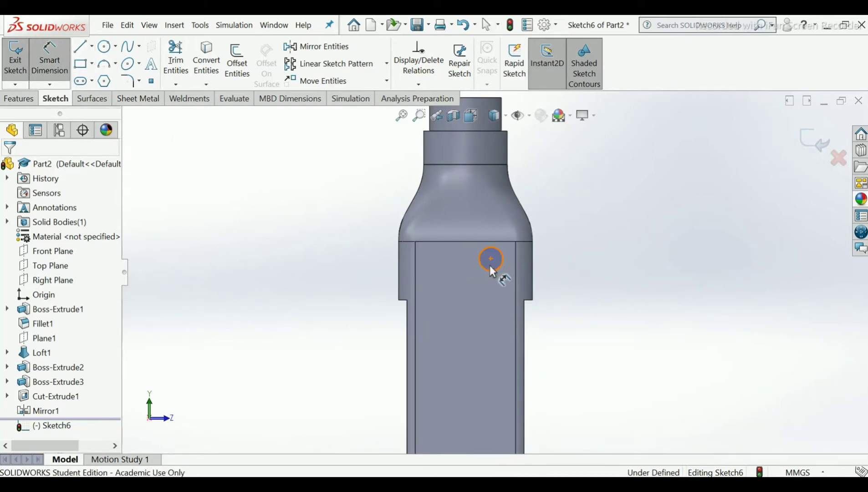
{"action": "scroll", "coordinate": [492, 270], "scroll_direction": "up", "scroll_amount": 2}
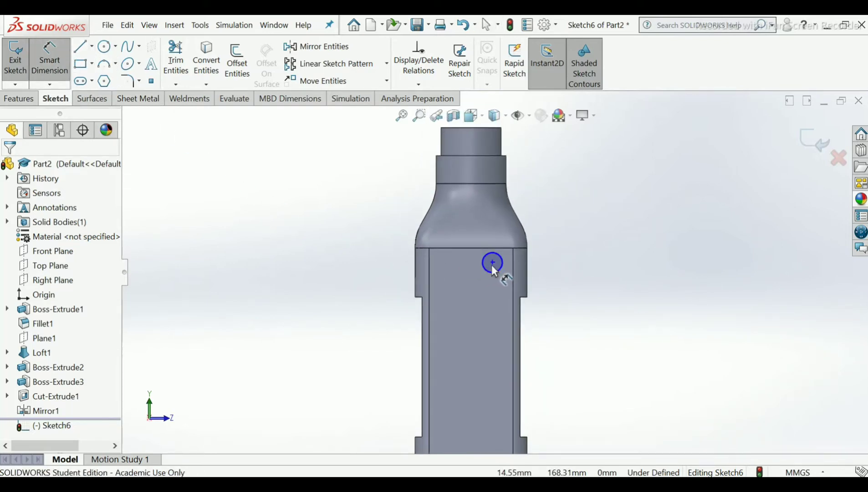
{"action": "scroll", "coordinate": [493, 270], "scroll_direction": "down", "scroll_amount": 3}
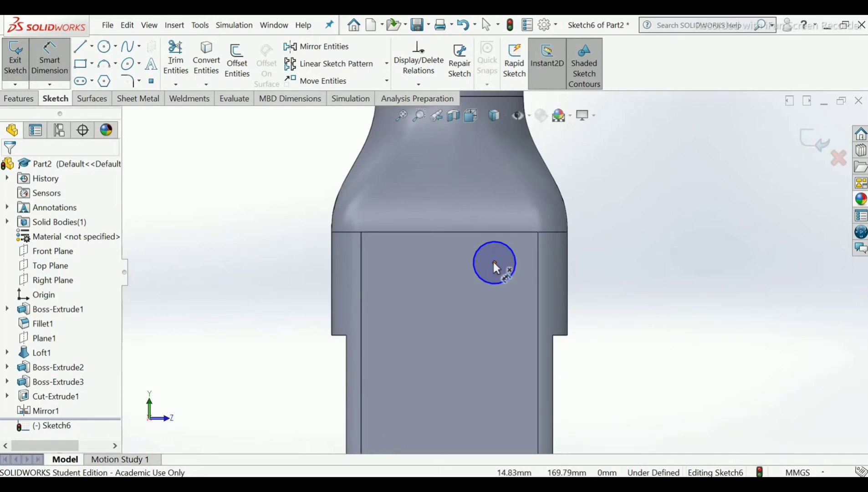
{"action": "left_click", "coordinate": [494, 260]}
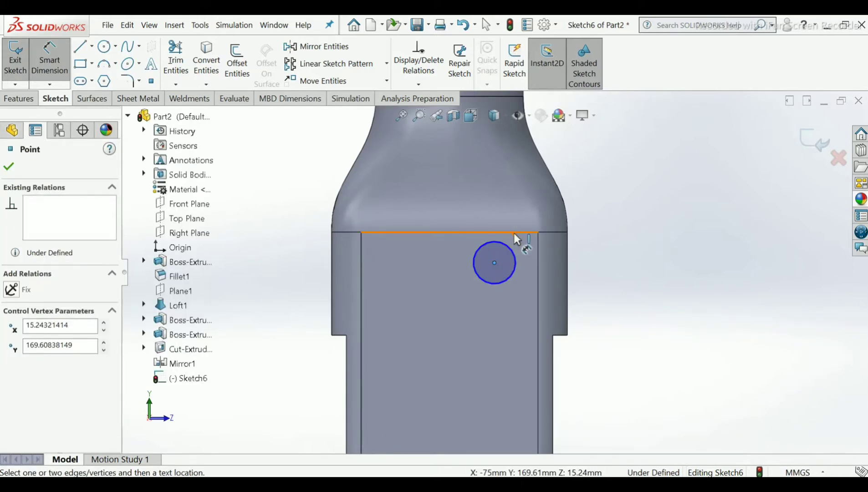
{"action": "left_click", "coordinate": [514, 233]}
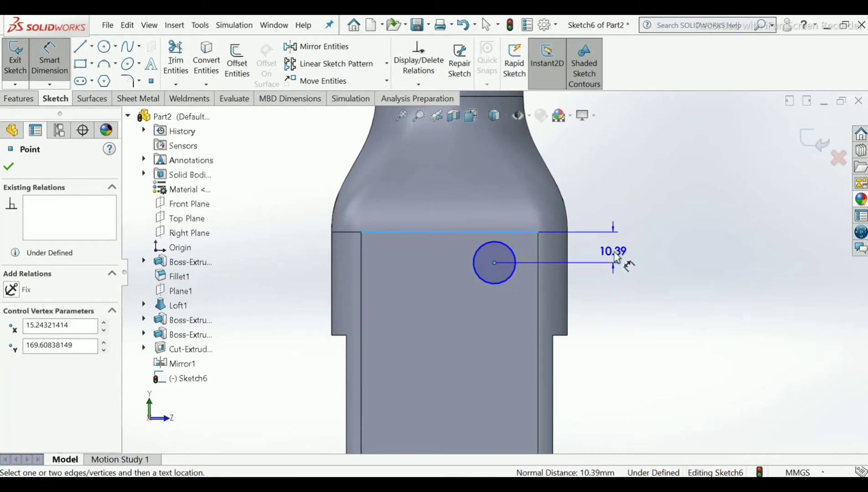
{"action": "left_click", "coordinate": [594, 250]}
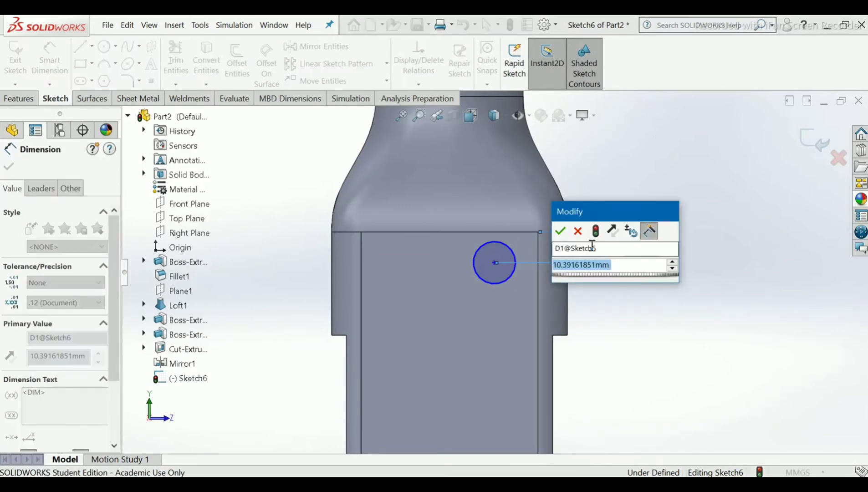
{"action": "type", "text": "7"}
{"action": "key", "text": "Return"}
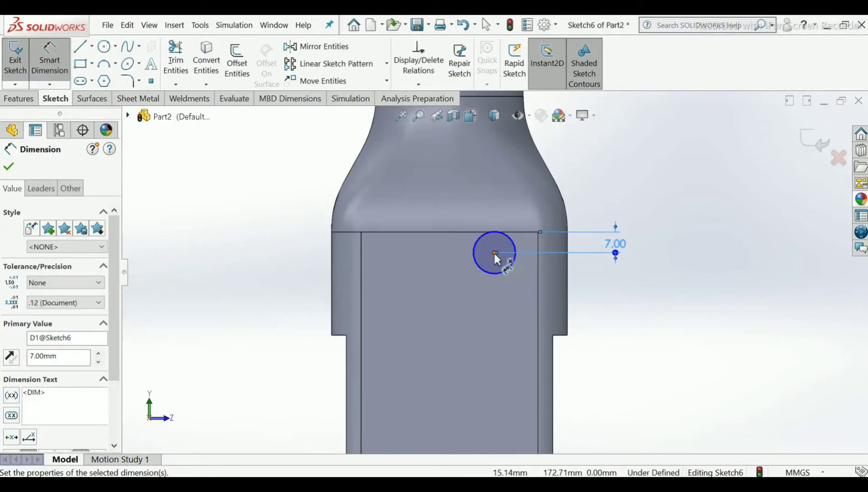
Step: Dimension the horizontal distance from the circle's center to the side face's right vertical edge as 7 mm
{"action": "left_click", "coordinate": [493, 252]}
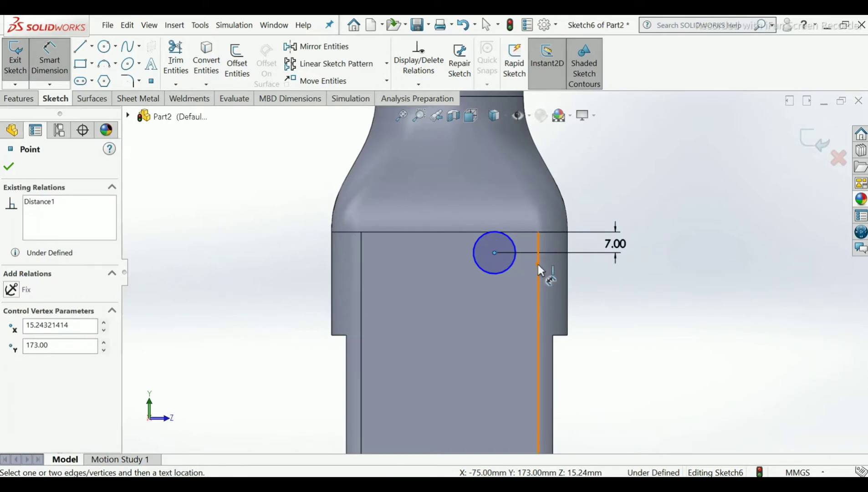
{"action": "left_click", "coordinate": [537, 265]}
{"action": "left_click", "coordinate": [517, 309]}
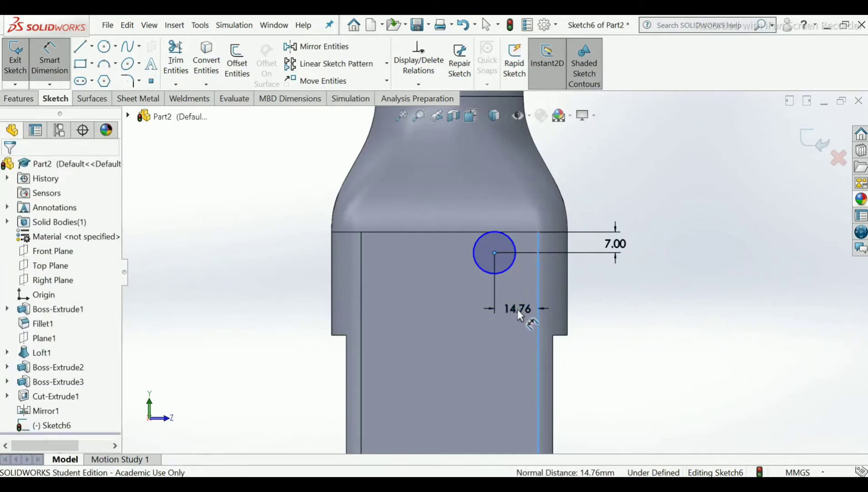
{"action": "left_click", "coordinate": [517, 309]}
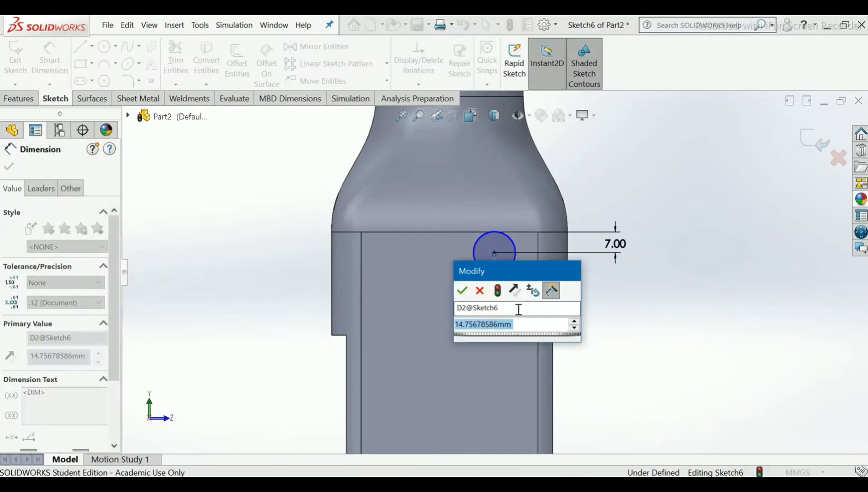
{"action": "type", "text": "7"}
{"action": "key", "text": "Return"}
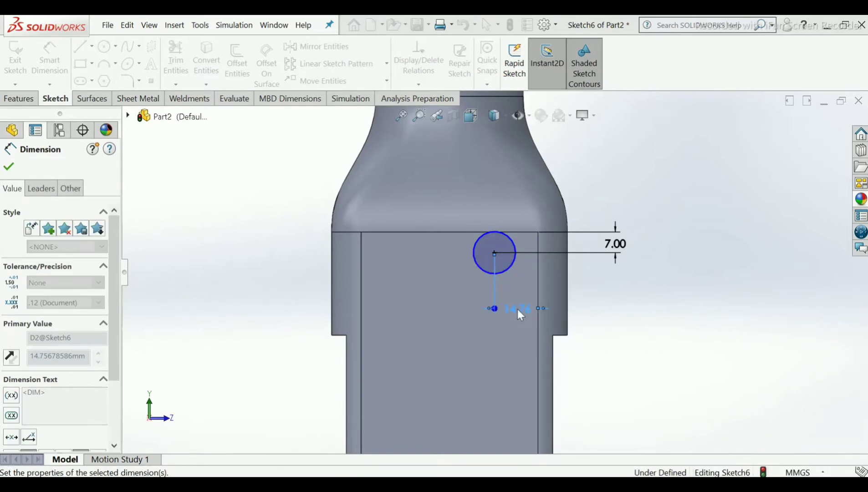
Step: Dimension the circle's diameter as 5 mm and close the sketch
{"action": "left_click", "coordinate": [510, 271]}
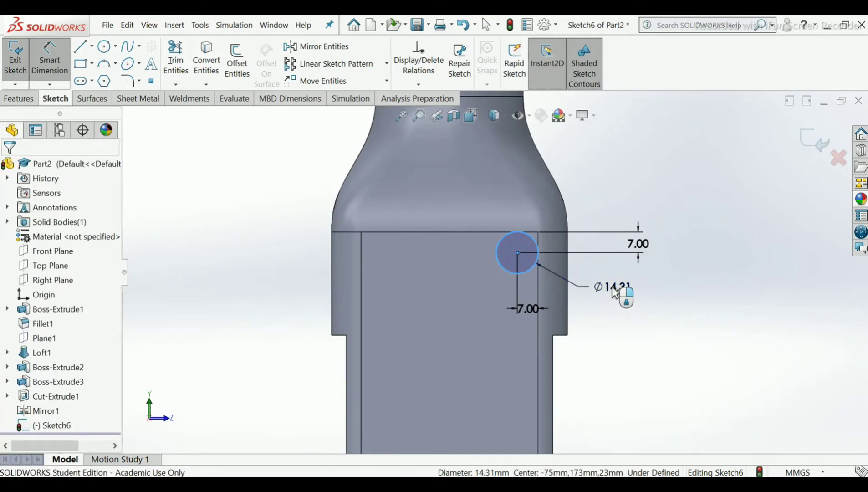
{"action": "left_click", "coordinate": [614, 293]}
{"action": "type", "text": "5"}
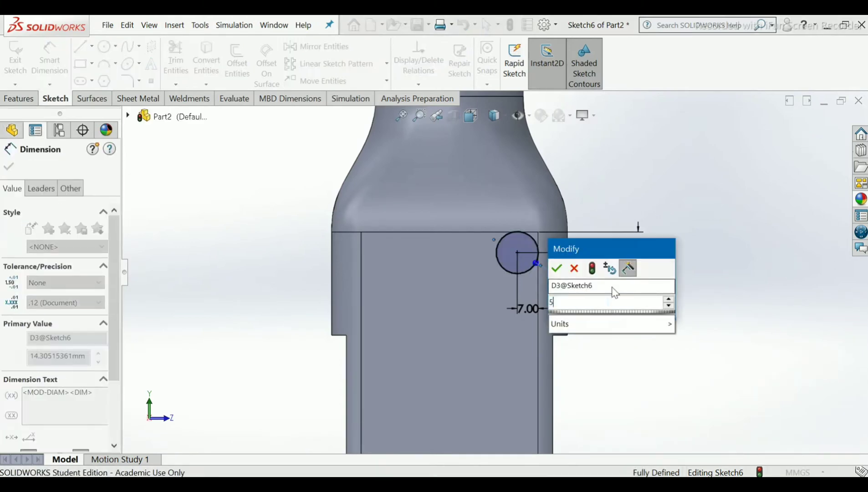
{"action": "key", "text": "Return"}
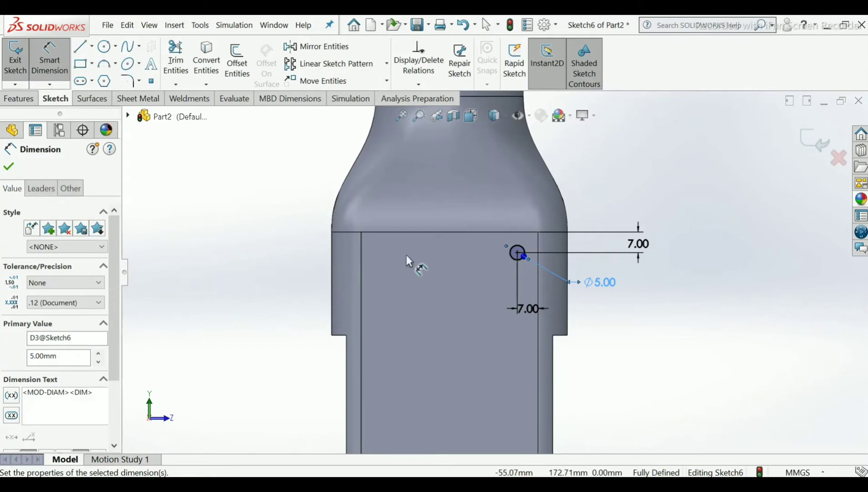
{"action": "scroll", "coordinate": [586, 275], "scroll_direction": "down", "scroll_amount": 1}
{"action": "left_click", "coordinate": [624, 304]}
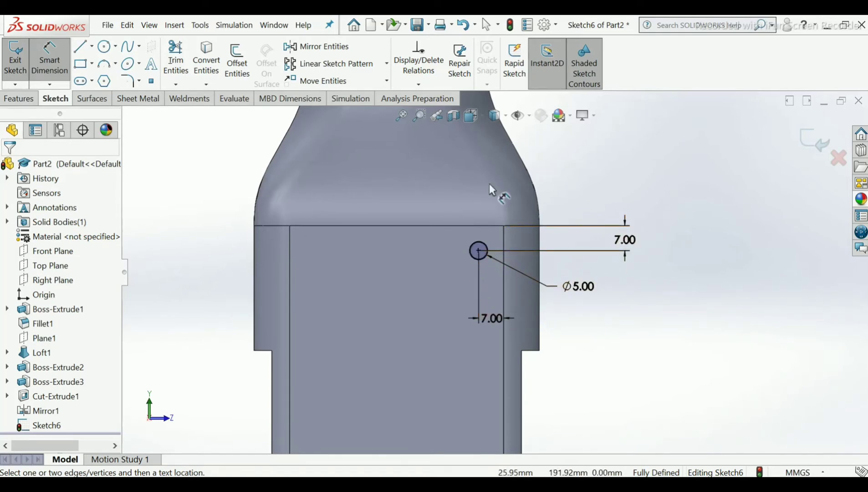
{"action": "left_click", "coordinate": [809, 151]}
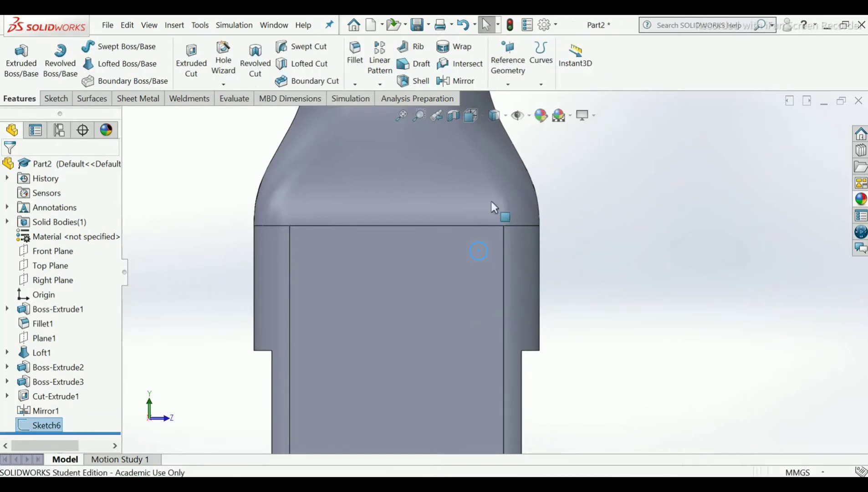
Step: Extrude the circle sketch 0.5 mm outward from the narrow side face as a blind boss merged with the body
{"action": "left_click", "coordinate": [22, 75]}
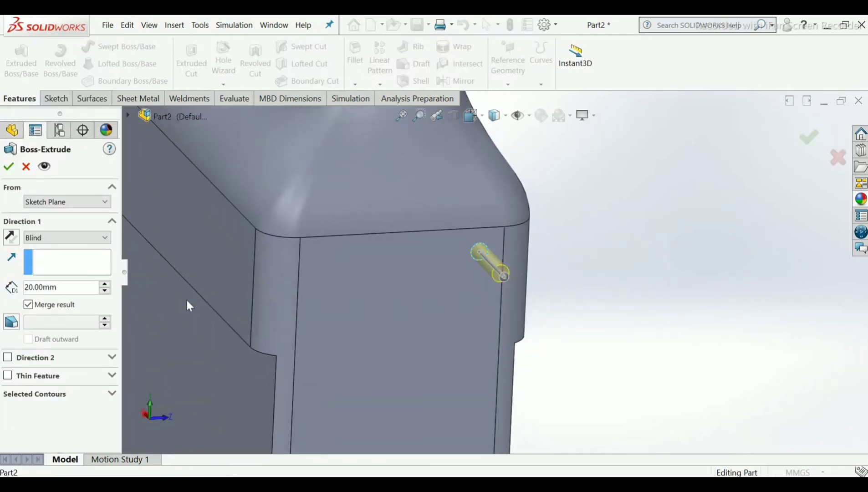
{"action": "double_click", "coordinate": [68, 286]}
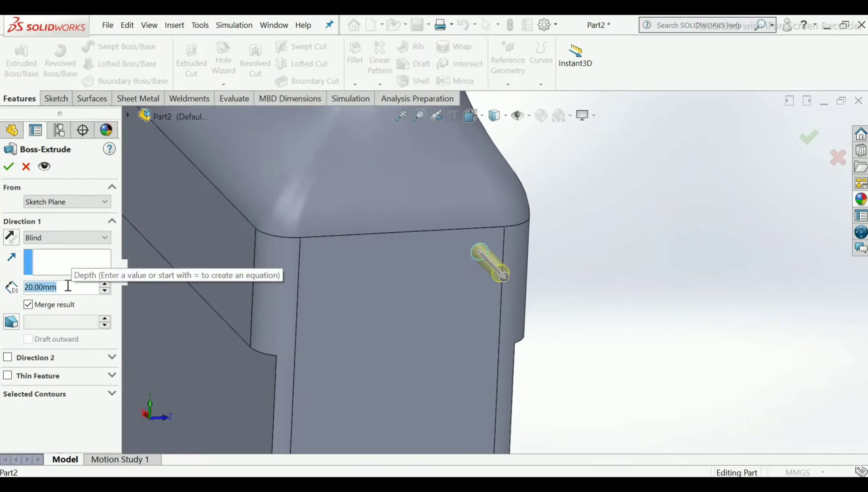
{"action": "type", "text": "0.5"}
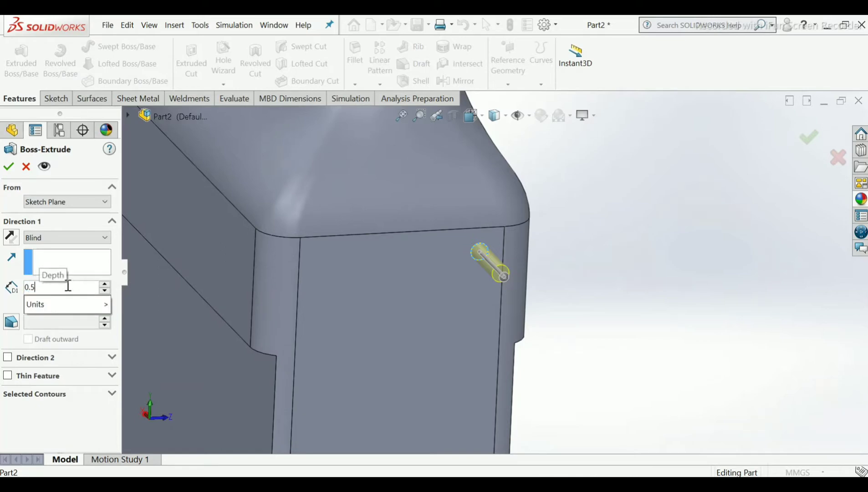
{"action": "key", "text": "Return"}
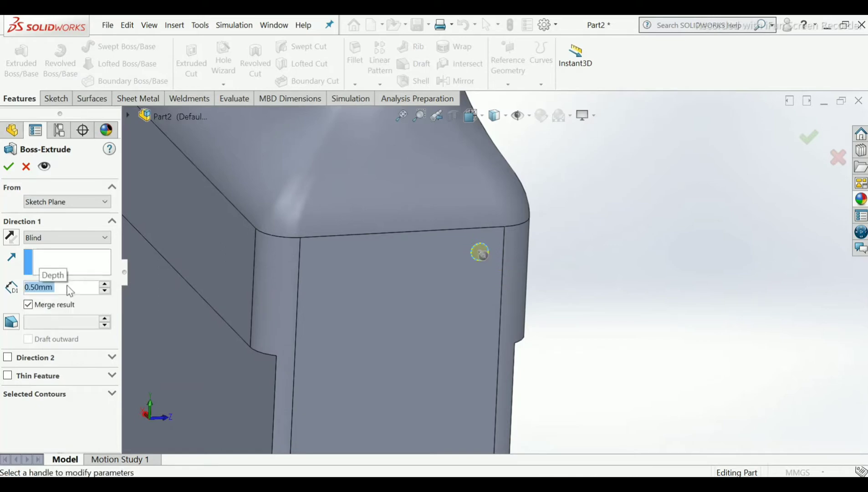
{"action": "left_click", "coordinate": [10, 167]}
{"action": "scroll", "coordinate": [483, 239], "scroll_direction": "down", "scroll_amount": 2}
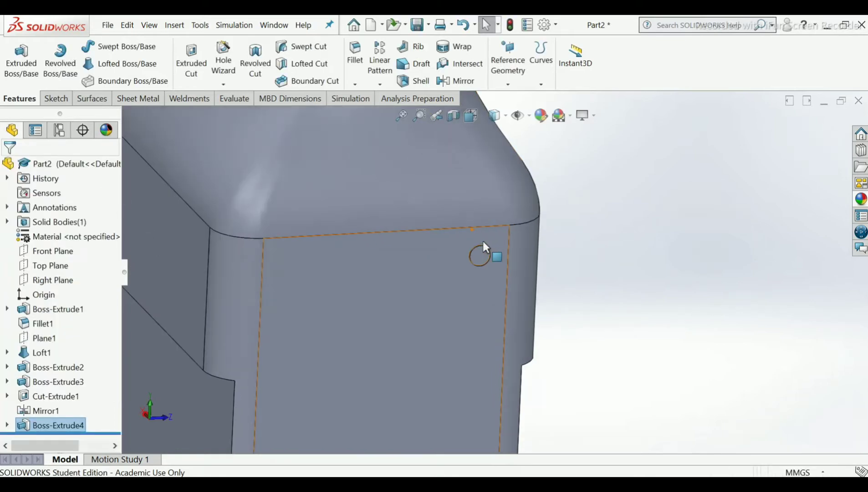
{"action": "scroll", "coordinate": [482, 239], "scroll_direction": "down", "scroll_amount": 3}
{"action": "left_click", "coordinate": [740, 285]}
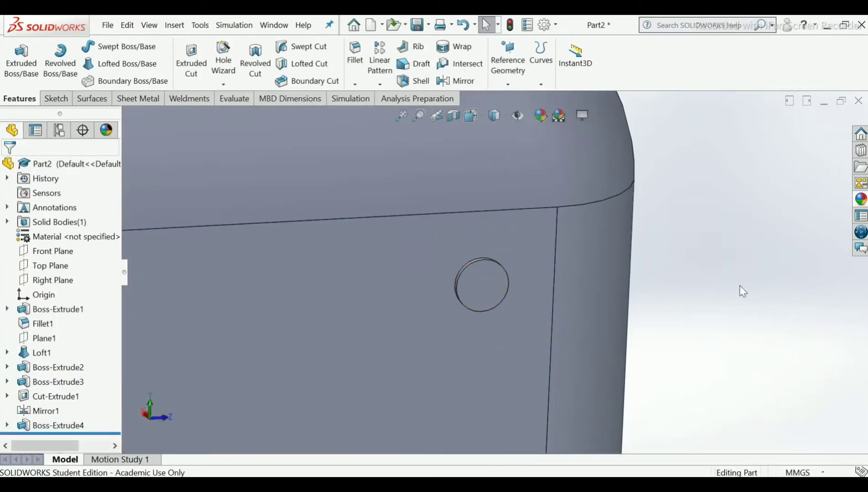
{"action": "middle_click_drag", "start_coordinate": [740, 285], "coordinate": [736, 291]}
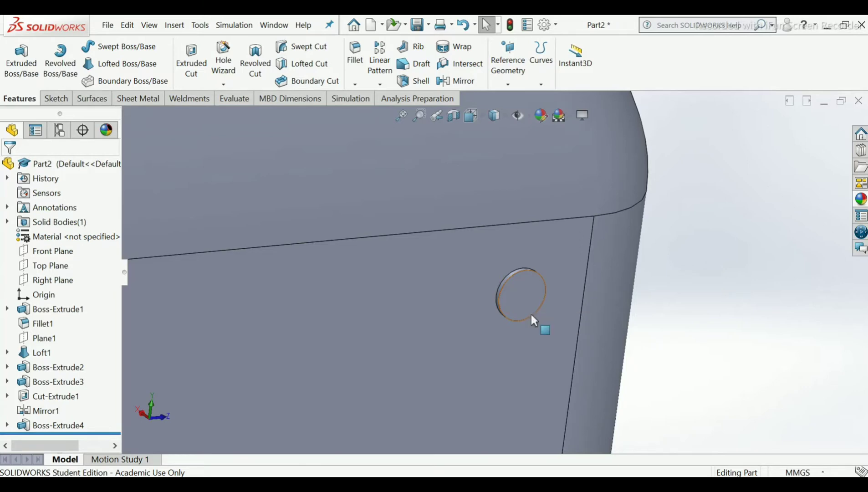
Step: Start a Dome feature on the flat front face of the small round boss on the narrow side
{"action": "scroll", "coordinate": [533, 316], "scroll_direction": "up", "scroll_amount": 10}
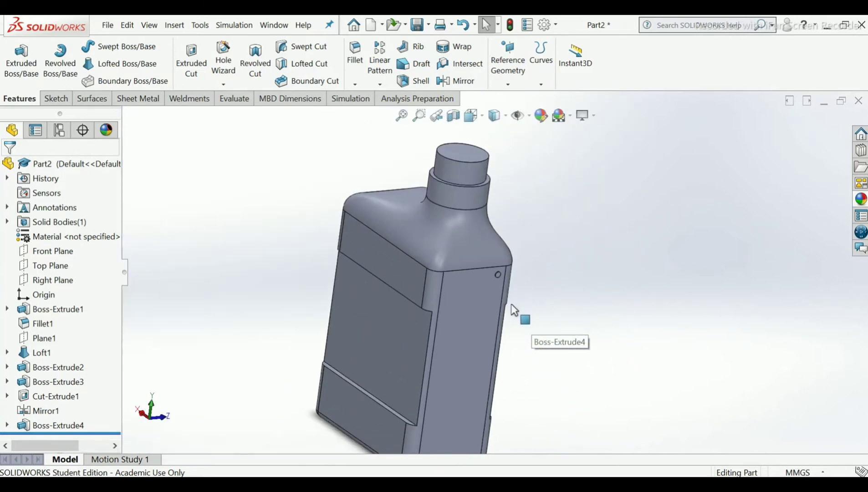
{"action": "left_click", "coordinate": [175, 26]}
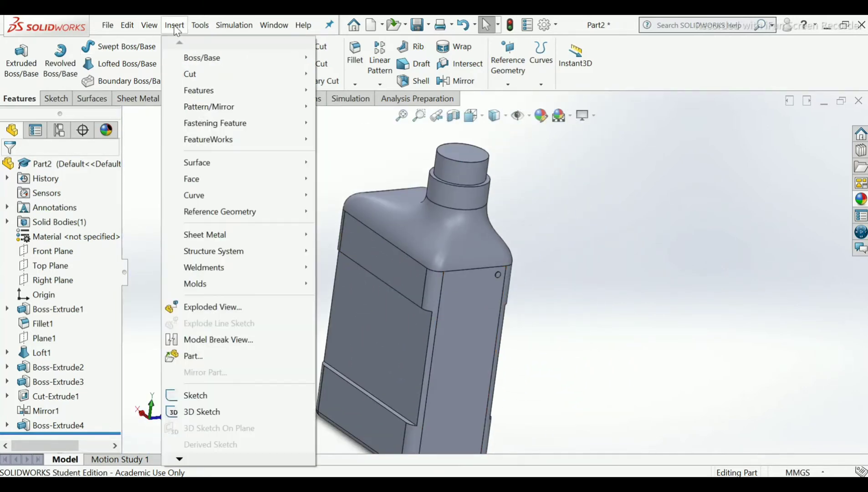
{"action": "mouse_move", "coordinate": [199, 94]}
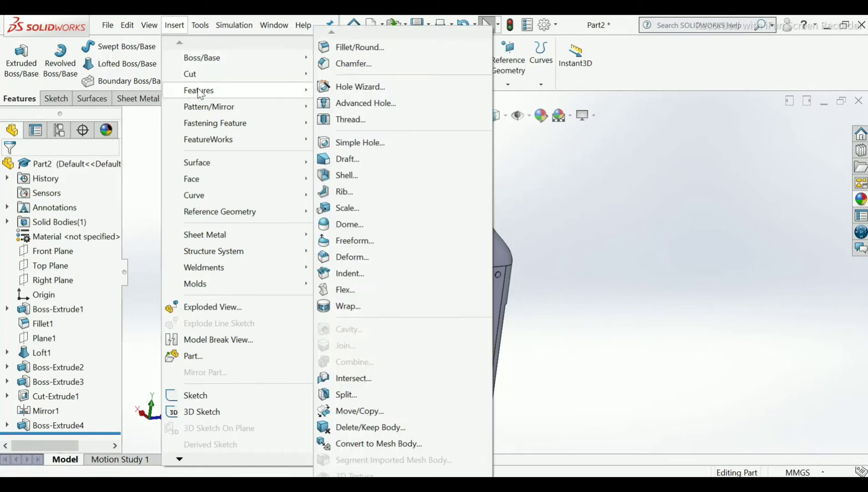
{"action": "mouse_move", "coordinate": [300, 108]}
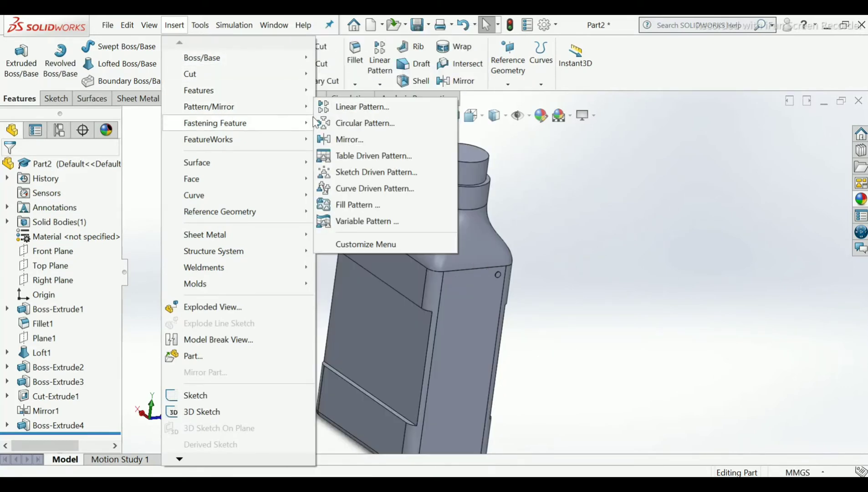
{"action": "mouse_move", "coordinate": [300, 92]}
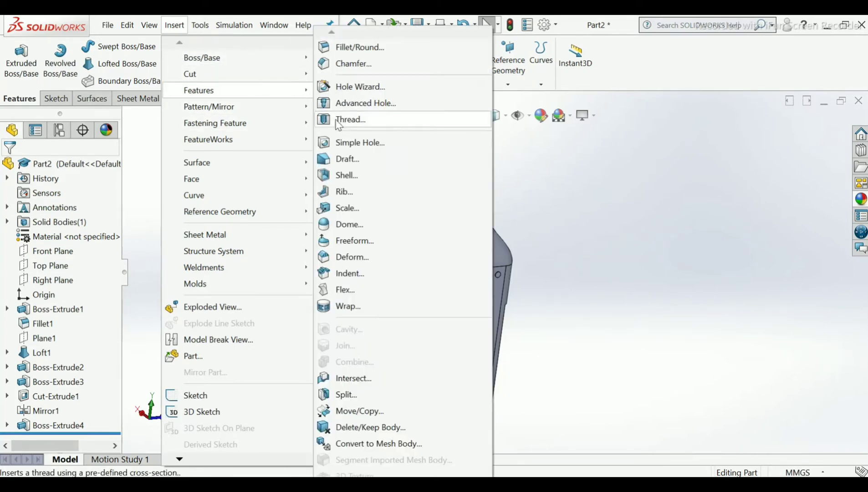
{"action": "left_click", "coordinate": [342, 225]}
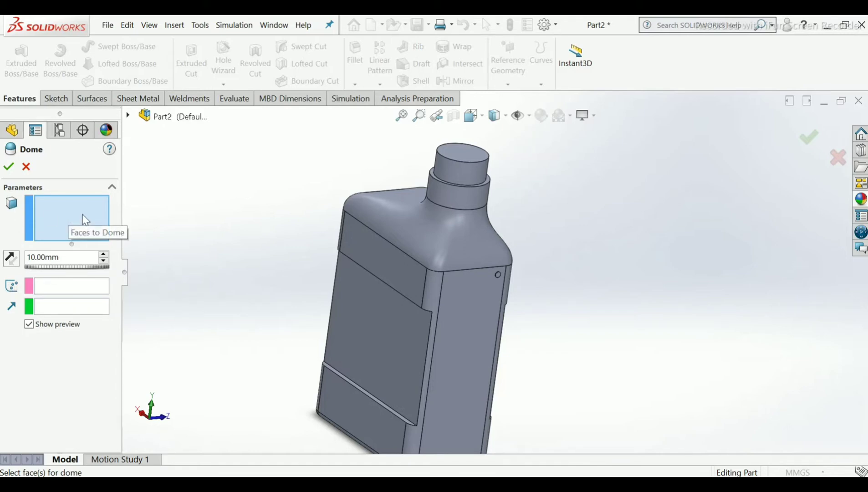
{"action": "scroll", "coordinate": [498, 275], "scroll_direction": "down", "scroll_amount": 5}
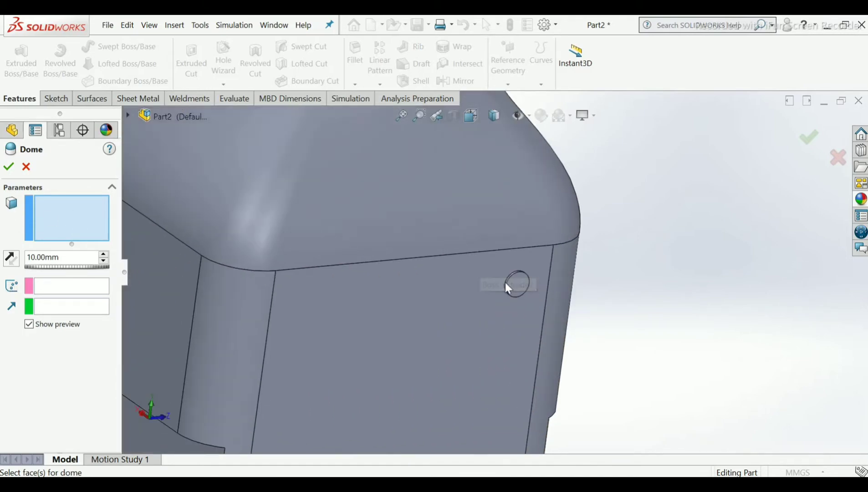
{"action": "scroll", "coordinate": [513, 282], "scroll_direction": "down", "scroll_amount": 3}
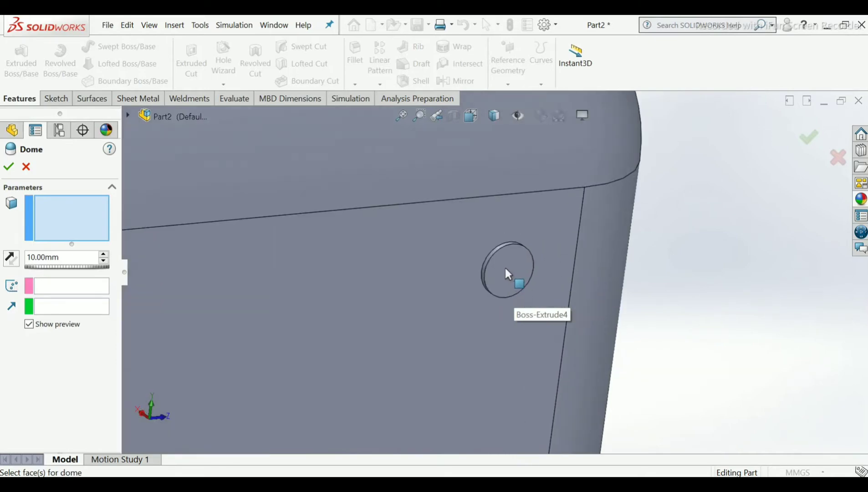
{"action": "left_click", "coordinate": [506, 269]}
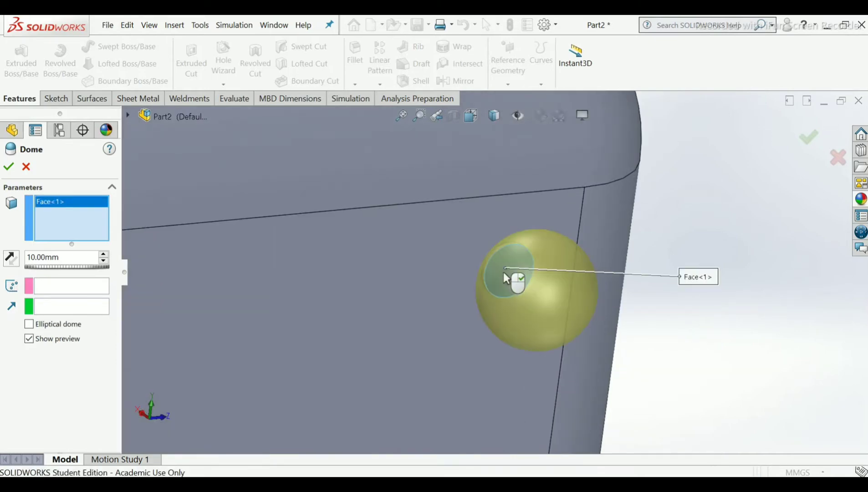
Step: Set the dome's height to 2.5 mm and complete the feature
{"action": "double_click", "coordinate": [62, 258]}
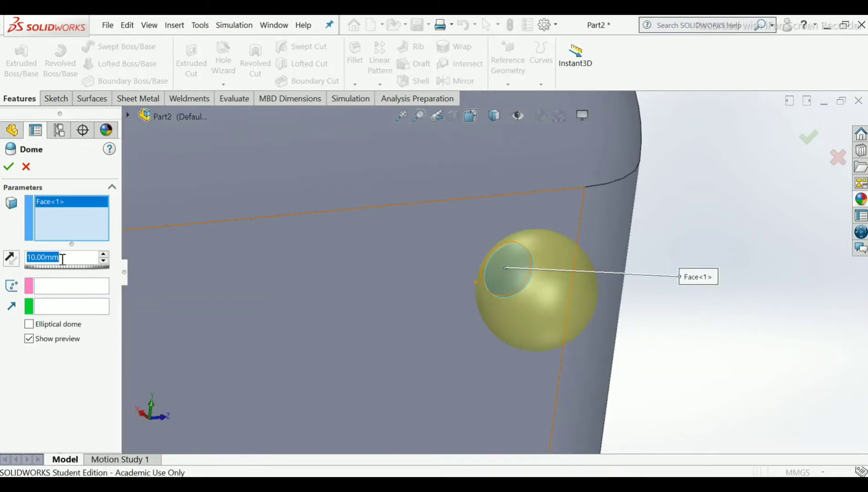
{"action": "type", "text": "2.5"}
{"action": "key", "text": "Return"}
{"action": "middle_click_drag", "start_coordinate": [484, 320], "coordinate": [521, 248]}
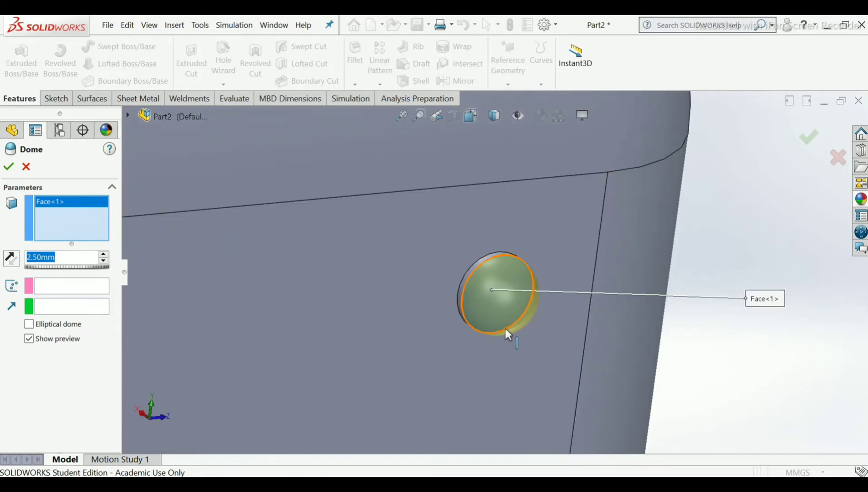
{"action": "scroll", "coordinate": [497, 328], "scroll_direction": "up", "scroll_amount": 5}
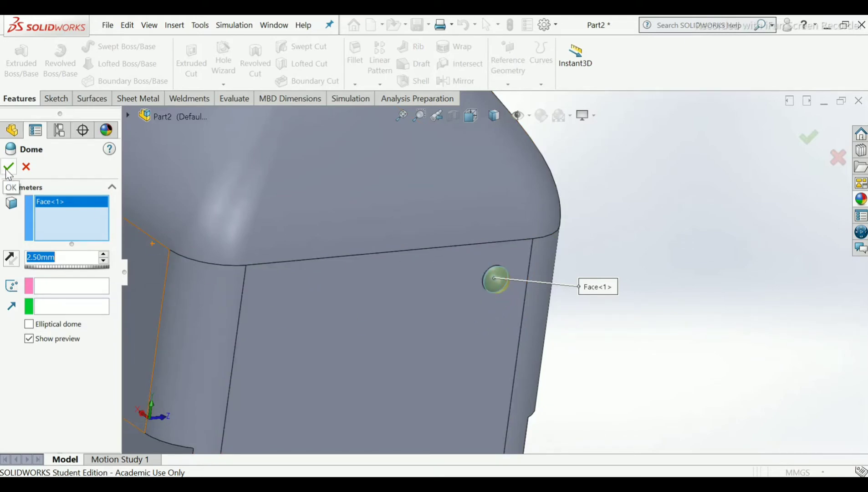
{"action": "left_click", "coordinate": [8, 167]}
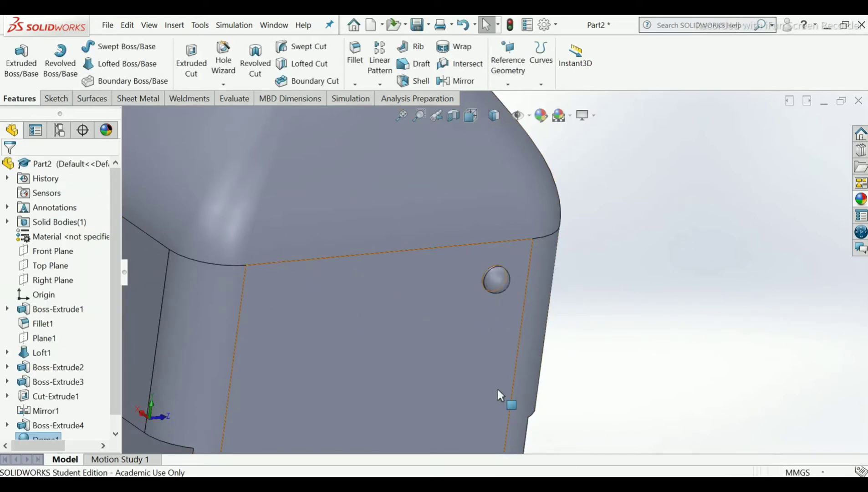
Step: Start a Fill Pattern using the flat narrow side face around the small domed boss as the fill boundary
{"action": "scroll", "coordinate": [626, 276], "scroll_direction": "up", "scroll_amount": 10}
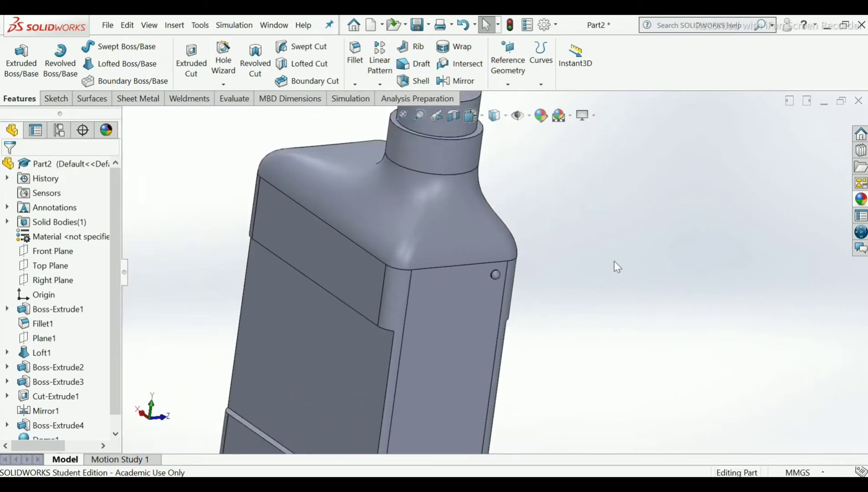
{"action": "scroll", "coordinate": [497, 283], "scroll_direction": "down", "scroll_amount": 5}
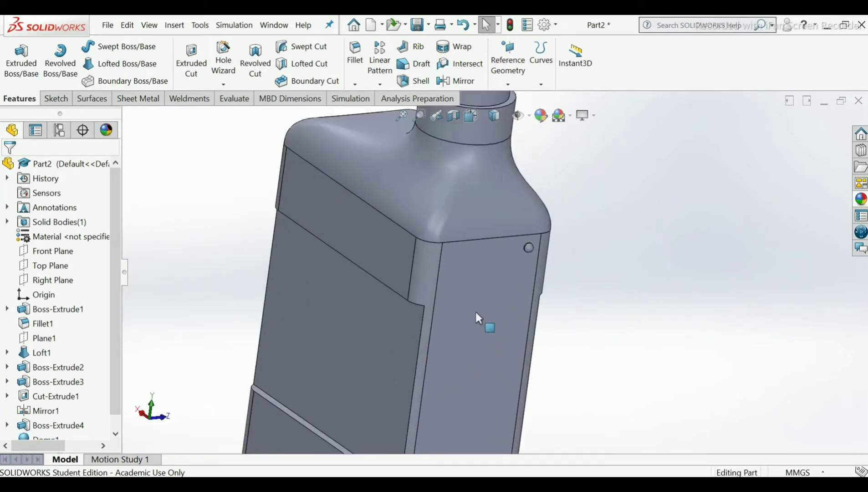
{"action": "scroll", "coordinate": [472, 332], "scroll_direction": "up", "scroll_amount": 3}
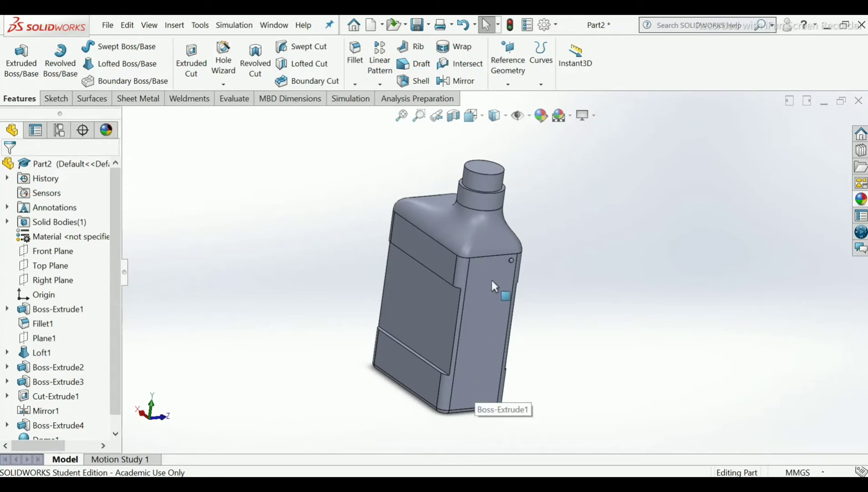
{"action": "scroll", "coordinate": [490, 283], "scroll_direction": "down", "scroll_amount": 2}
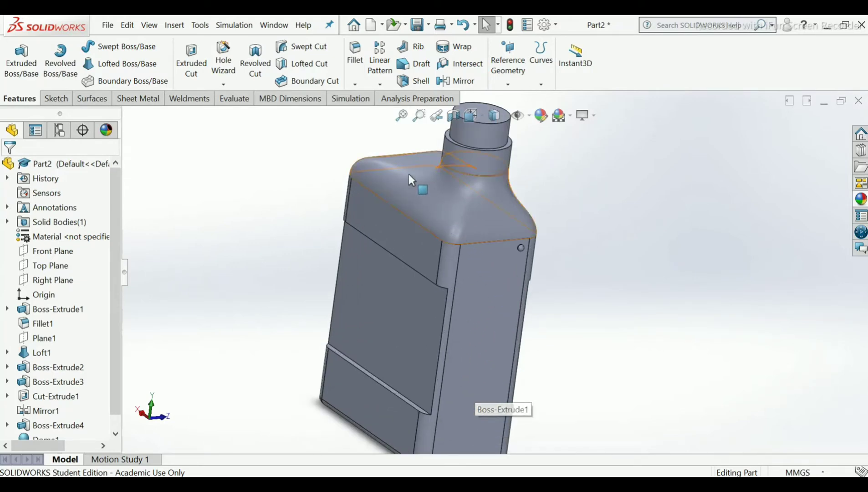
{"action": "left_click", "coordinate": [380, 86]}
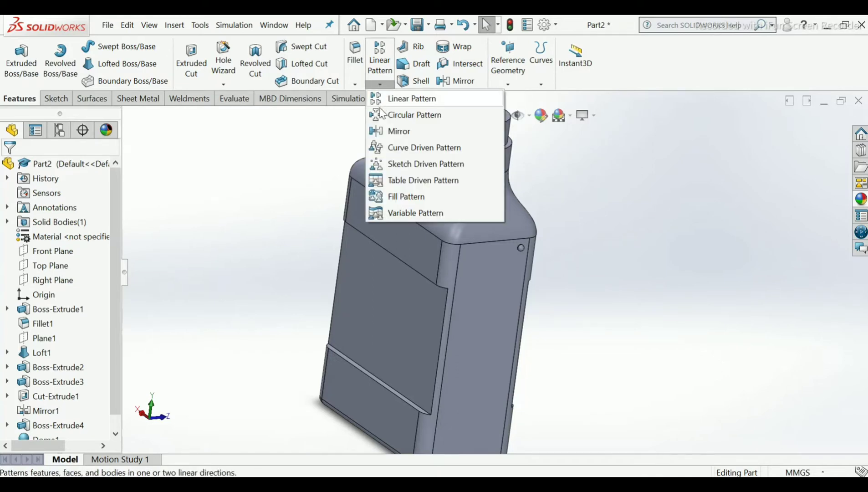
{"action": "left_click", "coordinate": [432, 194]}
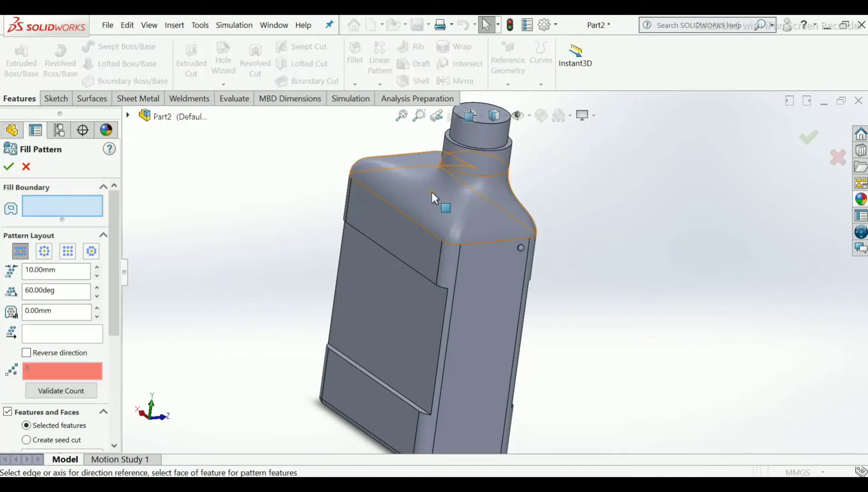
{"action": "left_click", "coordinate": [493, 302]}
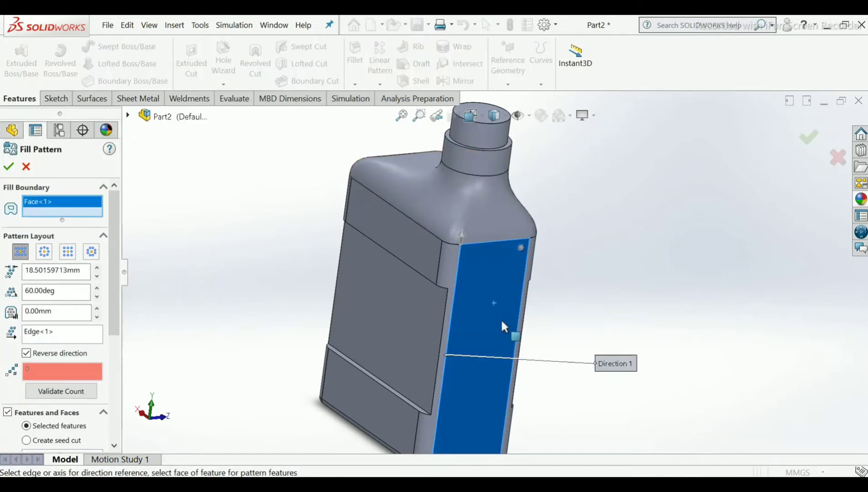
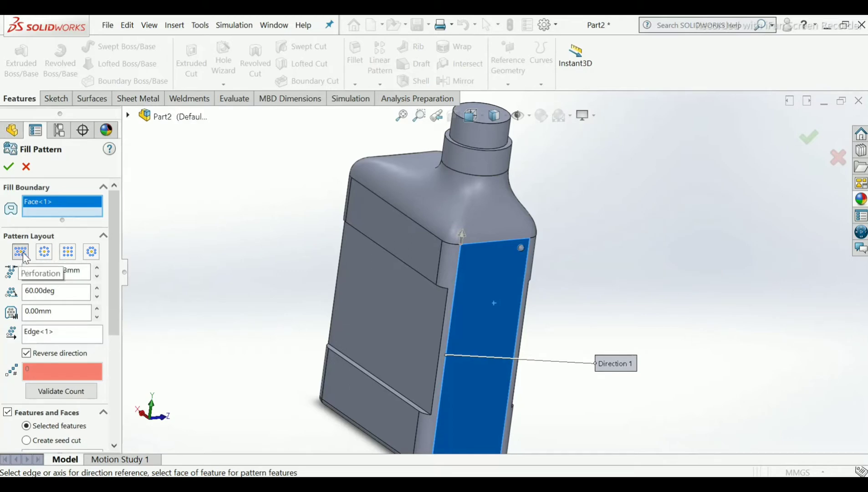
Step: Use the Perforation layout for the fill pattern with an instance spacing of 18 mm
{"action": "left_click", "coordinate": [21, 254]}
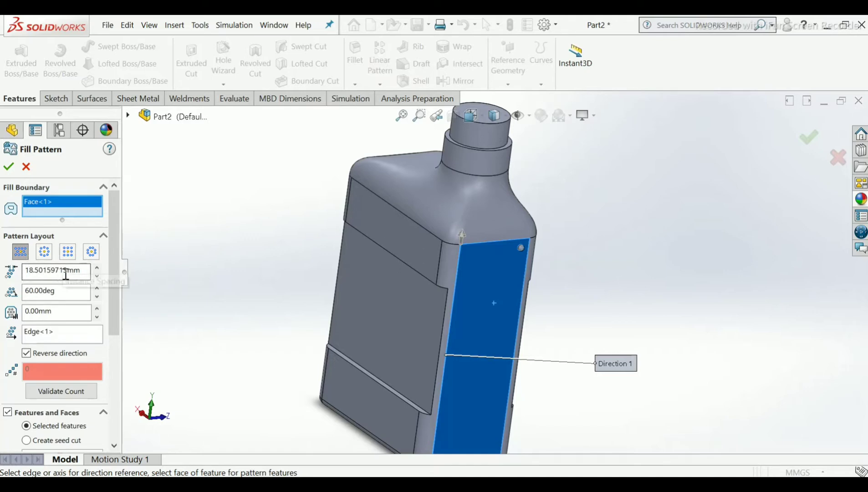
{"action": "double_click", "coordinate": [66, 271]}
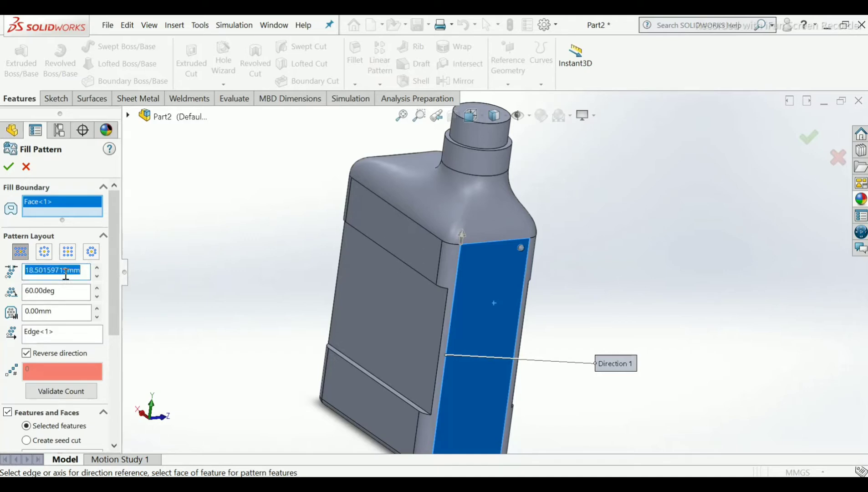
{"action": "type", "text": "18"}
{"action": "key", "text": "Return"}
Step: Choose the small round boss (Boss-Extrude4) and its dome (Dome1) as the features for the fill pattern
{"action": "left_click_drag", "start_coordinate": [113, 319], "coordinate": [108, 435]}
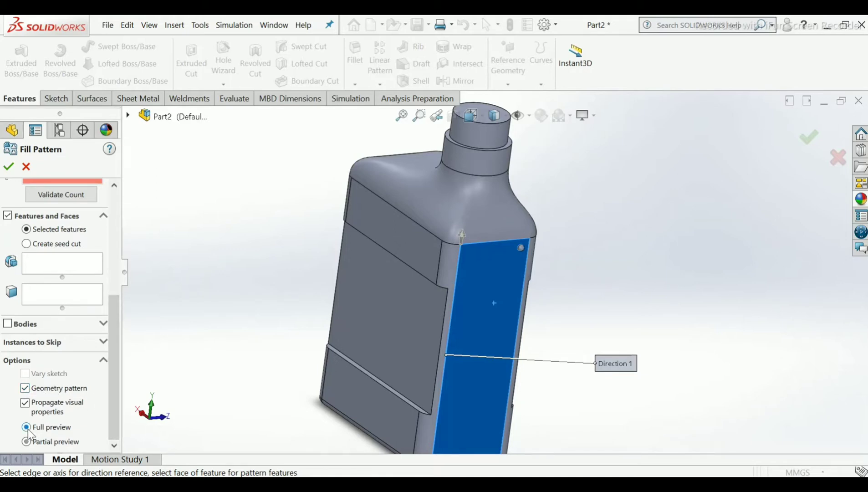
{"action": "left_click_drag", "start_coordinate": [114, 399], "coordinate": [116, 360]}
{"action": "left_click", "coordinate": [68, 342]}
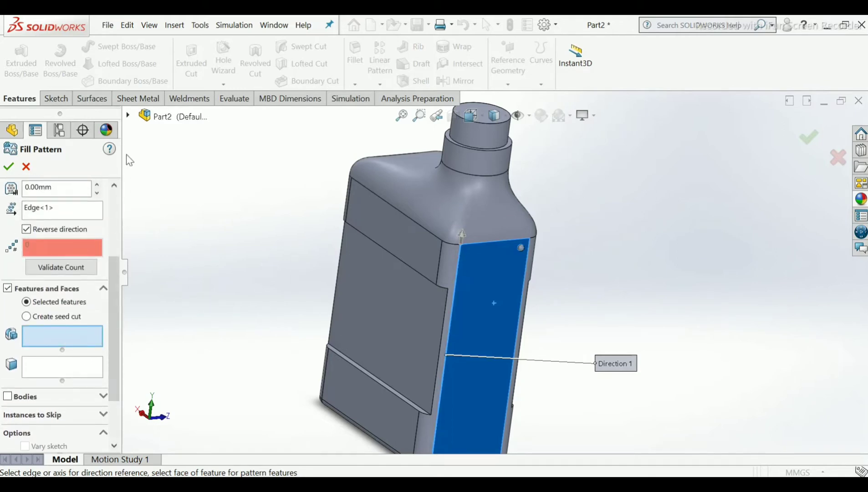
{"action": "left_click", "coordinate": [128, 116]}
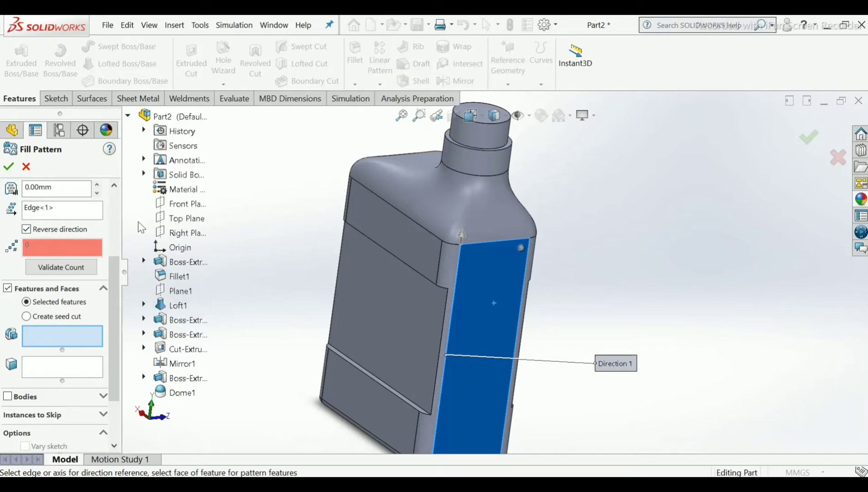
{"action": "left_click", "coordinate": [177, 379]}
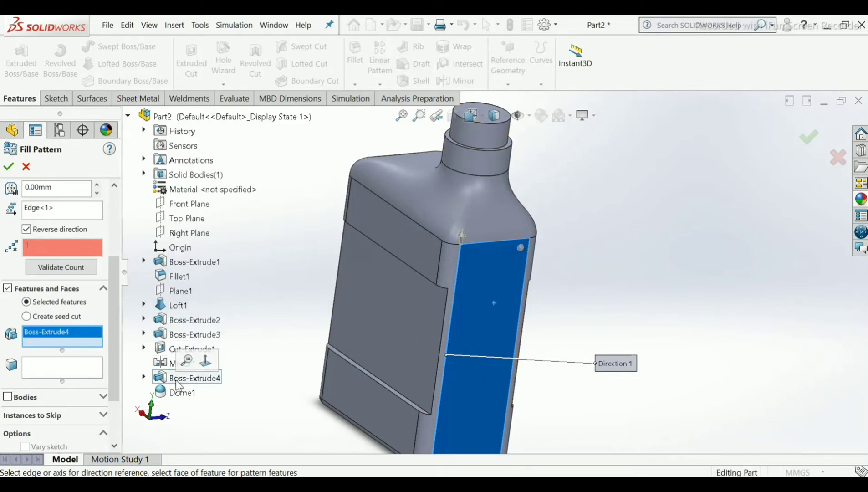
{"action": "left_click", "coordinate": [182, 393]}
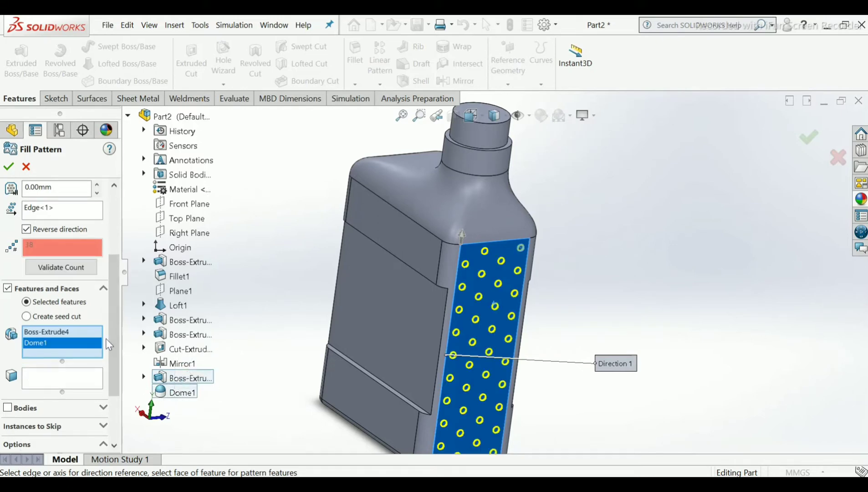
Step: Check the bump layout in the preview on the narrow side face and complete the fill pattern
{"action": "scroll", "coordinate": [108, 338], "scroll_direction": "up", "scroll_amount": 3}
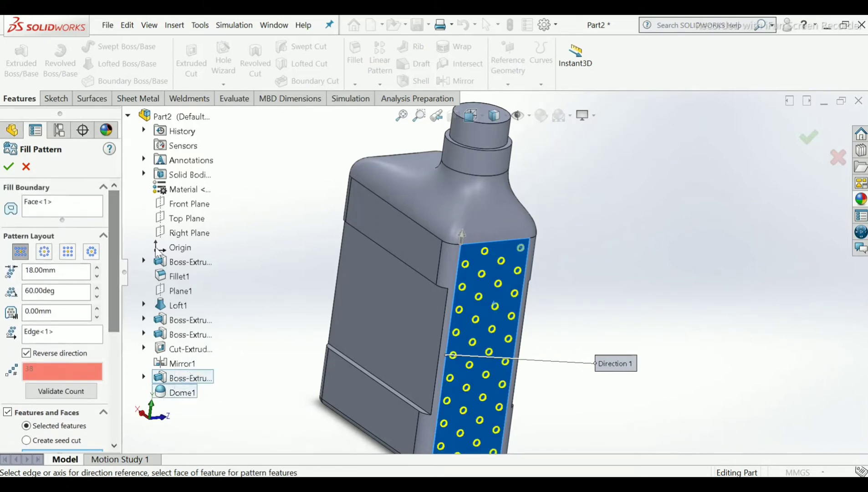
{"action": "scroll", "coordinate": [511, 357], "scroll_direction": "down", "scroll_amount": 2}
{"action": "scroll", "coordinate": [508, 355], "scroll_direction": "up", "scroll_amount": 4}
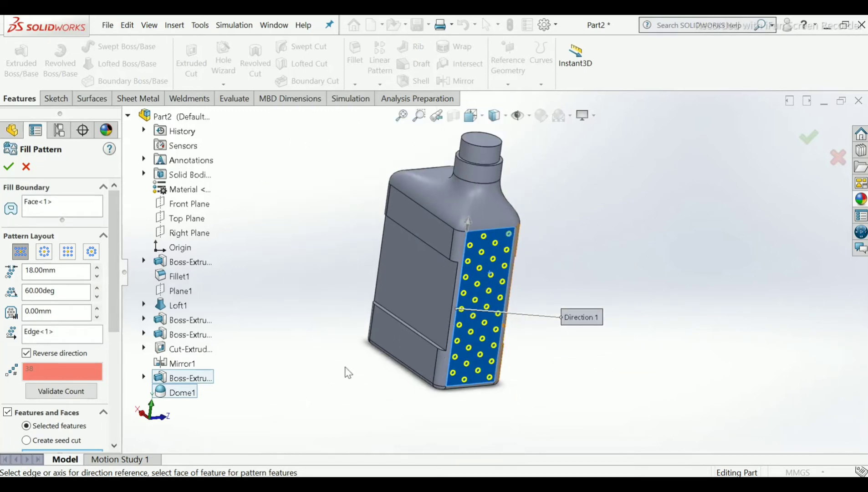
{"action": "left_click_drag", "start_coordinate": [111, 305], "coordinate": [110, 363]}
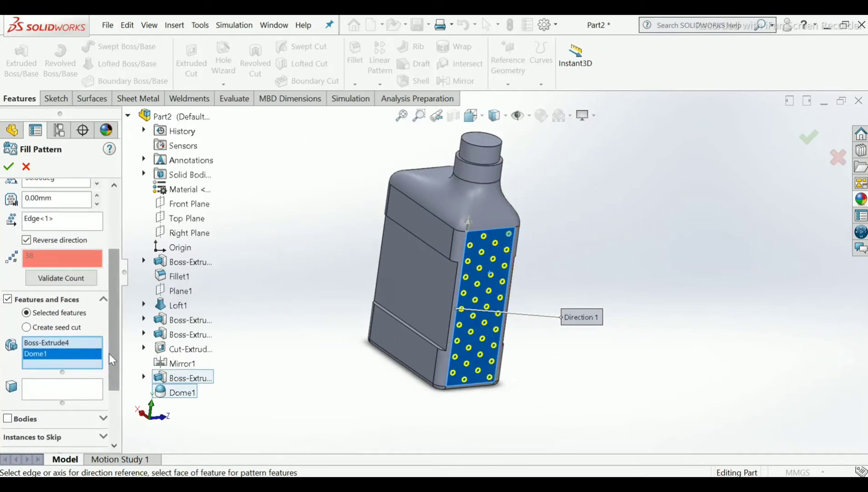
{"action": "scroll", "coordinate": [109, 353], "scroll_direction": "up", "scroll_amount": 4}
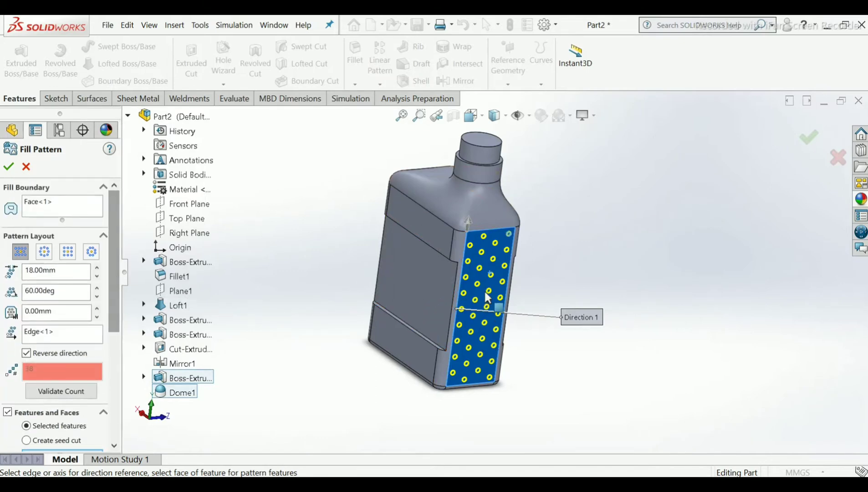
{"action": "scroll", "coordinate": [487, 301], "scroll_direction": "down", "scroll_amount": 4}
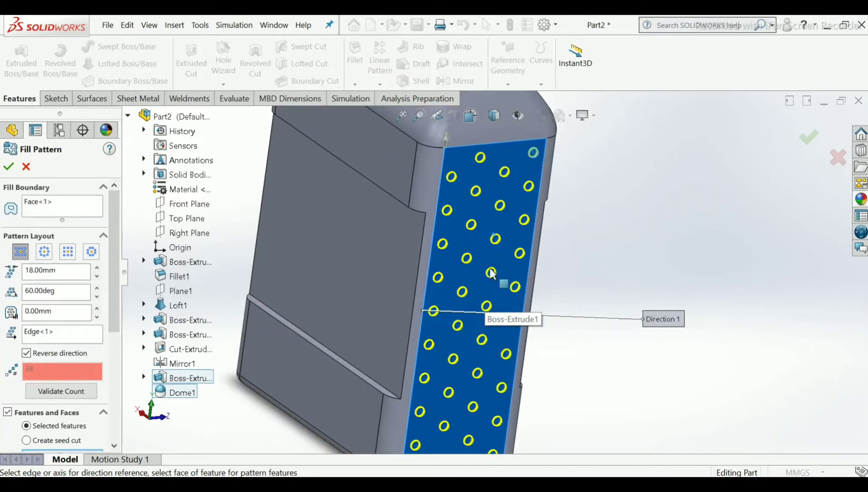
{"action": "middle_click_drag", "start_coordinate": [493, 277], "coordinate": [490, 312]}
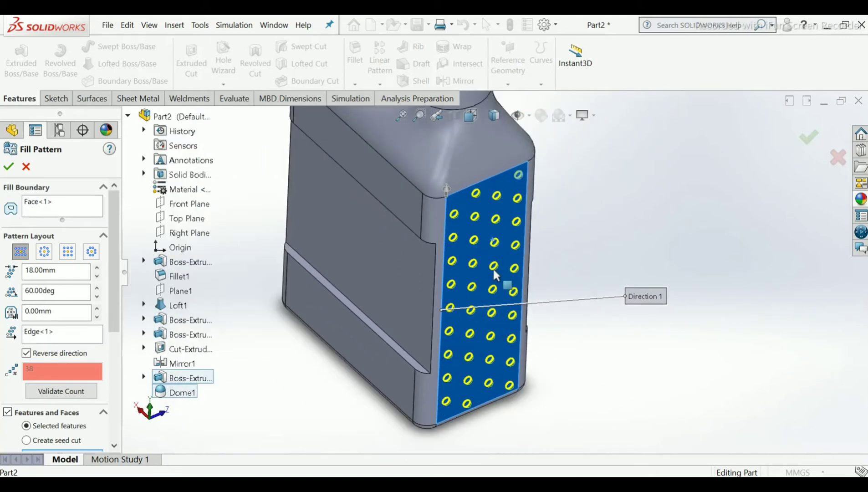
{"action": "scroll", "coordinate": [493, 268], "scroll_direction": "down", "scroll_amount": 2}
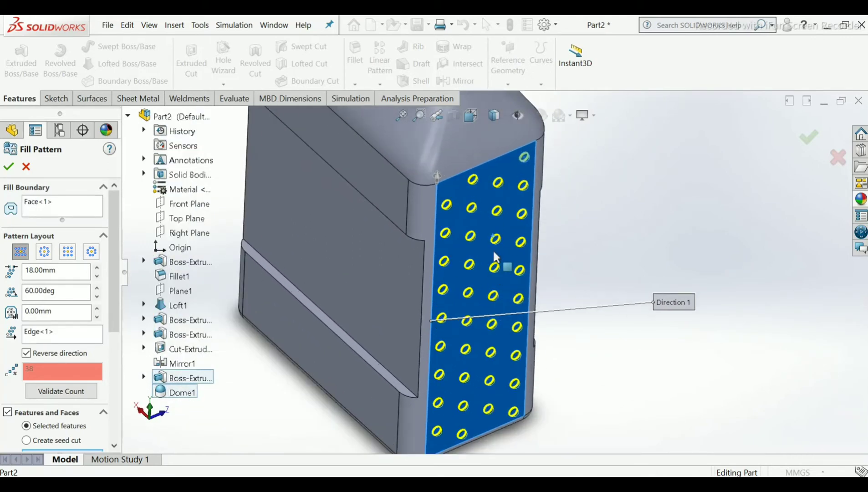
{"action": "left_click", "coordinate": [9, 167]}
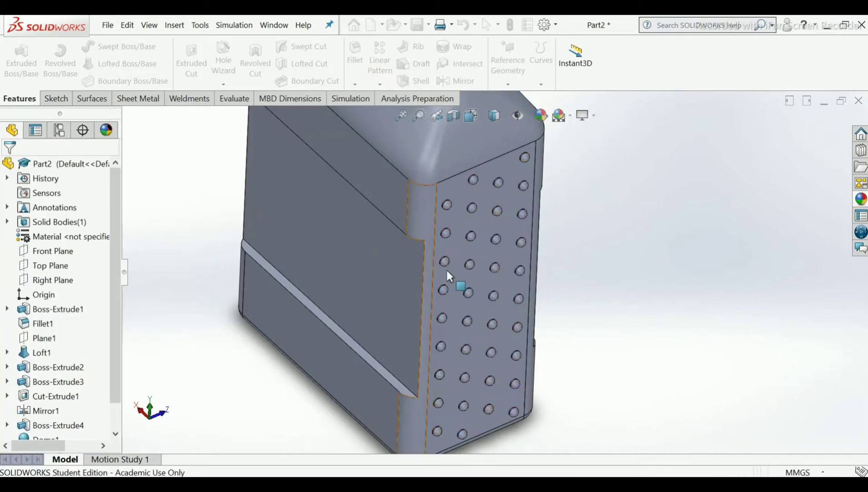
Step: Inspect the patterned bumps and start a Mirror feature with the Right Plane as the mirror plane
{"action": "scroll", "coordinate": [494, 212], "scroll_direction": "down", "scroll_amount": 3}
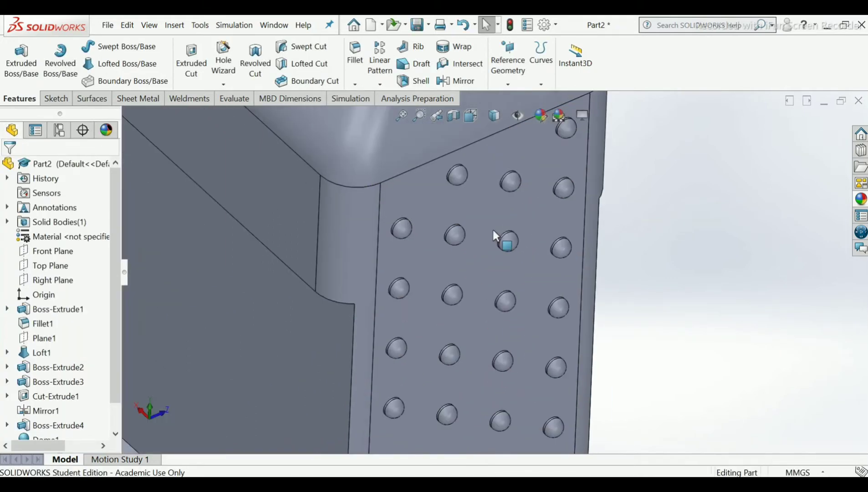
{"action": "scroll", "coordinate": [493, 229], "scroll_direction": "down", "scroll_amount": 2}
{"action": "scroll", "coordinate": [487, 219], "scroll_direction": "up", "scroll_amount": 4}
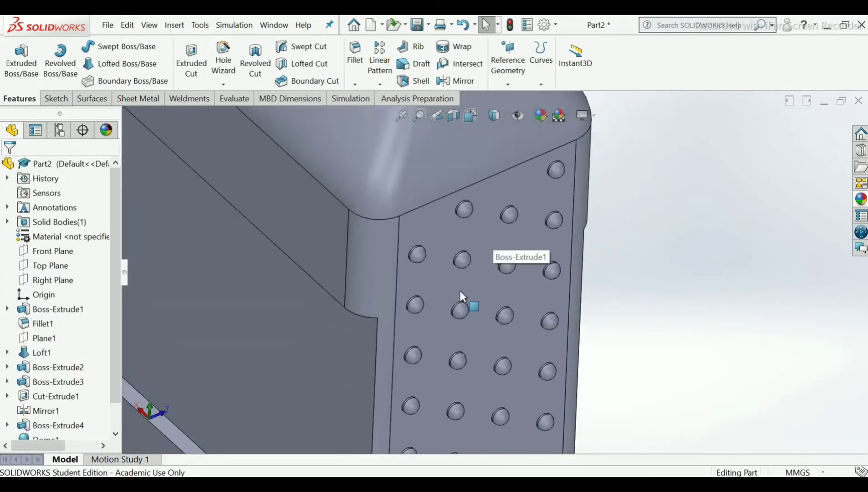
{"action": "scroll", "coordinate": [460, 295], "scroll_direction": "up", "scroll_amount": 3}
{"action": "scroll", "coordinate": [491, 373], "scroll_direction": "up", "scroll_amount": 6}
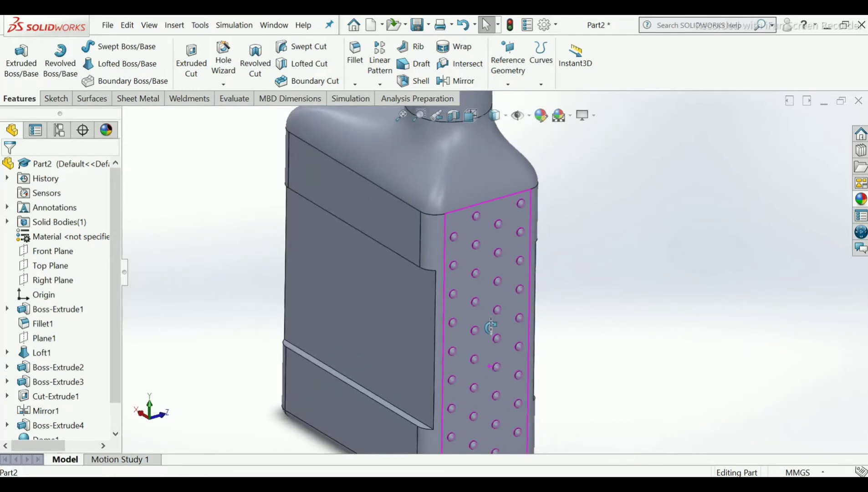
{"action": "middle_click_drag", "start_coordinate": [497, 336], "coordinate": [428, 300]}
{"action": "middle_click_drag", "start_coordinate": [513, 269], "coordinate": [513, 236]}
{"action": "left_click", "coordinate": [460, 82]}
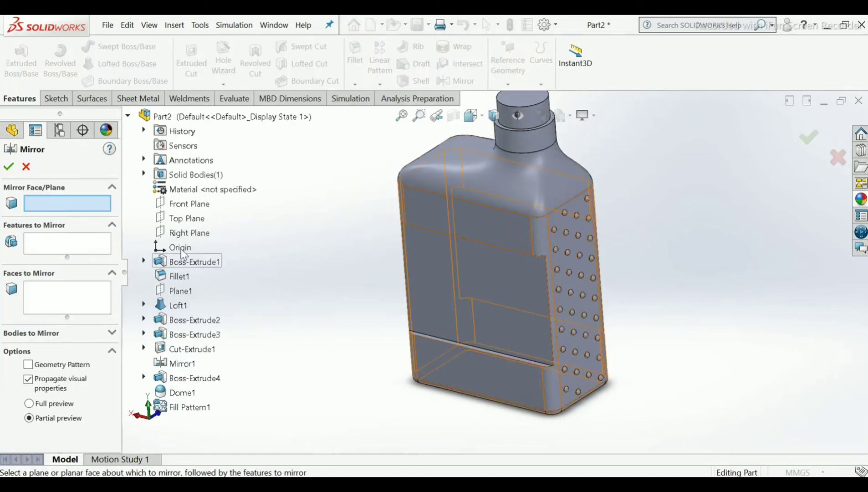
{"action": "left_click", "coordinate": [177, 233]}
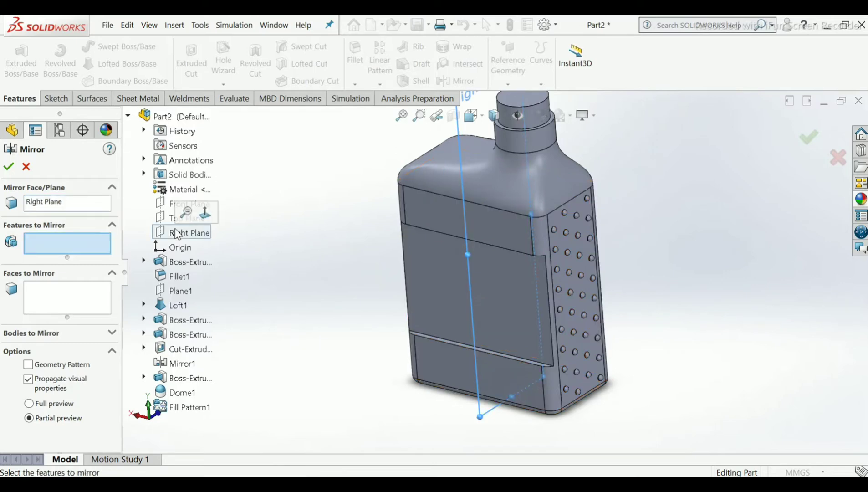
Step: Add Boss-Extrude4, Dome1 and Fill Pattern1 as the features to mirror and check the preview on the opposite narrow side
{"action": "left_click", "coordinate": [193, 378]}
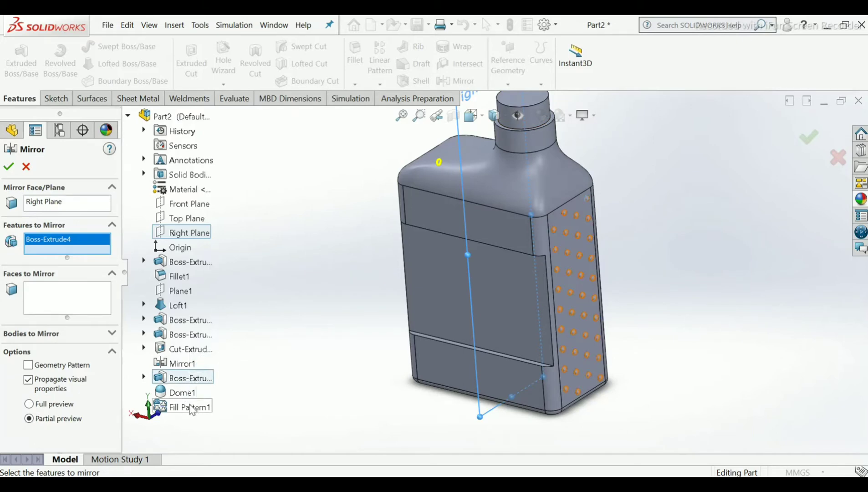
{"action": "left_click", "coordinate": [182, 393]}
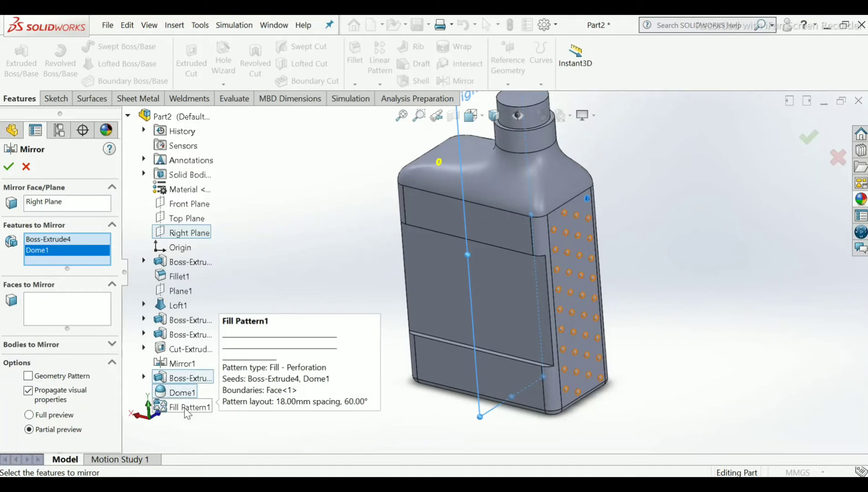
{"action": "left_click", "coordinate": [185, 410]}
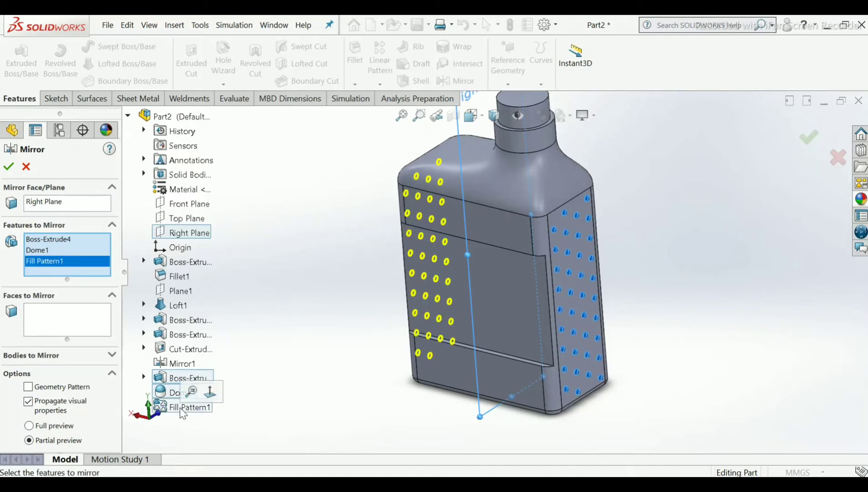
{"action": "middle_click_drag", "start_coordinate": [320, 368], "coordinate": [395, 321]}
{"action": "scroll", "coordinate": [447, 208], "scroll_direction": "down", "scroll_amount": 5}
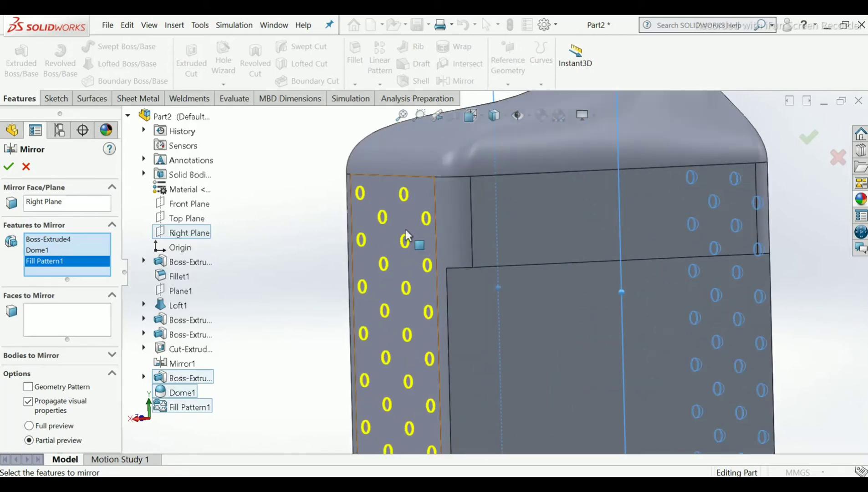
{"action": "scroll", "coordinate": [406, 243], "scroll_direction": "up", "scroll_amount": 2}
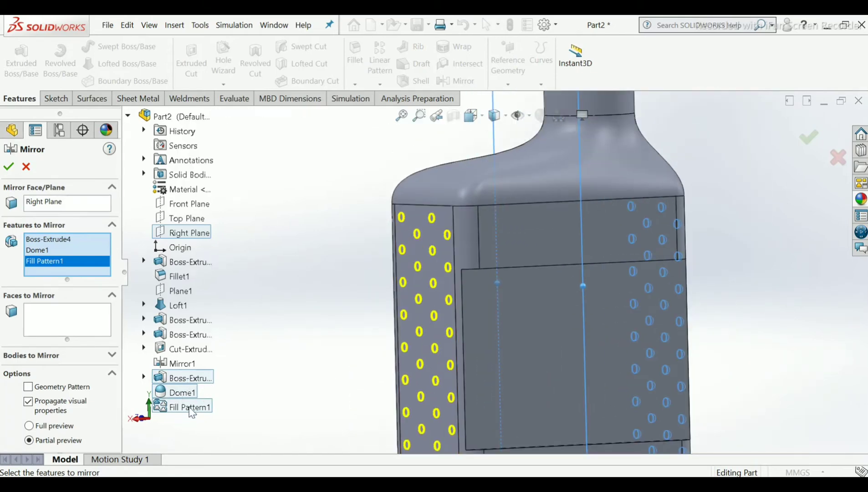
{"action": "scroll", "coordinate": [435, 380], "scroll_direction": "up", "scroll_amount": 2}
{"action": "middle_click_drag", "start_coordinate": [453, 315], "coordinate": [474, 337]}
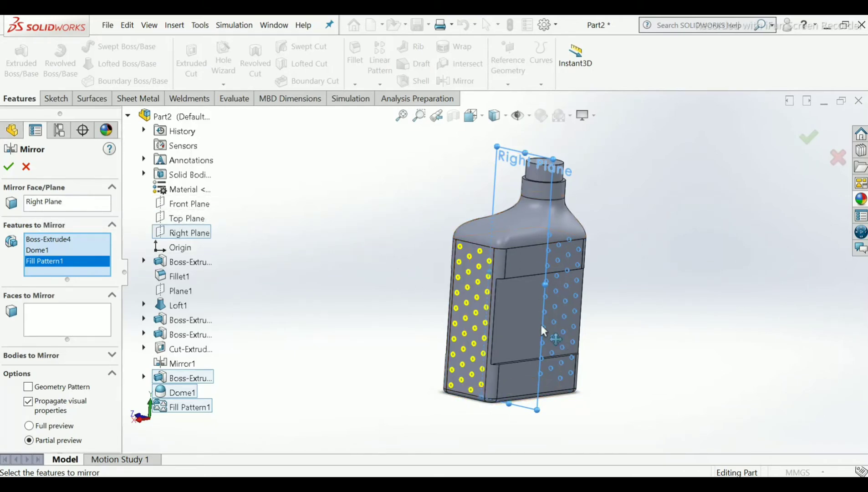
{"action": "middle_click_drag", "start_coordinate": [544, 356], "coordinate": [569, 331]}
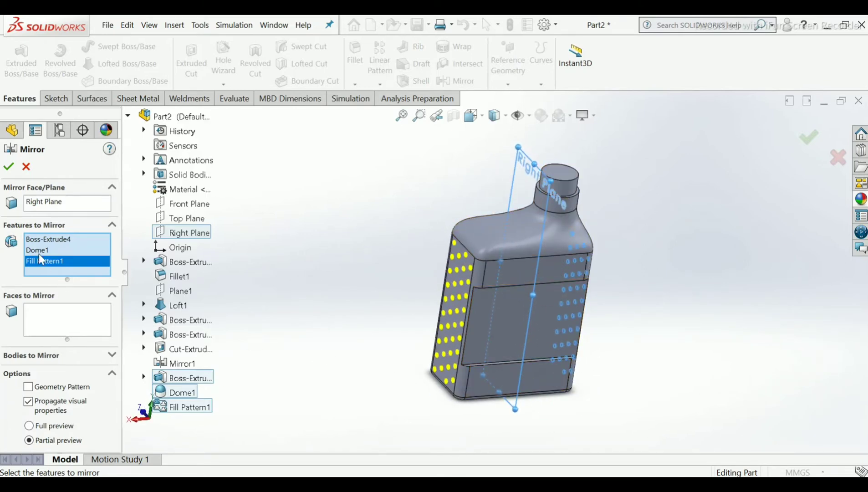
Step: Try to complete the Right Plane mirror of the boss, dome and fill pattern, turning on Geometry Pattern
{"action": "scroll", "coordinate": [473, 255], "scroll_direction": "down", "scroll_amount": 8}
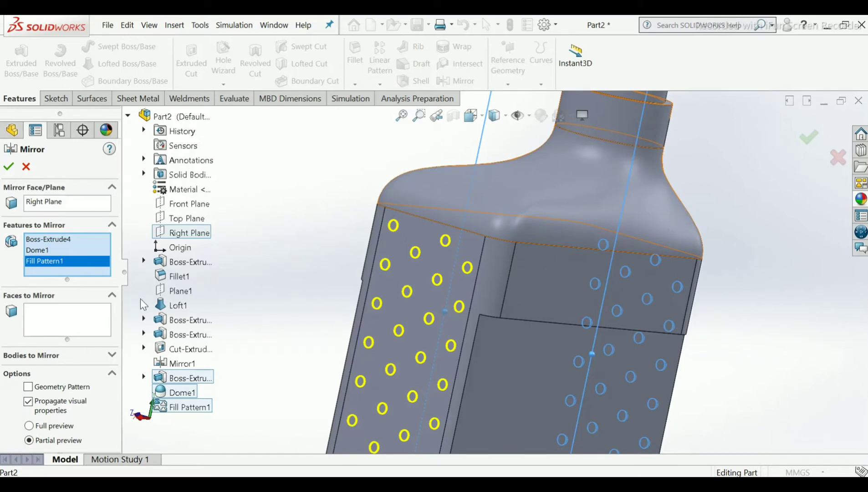
{"action": "left_click", "coordinate": [8, 166]}
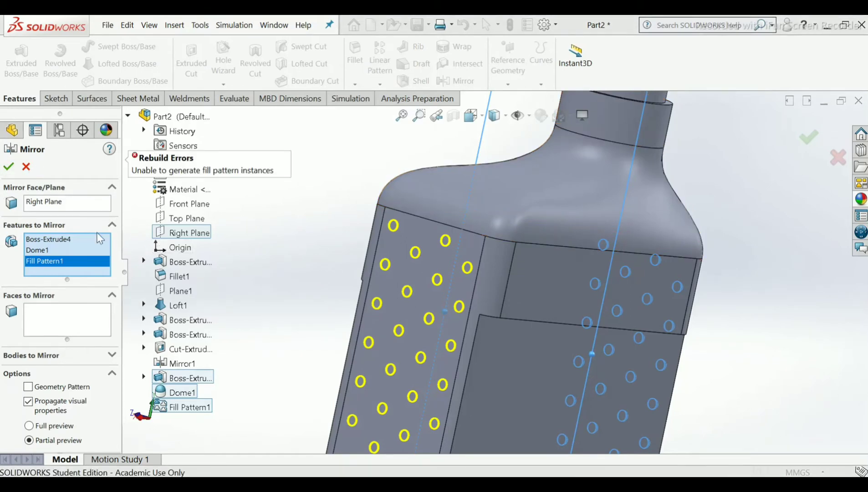
{"action": "left_click", "coordinate": [8, 167]}
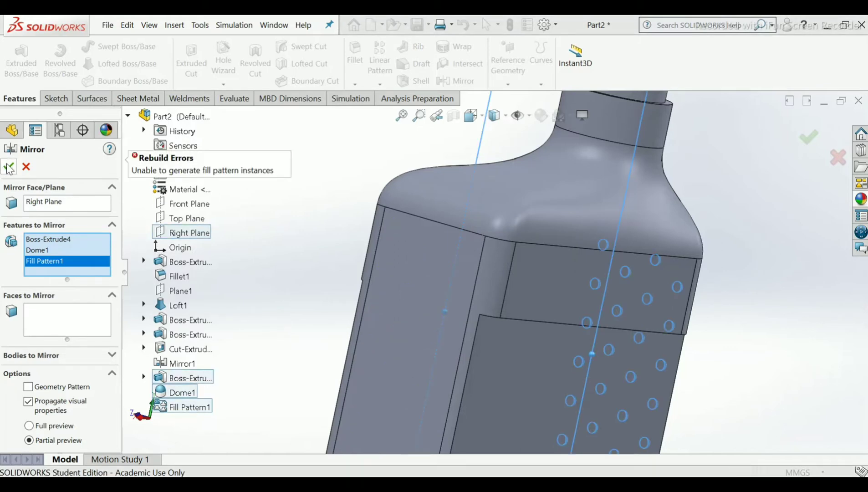
{"action": "left_click", "coordinate": [8, 167]}
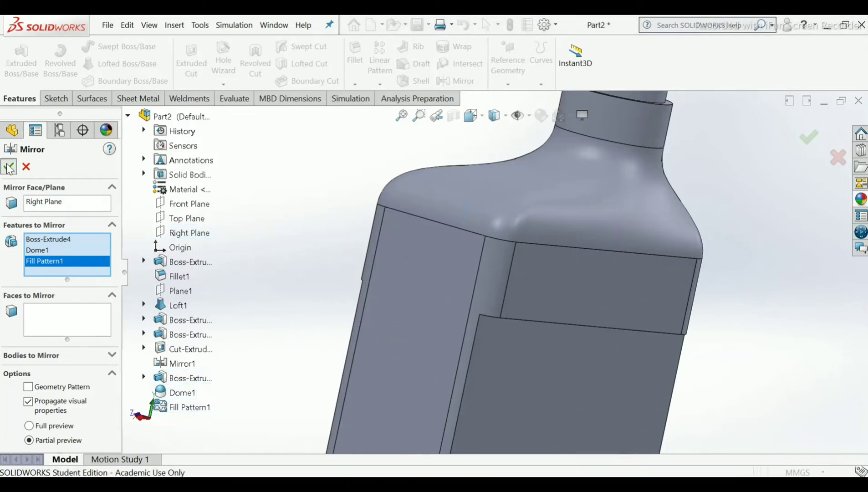
{"action": "left_click", "coordinate": [29, 387]}
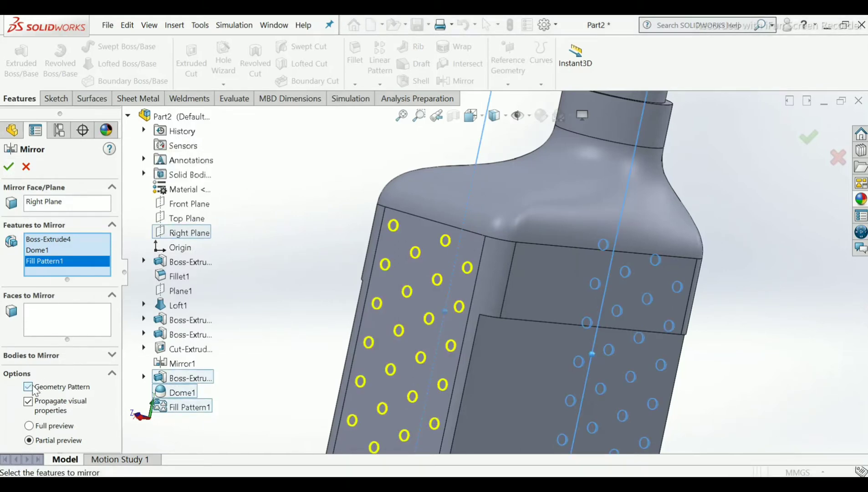
{"action": "left_click", "coordinate": [8, 166]}
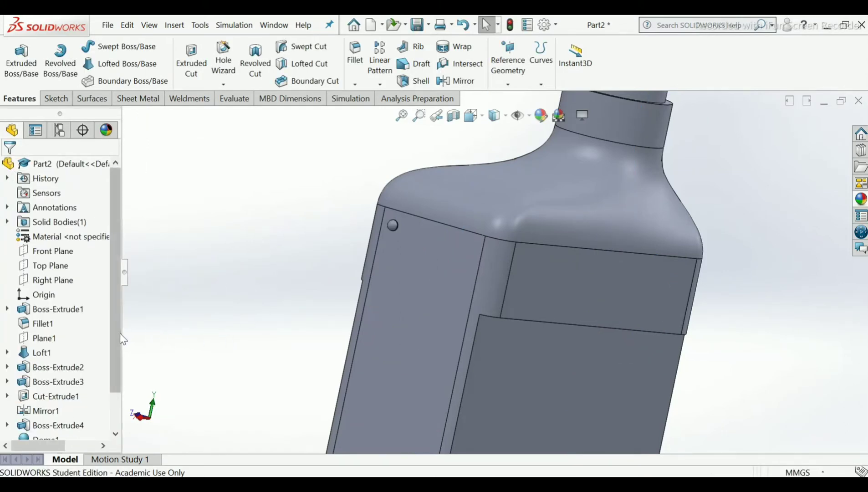
{"action": "scroll", "coordinate": [431, 277], "scroll_direction": "up", "scroll_amount": 3}
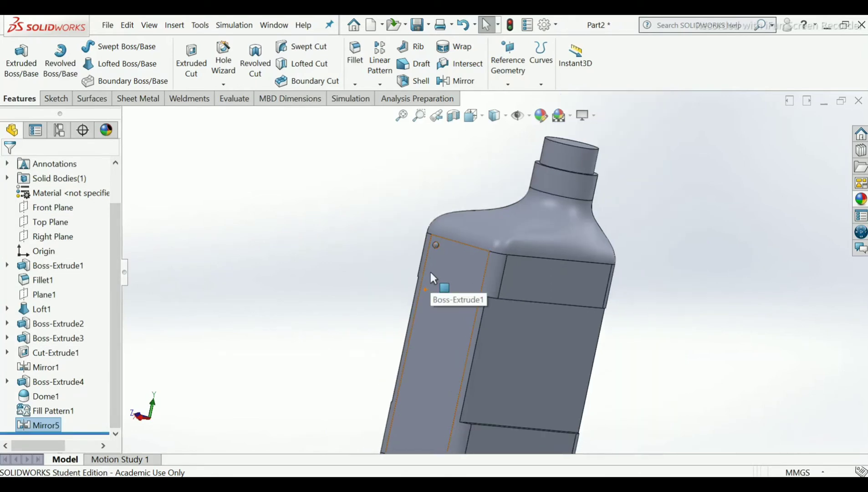
Step: Delete the Mirror5 feature from the part
{"action": "right_click", "coordinate": [49, 425]}
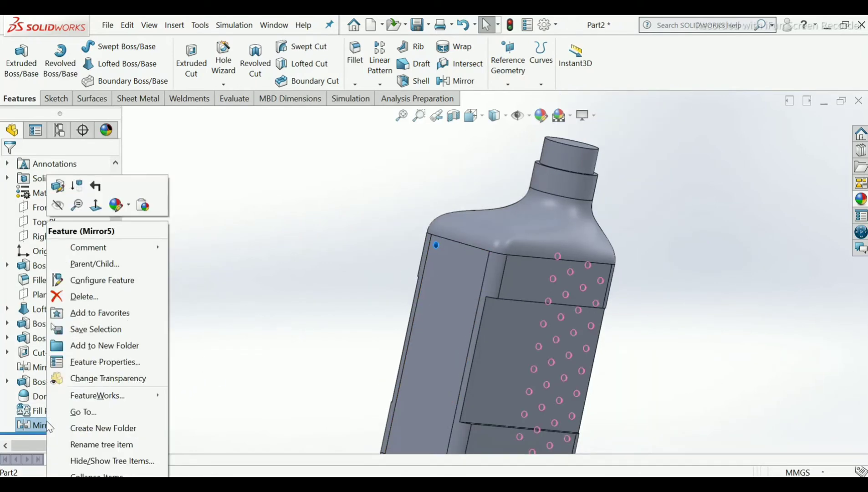
{"action": "left_click", "coordinate": [91, 299]}
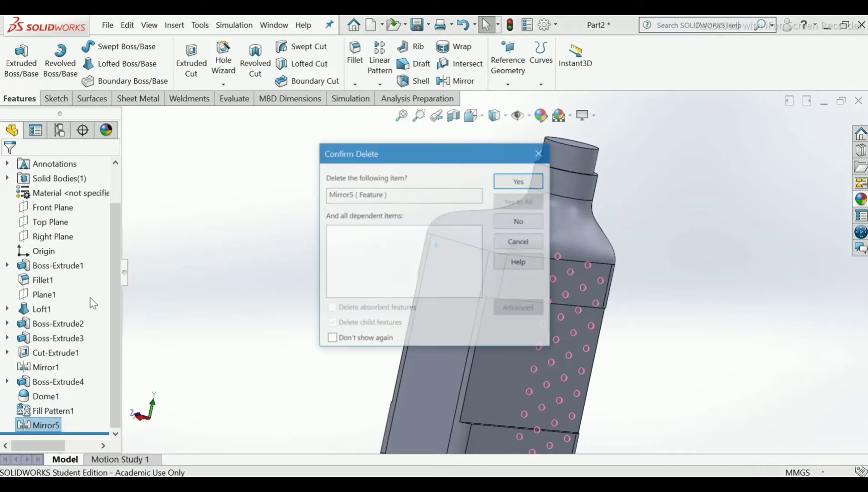
{"action": "left_click", "coordinate": [519, 180]}
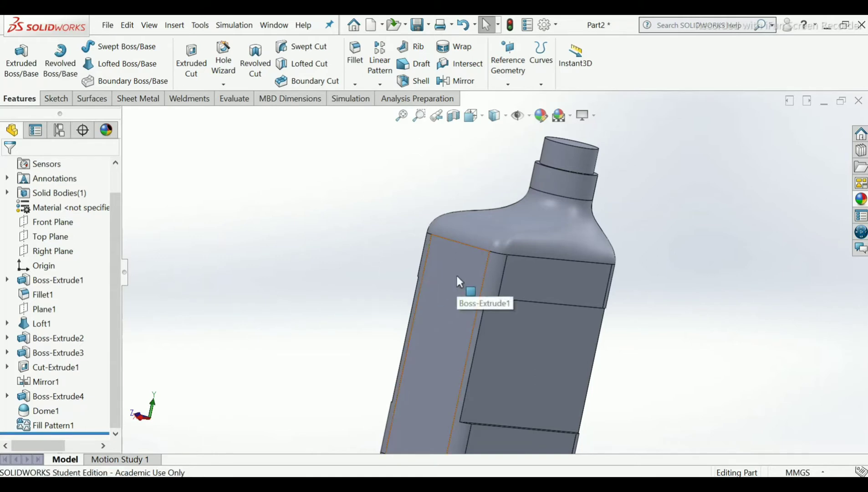
Step: Start a new sketch on the bare narrow side face of the body
{"action": "middle_click_drag", "start_coordinate": [465, 287], "coordinate": [450, 311]}
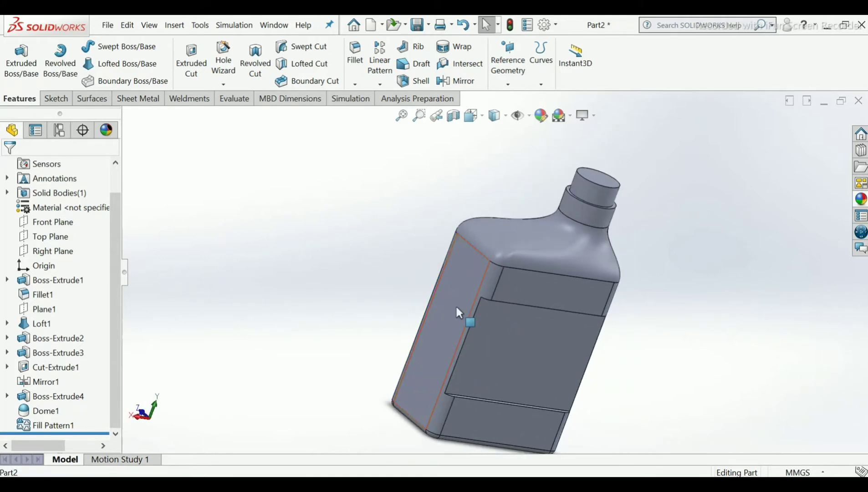
{"action": "left_click", "coordinate": [458, 300]}
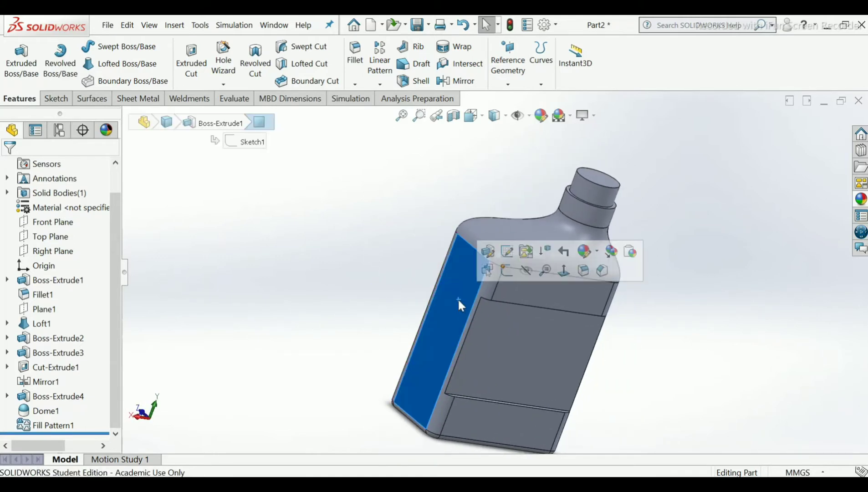
{"action": "left_click", "coordinate": [506, 272]}
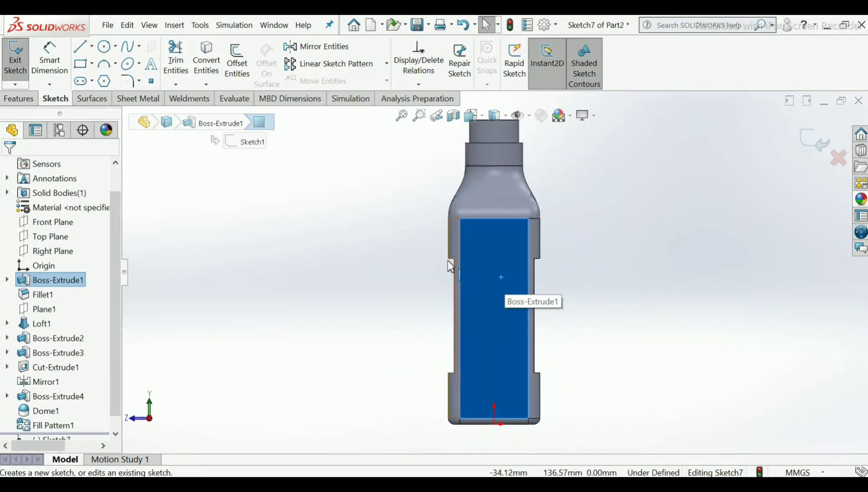
{"action": "scroll", "coordinate": [426, 234], "scroll_direction": "down", "scroll_amount": 3}
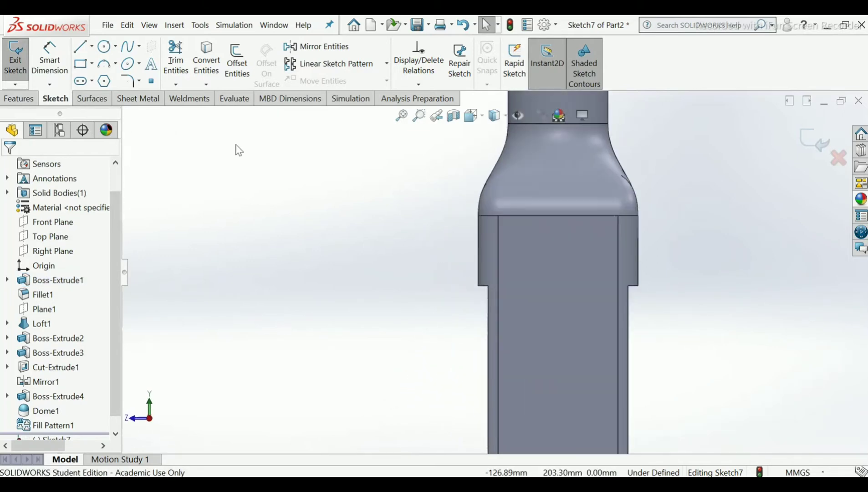
Step: Compare with the bumps on the opposite side and sketch a circle of about 5.4 mm radius near the bare face's upper corner
{"action": "left_click", "coordinate": [107, 48]}
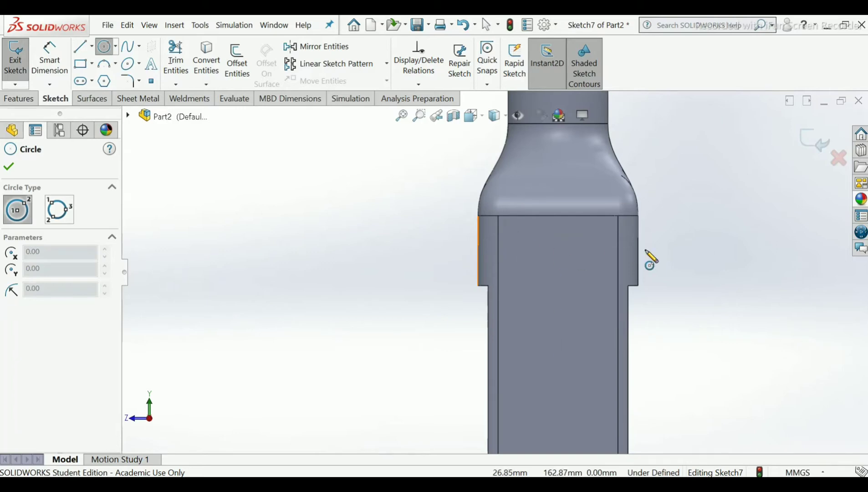
{"action": "middle_click_drag", "start_coordinate": [651, 258], "coordinate": [625, 275]}
{"action": "scroll", "coordinate": [626, 275], "scroll_direction": "down", "scroll_amount": 5}
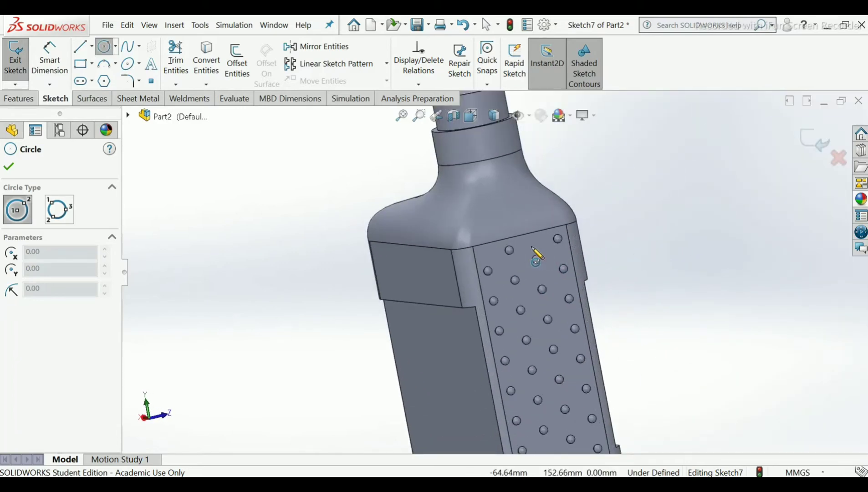
{"action": "mouse_move", "coordinate": [560, 271]}
{"action": "middle_mouse_down"}
{"action": "mouse_move", "coordinate": [708, 275]}
{"action": "mouse_move", "coordinate": [707, 289]}
{"action": "middle_mouse_up"}
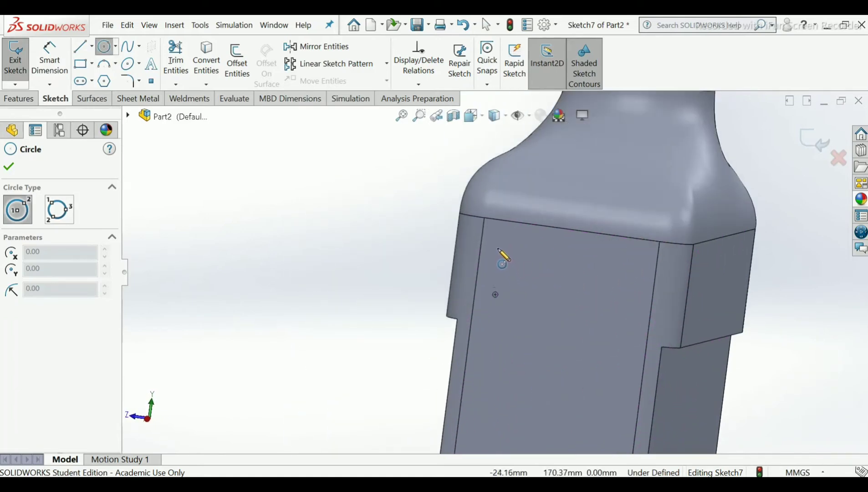
{"action": "left_click", "coordinate": [503, 249]}
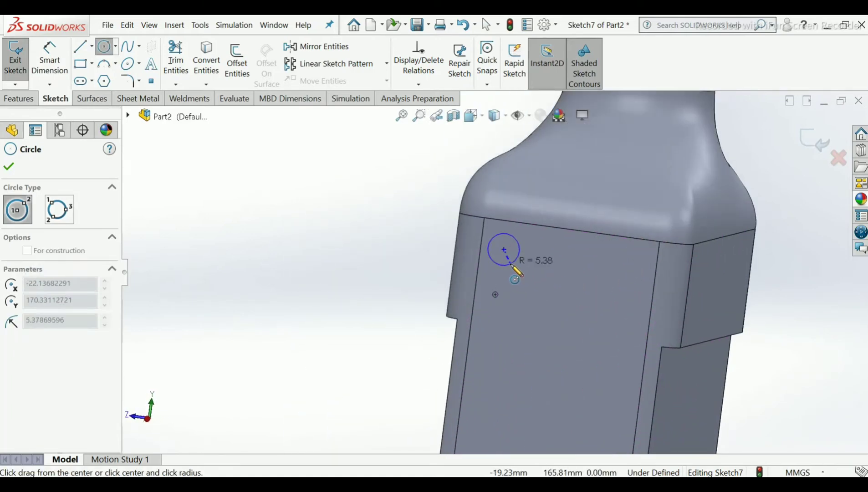
{"action": "left_click", "coordinate": [512, 261]}
{"action": "right_click", "coordinate": [518, 270]}
{"action": "left_click", "coordinate": [524, 274]}
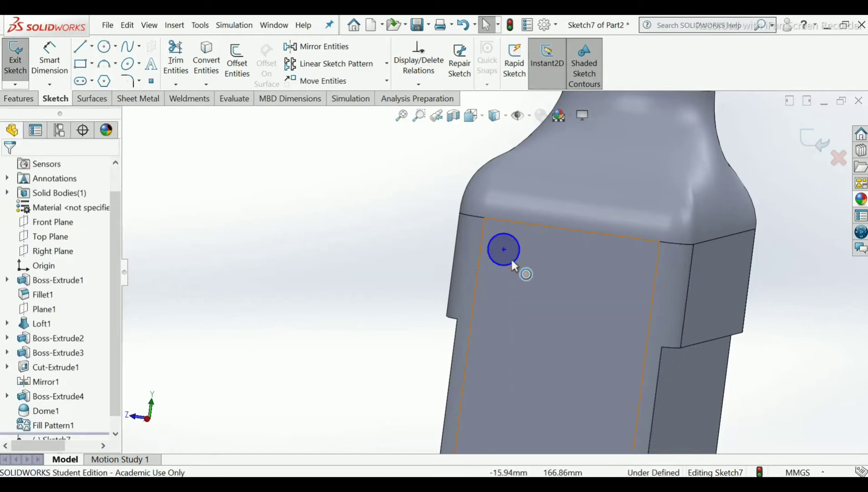
Step: Dimension the circle's diameter to 5 mm
{"action": "left_click", "coordinate": [53, 67]}
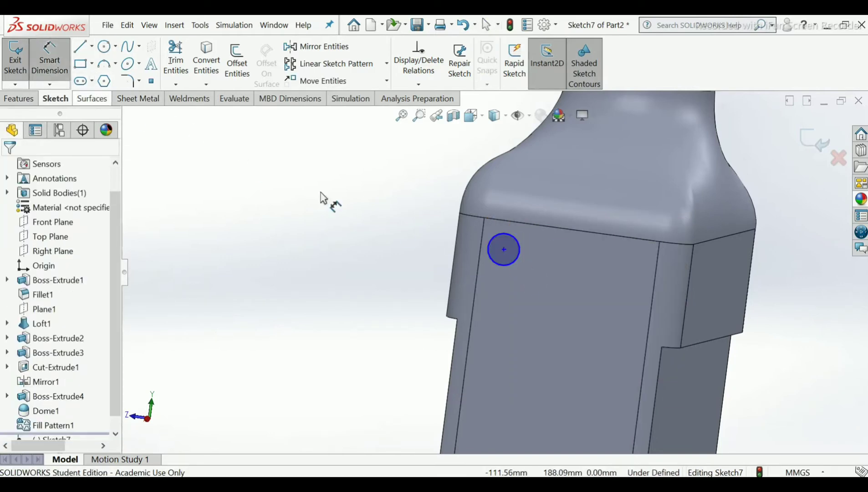
{"action": "left_click", "coordinate": [508, 264]}
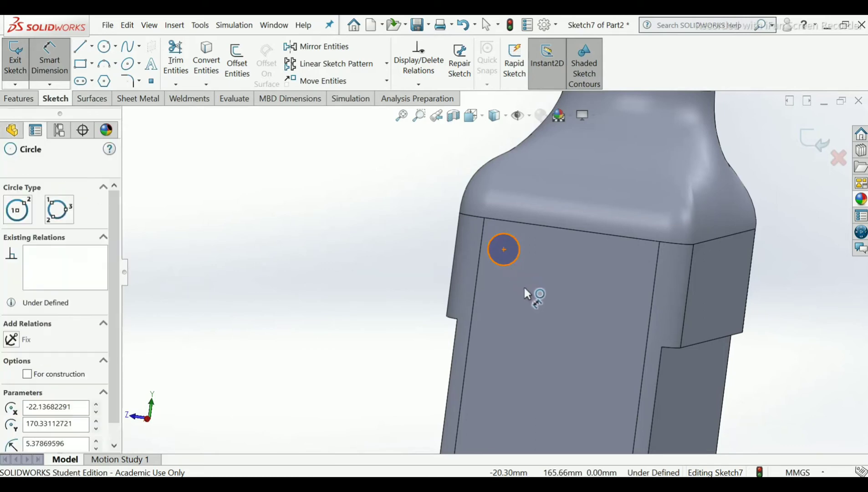
{"action": "left_click", "coordinate": [531, 291]}
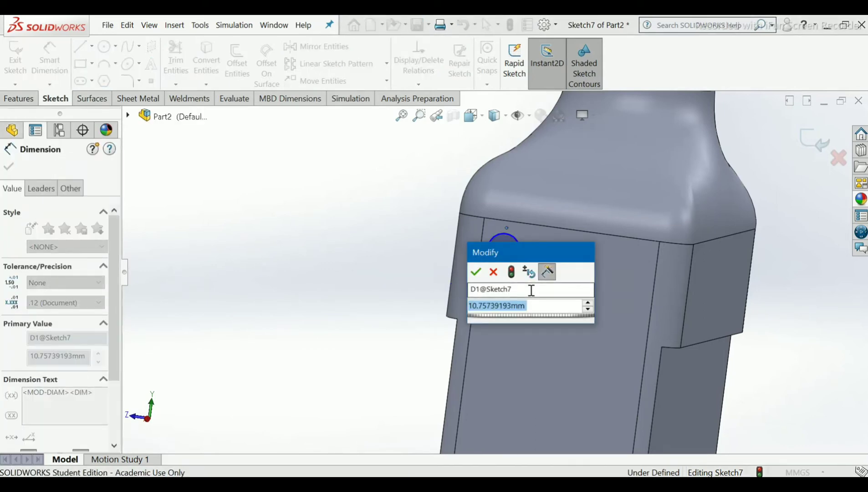
{"action": "type", "text": "5"}
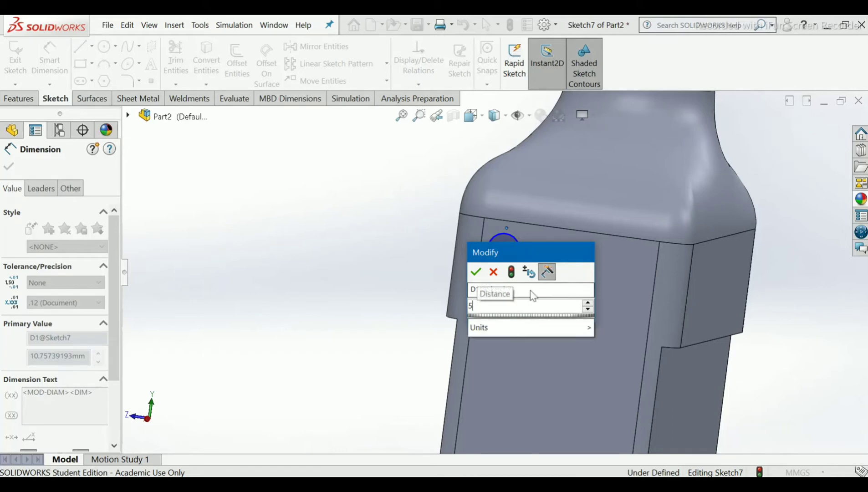
{"action": "key", "text": "Return"}
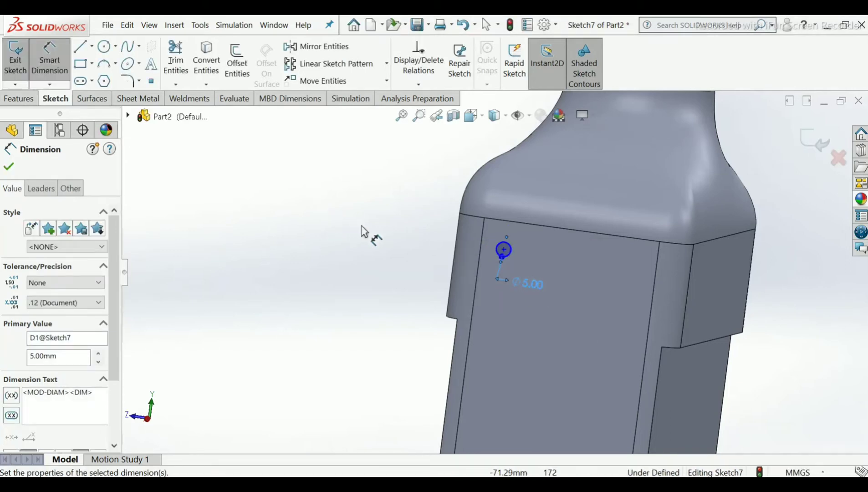
Step: Dimension the circle's centre 7 mm below the upper edge of the narrow face
{"action": "scroll", "coordinate": [518, 239], "scroll_direction": "down", "scroll_amount": 3}
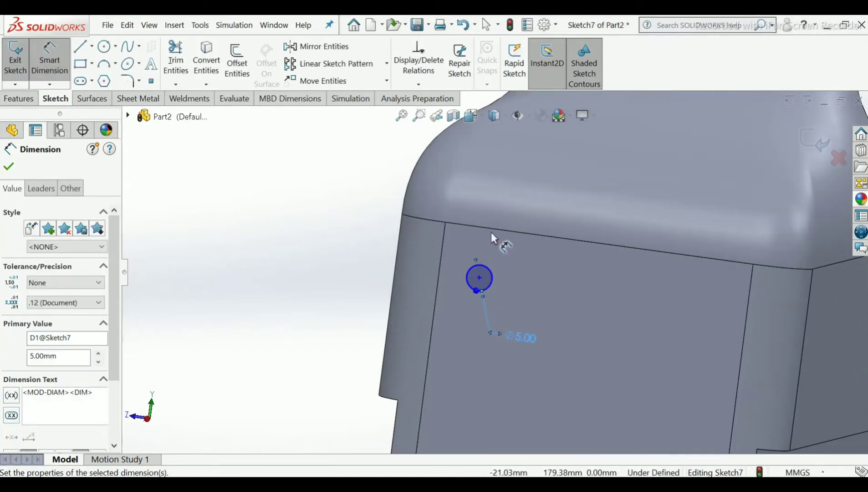
{"action": "left_click", "coordinate": [496, 229]}
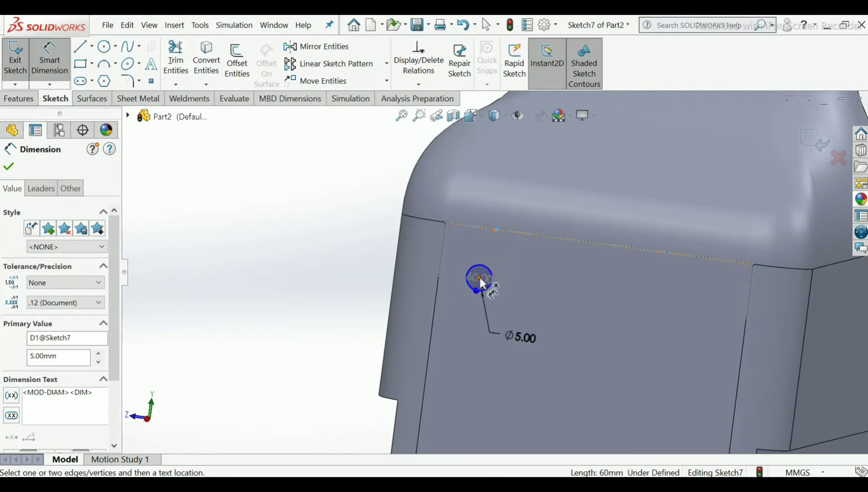
{"action": "left_click", "coordinate": [479, 277]}
{"action": "left_click", "coordinate": [317, 250]}
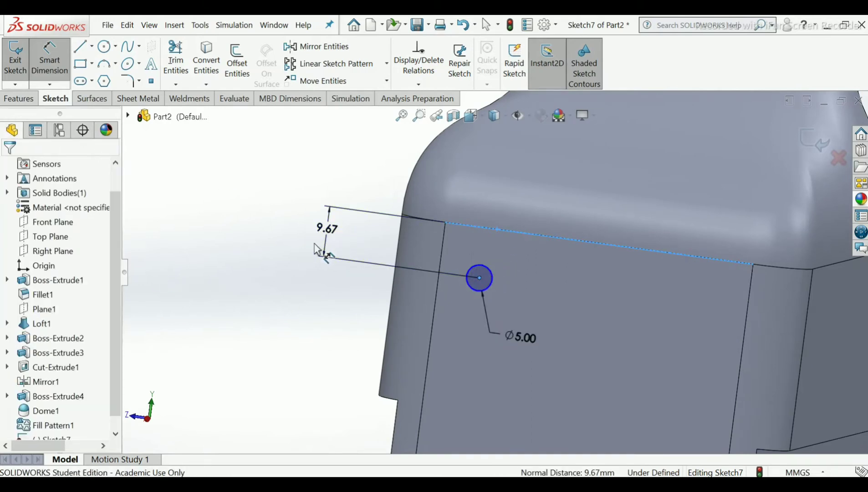
{"action": "key", "text": "Return"}
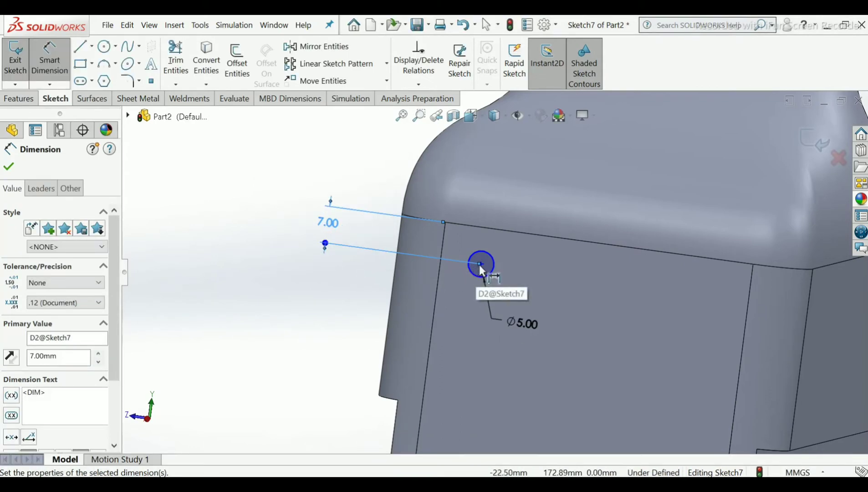
Step: Dimension the circle's centre 7 mm from the nearest vertical edge of the narrow face and finish dimensioning
{"action": "left_click", "coordinate": [480, 264]}
{"action": "left_click", "coordinate": [437, 278]}
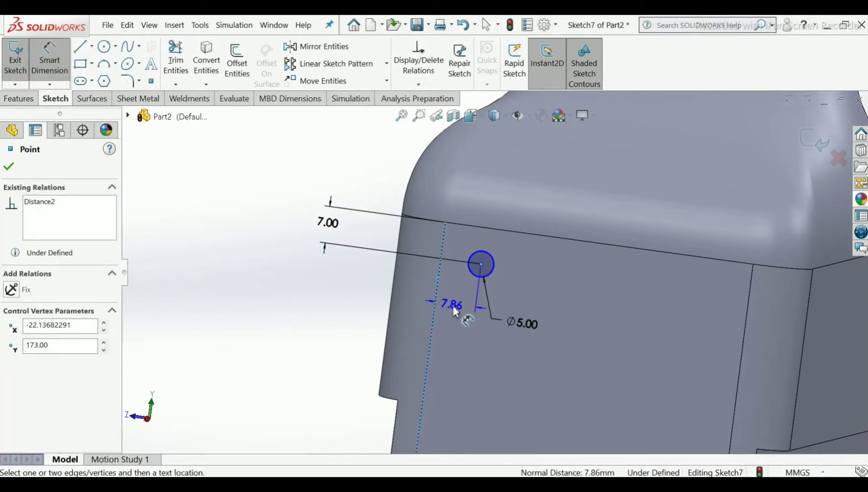
{"action": "left_click", "coordinate": [453, 315]}
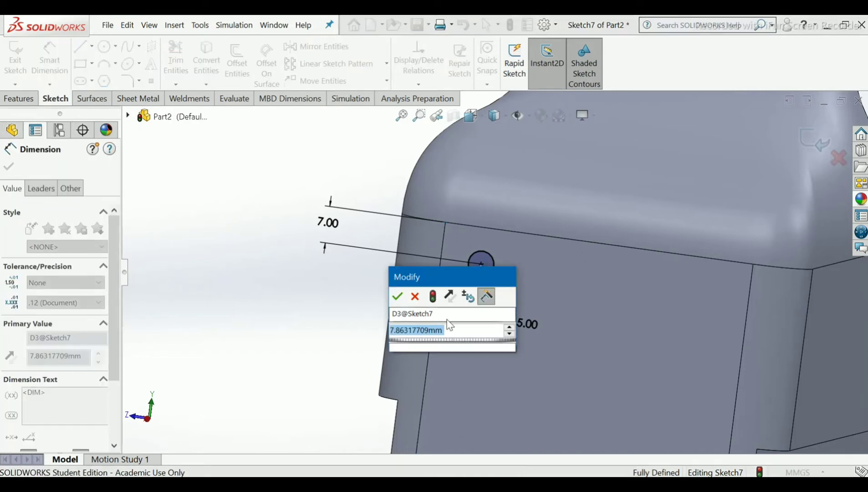
{"action": "type", "text": "7"}
{"action": "key", "text": "Return"}
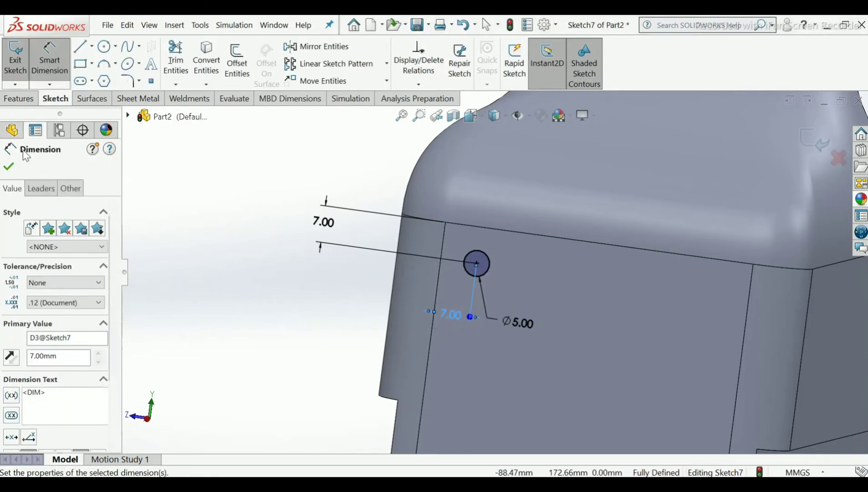
{"action": "left_click", "coordinate": [8, 167]}
Step: Close the sketch and extrude the 5 mm circle outward as a 0.50 mm blind boss merged with the body
{"action": "scroll", "coordinate": [356, 235], "scroll_direction": "up", "scroll_amount": 5}
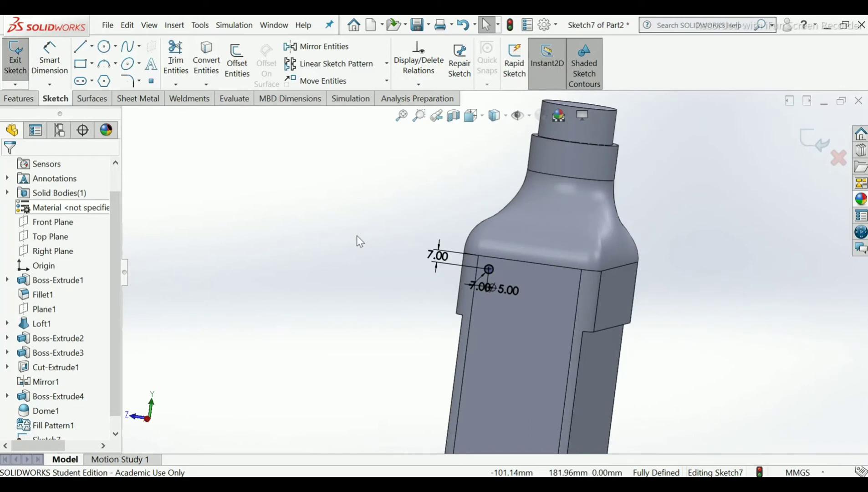
{"action": "left_click", "coordinate": [817, 145]}
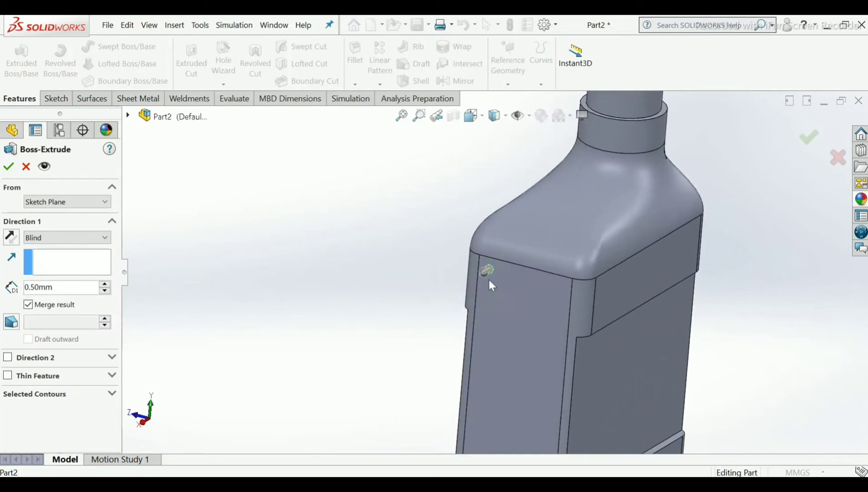
{"action": "scroll", "coordinate": [489, 280], "scroll_direction": "down", "scroll_amount": 10}
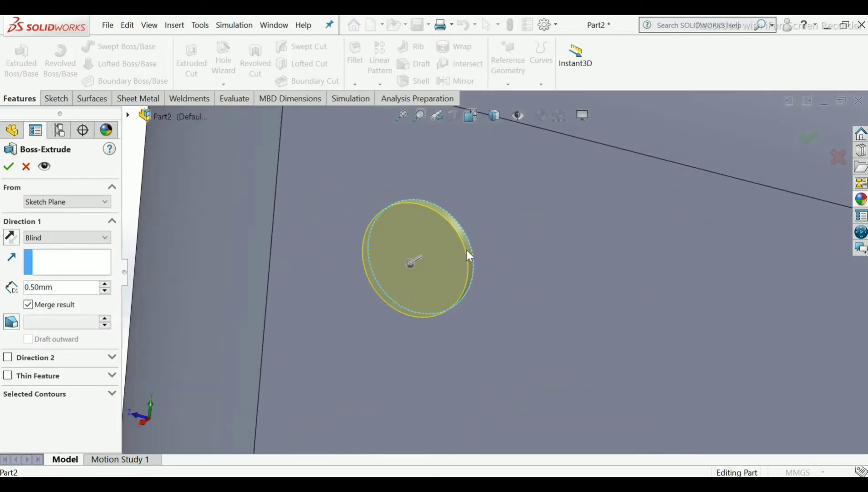
{"action": "scroll", "coordinate": [463, 253], "scroll_direction": "down", "scroll_amount": 2}
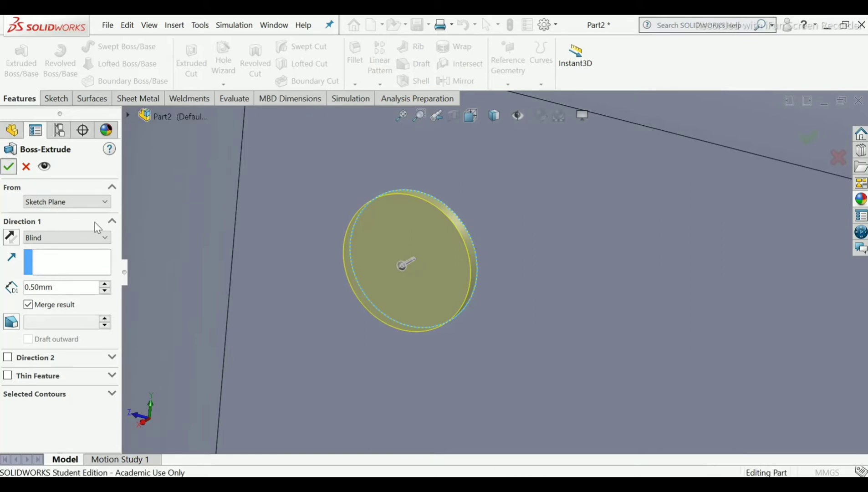
Step: Finish the small round boss and add a 2.50 mm dome to its outer circular face
{"action": "key", "text": "Return"}
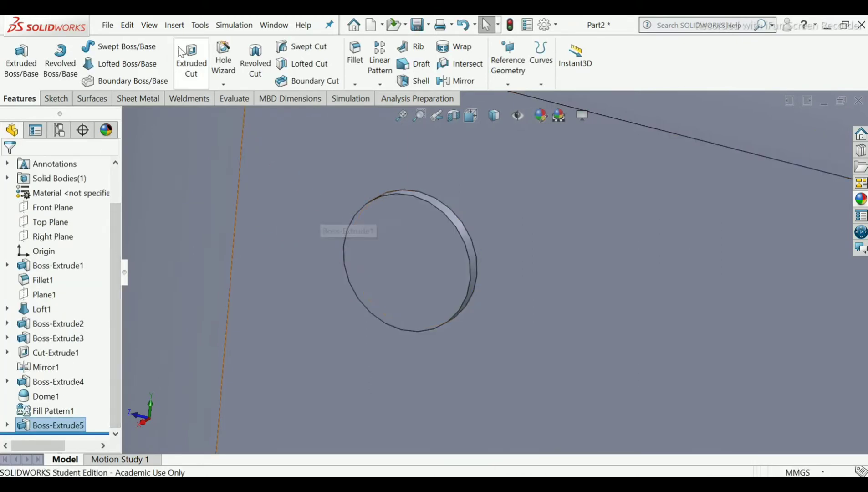
{"action": "left_click", "coordinate": [174, 25]}
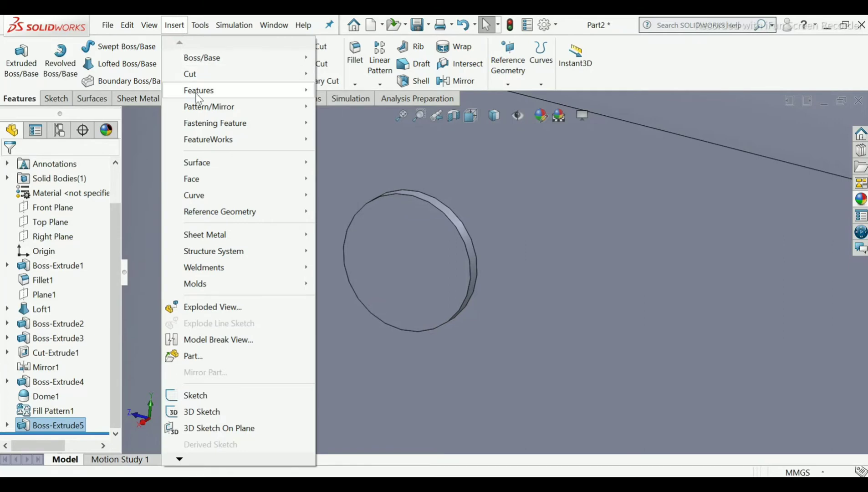
{"action": "mouse_move", "coordinate": [197, 97]}
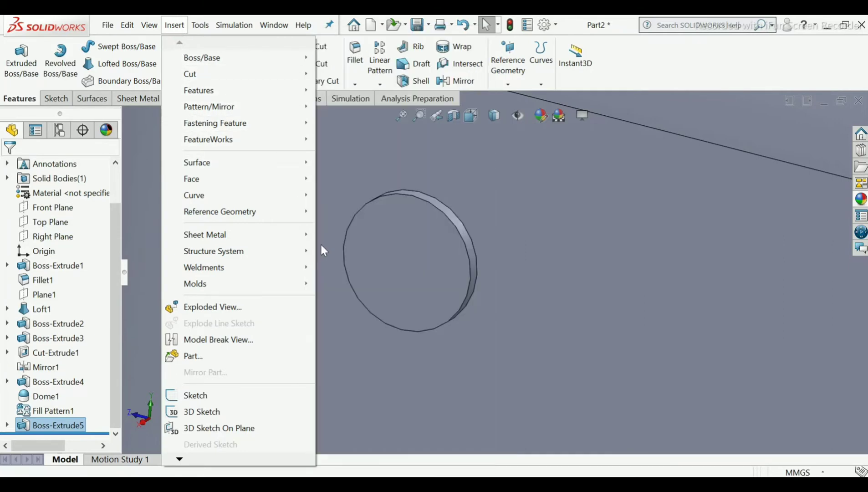
{"action": "mouse_move", "coordinate": [241, 89]}
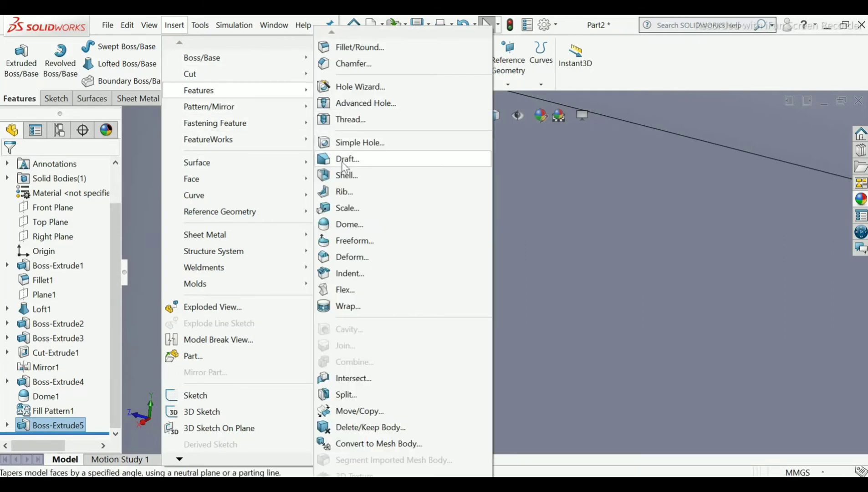
{"action": "left_click", "coordinate": [349, 225]}
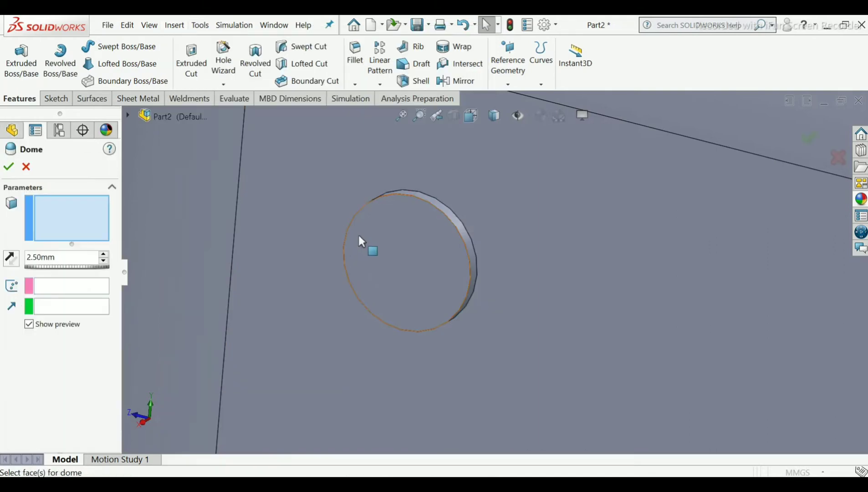
{"action": "left_click", "coordinate": [403, 253]}
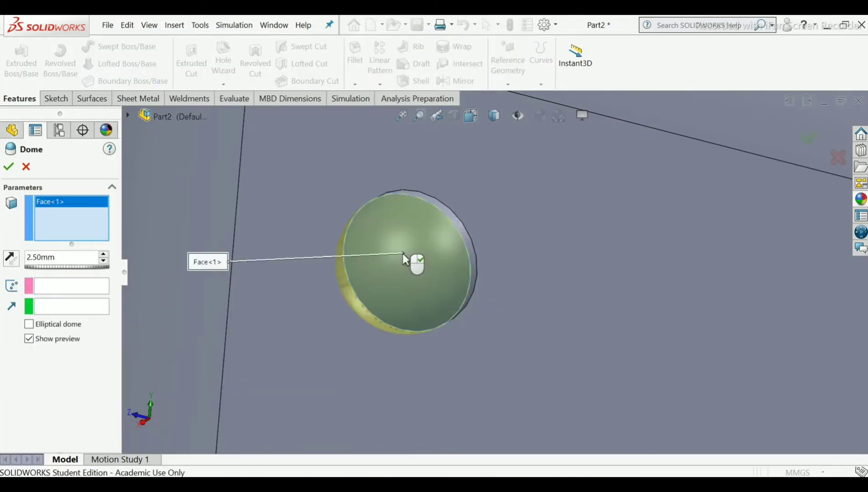
{"action": "scroll", "coordinate": [404, 259], "scroll_direction": "up", "scroll_amount": 3}
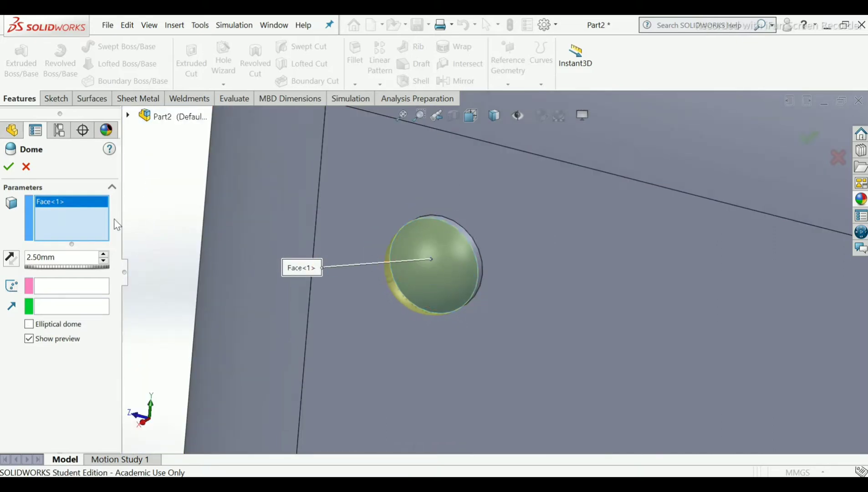
{"action": "left_click", "coordinate": [8, 167]}
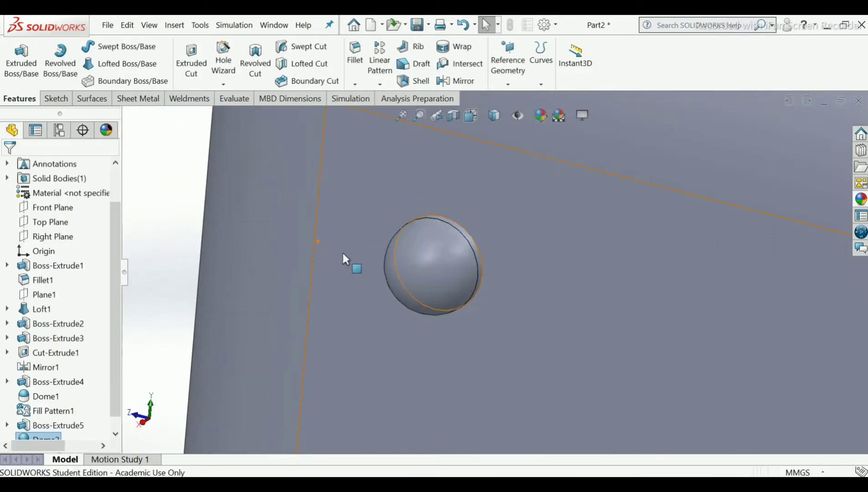
Step: Start a fill pattern bounded by the narrow face carrying the domed bump, with an instance spacing of 18 mm
{"action": "scroll", "coordinate": [342, 249], "scroll_direction": "up", "scroll_amount": 4}
{"action": "scroll", "coordinate": [291, 200], "scroll_direction": "up", "scroll_amount": 3}
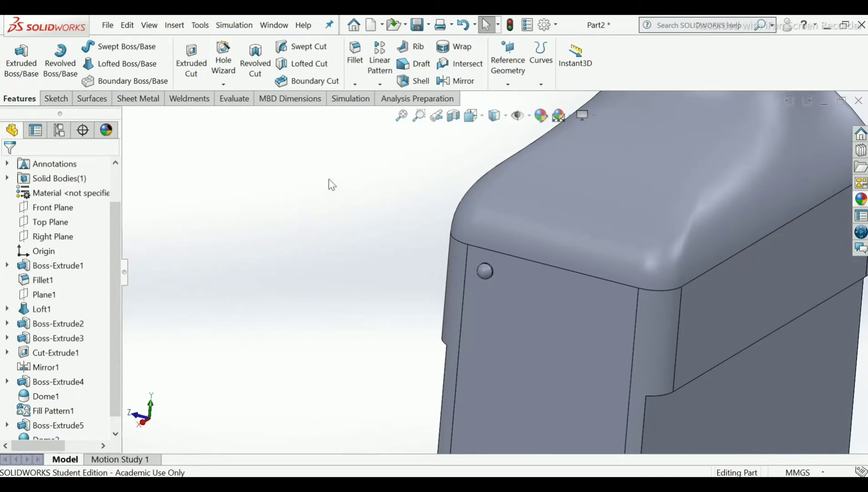
{"action": "left_click", "coordinate": [381, 86]}
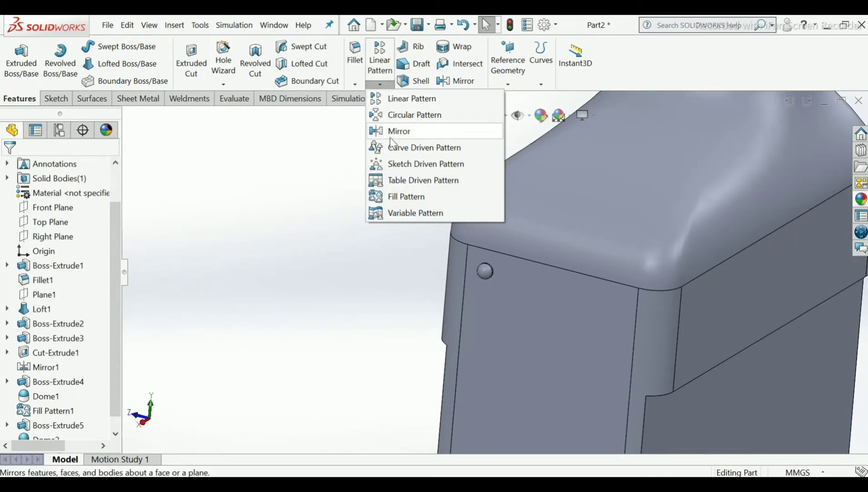
{"action": "left_click", "coordinate": [405, 197]}
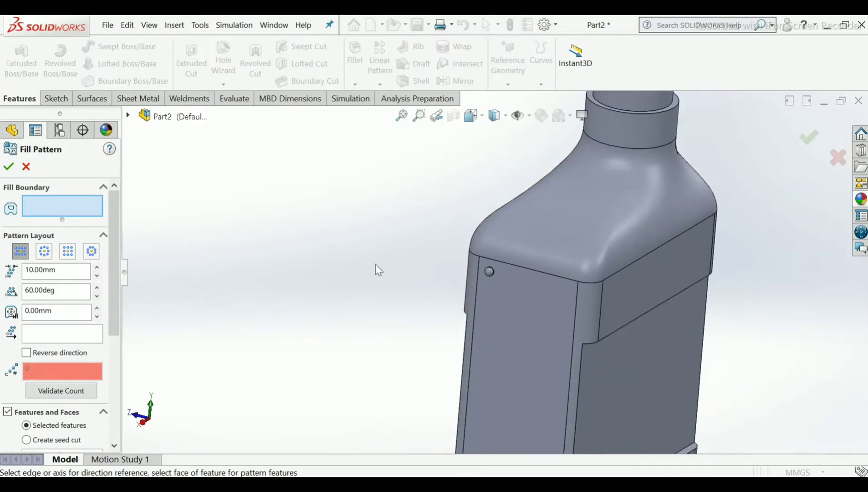
{"action": "left_click", "coordinate": [545, 336]}
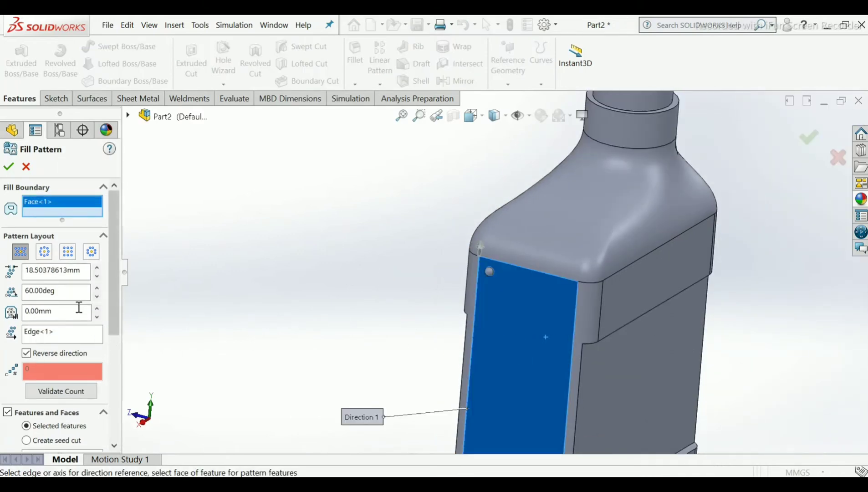
{"action": "double_click", "coordinate": [51, 271]}
{"action": "type", "text": "1"}
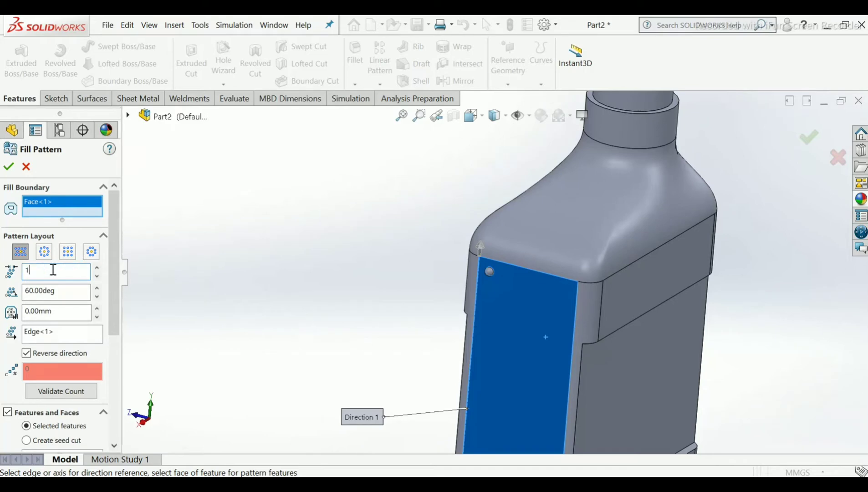
{"action": "type", "text": "8"}
{"action": "double_click", "coordinate": [55, 272]}
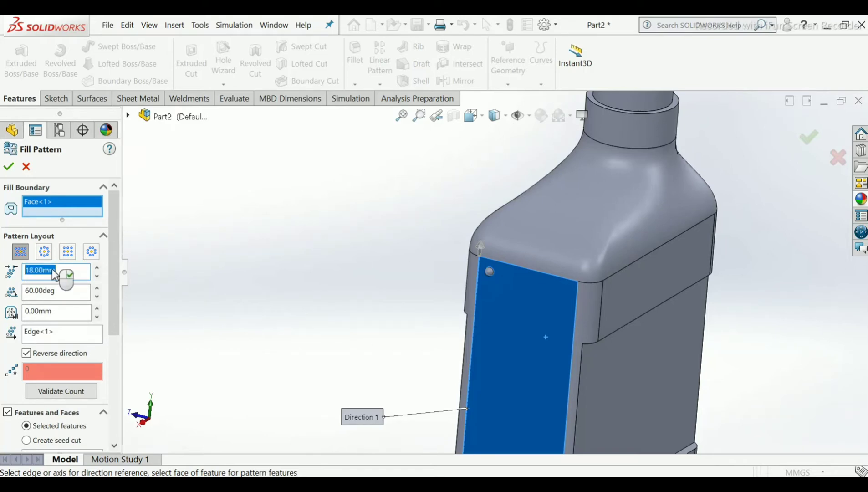
{"action": "left_click_drag", "start_coordinate": [116, 279], "coordinate": [112, 394]}
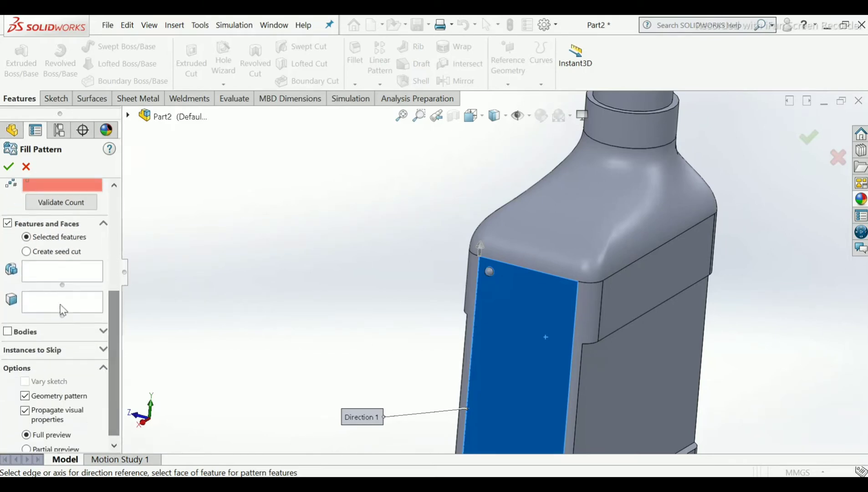
Step: Choose Boss-Extrude5 and Dome2 as the features to pattern and complete the fill pattern on the narrow face
{"action": "left_click", "coordinate": [50, 275]}
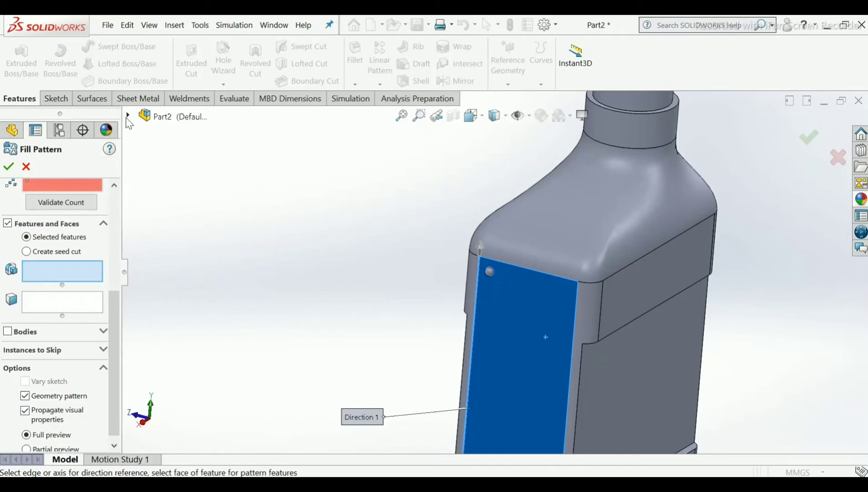
{"action": "left_click", "coordinate": [8, 133]}
{"action": "left_click", "coordinate": [191, 422]}
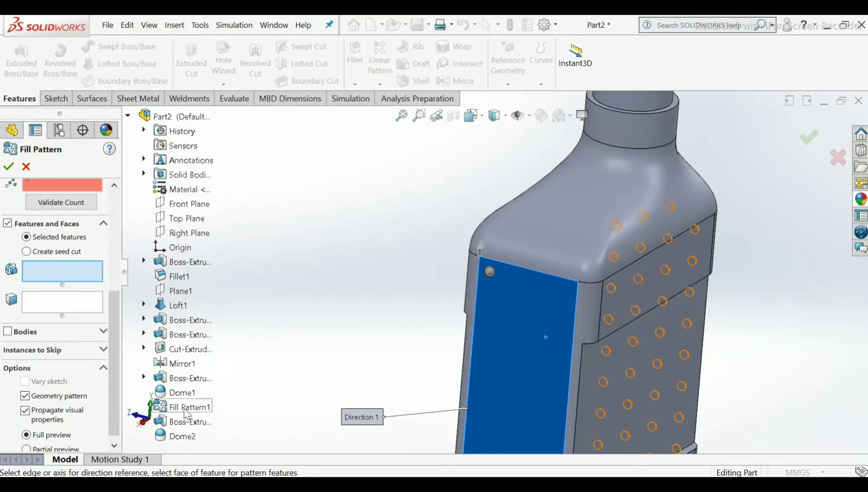
{"action": "left_click", "coordinate": [187, 422]}
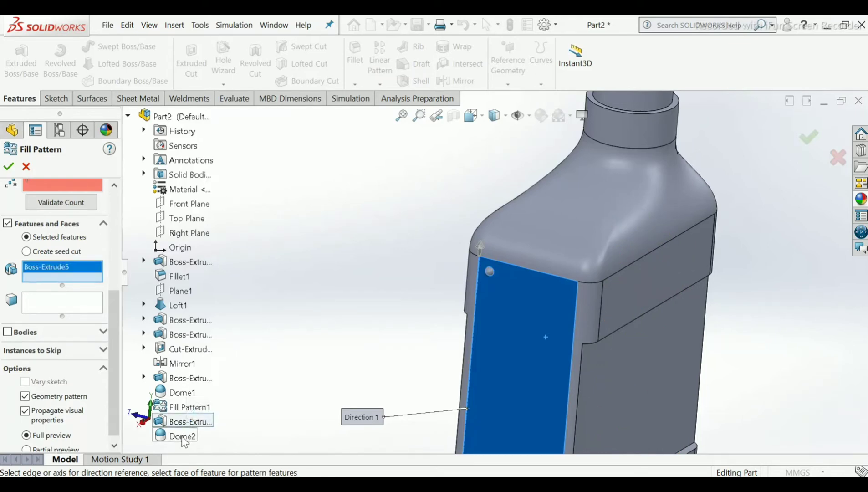
{"action": "left_click", "coordinate": [183, 437]}
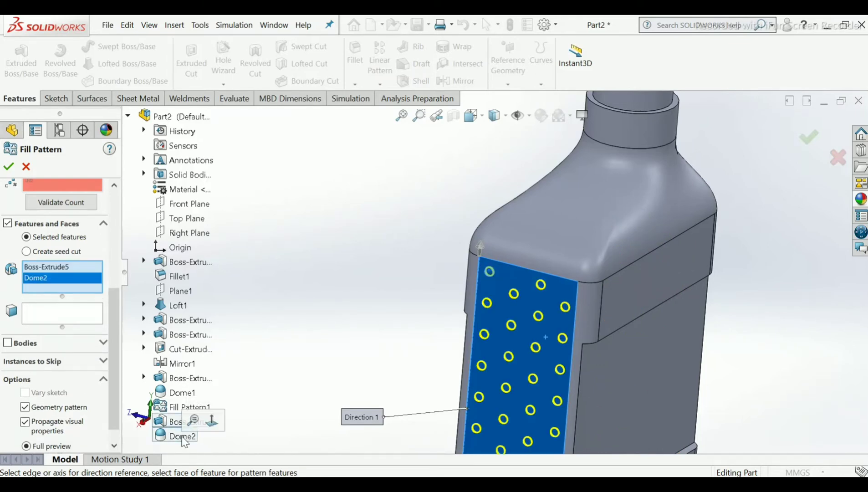
{"action": "scroll", "coordinate": [543, 318], "scroll_direction": "up", "scroll_amount": 2}
{"action": "scroll", "coordinate": [530, 327], "scroll_direction": "down", "scroll_amount": 4}
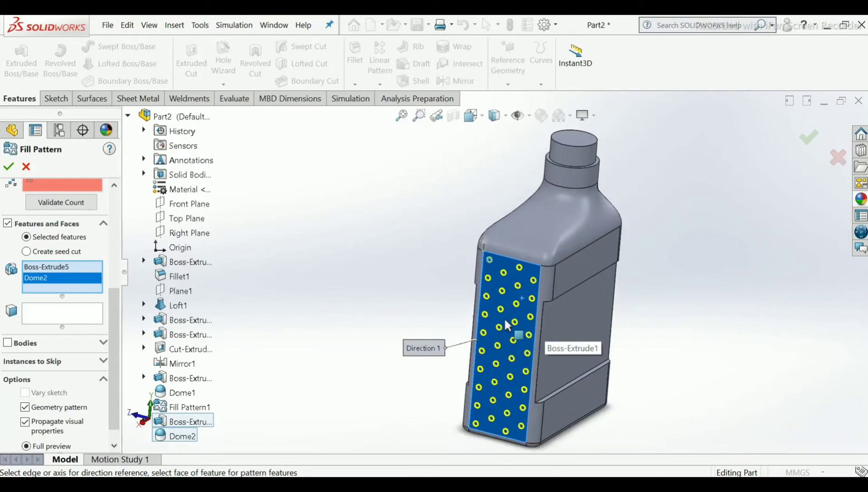
{"action": "scroll", "coordinate": [526, 227], "scroll_direction": "down", "scroll_amount": 5}
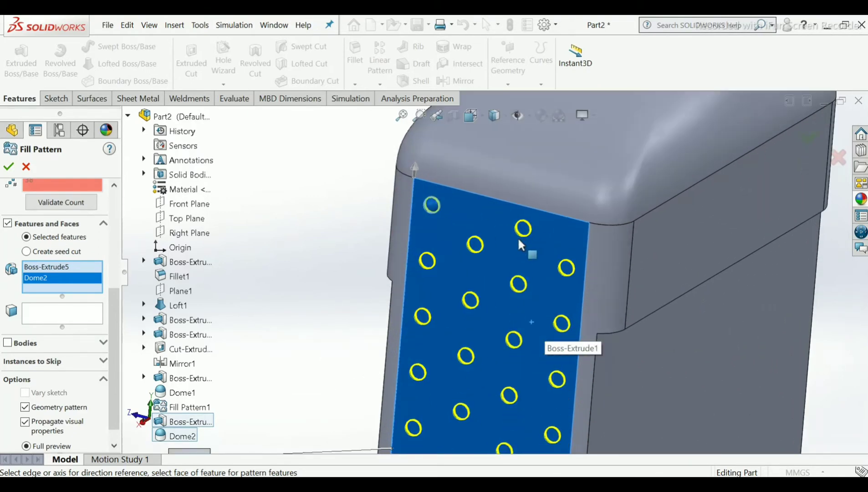
{"action": "scroll", "coordinate": [482, 280], "scroll_direction": "up", "scroll_amount": 3}
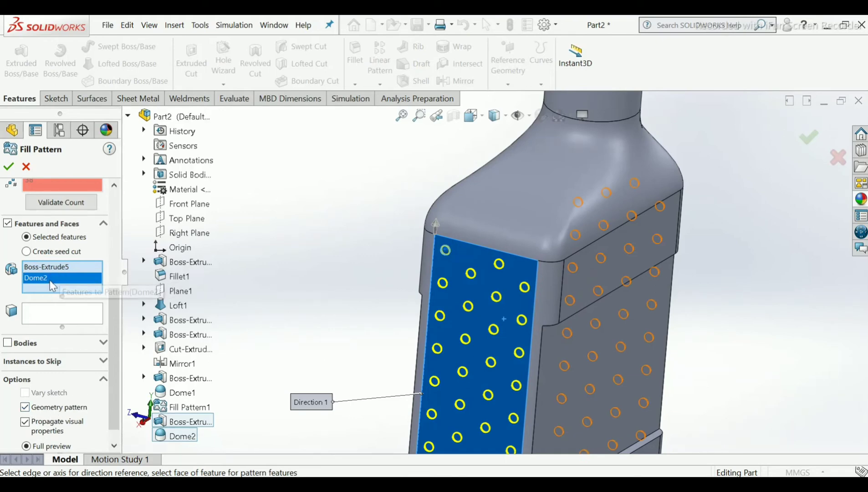
{"action": "left_click", "coordinate": [8, 166]}
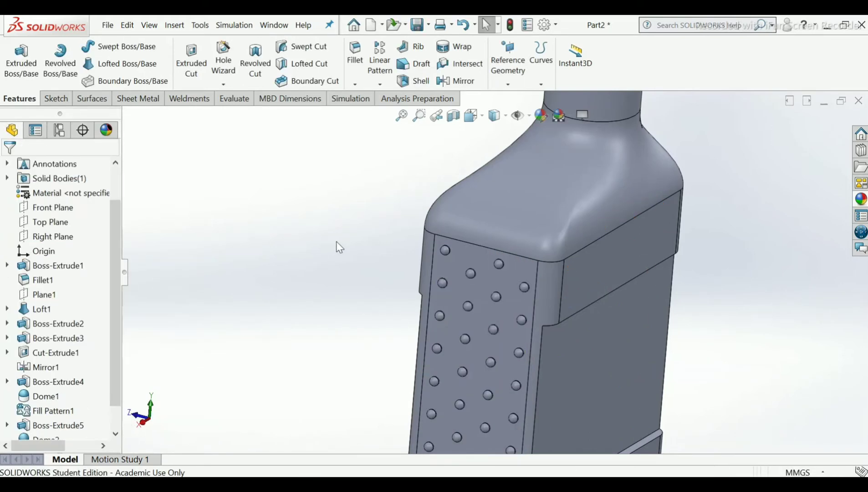
Step: Start a sketch on the recessed rectangular face on the wide side of the can
{"action": "scroll", "coordinate": [503, 307], "scroll_direction": "up", "scroll_amount": 4}
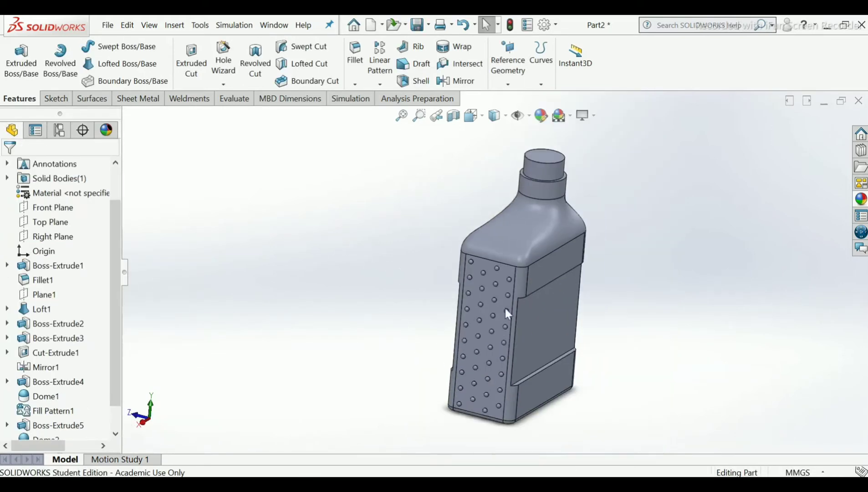
{"action": "scroll", "coordinate": [549, 324], "scroll_direction": "down", "scroll_amount": 4}
{"action": "left_click", "coordinate": [541, 320]}
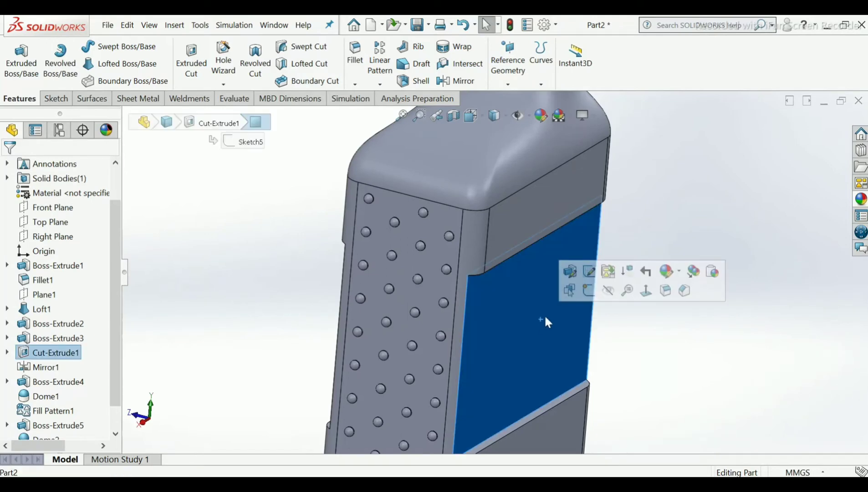
{"action": "left_click", "coordinate": [588, 290]}
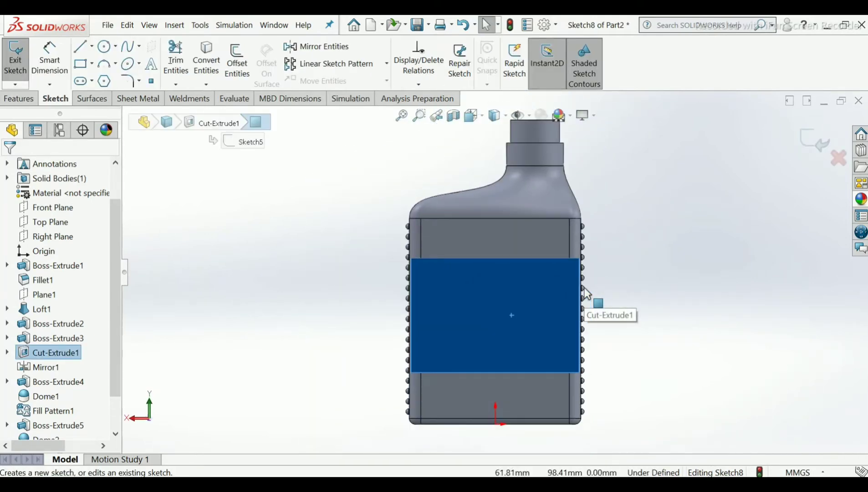
{"action": "left_click", "coordinate": [296, 329]}
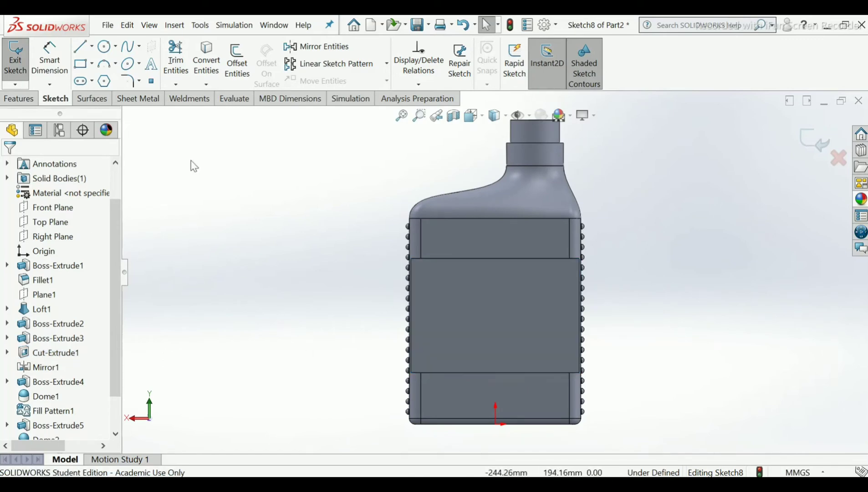
Step: Sketch a vertical centerline about 180 mm long from the origin to the midpoint of the wide side's upper edge
{"action": "left_click", "coordinate": [92, 47]}
{"action": "left_click", "coordinate": [109, 80]}
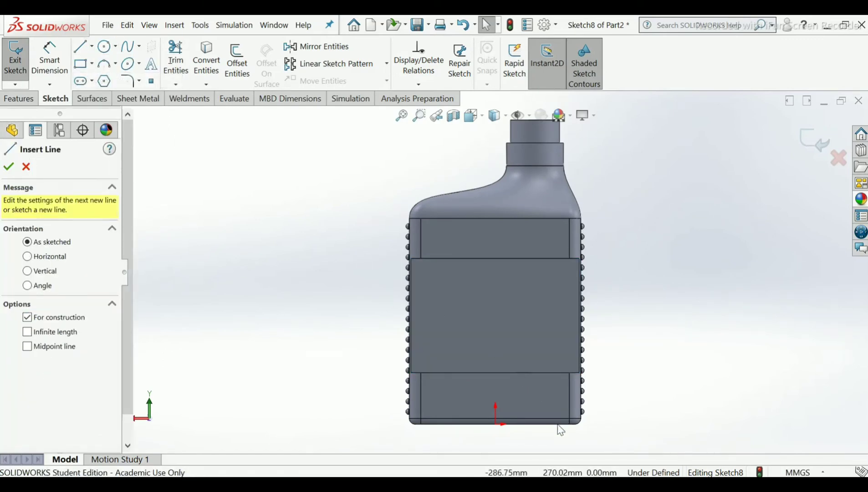
{"action": "left_click", "coordinate": [495, 424]}
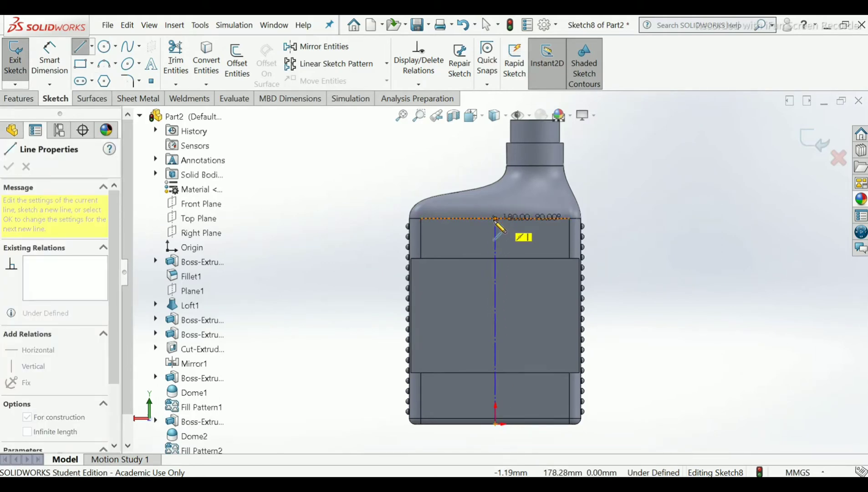
{"action": "left_click", "coordinate": [495, 218]}
{"action": "right_click", "coordinate": [496, 219]}
{"action": "left_click", "coordinate": [513, 229]}
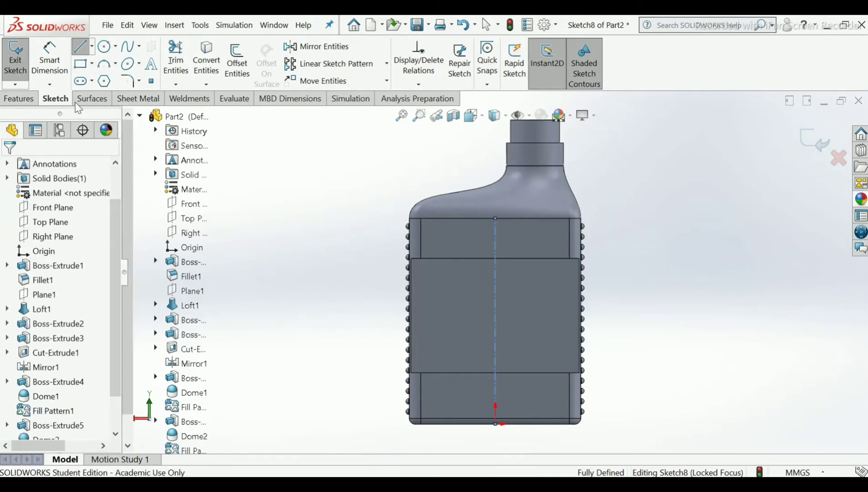
Step: Sketch a horizontal centerline about 147 mm long between the midpoints of the recessed face's two vertical edges
{"action": "left_click", "coordinate": [91, 46]}
{"action": "left_click", "coordinate": [110, 81]}
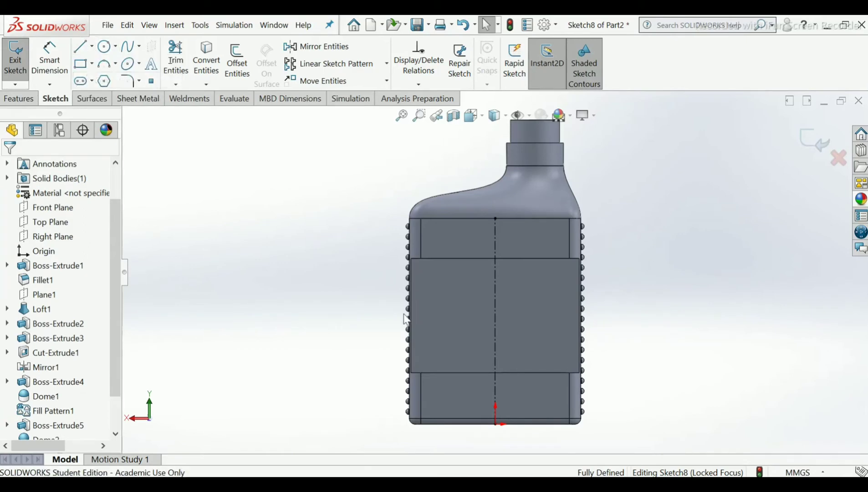
{"action": "scroll", "coordinate": [414, 318], "scroll_direction": "down", "scroll_amount": 3}
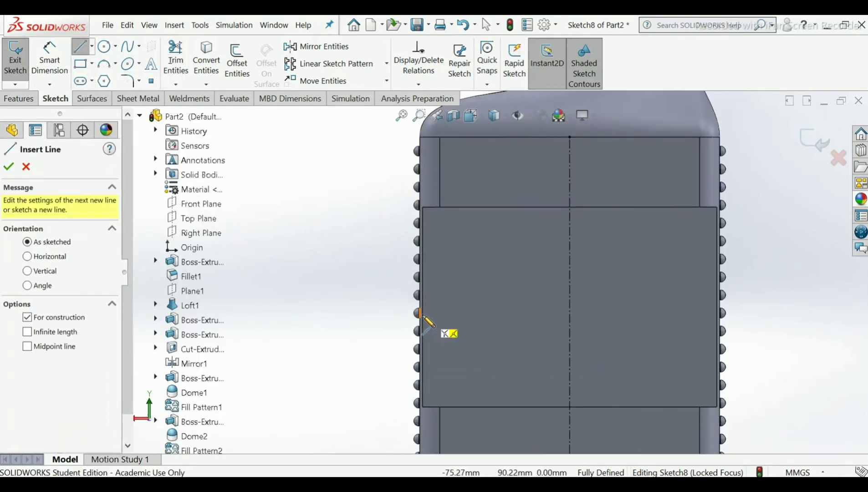
{"action": "left_click", "coordinate": [422, 307]}
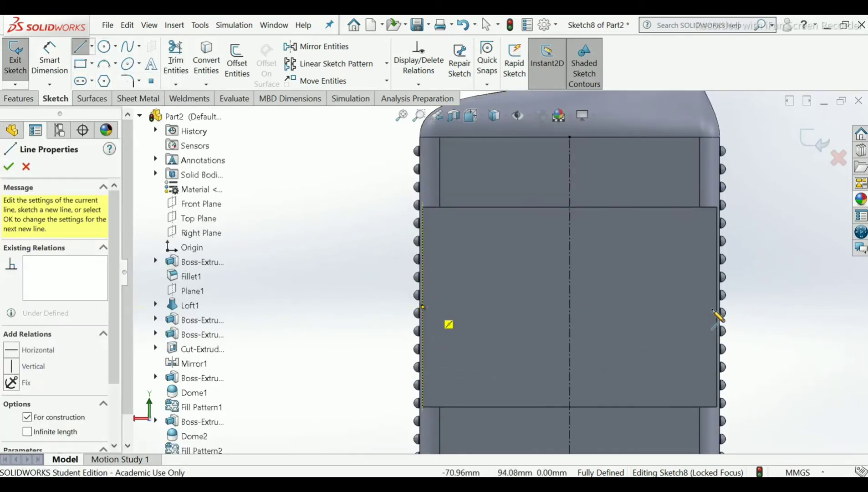
{"action": "left_click", "coordinate": [717, 307]}
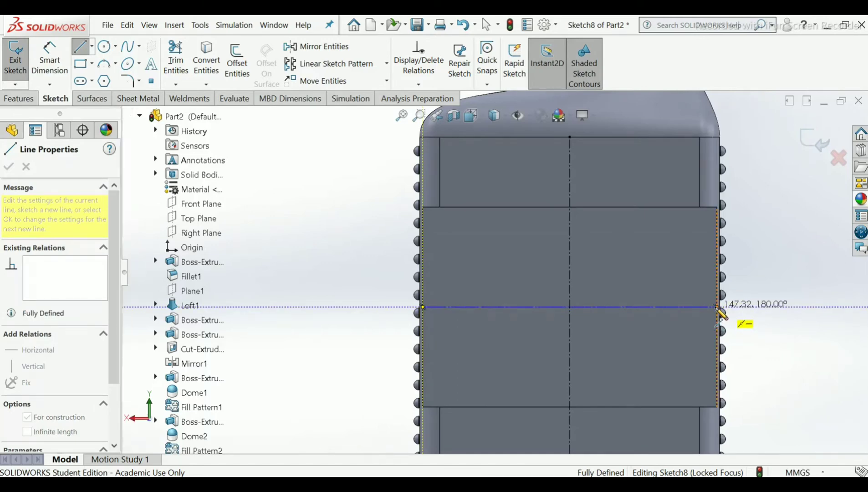
{"action": "right_click", "coordinate": [722, 315]}
{"action": "left_click", "coordinate": [742, 333]}
{"action": "key", "text": "Escape"}
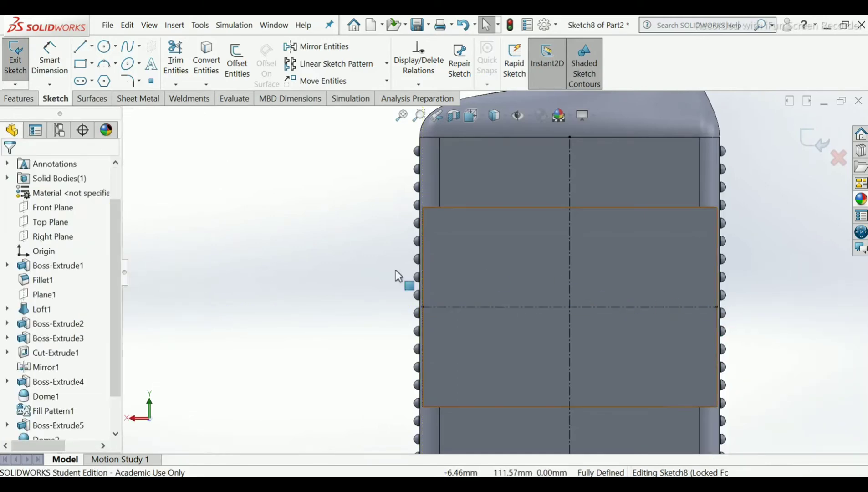
Step: Sketch an ellipse about 47 mm wide and 32 mm high, centred on the intersection of the two centerlines
{"action": "left_click", "coordinate": [128, 65]}
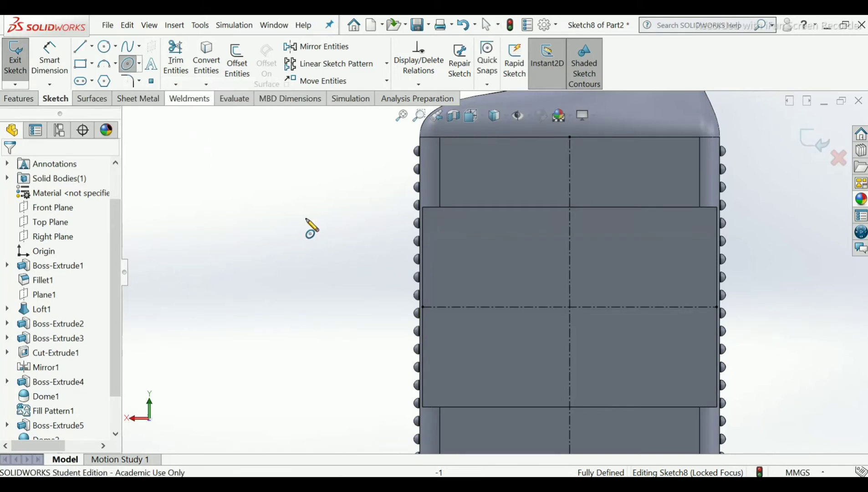
{"action": "left_click", "coordinate": [569, 307]}
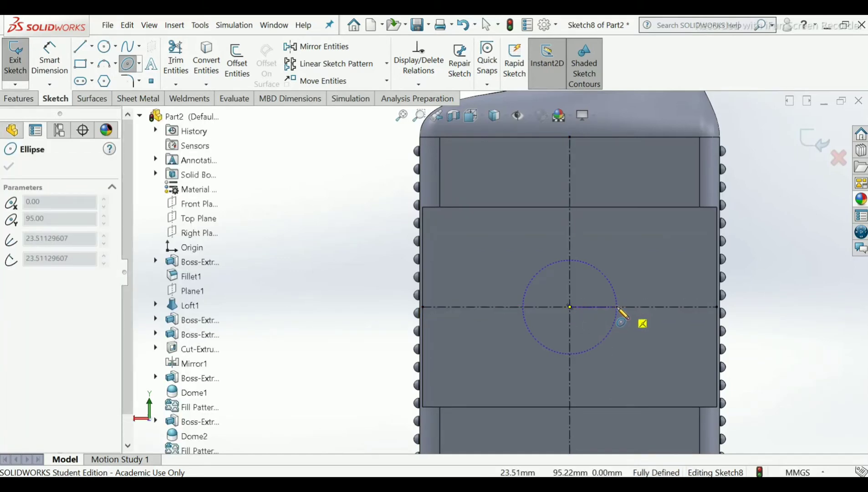
{"action": "left_click", "coordinate": [618, 307]}
{"action": "left_click", "coordinate": [613, 339]}
{"action": "right_click", "coordinate": [613, 340]}
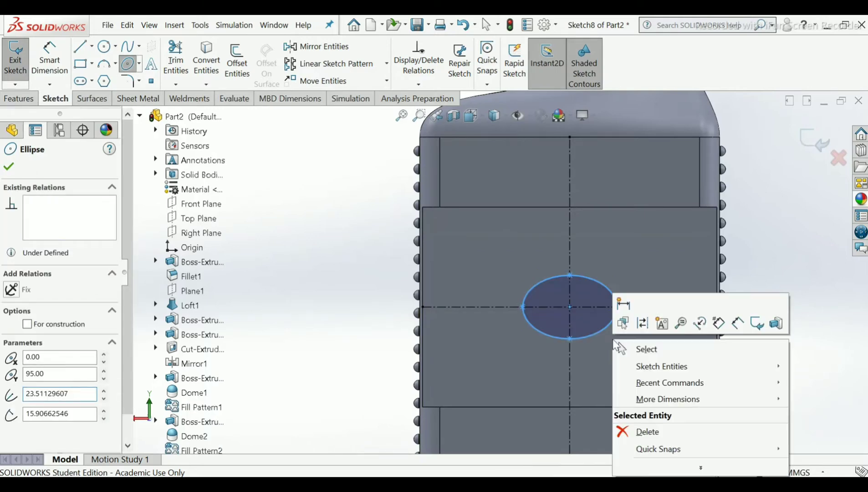
{"action": "left_click", "coordinate": [624, 347]}
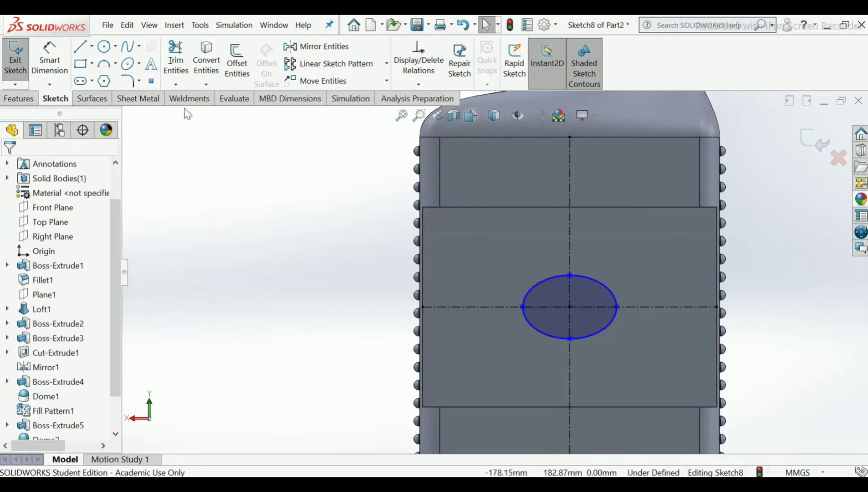
Step: Dimension the ellipse's height between its upper and lower points and set it to 20 mm
{"action": "left_click", "coordinate": [49, 57]}
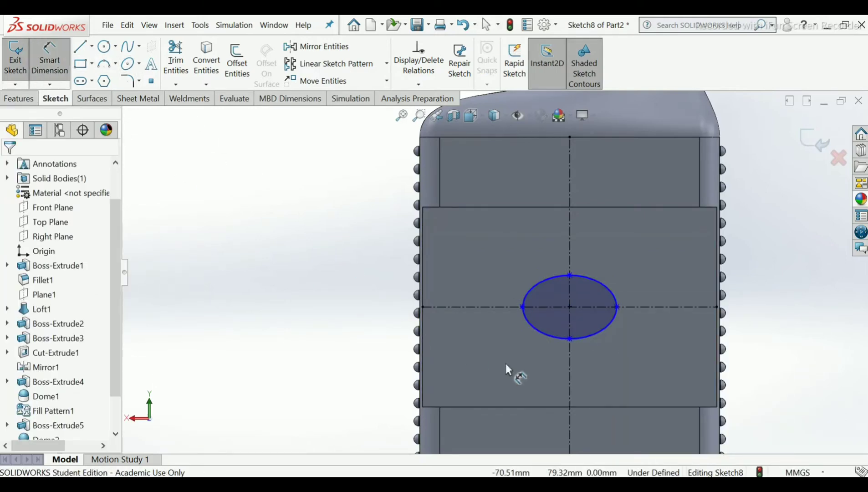
{"action": "left_click", "coordinate": [571, 275]}
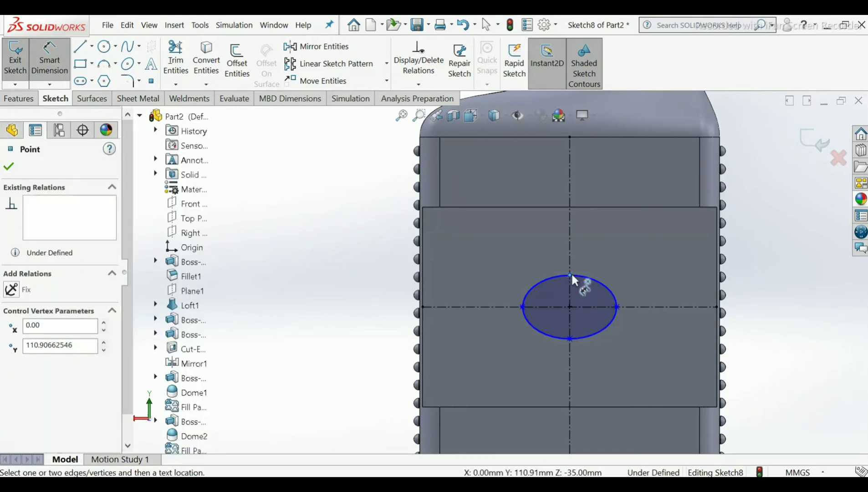
{"action": "left_click", "coordinate": [570, 339]}
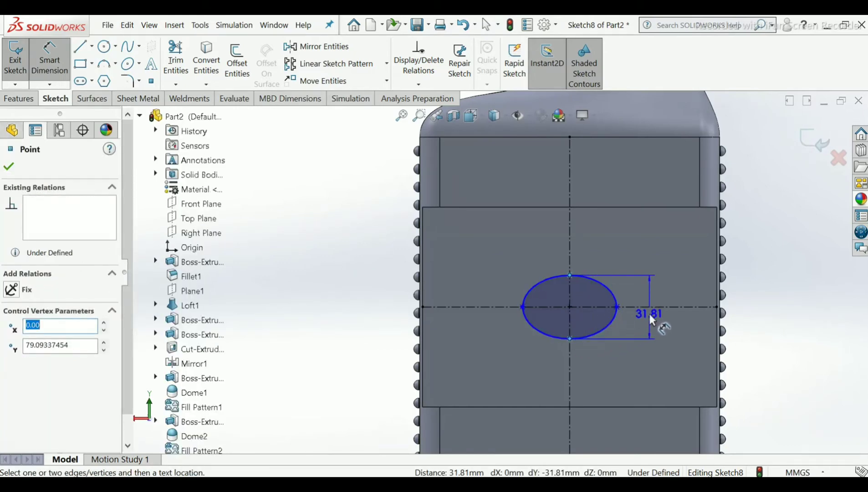
{"action": "left_click", "coordinate": [651, 320]}
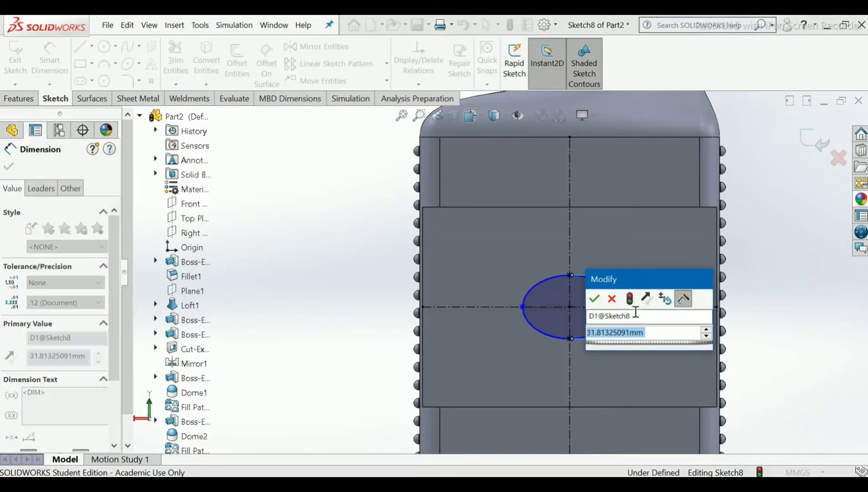
{"action": "type", "text": "25"}
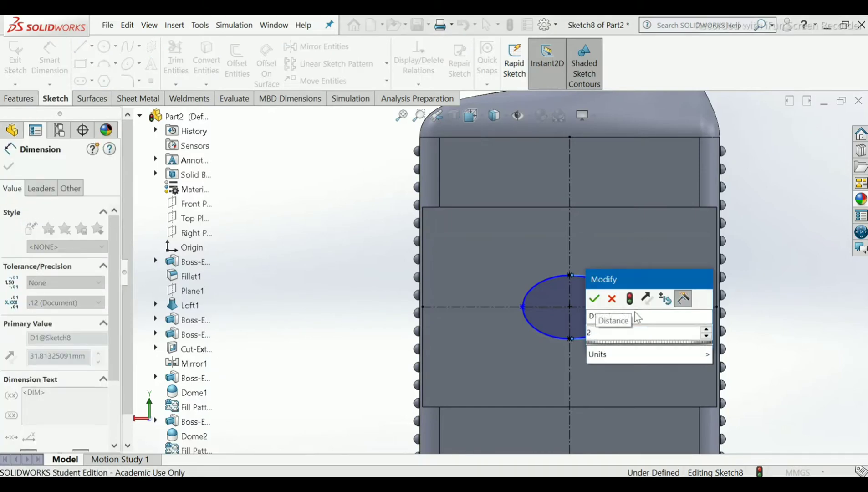
{"action": "key", "text": "Return"}
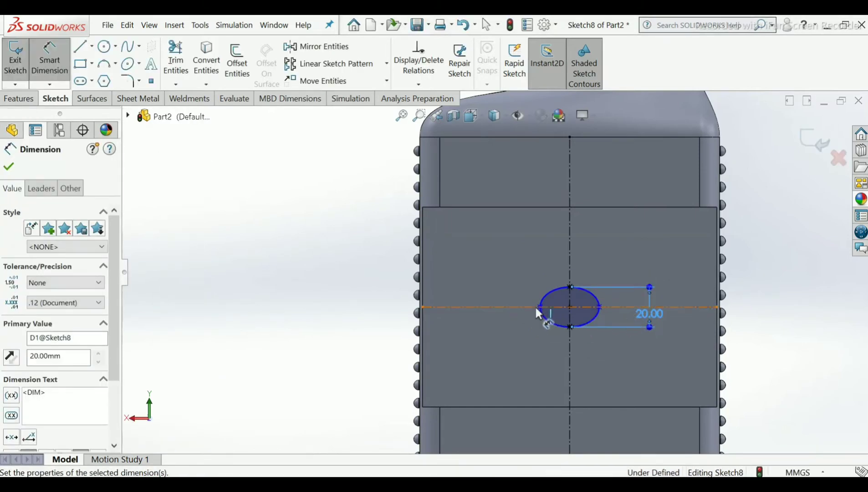
{"action": "left_click", "coordinate": [600, 307]}
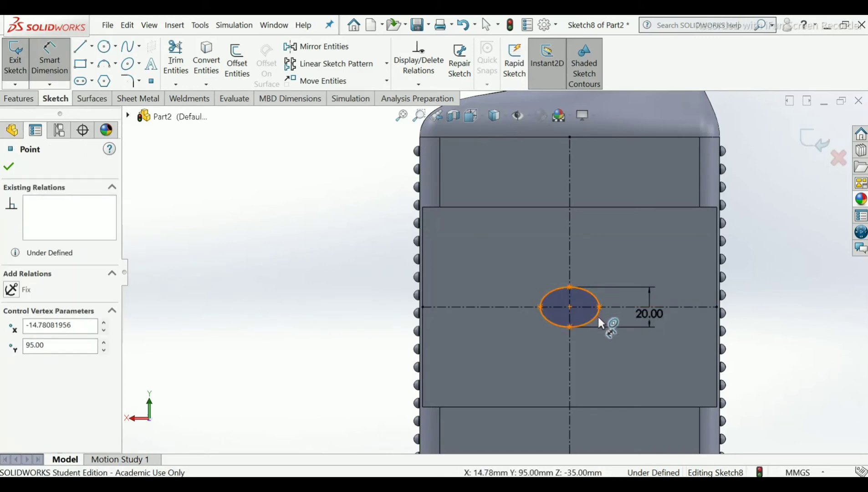
{"action": "left_click", "coordinate": [598, 314]}
{"action": "left_click", "coordinate": [618, 361]}
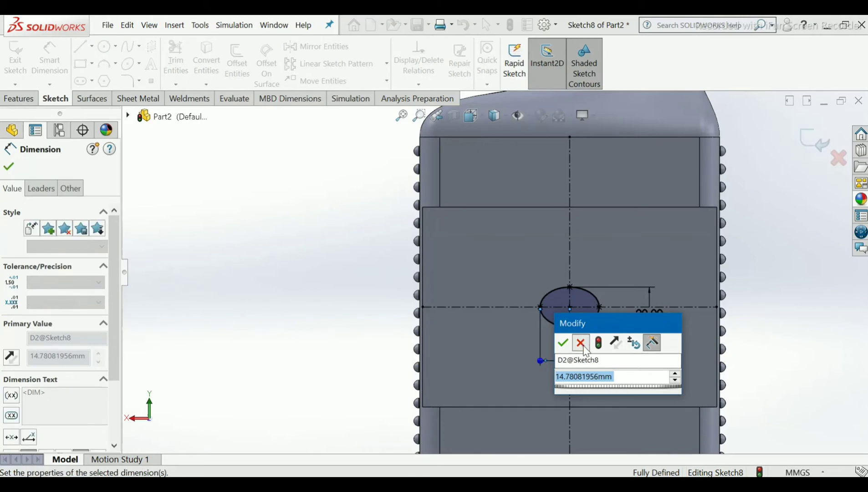
{"action": "left_click", "coordinate": [580, 342]}
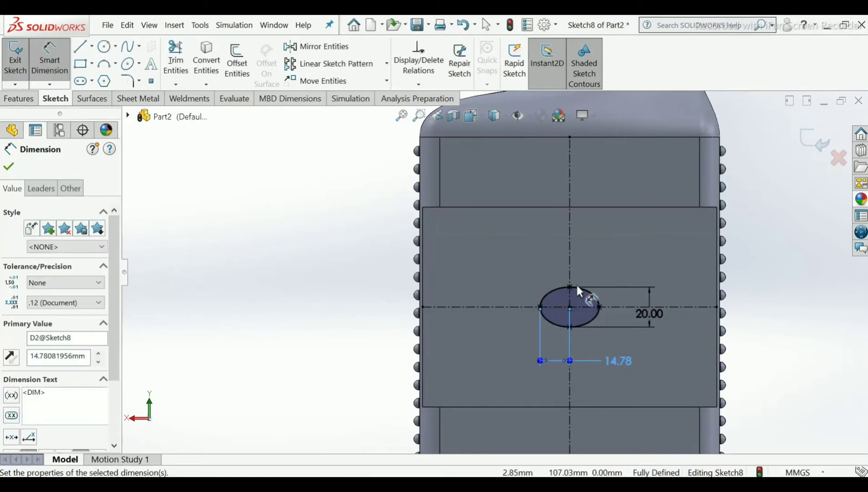
{"action": "left_click", "coordinate": [541, 307]}
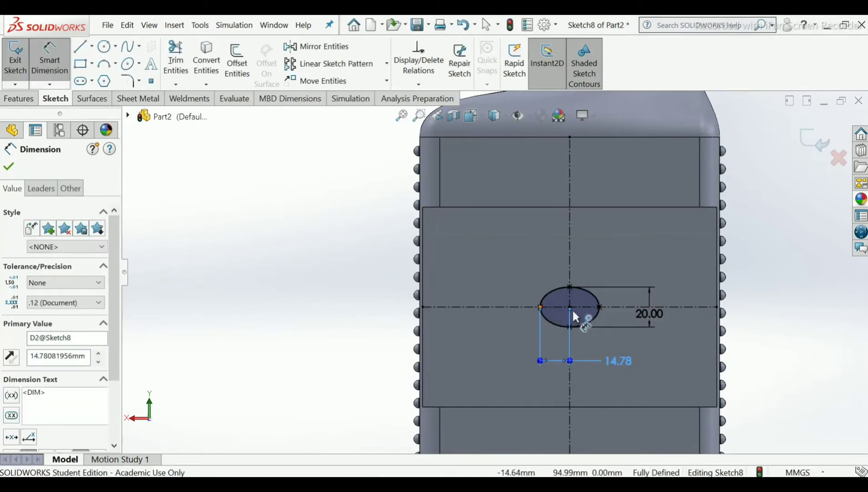
{"action": "left_click", "coordinate": [599, 307]}
{"action": "left_click", "coordinate": [591, 265]}
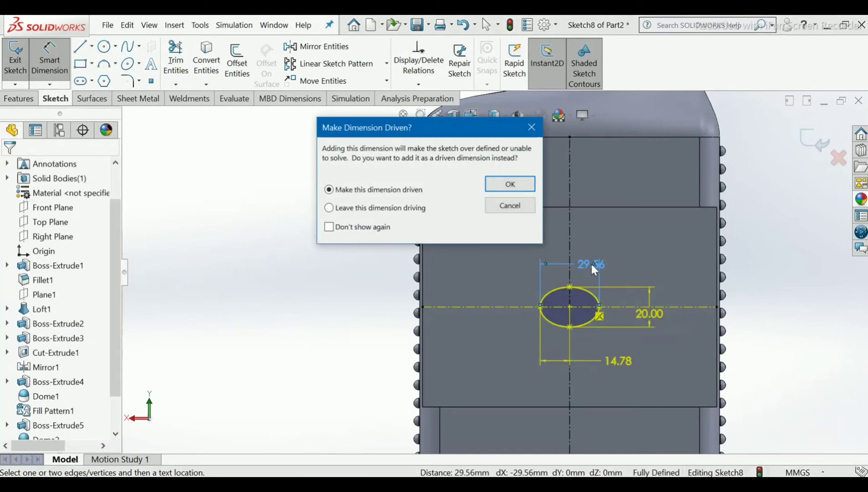
{"action": "left_click", "coordinate": [522, 204]}
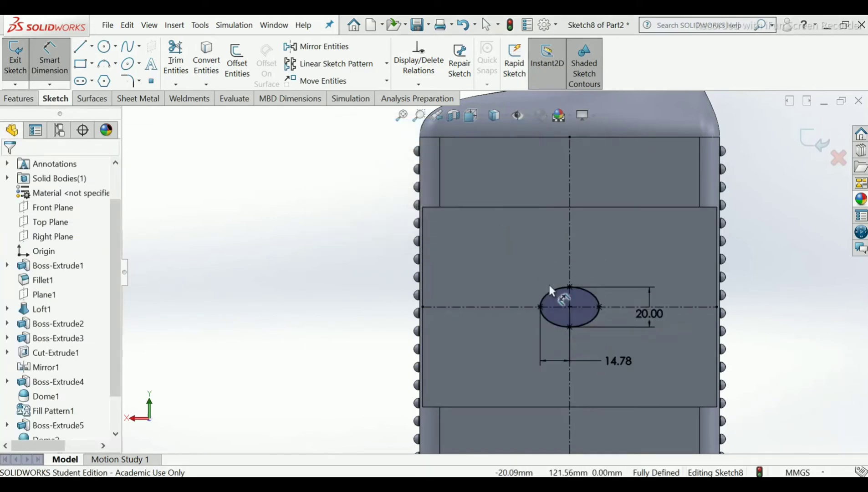
{"action": "left_click", "coordinate": [596, 360]}
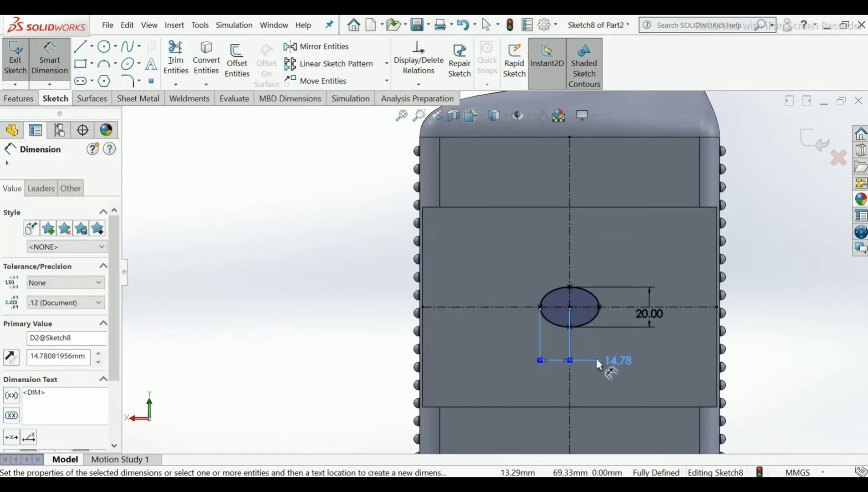
{"action": "key", "text": "Delete"}
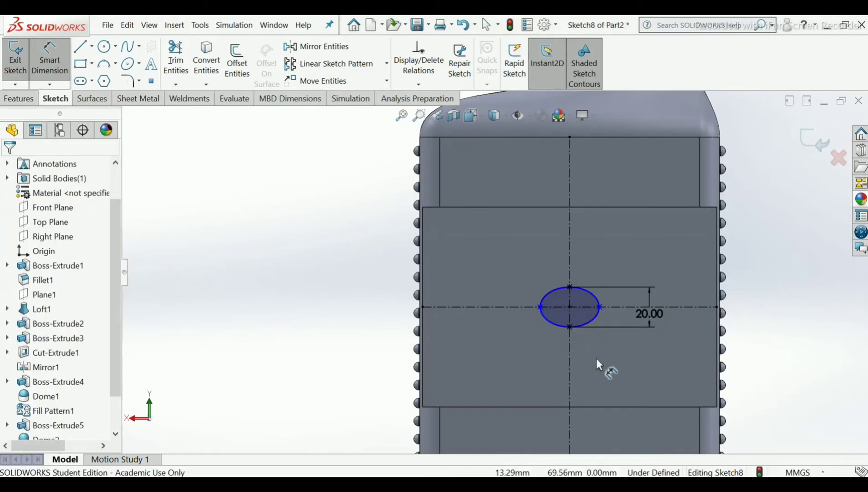
Step: Dimension the ellipse's full width between its two side points
{"action": "left_click", "coordinate": [541, 308]}
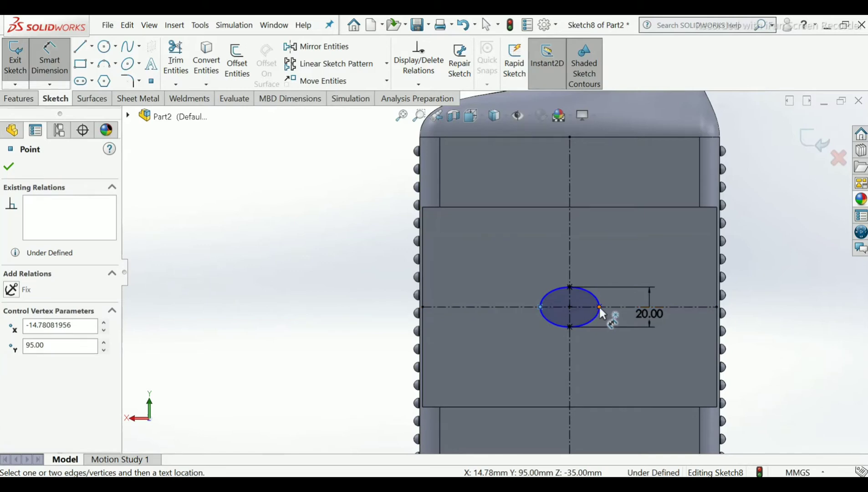
Step: Dimension the ellipse's horizontal axis at 34 mm and close the sketch
{"action": "left_click", "coordinate": [598, 307]}
{"action": "left_click", "coordinate": [596, 255]}
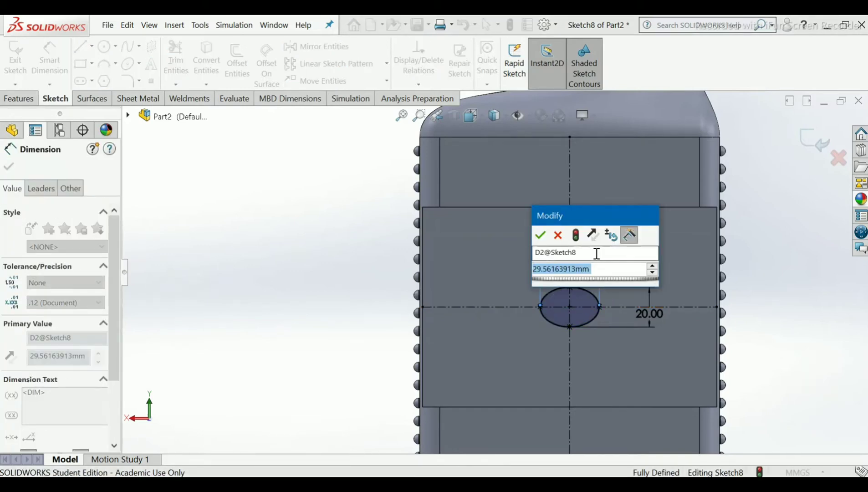
{"action": "type", "text": "34"}
{"action": "key", "text": "Return"}
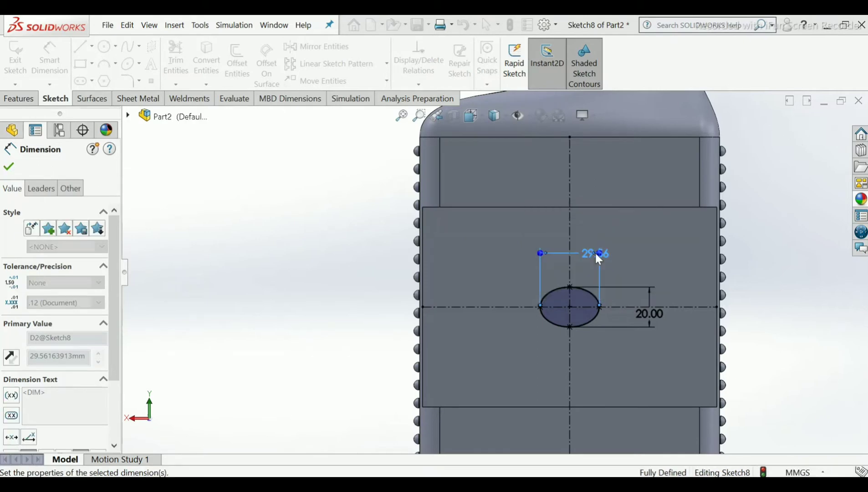
{"action": "left_click", "coordinate": [9, 172]}
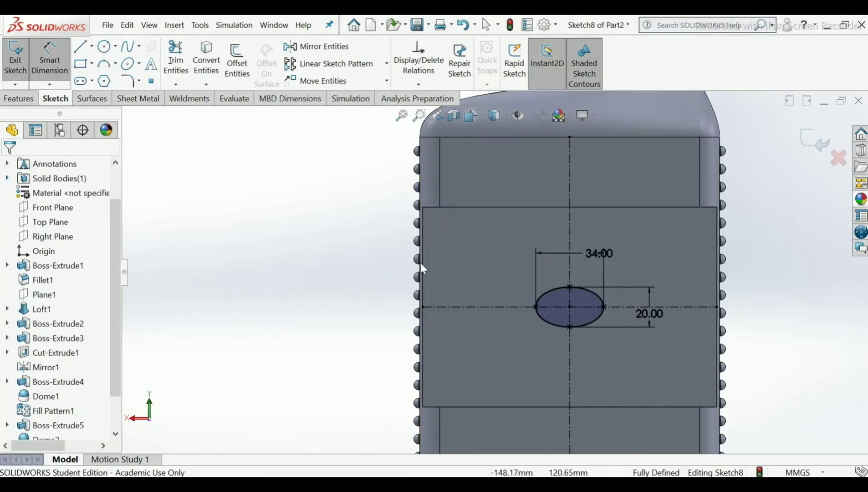
{"action": "scroll", "coordinate": [670, 310], "scroll_direction": "down", "scroll_amount": 4}
{"action": "scroll", "coordinate": [583, 314], "scroll_direction": "up", "scroll_amount": 3}
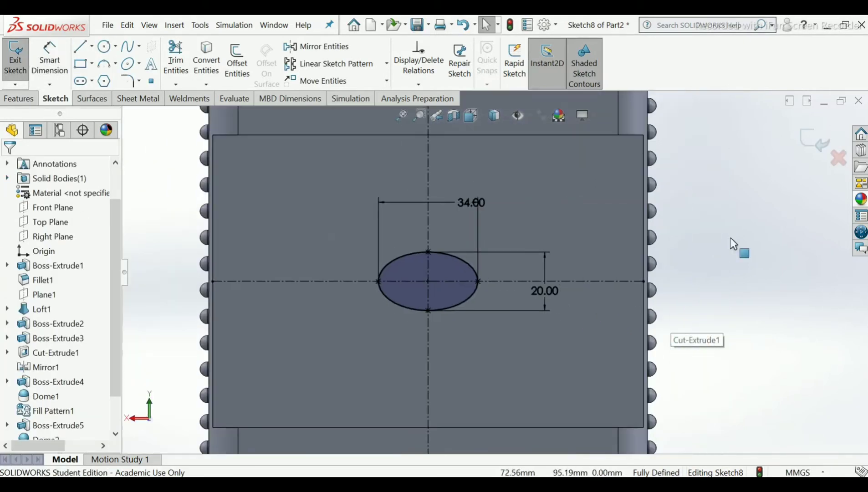
{"action": "left_click", "coordinate": [806, 145]}
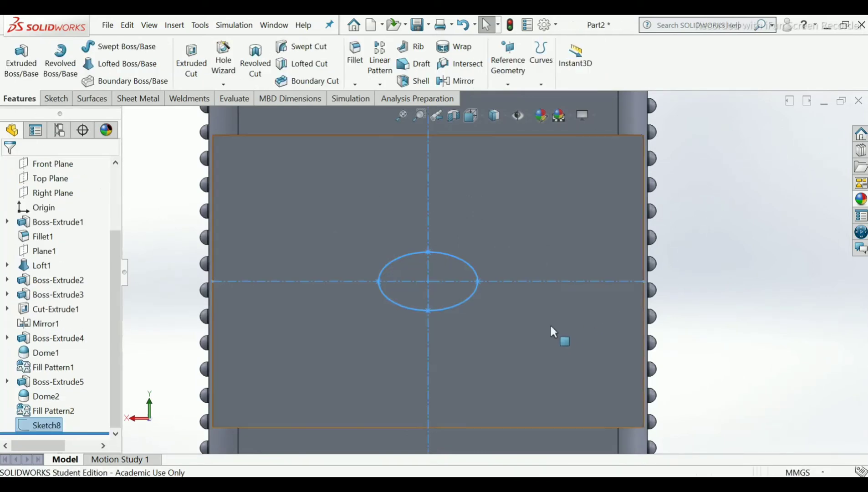
Step: Sketch three circles on the ellipse's face, along the horizontal centerline beside the ellipse, with radii of about 3.5, 5.1 and 5.2 mm going outward
{"action": "left_click", "coordinate": [550, 324]}
{"action": "left_click", "coordinate": [605, 297]}
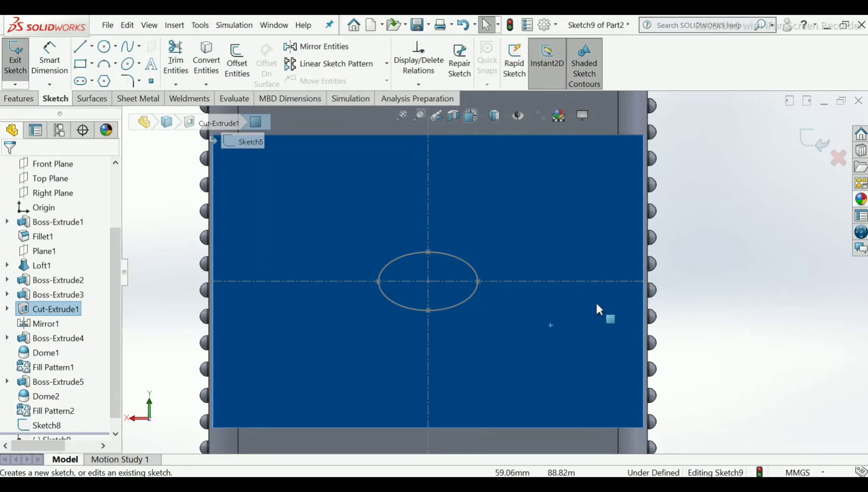
{"action": "left_click", "coordinate": [104, 47]}
{"action": "scroll", "coordinate": [500, 273], "scroll_direction": "up", "scroll_amount": 3}
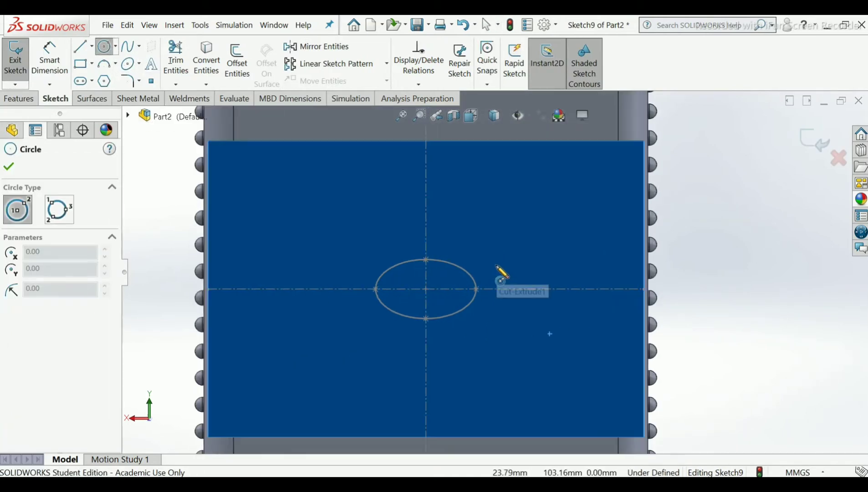
{"action": "left_click", "coordinate": [491, 289]}
{"action": "left_click", "coordinate": [501, 290]}
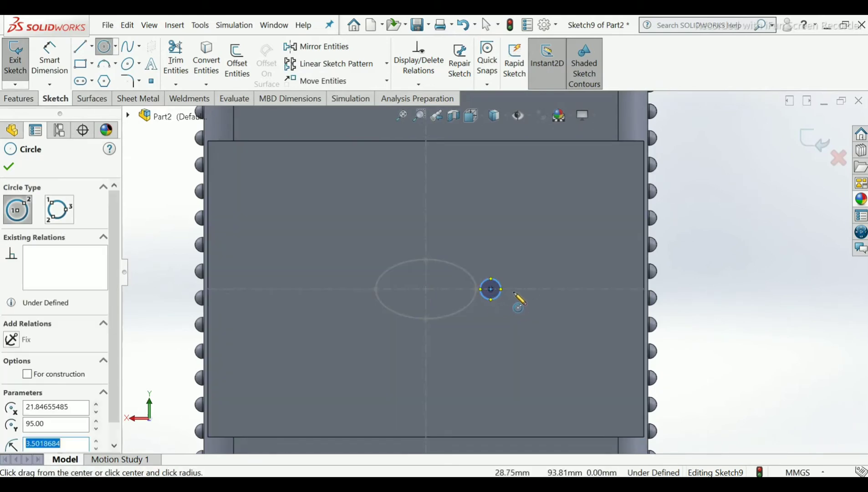
{"action": "left_click", "coordinate": [521, 289]}
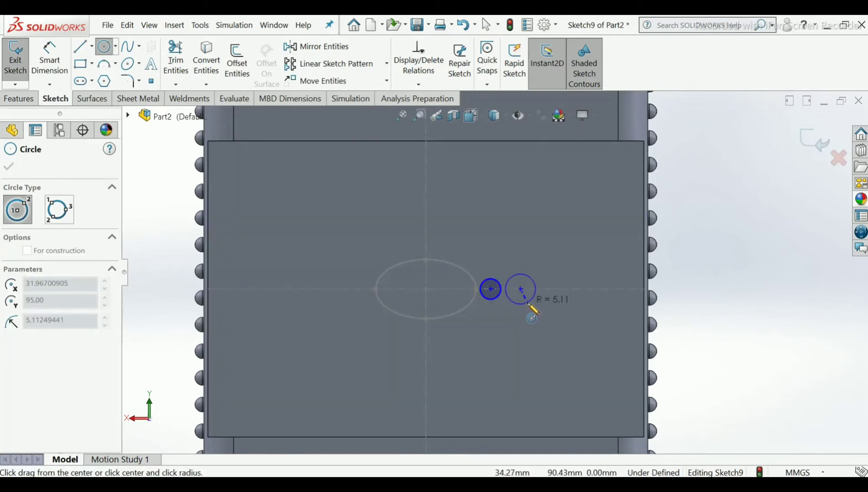
{"action": "left_click", "coordinate": [531, 299]}
{"action": "left_click", "coordinate": [553, 289]}
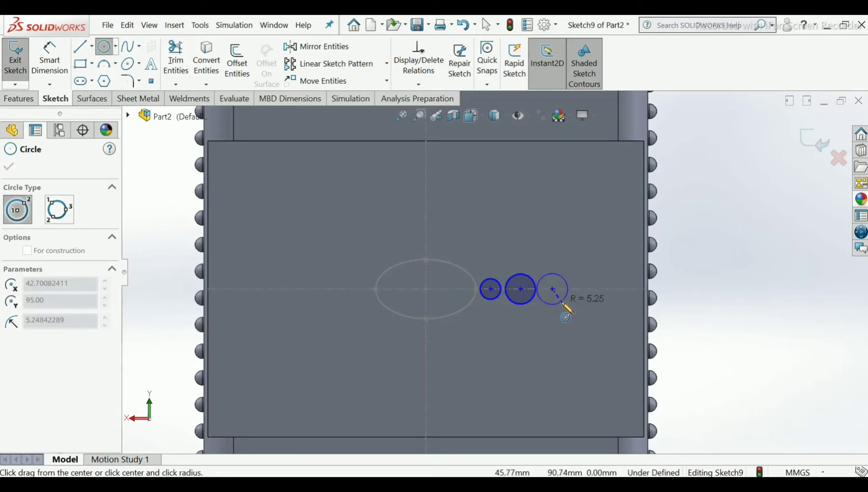
{"action": "left_click", "coordinate": [563, 302]}
{"action": "right_click", "coordinate": [561, 302]}
{"action": "left_click", "coordinate": [583, 318]}
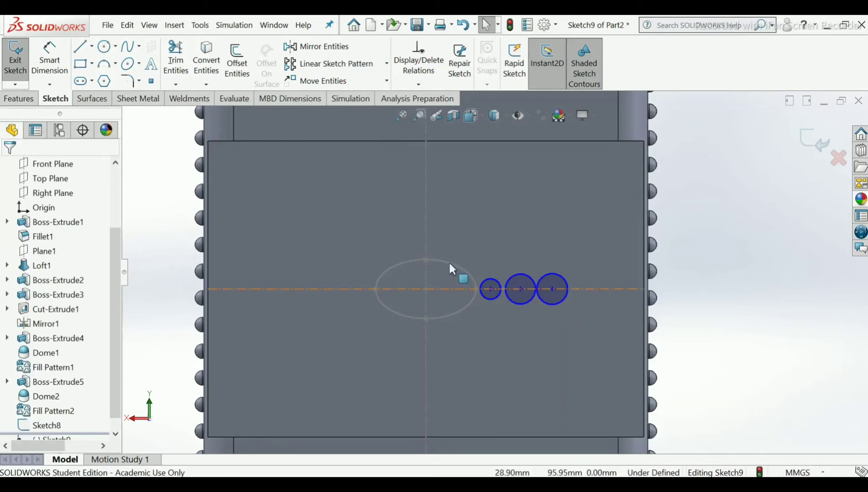
Step: Dimension the distance between the centers of the middle and outermost circles at 10 mm
{"action": "left_click", "coordinate": [49, 61]}
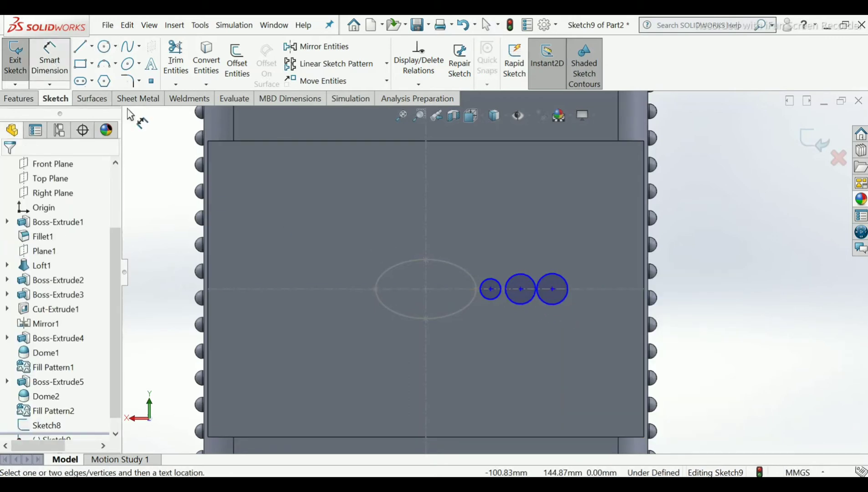
{"action": "left_click", "coordinate": [521, 288]}
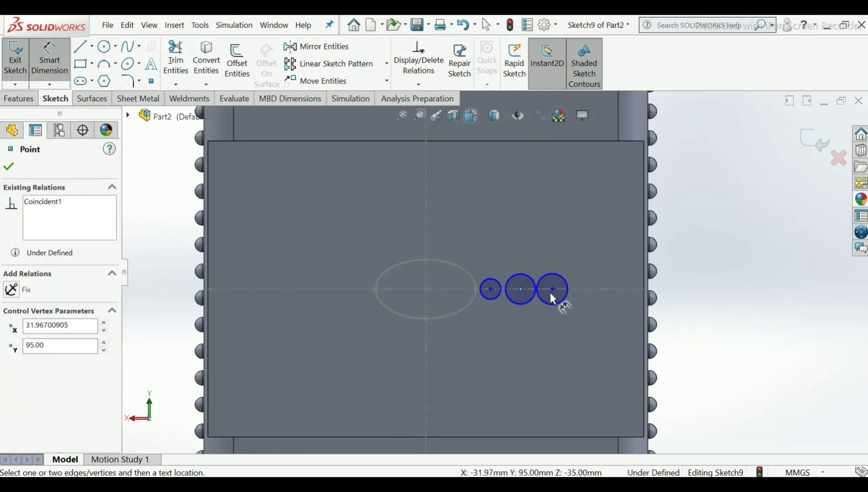
{"action": "left_click", "coordinate": [552, 289]}
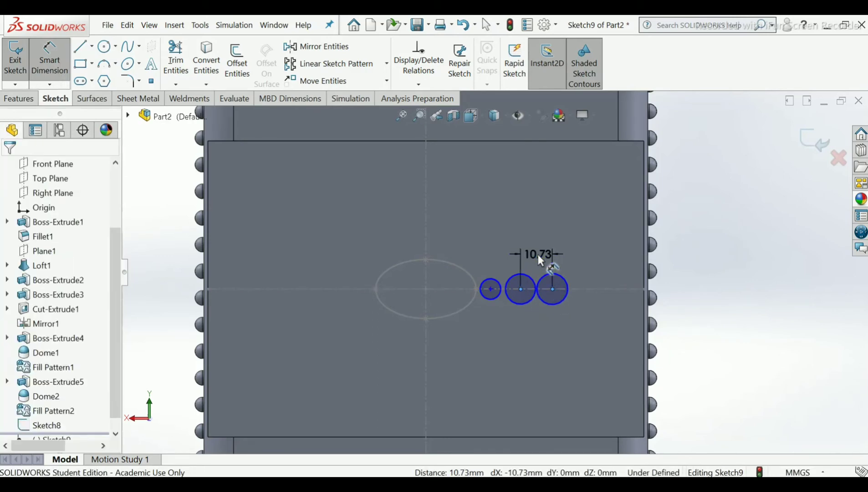
{"action": "left_click", "coordinate": [538, 254]}
{"action": "type", "text": "1"}
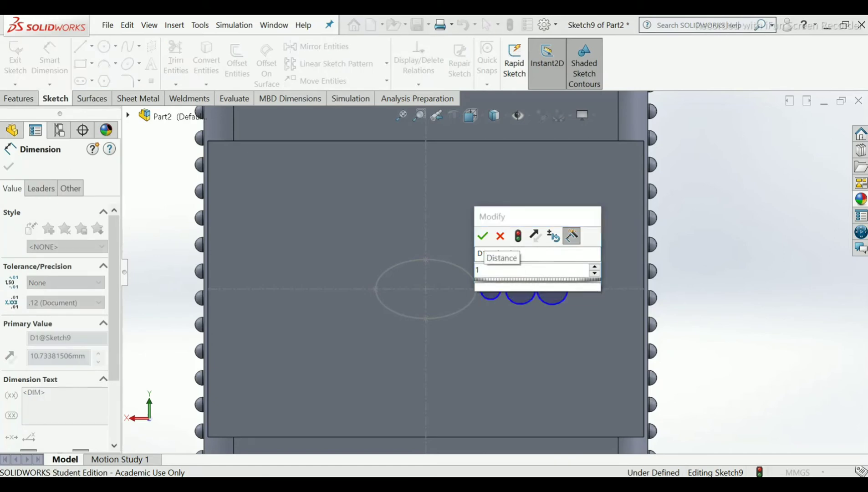
{"action": "type", "text": "0"}
{"action": "key", "text": "Return"}
Step: Dimension the distance between the centers of the smallest and middle circles at 10 mm
{"action": "scroll", "coordinate": [511, 284], "scroll_direction": "down", "scroll_amount": 3}
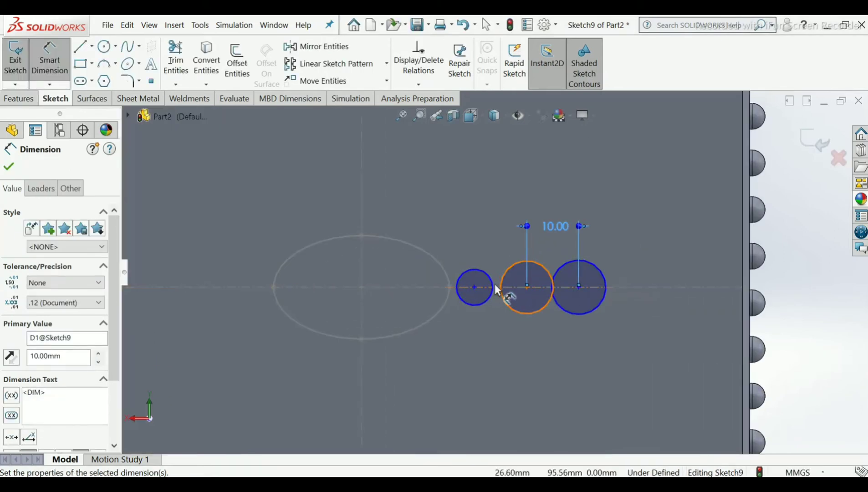
{"action": "left_click", "coordinate": [527, 286]}
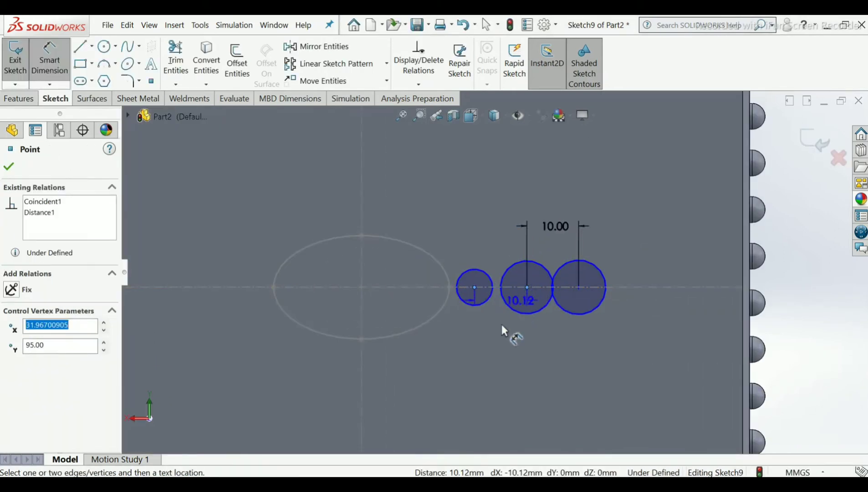
{"action": "left_click", "coordinate": [496, 354]}
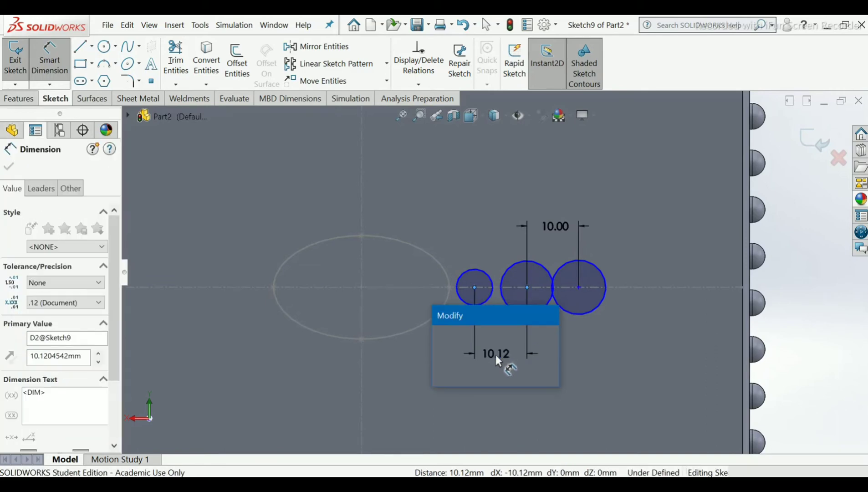
{"action": "type", "text": "10"}
{"action": "key", "text": "Return"}
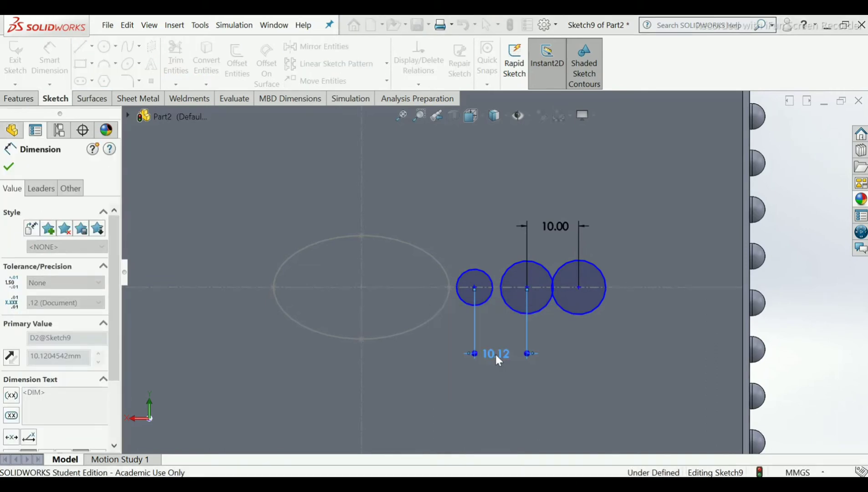
Step: Dimension the smallest circle's diameter at 6 mm and the middle circle's diameter at 8 mm
{"action": "left_click", "coordinate": [487, 305]}
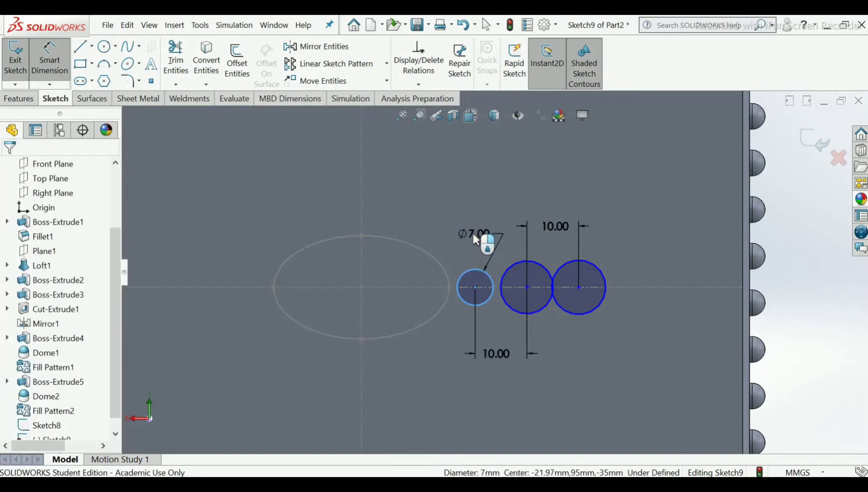
{"action": "left_click", "coordinate": [474, 238]}
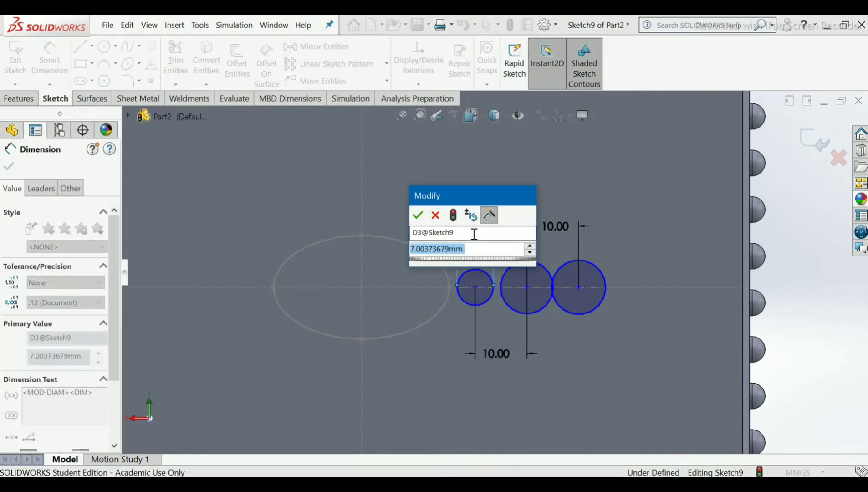
{"action": "type", "text": "6"}
{"action": "key", "text": "Return"}
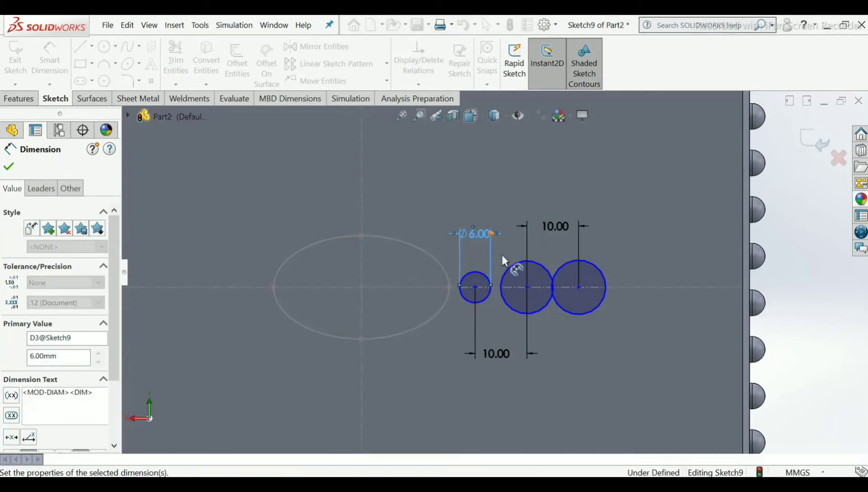
{"action": "left_click", "coordinate": [507, 305]}
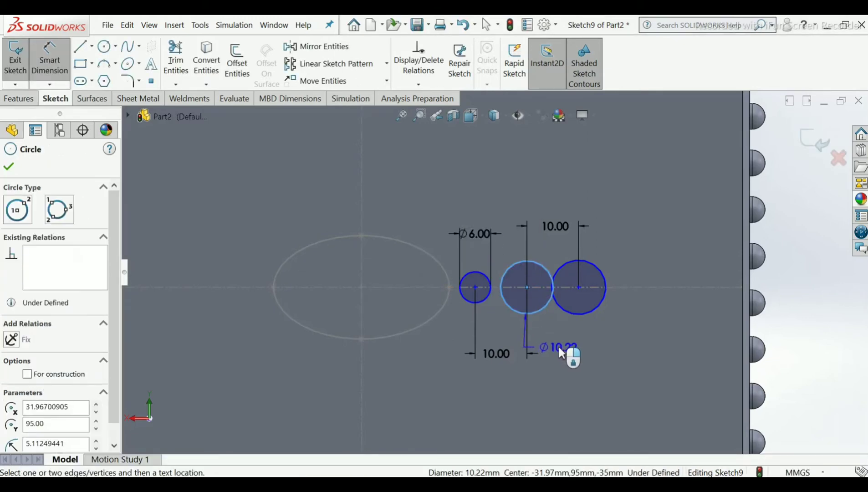
{"action": "left_click", "coordinate": [560, 347]}
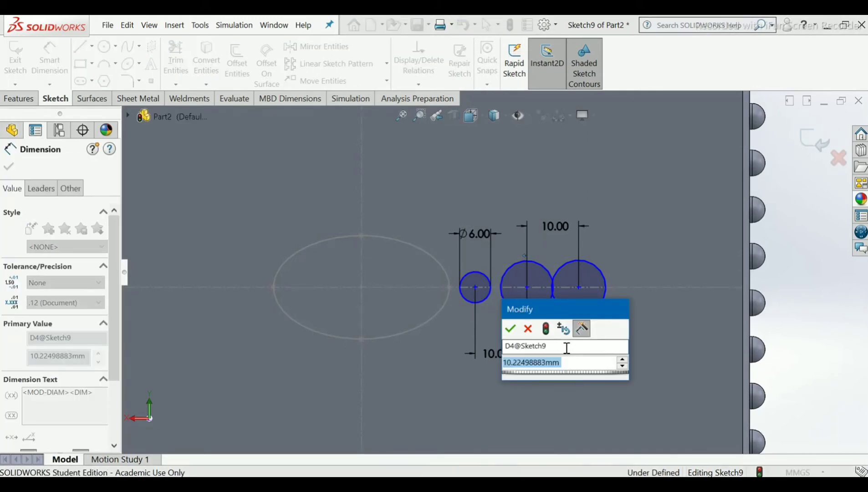
{"action": "type", "text": "8"}
{"action": "key", "text": "Return"}
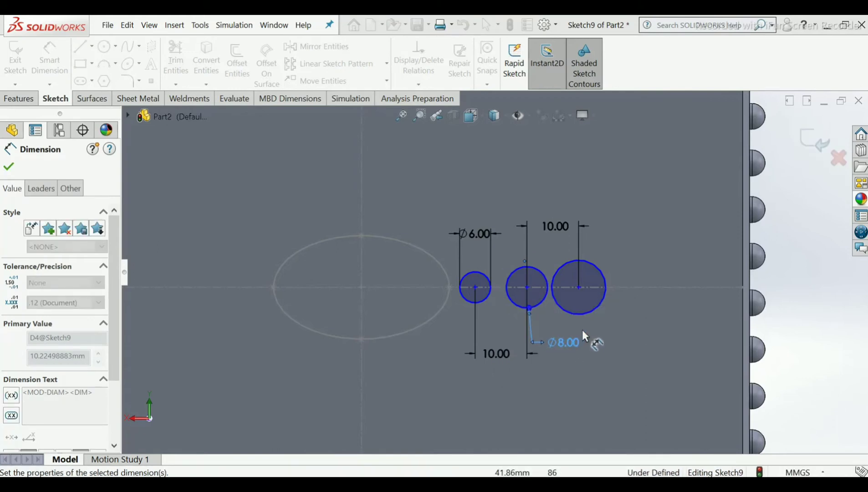
Step: Add a diameter dimension to the outermost circle, accepting its size as drawn
{"action": "left_click", "coordinate": [592, 312]}
{"action": "left_click", "coordinate": [619, 343]}
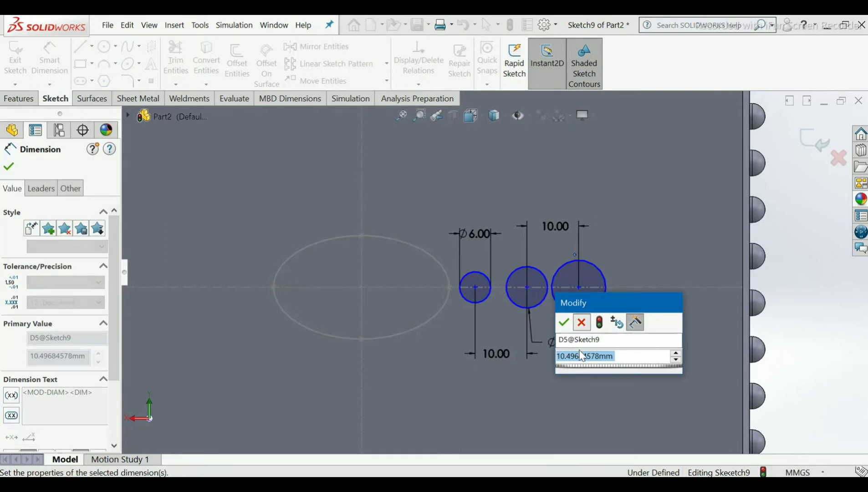
{"action": "left_click", "coordinate": [564, 322]}
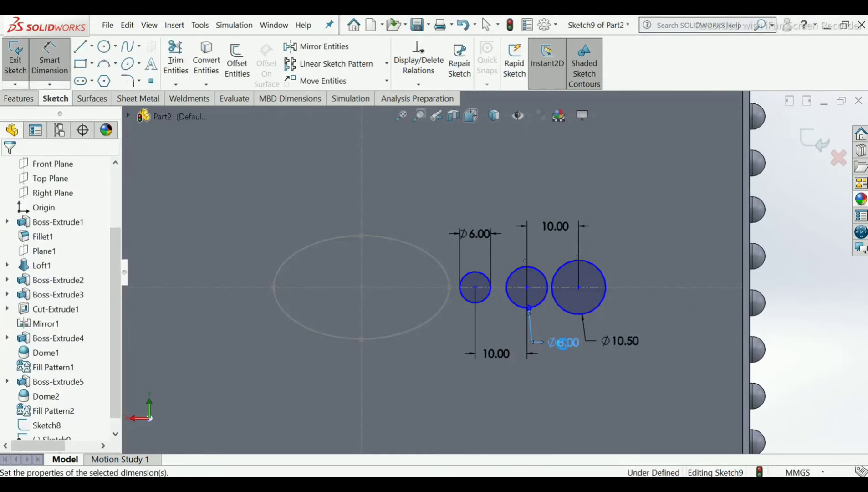
Step: Set the middle circle's diameter to 7 mm and the outermost circle's diameter to 8 mm
{"action": "double_click", "coordinate": [563, 342]}
{"action": "type", "text": "7"}
{"action": "key", "text": "Return"}
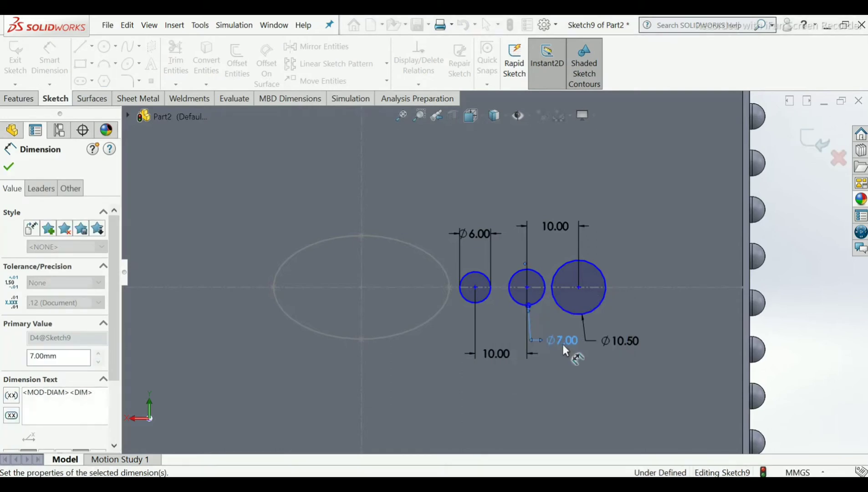
{"action": "left_click", "coordinate": [612, 343]}
{"action": "double_click", "coordinate": [612, 345]}
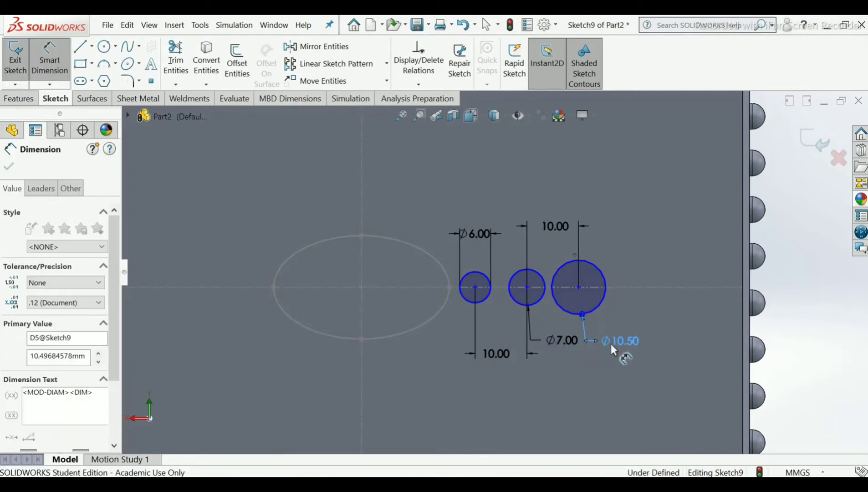
{"action": "type", "text": "8"}
{"action": "key", "text": "Return"}
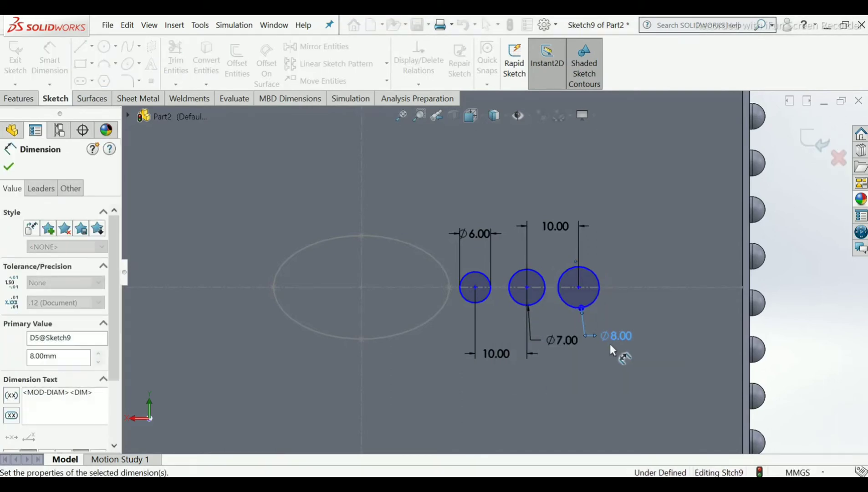
{"action": "left_click", "coordinate": [10, 167]}
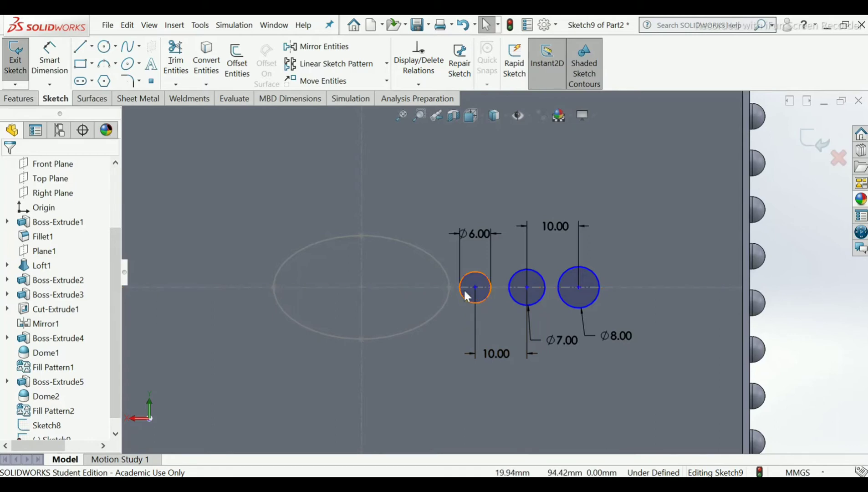
Step: Add a tangent relation between the smallest circle and the ellipse, and finish the sketch
{"action": "left_click", "coordinate": [421, 83]}
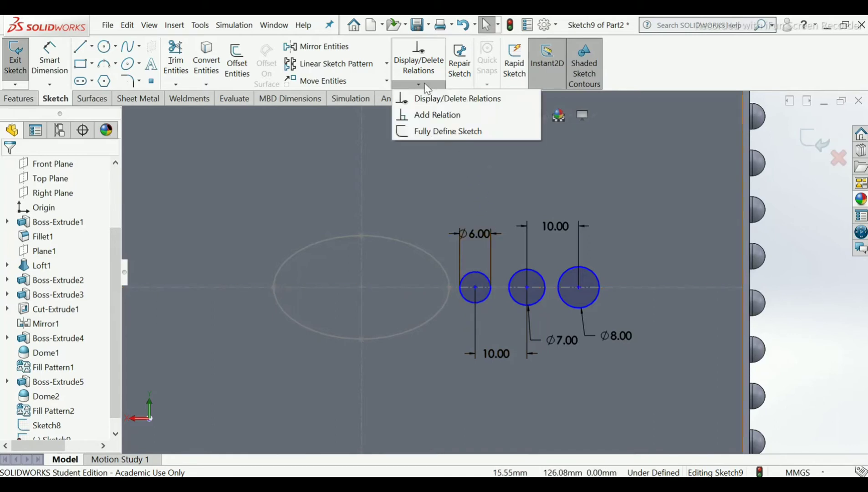
{"action": "left_click", "coordinate": [426, 117]}
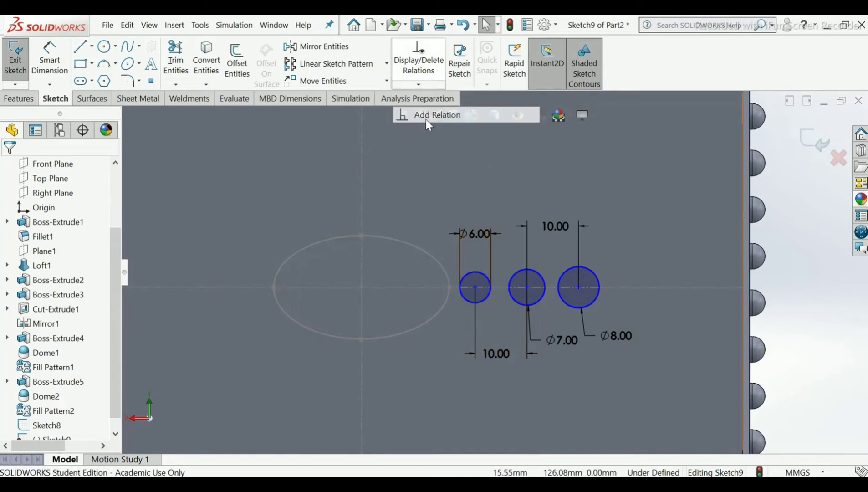
{"action": "left_click", "coordinate": [466, 282]}
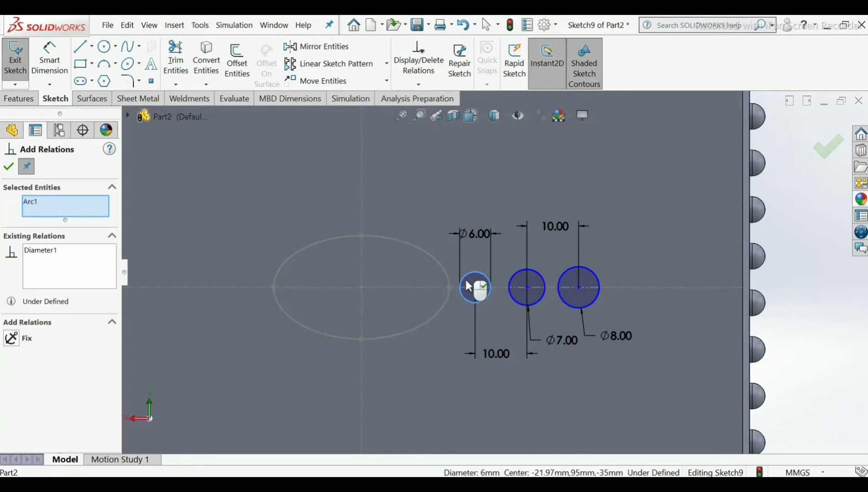
{"action": "left_click", "coordinate": [450, 304]}
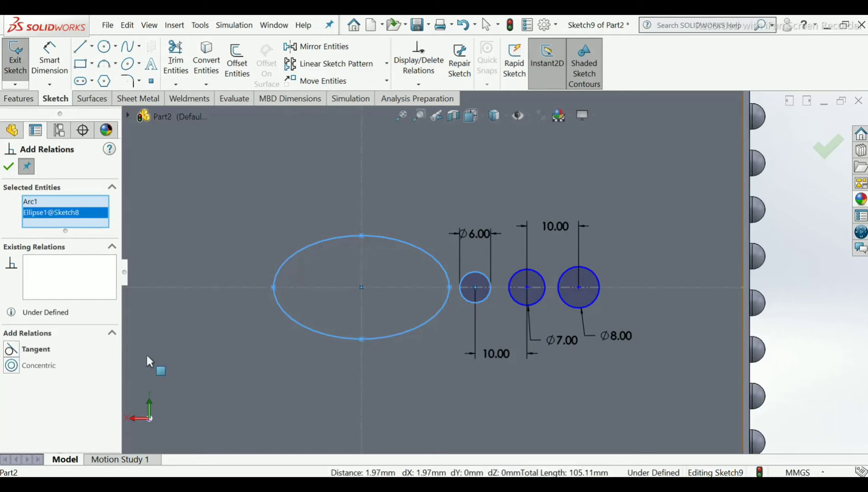
{"action": "left_click", "coordinate": [11, 350]}
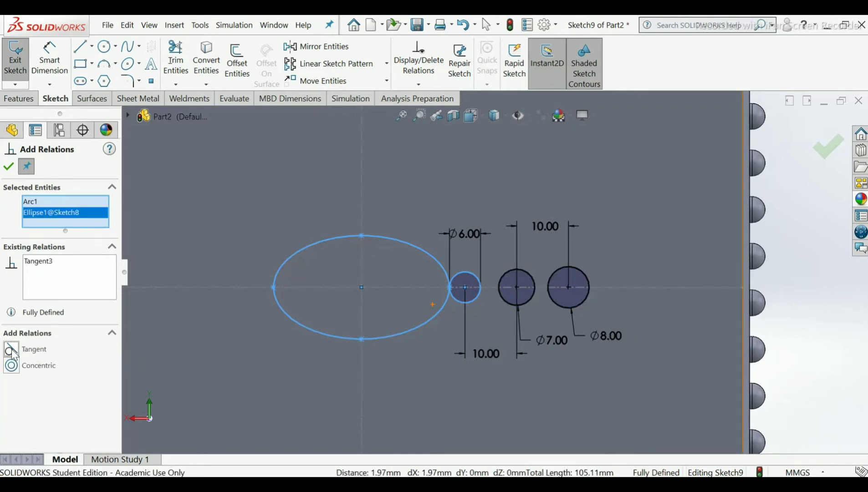
{"action": "left_click", "coordinate": [8, 167]}
{"action": "left_click", "coordinate": [690, 340]}
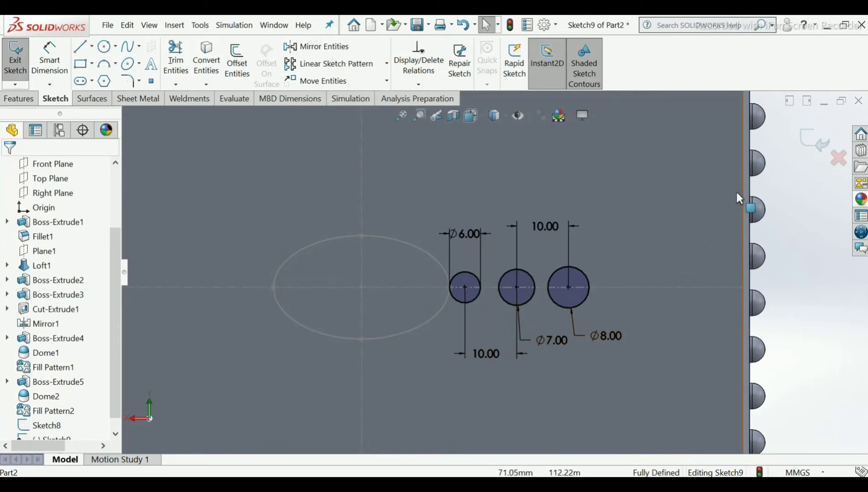
{"action": "left_click", "coordinate": [816, 150]}
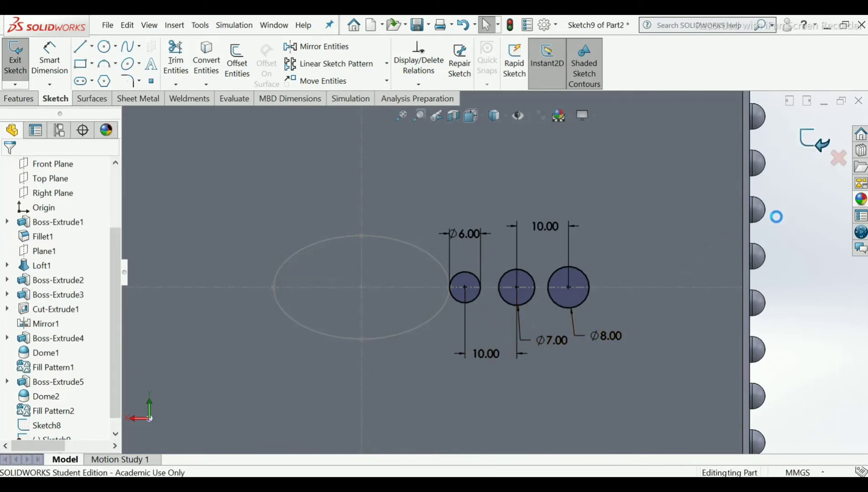
Step: Extrude the three circles as a blind boss 1 mm from the flat face, with the result merged
{"action": "scroll", "coordinate": [737, 266], "scroll_direction": "up", "scroll_amount": 5}
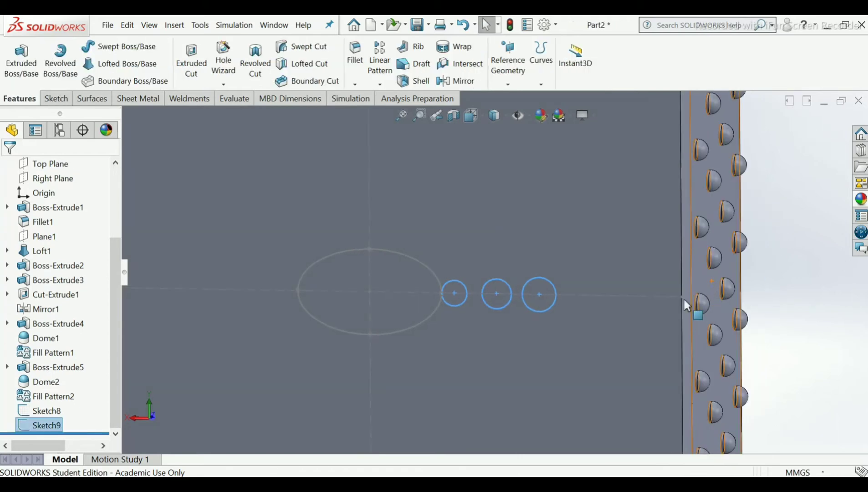
{"action": "left_click", "coordinate": [21, 60]}
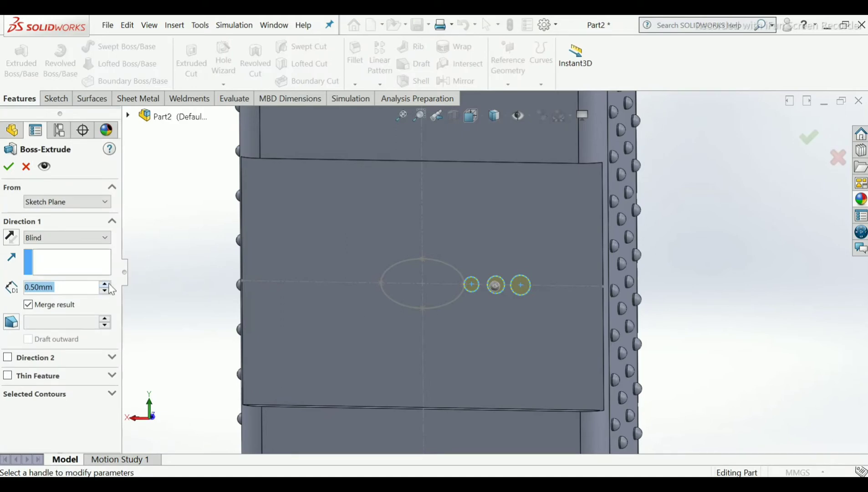
{"action": "type", "text": "1"}
{"action": "key", "text": "Return"}
{"action": "scroll", "coordinate": [545, 273], "scroll_direction": "down", "scroll_amount": 8}
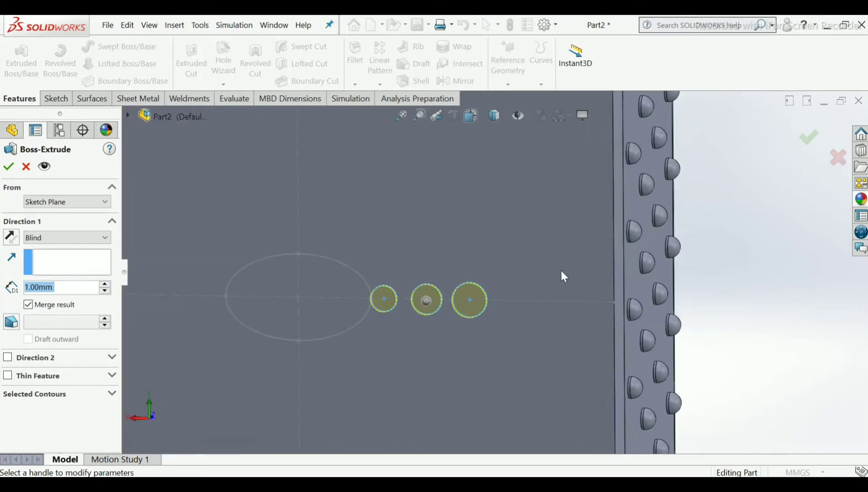
{"action": "scroll", "coordinate": [467, 292], "scroll_direction": "up", "scroll_amount": 8}
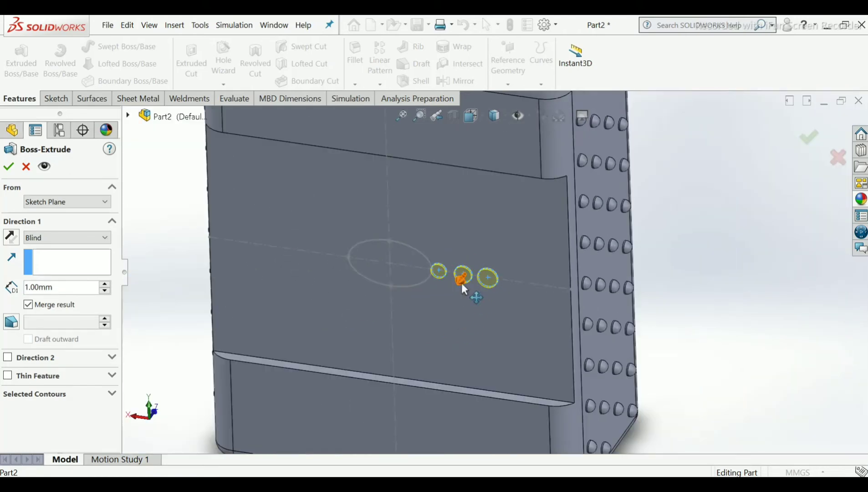
{"action": "left_click", "coordinate": [8, 168]}
Step: Add a 2.5 mm high dome to the end faces of all three extruded circles
{"action": "scroll", "coordinate": [357, 287], "scroll_direction": "down", "scroll_amount": 2}
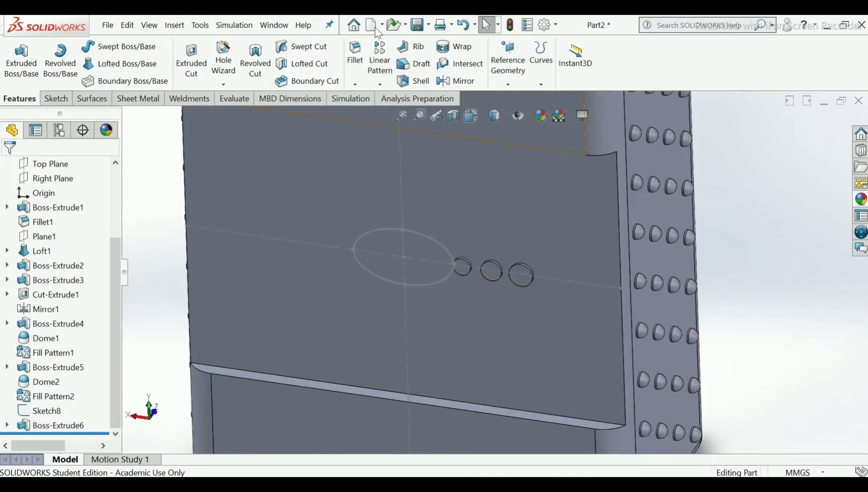
{"action": "left_click", "coordinate": [177, 28]}
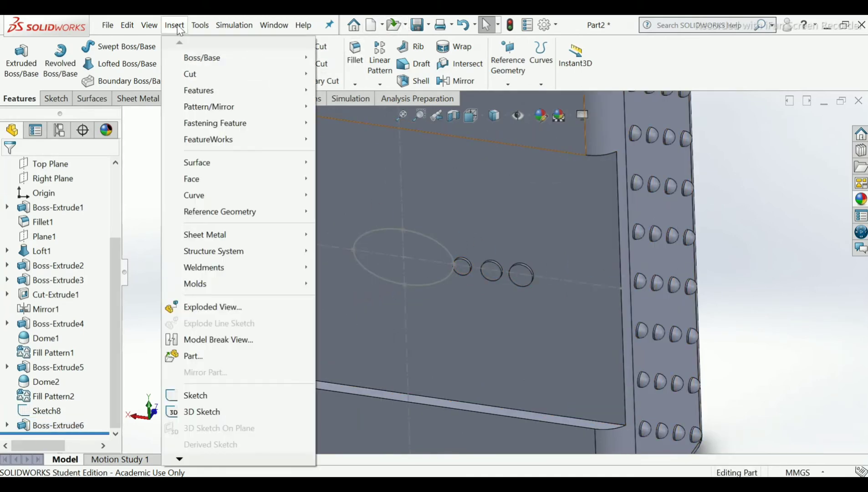
{"action": "mouse_move", "coordinate": [203, 90]}
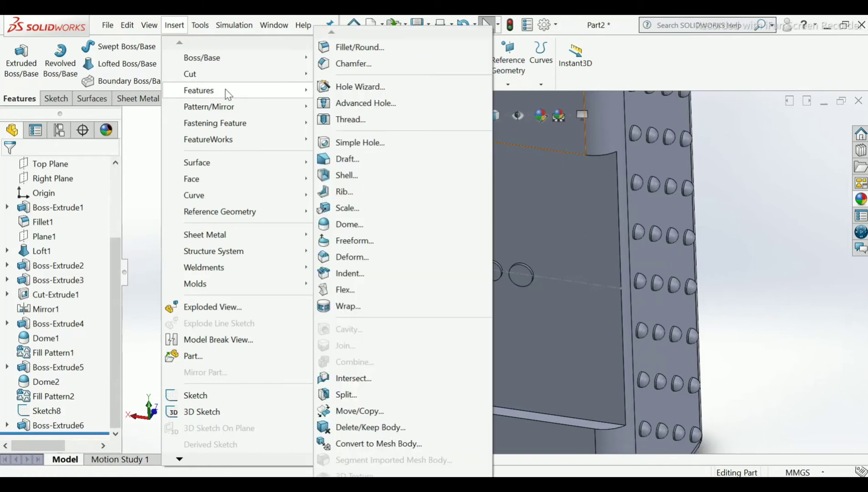
{"action": "left_click", "coordinate": [359, 227]}
{"action": "scroll", "coordinate": [480, 271], "scroll_direction": "down", "scroll_amount": 5}
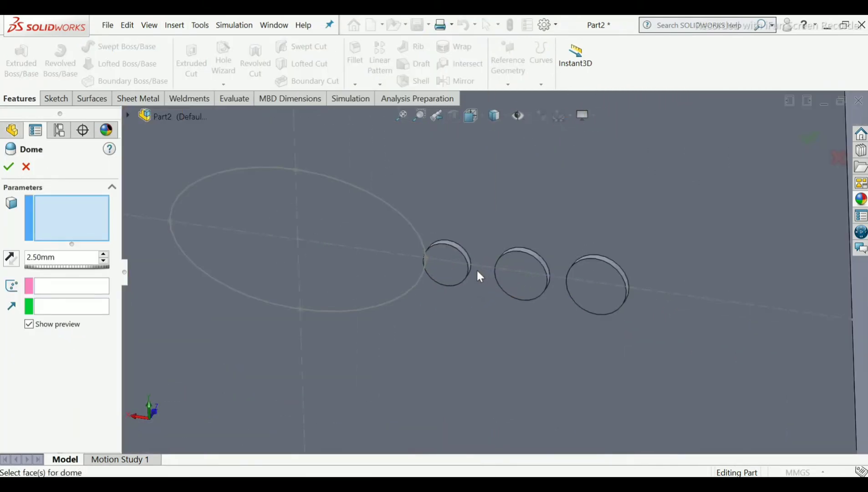
{"action": "left_click", "coordinate": [457, 276]}
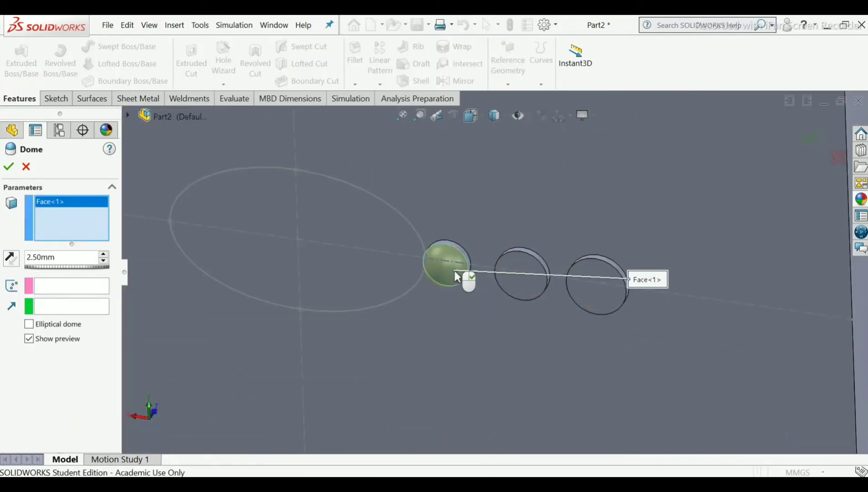
{"action": "left_click", "coordinate": [509, 284]}
{"action": "left_click", "coordinate": [580, 286]}
{"action": "scroll", "coordinate": [501, 328], "scroll_direction": "up", "scroll_amount": 3}
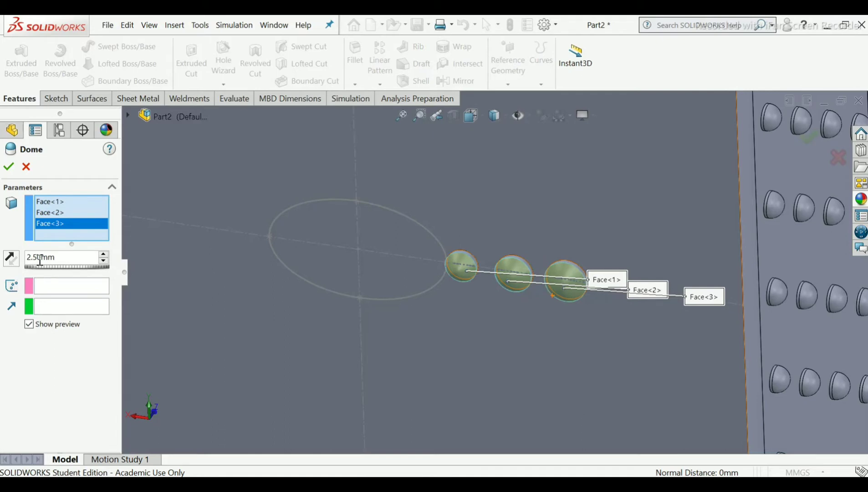
{"action": "left_click", "coordinate": [8, 167]}
{"action": "scroll", "coordinate": [422, 251], "scroll_direction": "up", "scroll_amount": 3}
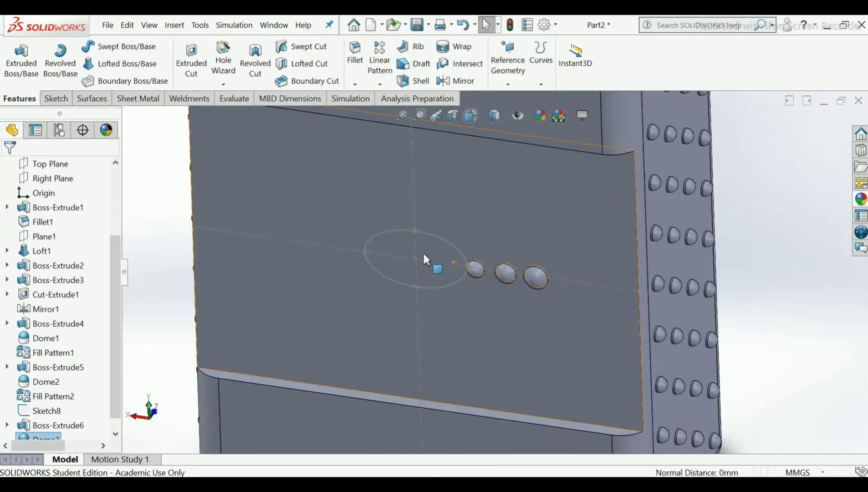
Step: Set up a curve driven pattern of the domes along the ellipse with 6 equally spaced instances, using offset curve and tangent to curve
{"action": "scroll", "coordinate": [423, 254], "scroll_direction": "up", "scroll_amount": 5}
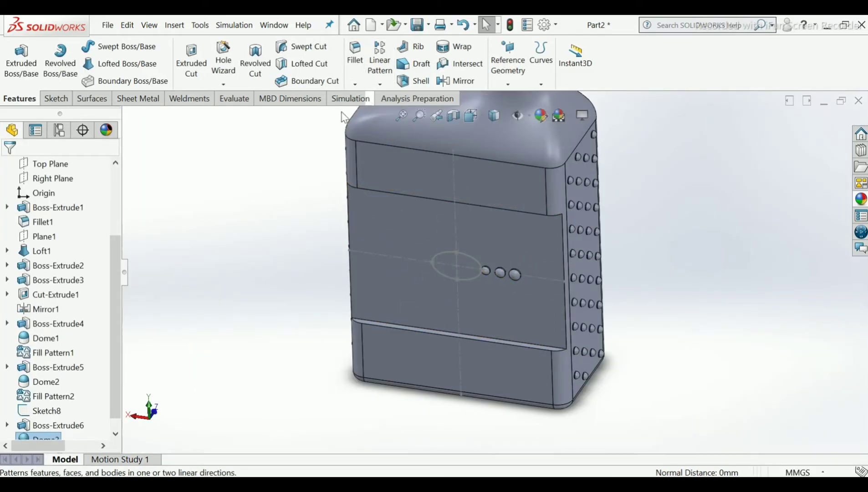
{"action": "left_click", "coordinate": [379, 86]}
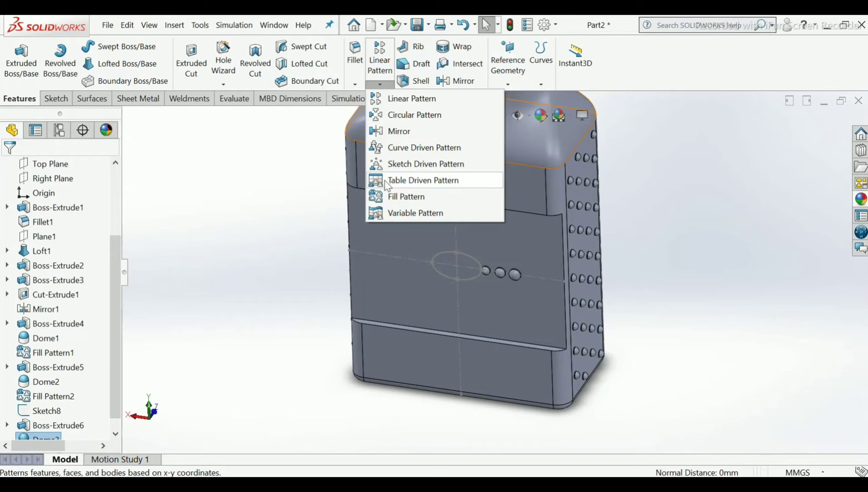
{"action": "left_click", "coordinate": [390, 148]}
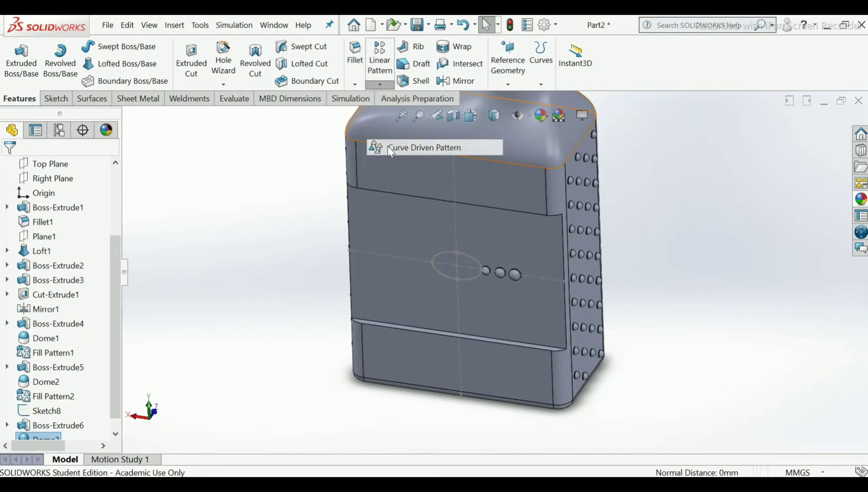
{"action": "scroll", "coordinate": [457, 260], "scroll_direction": "down", "scroll_amount": 2}
{"action": "scroll", "coordinate": [456, 256], "scroll_direction": "down", "scroll_amount": 3}
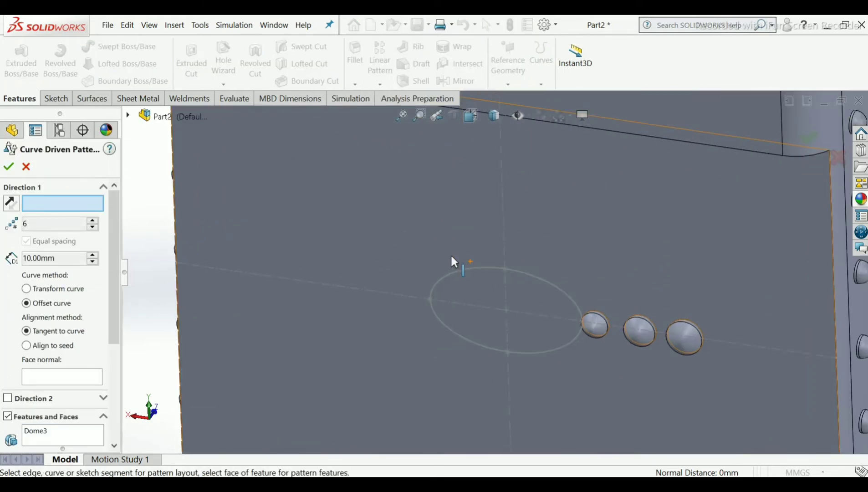
{"action": "scroll", "coordinate": [453, 259], "scroll_direction": "up", "scroll_amount": 2}
{"action": "scroll", "coordinate": [465, 275], "scroll_direction": "down", "scroll_amount": 1}
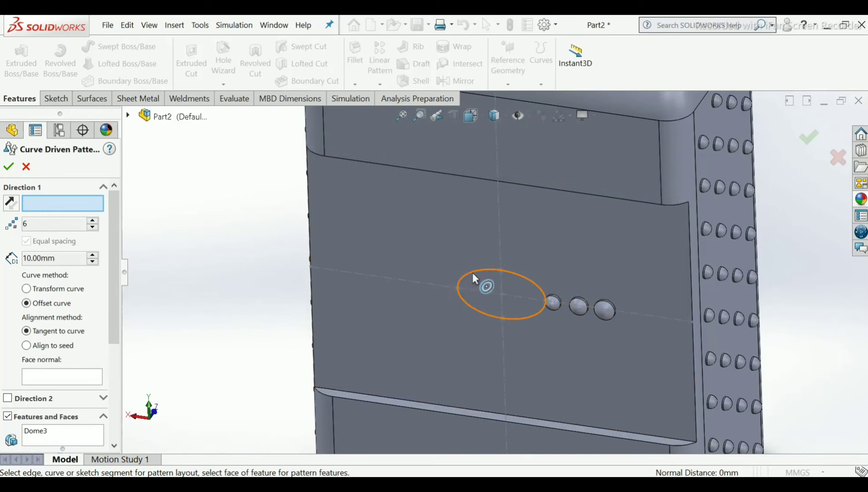
{"action": "left_click", "coordinate": [473, 274]}
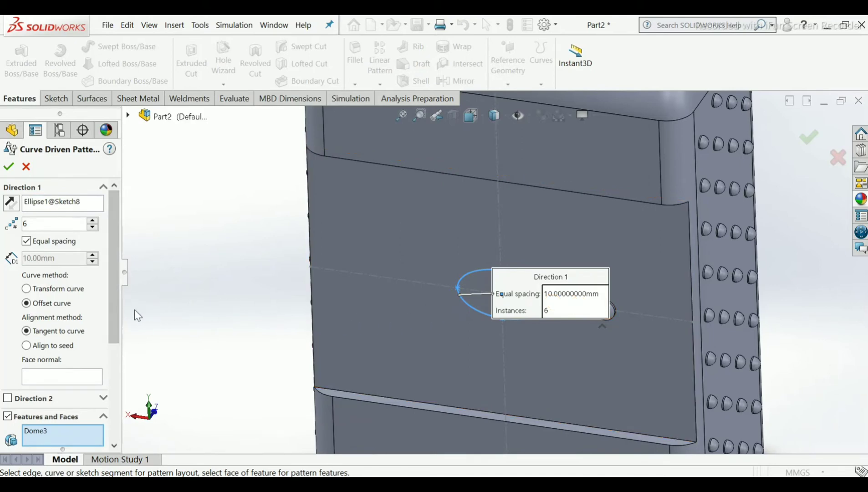
{"action": "left_click_drag", "start_coordinate": [118, 303], "coordinate": [114, 308]}
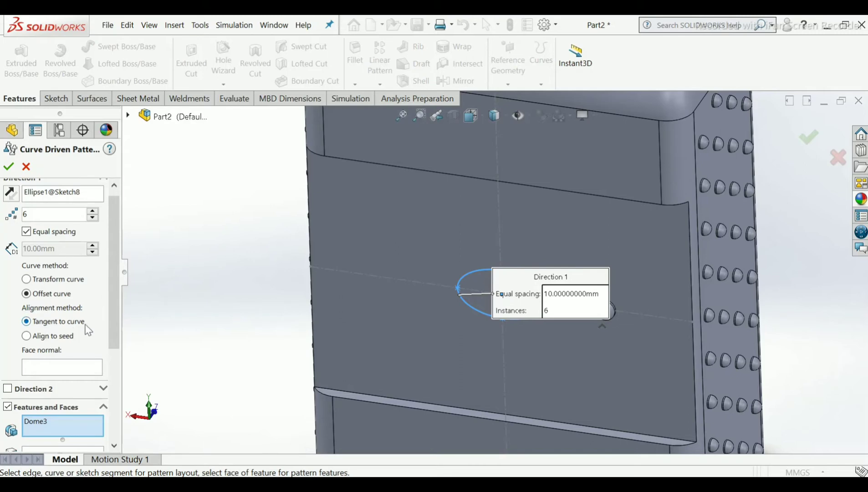
{"action": "scroll", "coordinate": [51, 256], "scroll_direction": "up", "scroll_amount": 1}
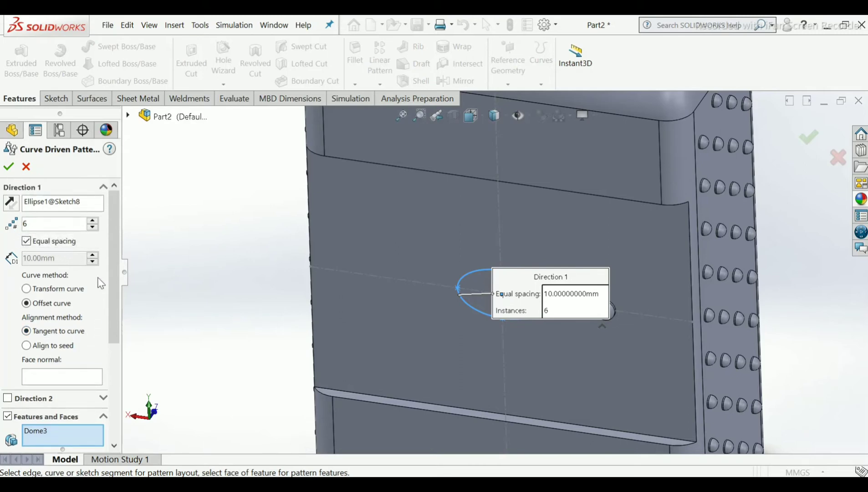
{"action": "mouse_move", "coordinate": [108, 277]}
{"action": "left_mouse_down"}
{"action": "mouse_move", "coordinate": [112, 308]}
{"action": "mouse_move", "coordinate": [117, 272]}
{"action": "left_mouse_up"}
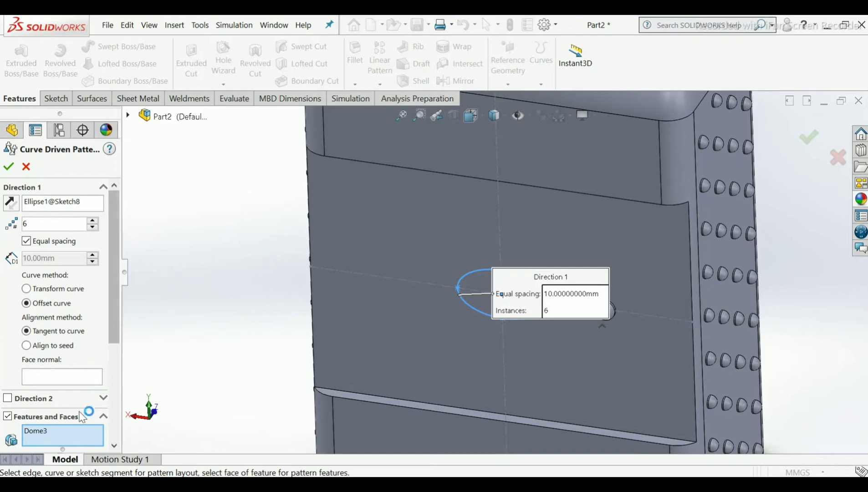
Step: Include the circles' extrusion Boss-Extrude6 in the features of the curve driven pattern and create the pattern
{"action": "left_click", "coordinate": [128, 117]}
{"action": "left_click", "coordinate": [202, 422]}
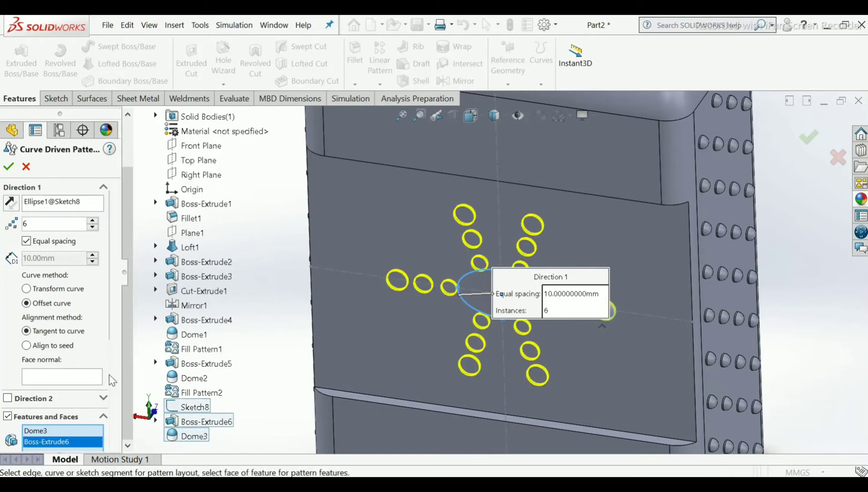
{"action": "scroll", "coordinate": [110, 399], "scroll_direction": "down", "scroll_amount": 3}
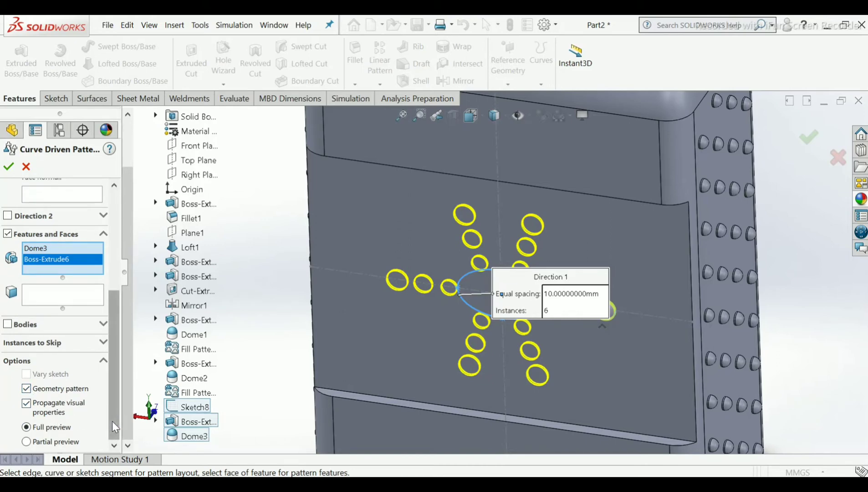
{"action": "scroll", "coordinate": [115, 427], "scroll_direction": "up", "scroll_amount": 6}
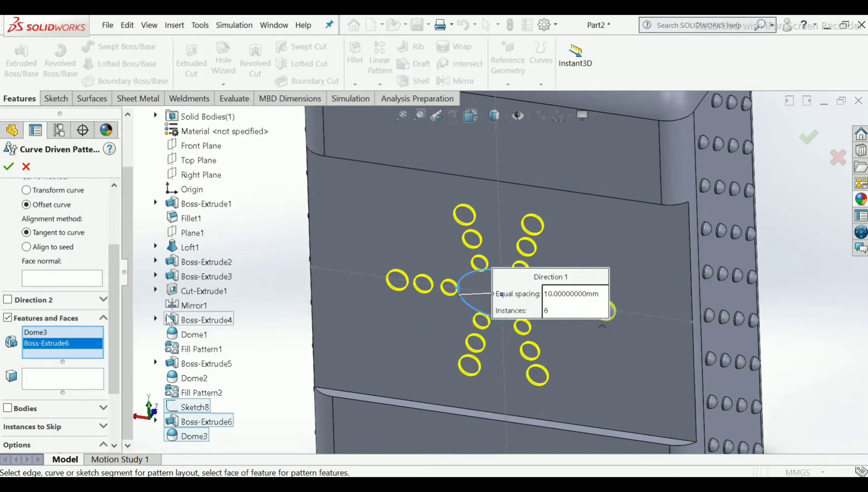
{"action": "scroll", "coordinate": [114, 312], "scroll_direction": "up", "scroll_amount": 3}
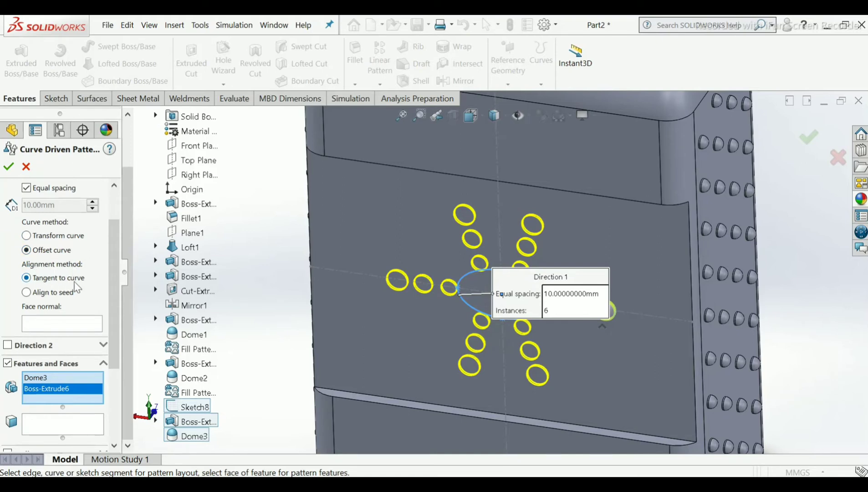
{"action": "scroll", "coordinate": [114, 303], "scroll_direction": "up", "scroll_amount": 3}
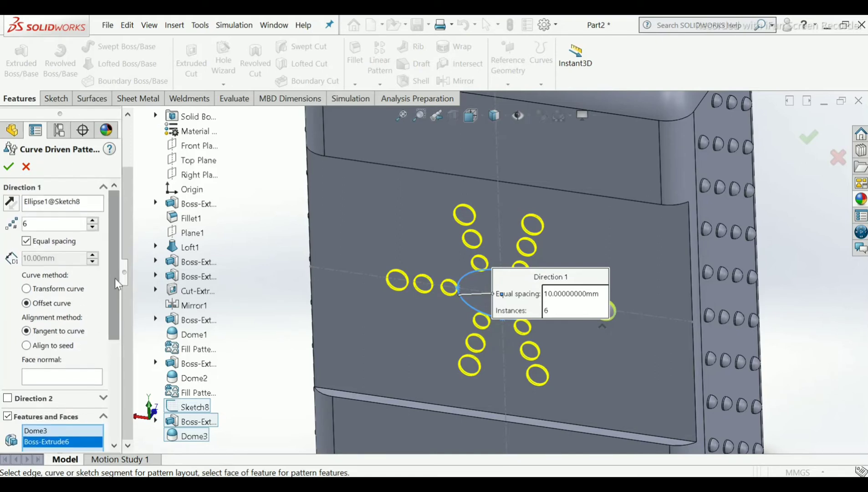
{"action": "left_click", "coordinate": [9, 167]}
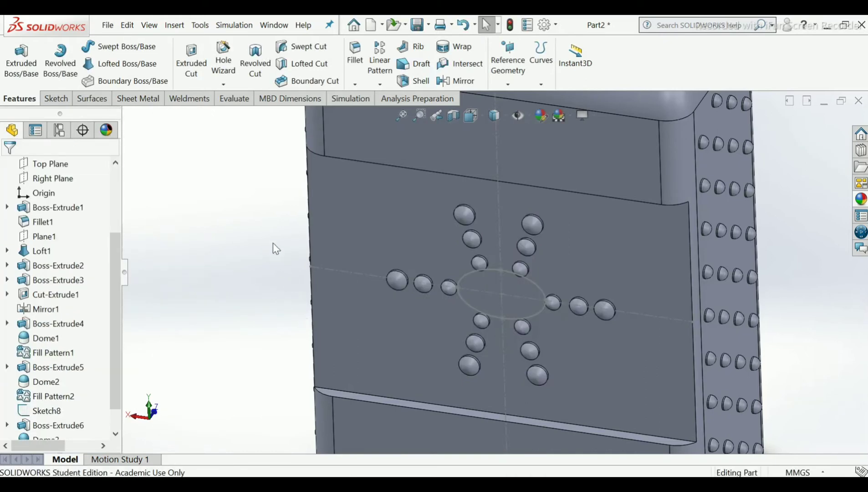
Step: Hide the ellipse sketch at the center of the dome pattern
{"action": "left_click", "coordinate": [465, 274]}
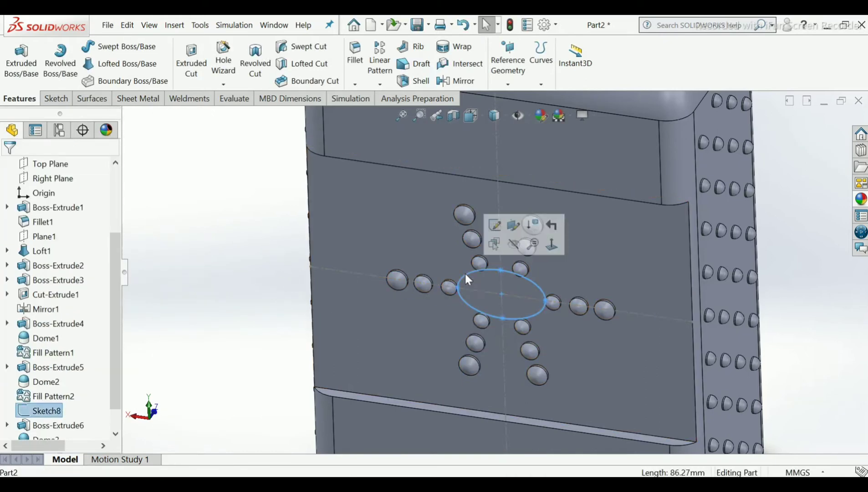
{"action": "left_click", "coordinate": [514, 244]}
{"action": "key", "text": "z"}
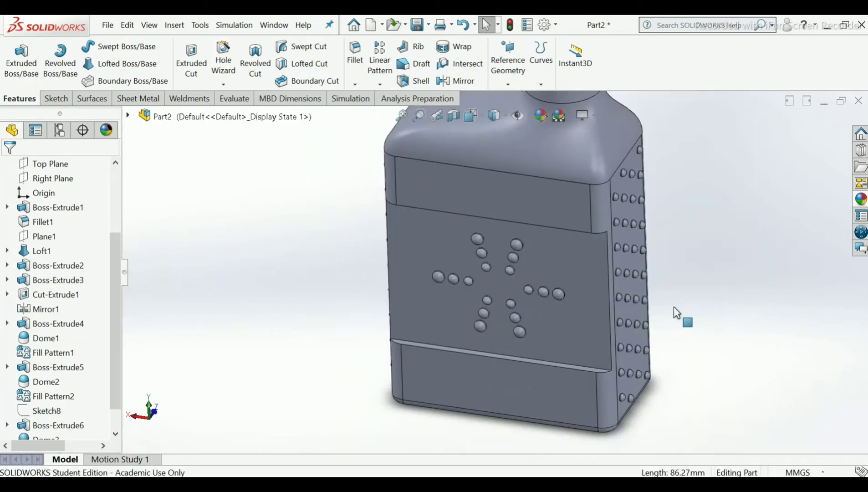
Step: Dismiss the unsaved-document notification and start a mirror feature with the Front Plane as the mirror plane
{"action": "mouse_move", "coordinate": [703, 259]}
{"action": "middle_mouse_down"}
{"action": "mouse_move", "coordinate": [662, 244]}
{"action": "mouse_move", "coordinate": [691, 214]}
{"action": "mouse_move", "coordinate": [572, 222]}
{"action": "middle_mouse_up"}
{"action": "scroll", "coordinate": [674, 219], "scroll_direction": "down", "scroll_amount": 4}
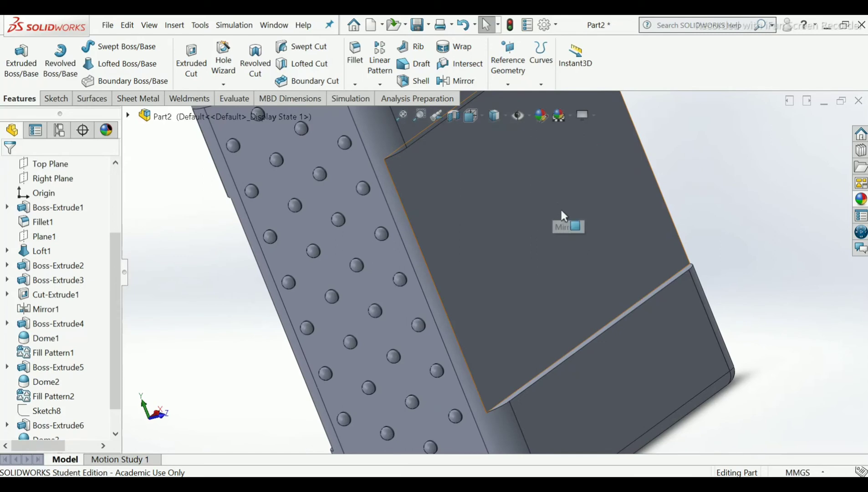
{"action": "scroll", "coordinate": [570, 228], "scroll_direction": "up", "scroll_amount": 5}
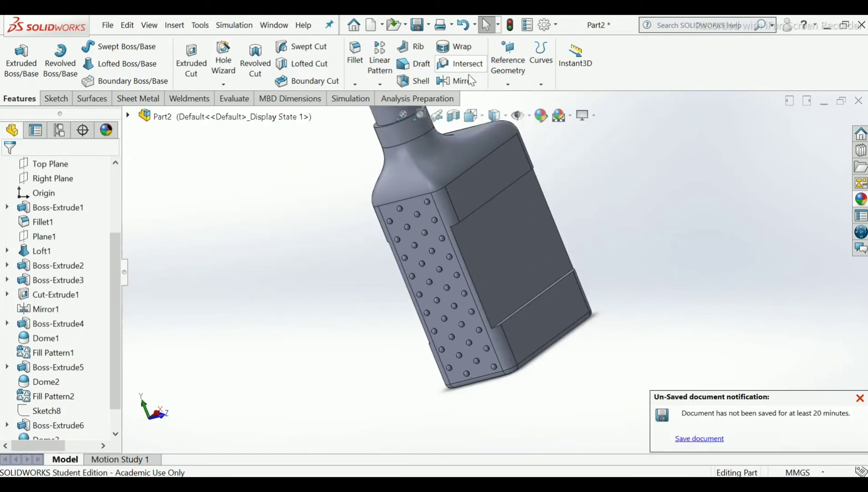
{"action": "left_click", "coordinate": [860, 399]}
{"action": "left_click", "coordinate": [456, 80]}
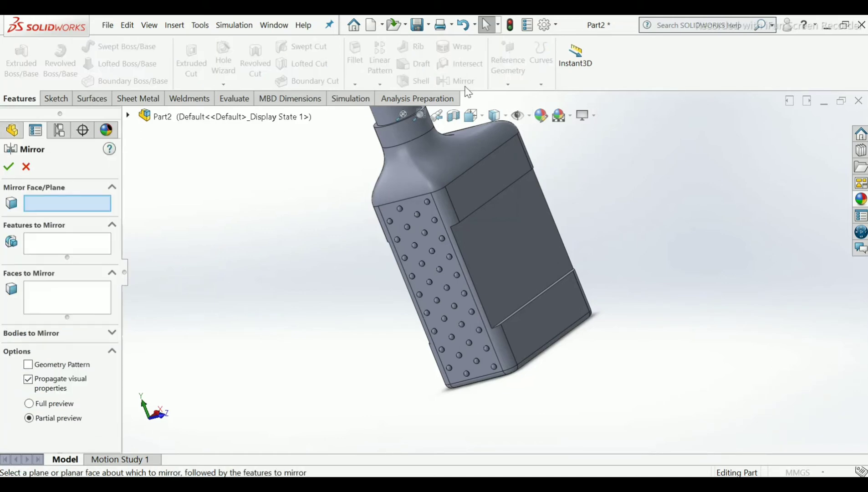
{"action": "middle_click_drag", "start_coordinate": [452, 244], "coordinate": [476, 262]}
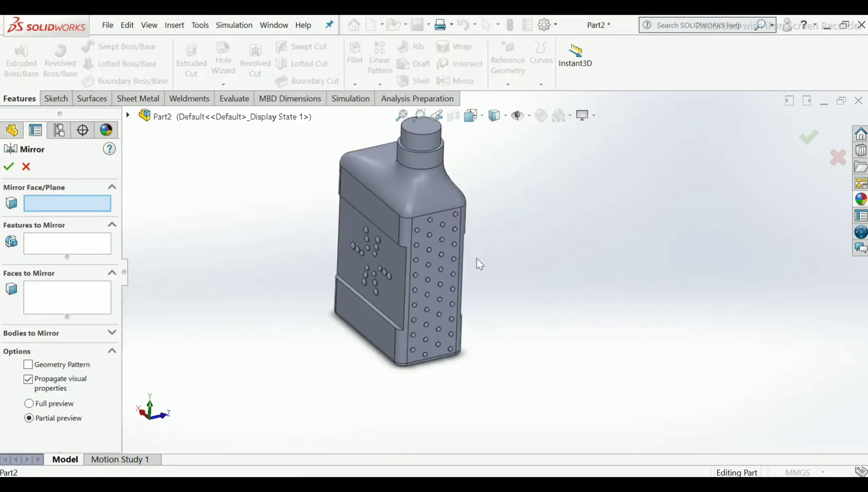
{"action": "scroll", "coordinate": [389, 204], "scroll_direction": "down", "scroll_amount": 5}
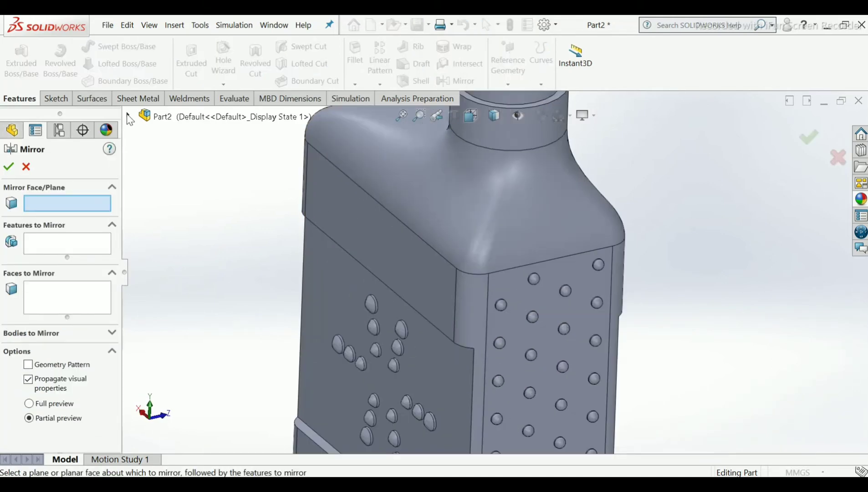
{"action": "left_click", "coordinate": [128, 116]}
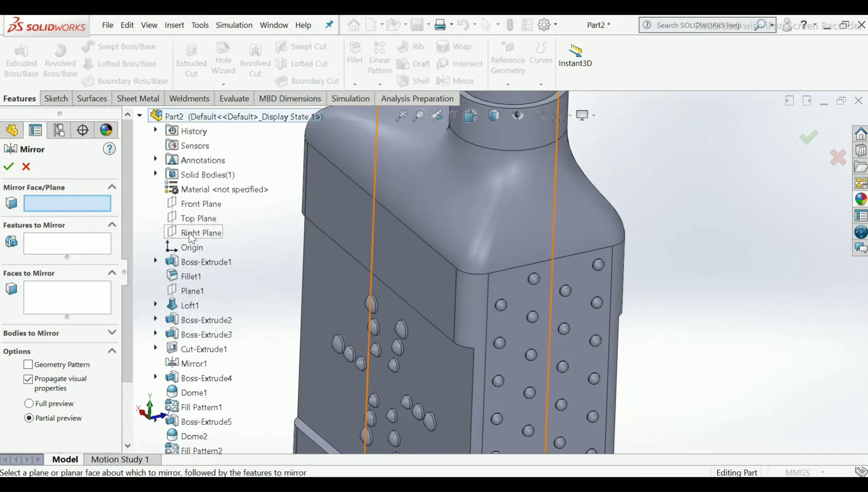
{"action": "scroll", "coordinate": [423, 217], "scroll_direction": "up", "scroll_amount": 2}
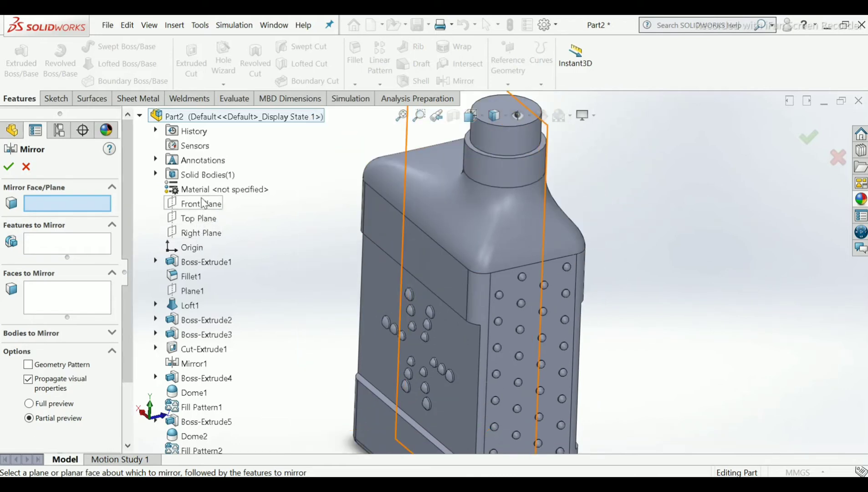
{"action": "left_click", "coordinate": [203, 204]}
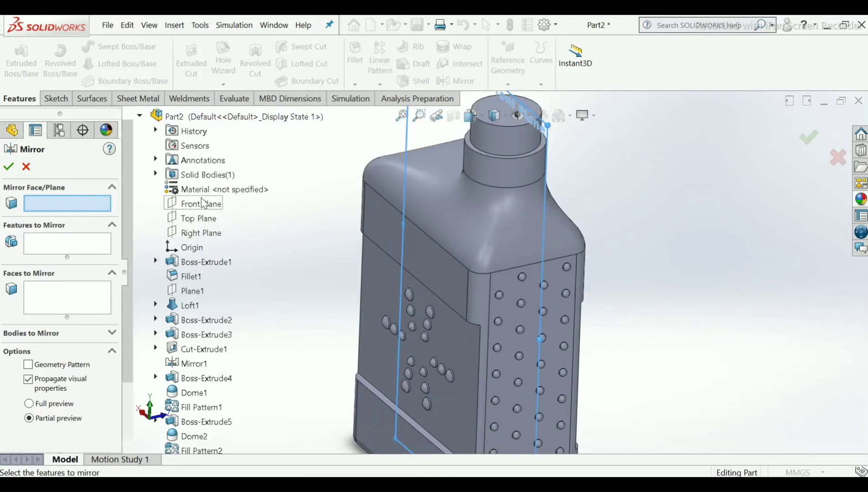
Step: Choose Boss-Extrude6, Dome3 and CrvPattern1 as the features to mirror onto the bottle's opposite flat face
{"action": "middle_click_drag", "start_coordinate": [747, 312], "coordinate": [723, 306]}
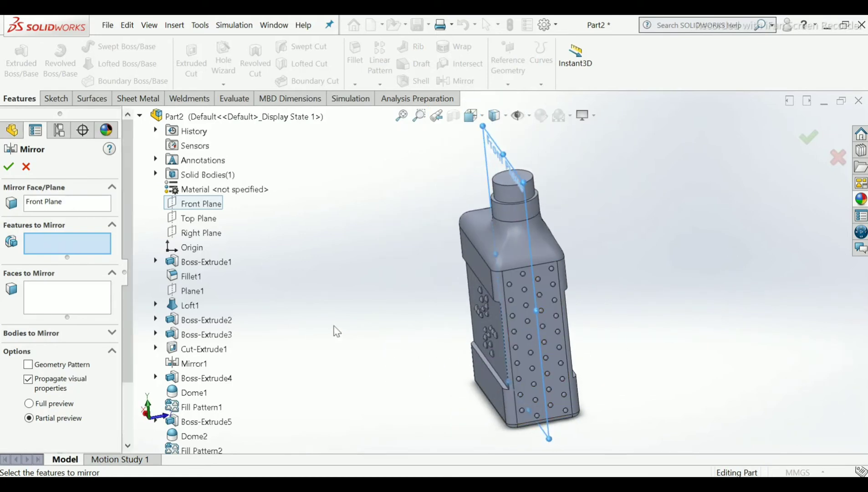
{"action": "left_click_drag", "start_coordinate": [131, 280], "coordinate": [134, 356]}
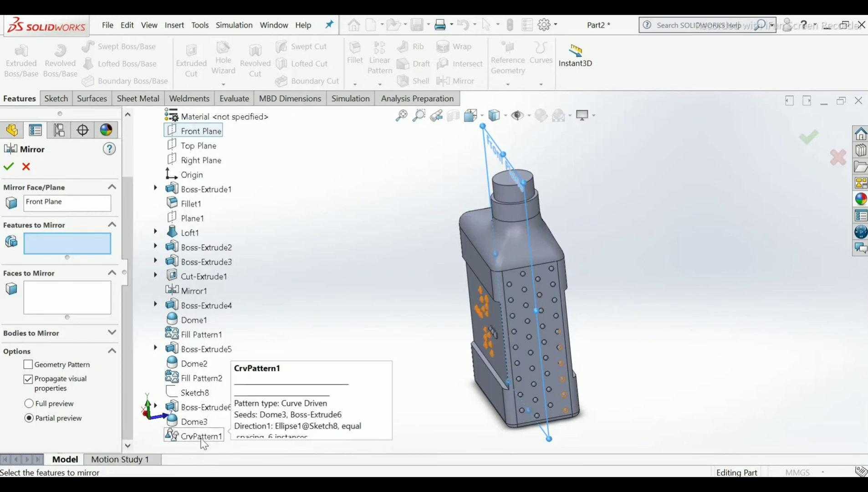
{"action": "left_click", "coordinate": [203, 406]}
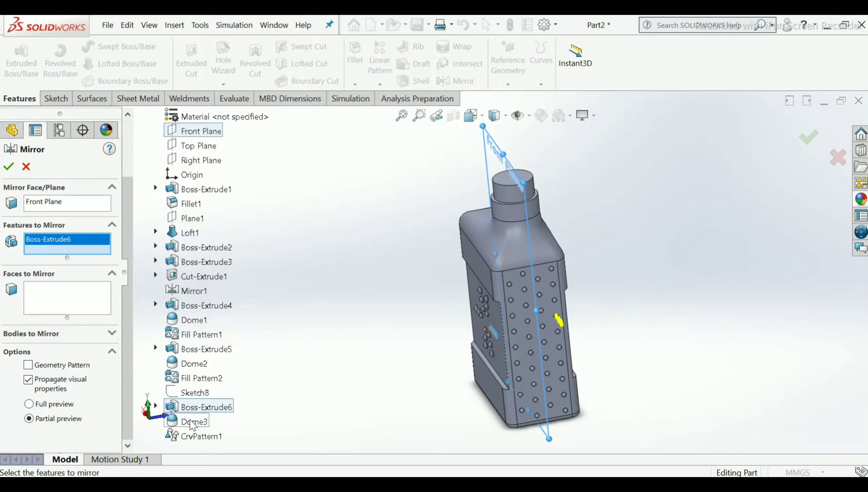
{"action": "left_click", "coordinate": [193, 422]}
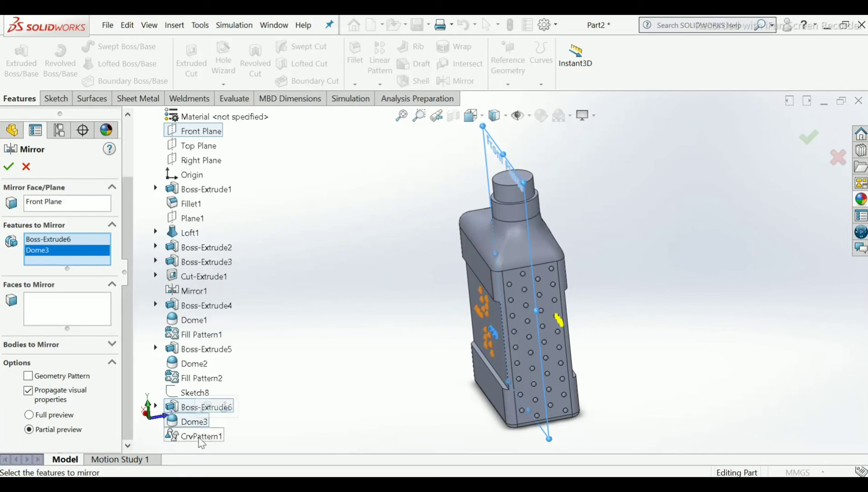
{"action": "left_click", "coordinate": [200, 436]}
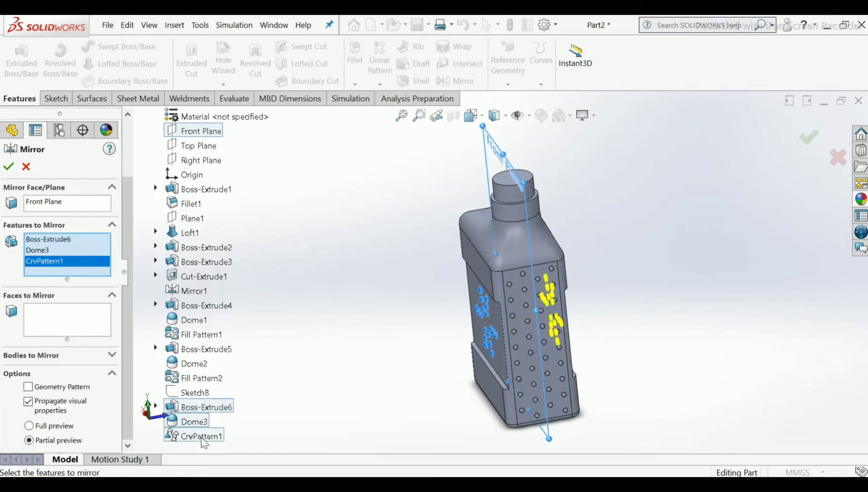
{"action": "middle_click_drag", "start_coordinate": [337, 416], "coordinate": [300, 370]}
{"action": "scroll", "coordinate": [533, 309], "scroll_direction": "down", "scroll_amount": 6}
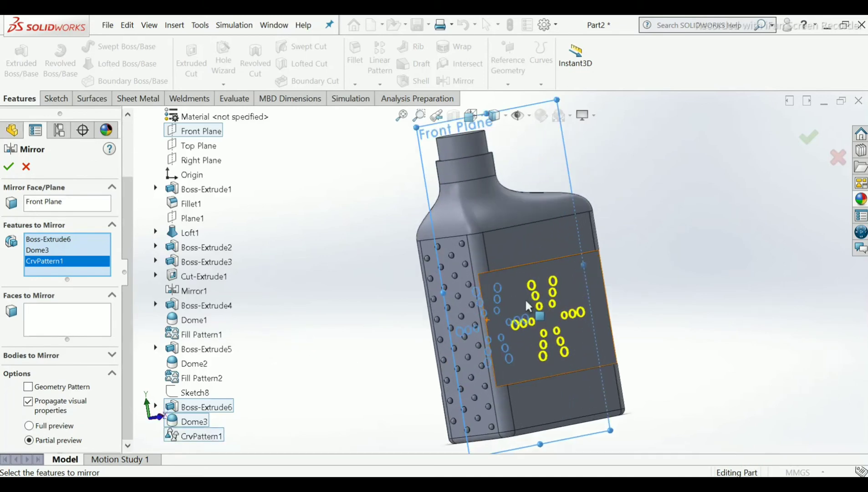
{"action": "scroll", "coordinate": [569, 310], "scroll_direction": "up", "scroll_amount": 5}
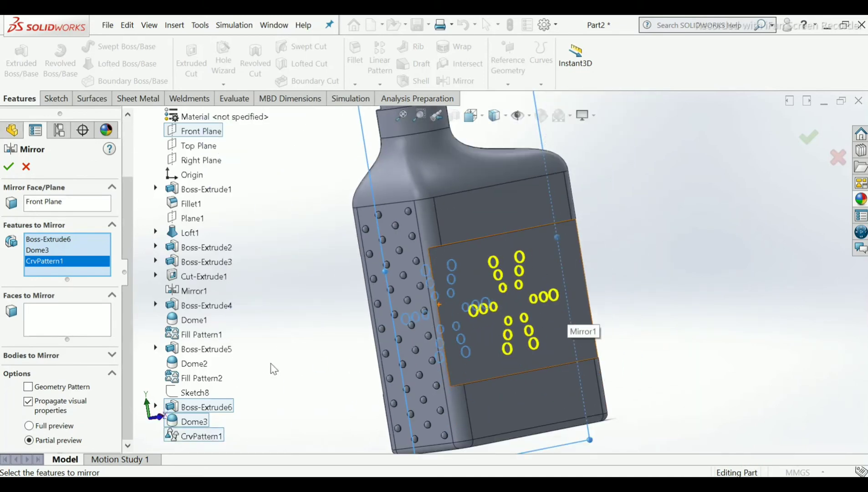
Step: Switch the mirror to full preview and try to create it with the three selected stud features
{"action": "left_click", "coordinate": [29, 426]}
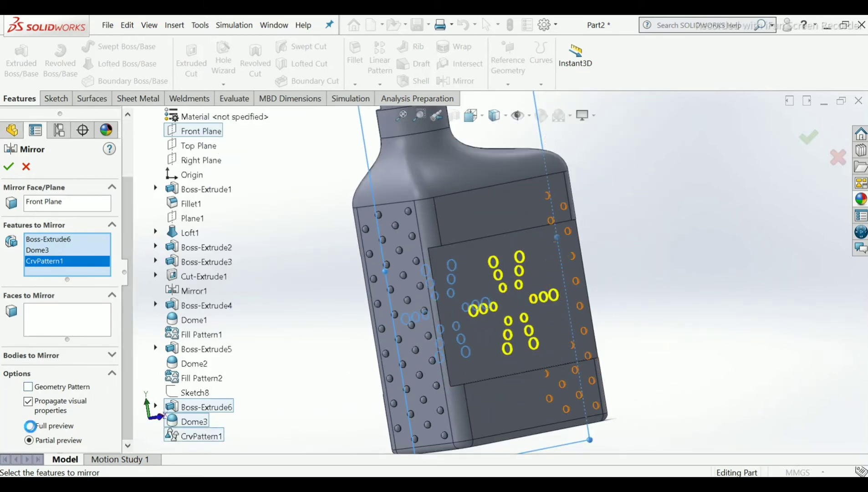
{"action": "left_click", "coordinate": [27, 386]}
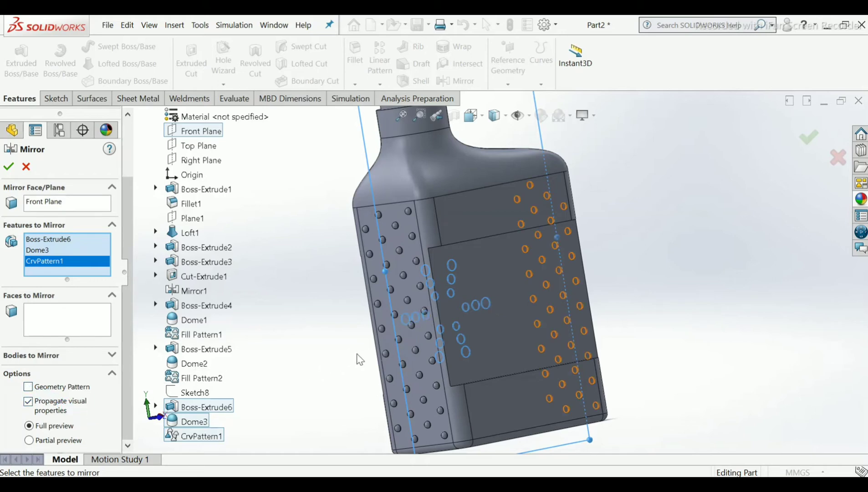
{"action": "middle_click_drag", "start_coordinate": [359, 361], "coordinate": [383, 349]}
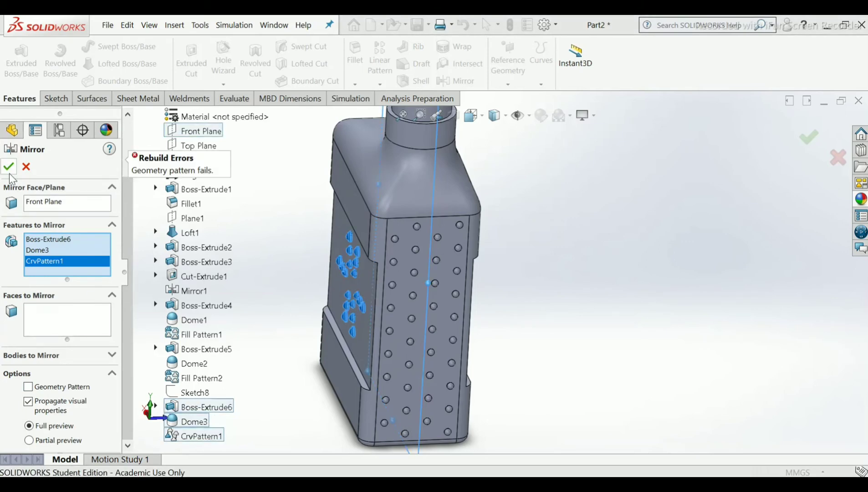
Step: Enable geometry pattern, clear the features list, reselect Boss-Extrude6, Dome3 and CrvPattern1, and create the mirror
{"action": "left_click", "coordinate": [28, 386]}
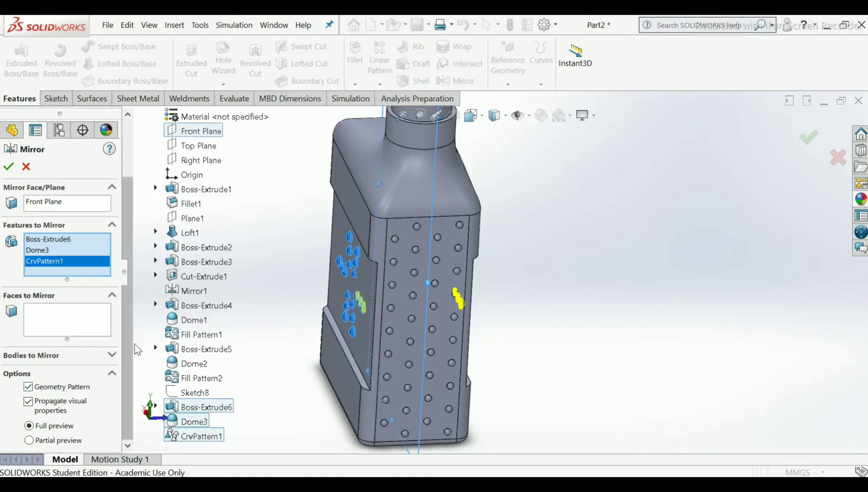
{"action": "right_click", "coordinate": [40, 241]}
{"action": "left_click", "coordinate": [53, 257]}
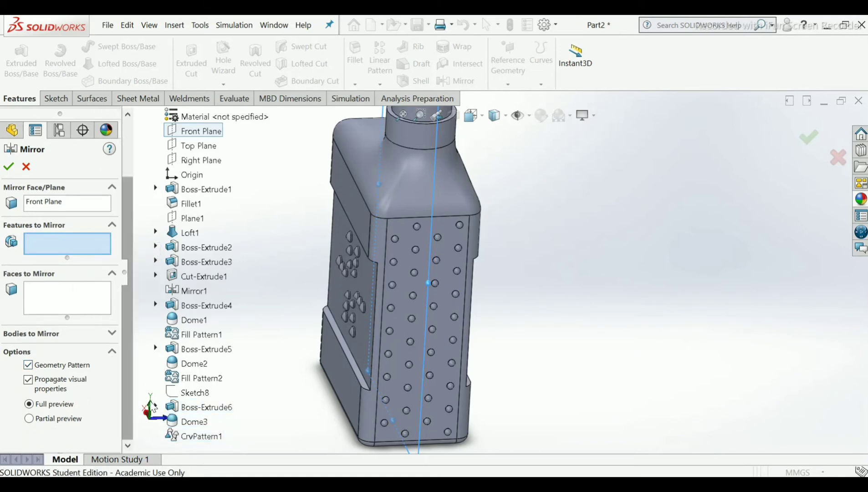
{"action": "left_click", "coordinate": [191, 408]}
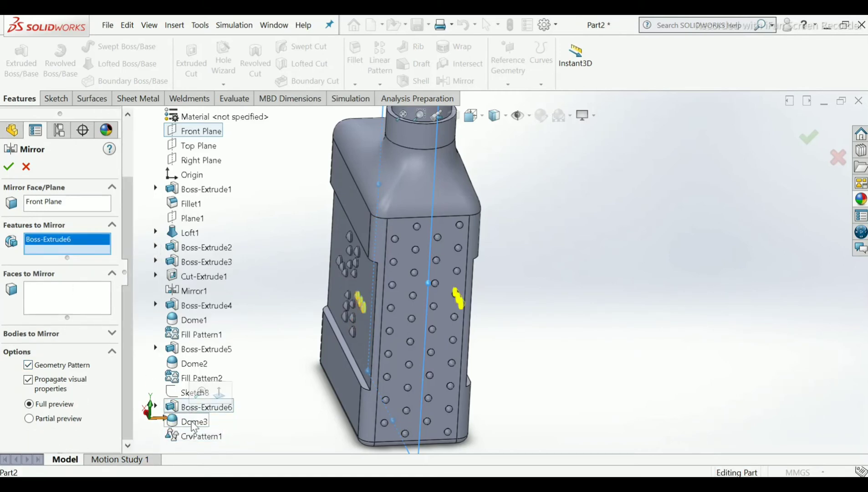
{"action": "left_click", "coordinate": [193, 423]}
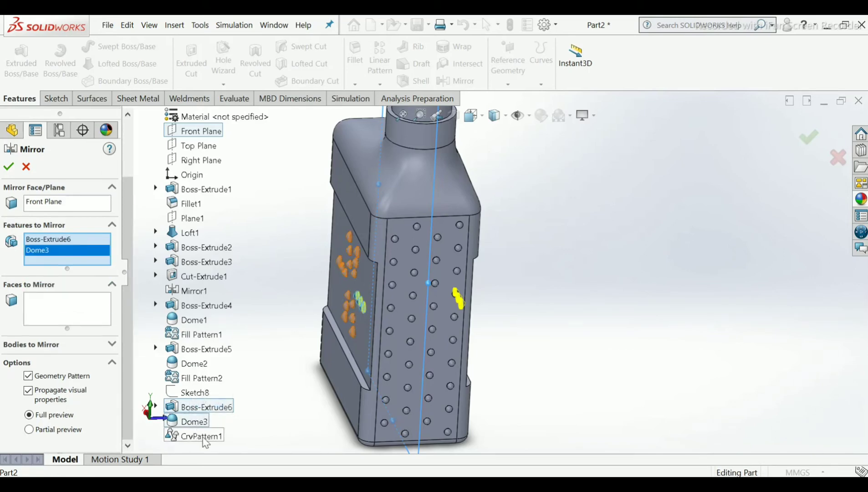
{"action": "left_click", "coordinate": [203, 437]}
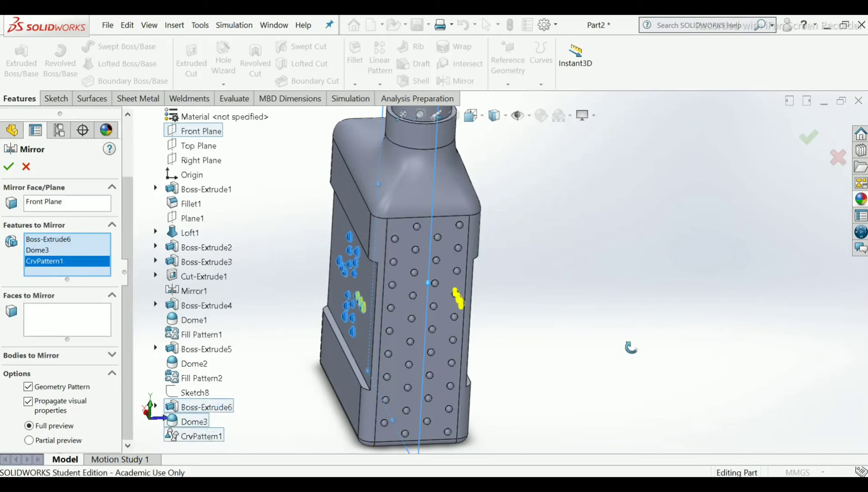
{"action": "mouse_move", "coordinate": [630, 347]}
{"action": "middle_mouse_down"}
{"action": "mouse_move", "coordinate": [606, 332]}
{"action": "mouse_move", "coordinate": [630, 343]}
{"action": "middle_mouse_up"}
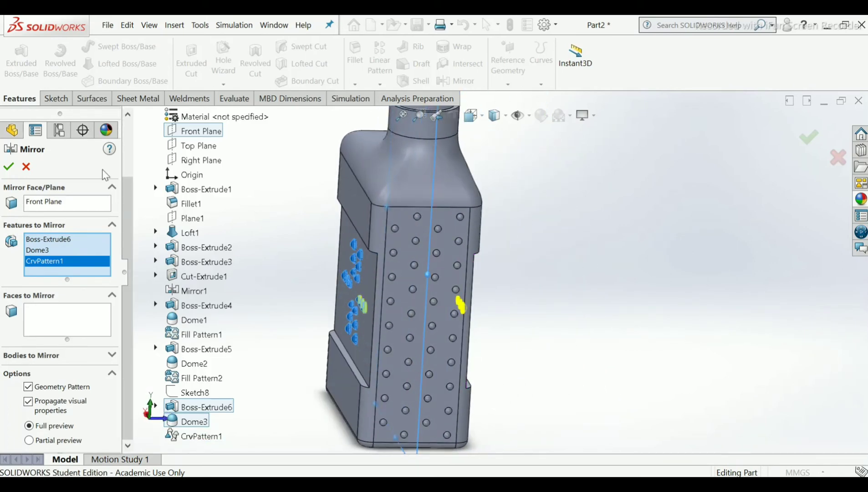
{"action": "left_click", "coordinate": [9, 166]}
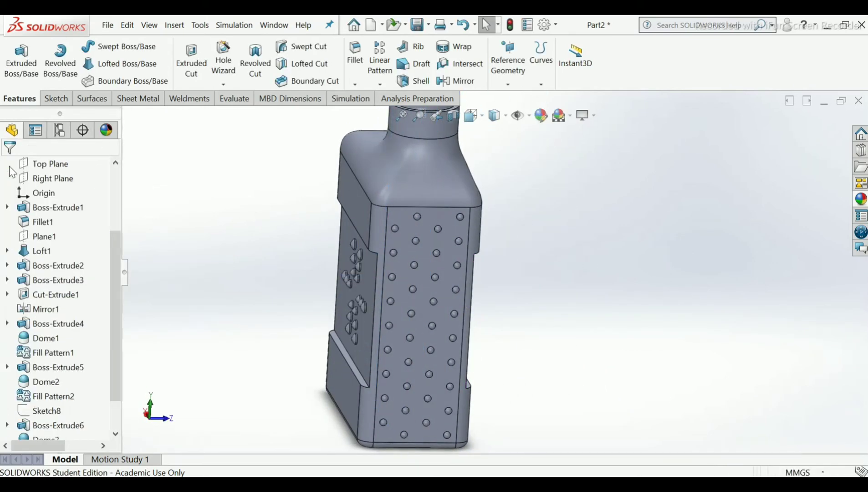
Step: Set up a second mirror about the Front Plane with CrvPattern1 as the only feature, removing the preselected Mirror8
{"action": "mouse_move", "coordinate": [496, 255]}
{"action": "middle_mouse_down"}
{"action": "mouse_move", "coordinate": [508, 308]}
{"action": "mouse_move", "coordinate": [503, 242]}
{"action": "mouse_move", "coordinate": [507, 259]}
{"action": "middle_mouse_up"}
{"action": "scroll", "coordinate": [507, 260], "scroll_direction": "up", "scroll_amount": 3}
{"action": "left_click", "coordinate": [456, 81]}
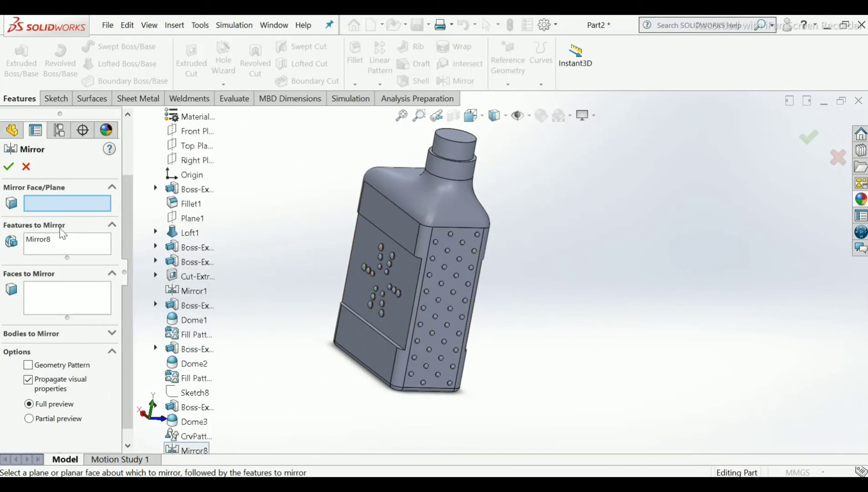
{"action": "right_click", "coordinate": [47, 240]}
{"action": "left_click", "coordinate": [89, 245]}
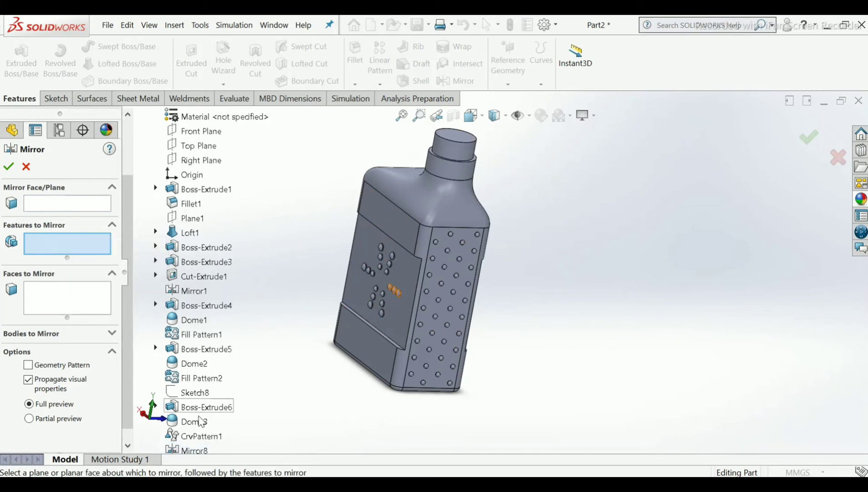
{"action": "scroll", "coordinate": [128, 357], "scroll_direction": "down", "scroll_amount": 1}
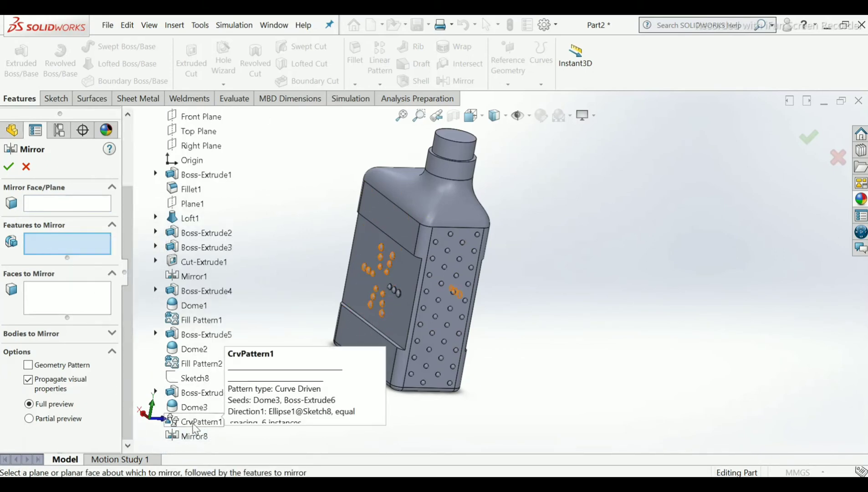
{"action": "left_click", "coordinate": [198, 422]}
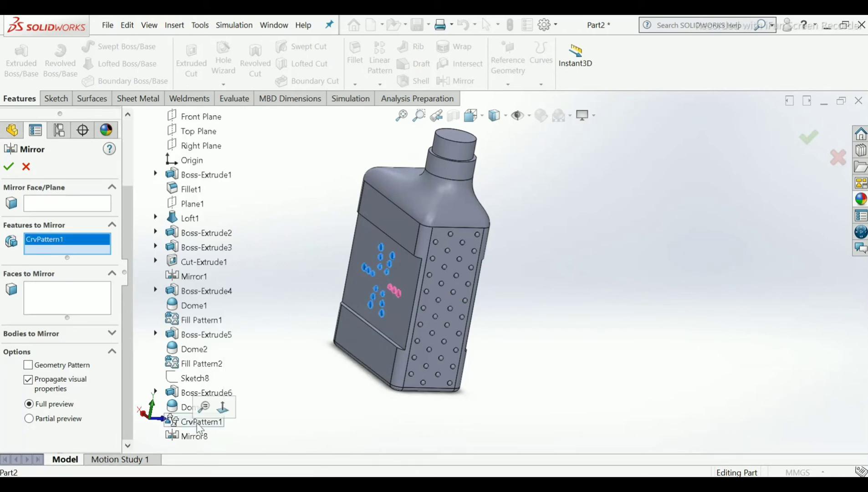
{"action": "left_click", "coordinate": [56, 206]}
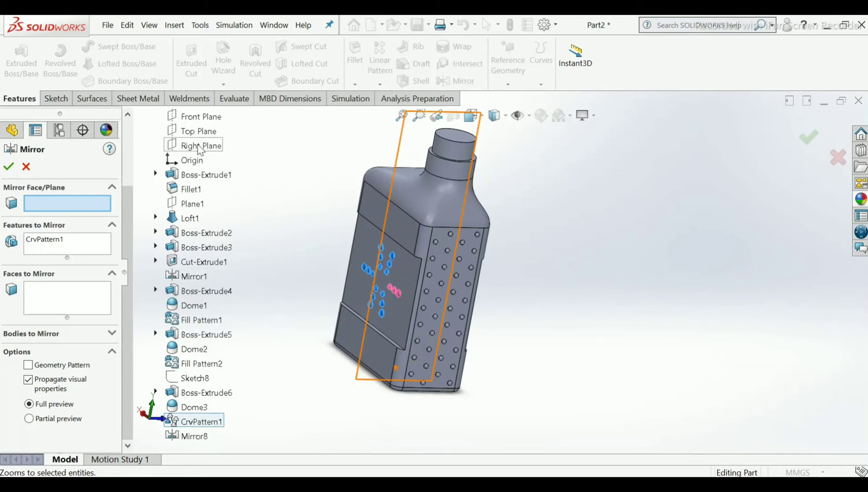
{"action": "left_click", "coordinate": [201, 116]}
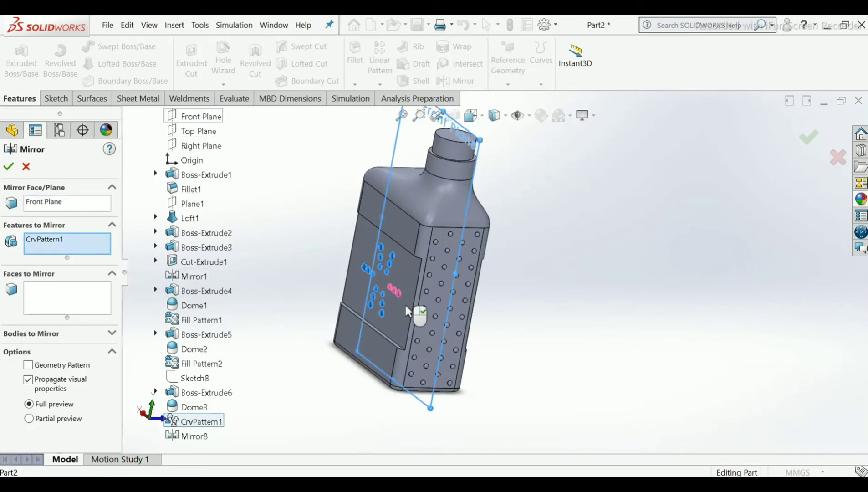
Step: Enable geometry pattern for the second mirror and try to create it with CrvPattern1 alone
{"action": "middle_click_drag", "start_coordinate": [503, 317], "coordinate": [455, 298]}
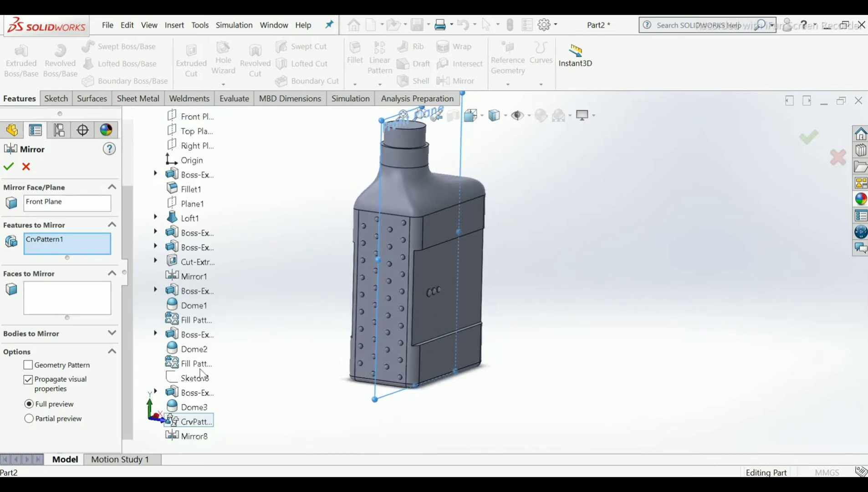
{"action": "left_click", "coordinate": [28, 365]}
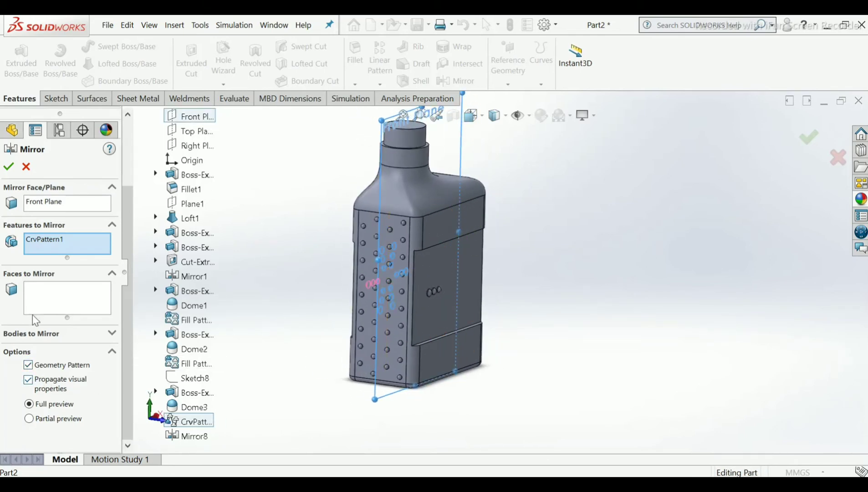
{"action": "left_click", "coordinate": [9, 167]}
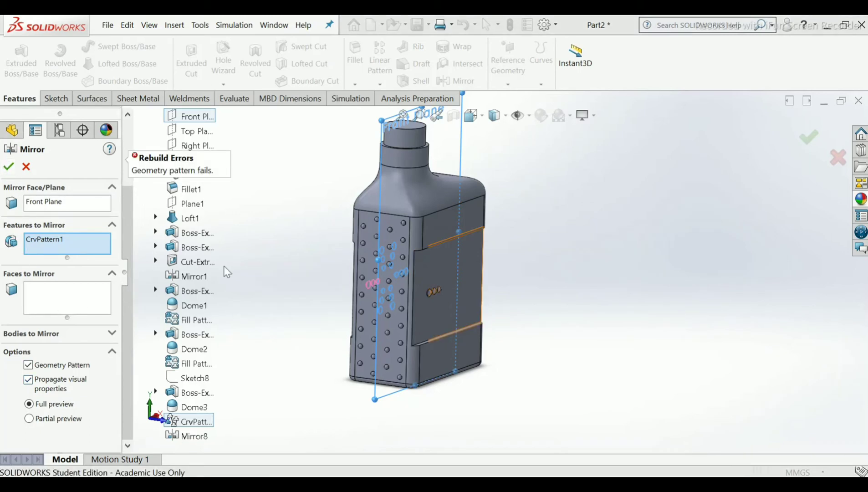
Step: Add Boss-Extrude6 and Dome3 to the features mirrored about the Front Plane and try to create the mirror with geometry pattern enabled
{"action": "middle_click_drag", "start_coordinate": [253, 283], "coordinate": [242, 364]}
{"action": "left_click", "coordinate": [199, 393]}
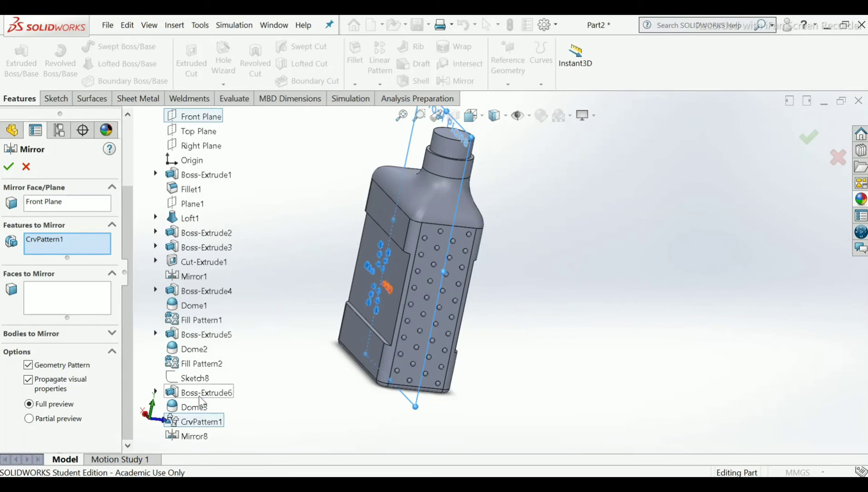
{"action": "left_click", "coordinate": [191, 407]}
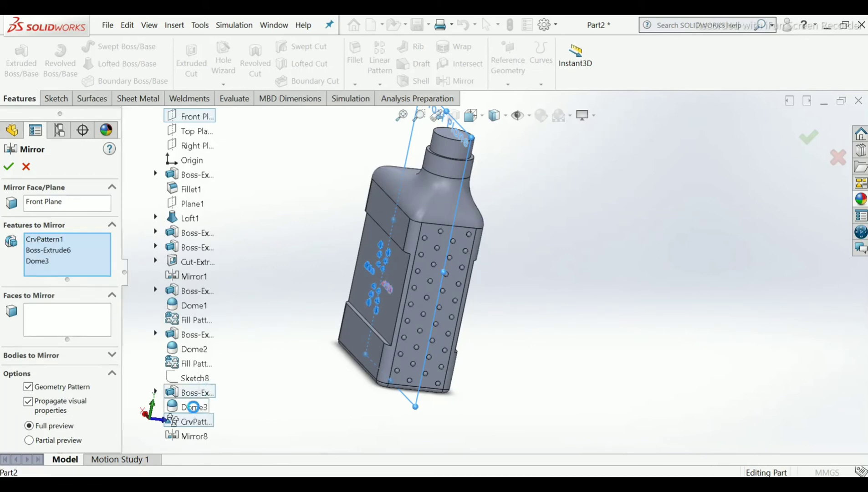
{"action": "middle_click_drag", "start_coordinate": [277, 421], "coordinate": [191, 319]}
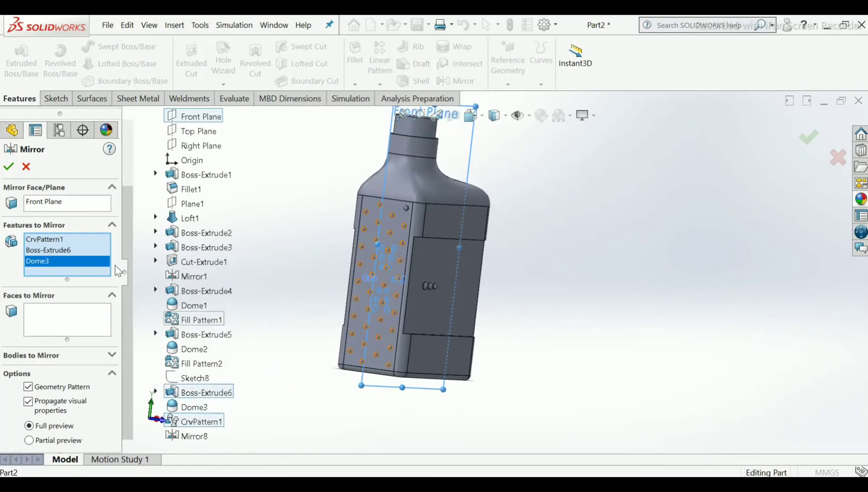
{"action": "left_click", "coordinate": [9, 167]}
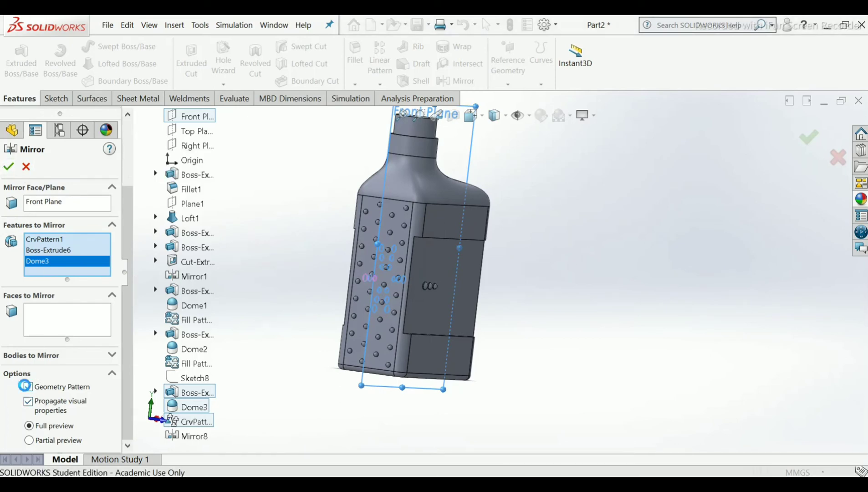
Step: Try the mirror without geometry pattern, first with all three features and again without Dome3, and cancel it
{"action": "left_click", "coordinate": [27, 387]}
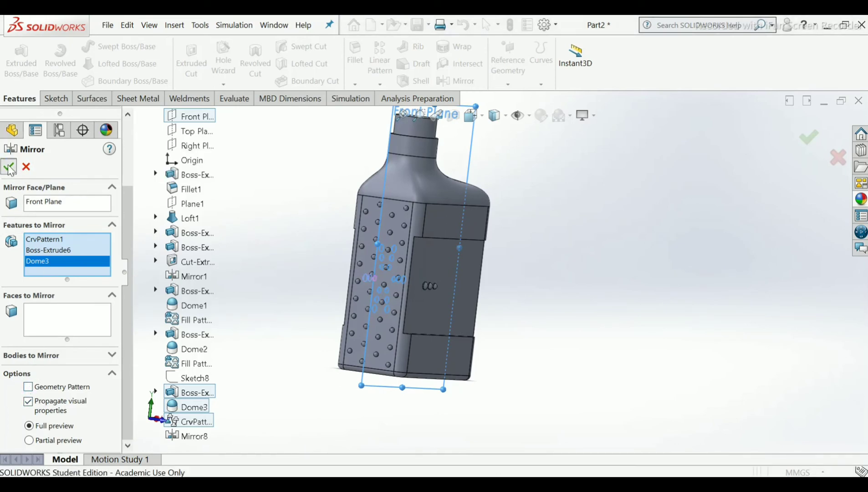
{"action": "left_click", "coordinate": [9, 167]}
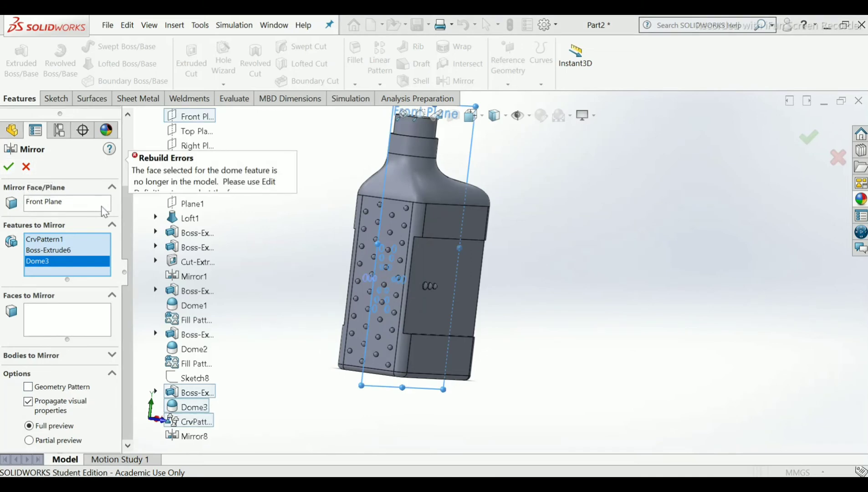
{"action": "right_click", "coordinate": [41, 261]}
{"action": "left_click", "coordinate": [51, 283]}
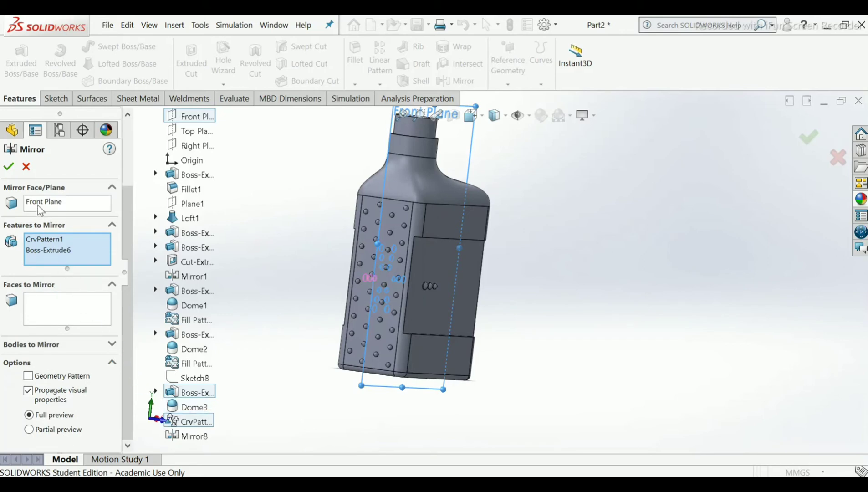
{"action": "left_click", "coordinate": [9, 167]}
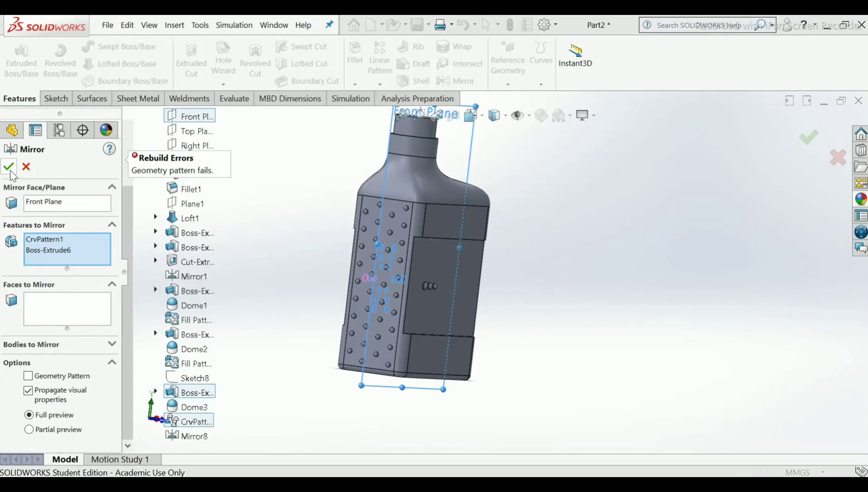
{"action": "left_click", "coordinate": [25, 167]}
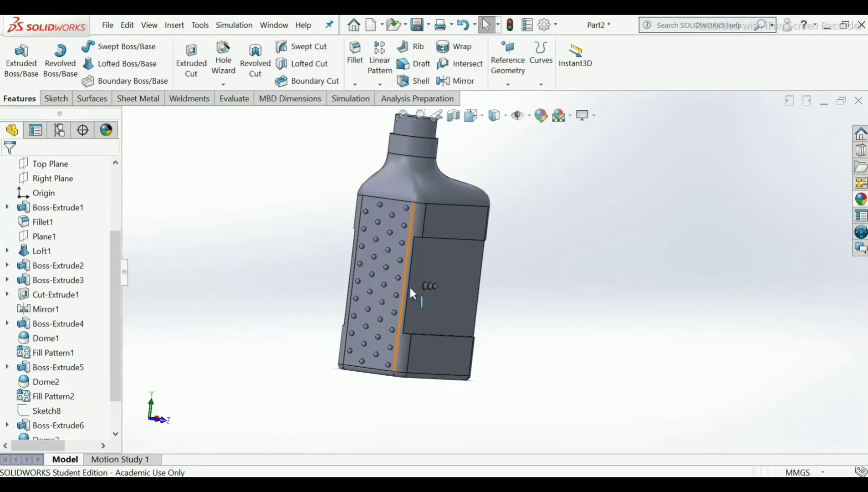
Step: Start a new sketch on the bottle's flat panel face that carries the row of three domed studs
{"action": "middle_click_drag", "start_coordinate": [458, 286], "coordinate": [545, 314]}
{"action": "scroll", "coordinate": [518, 315], "scroll_direction": "down", "scroll_amount": 3}
{"action": "right_click", "coordinate": [547, 314]}
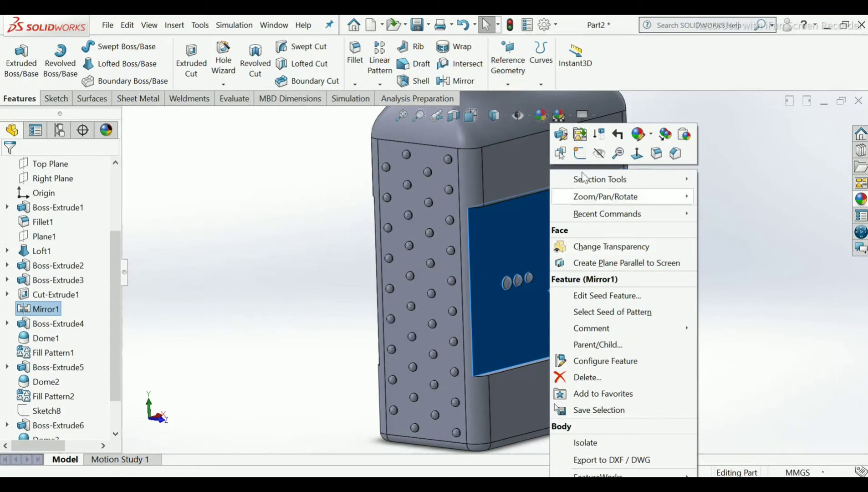
{"action": "left_click", "coordinate": [581, 153]}
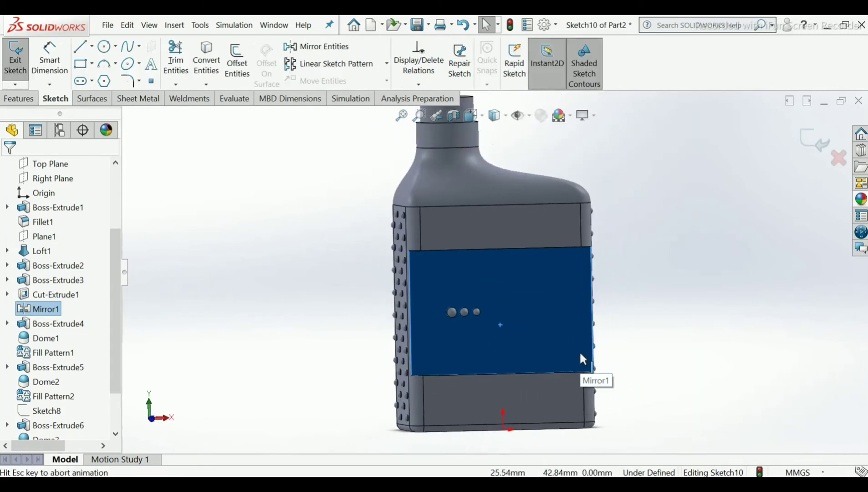
{"action": "left_click", "coordinate": [349, 250]}
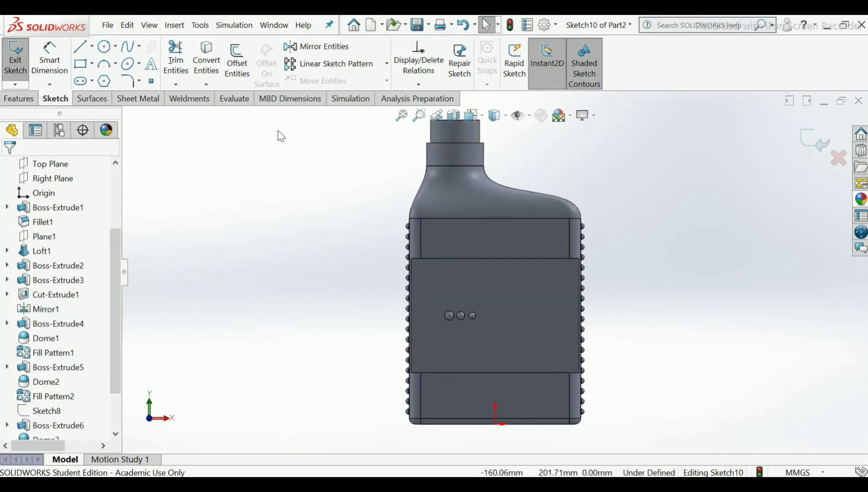
Step: Sketch a vertical centerline about 180 mm long from the origin up to the upper edge of the bottle's body
{"action": "left_click", "coordinate": [91, 46]}
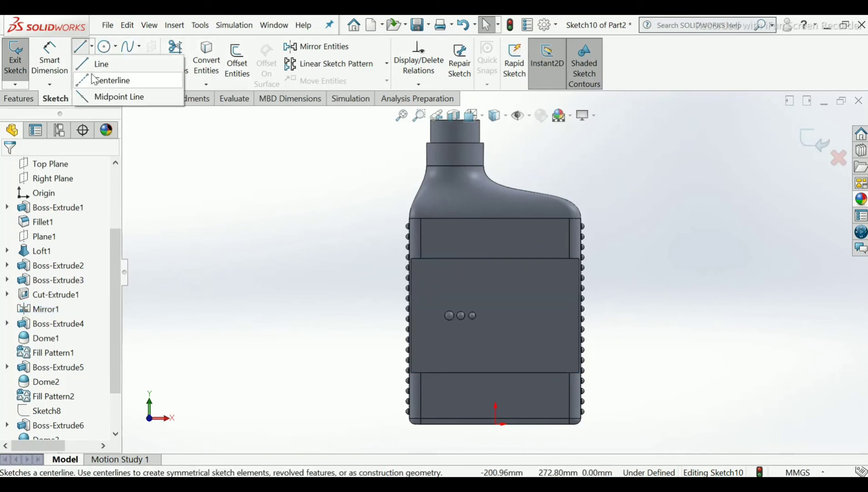
{"action": "left_click", "coordinate": [94, 82]}
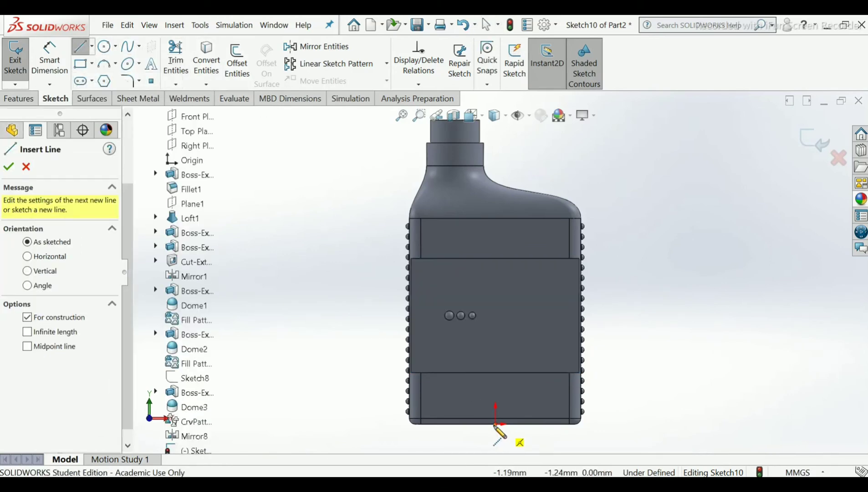
{"action": "left_click", "coordinate": [495, 424]}
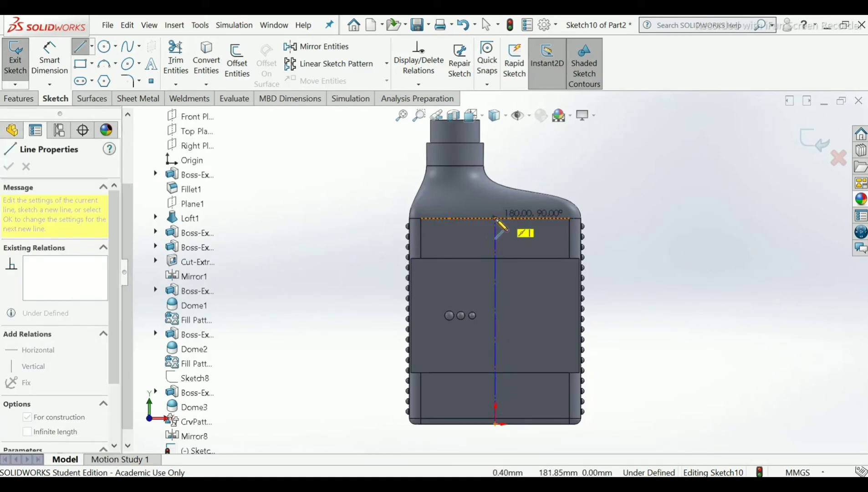
{"action": "left_click", "coordinate": [495, 218]}
{"action": "right_click", "coordinate": [496, 220]}
{"action": "left_click", "coordinate": [520, 228]}
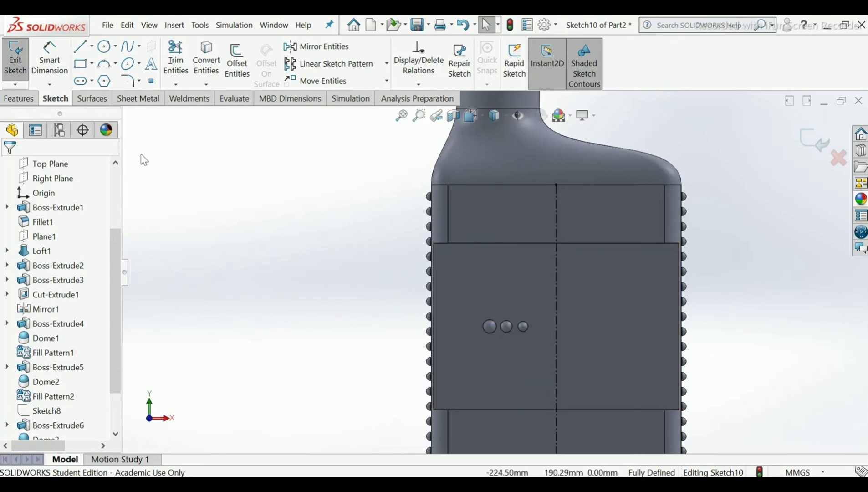
{"action": "left_click", "coordinate": [129, 64]}
{"action": "scroll", "coordinate": [556, 332], "scroll_direction": "down", "scroll_amount": 3}
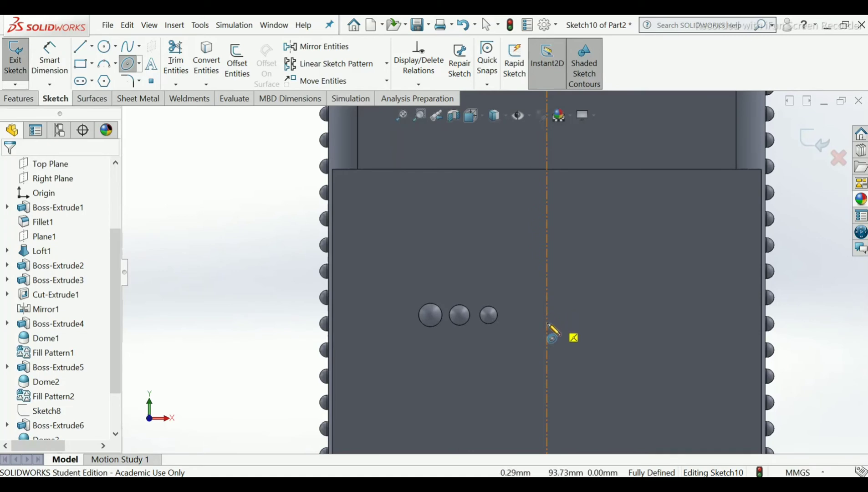
{"action": "right_click", "coordinate": [168, 140]}
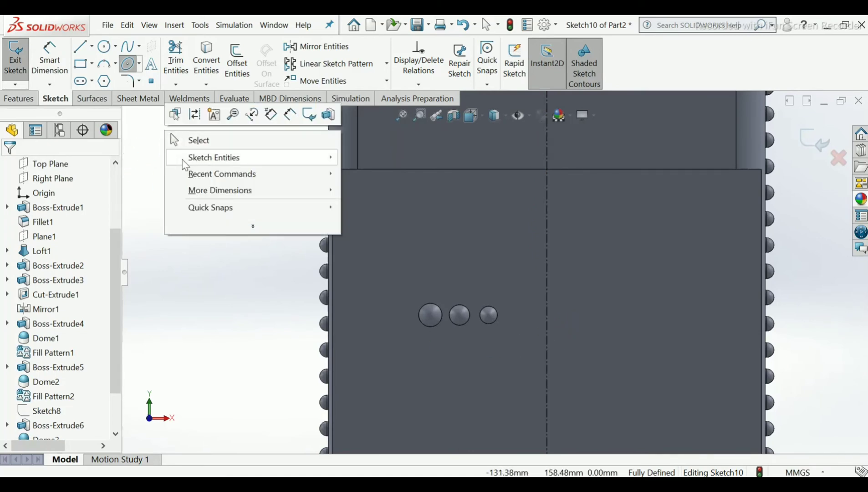
{"action": "left_click", "coordinate": [170, 139]}
Step: Sketch a horizontal centerline about 147 mm long through the three studs, from one side edge of the panel to the other
{"action": "left_click", "coordinate": [92, 46]}
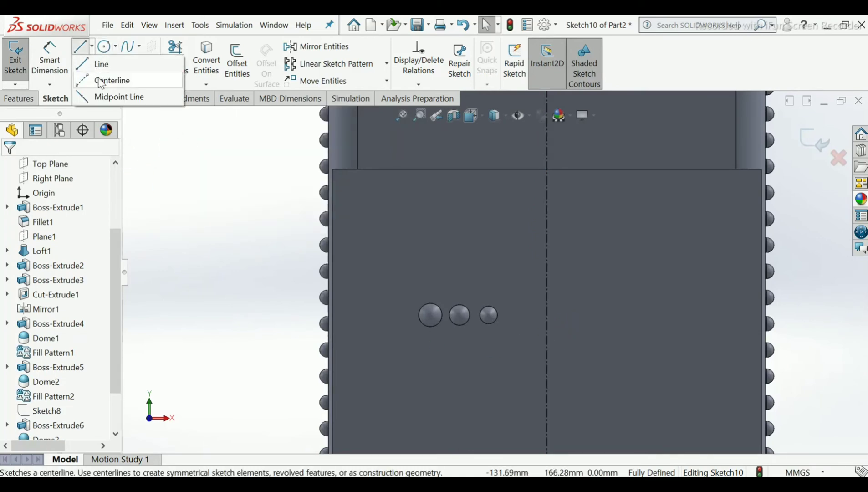
{"action": "left_click", "coordinate": [107, 80]}
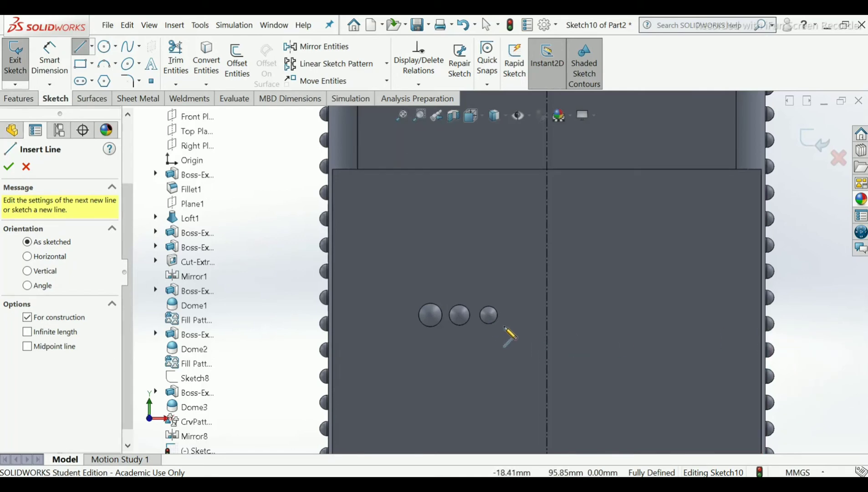
{"action": "scroll", "coordinate": [524, 367], "scroll_direction": "up", "scroll_amount": 4}
{"action": "scroll", "coordinate": [457, 287], "scroll_direction": "down", "scroll_amount": 5}
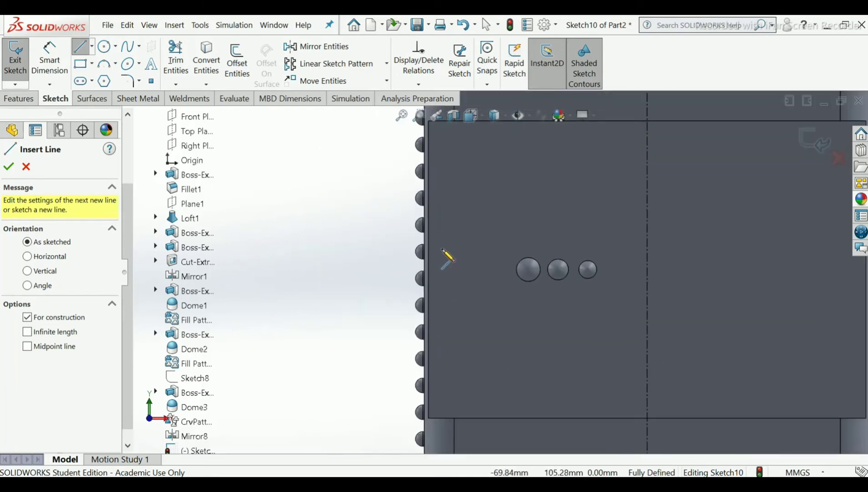
{"action": "scroll", "coordinate": [434, 285], "scroll_direction": "down", "scroll_amount": 2}
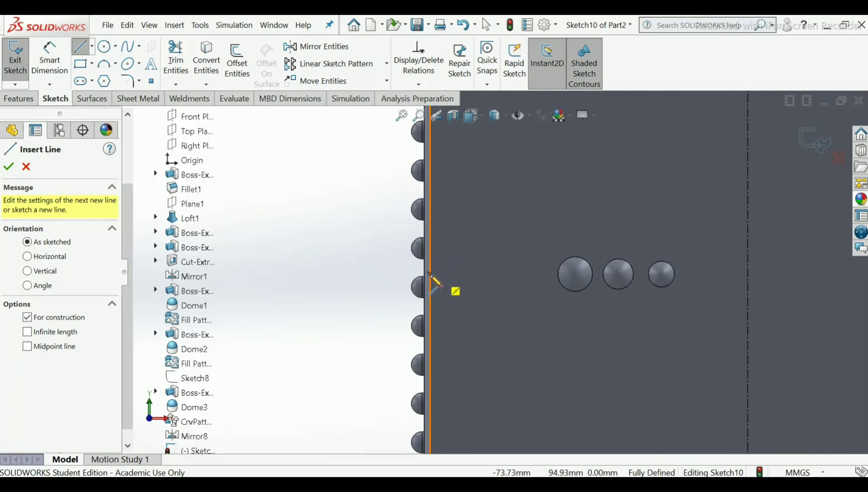
{"action": "left_click", "coordinate": [430, 275]}
{"action": "scroll", "coordinate": [728, 286], "scroll_direction": "up", "scroll_amount": 3}
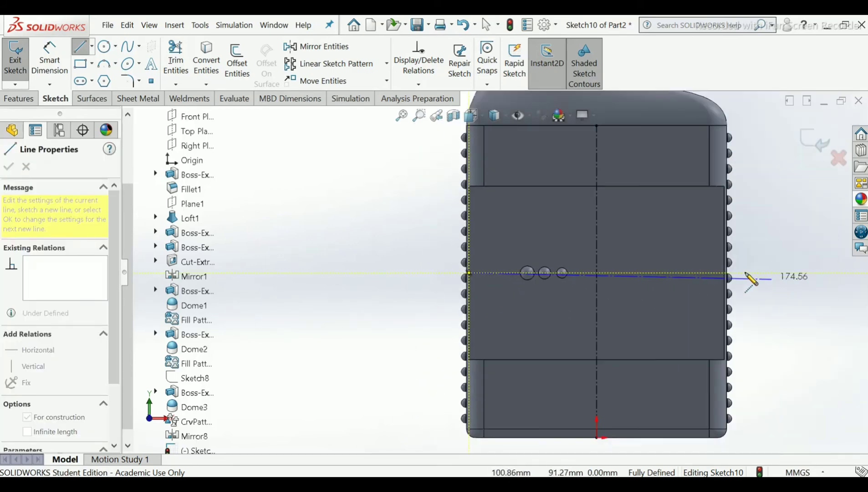
{"action": "scroll", "coordinate": [750, 279], "scroll_direction": "down", "scroll_amount": 1}
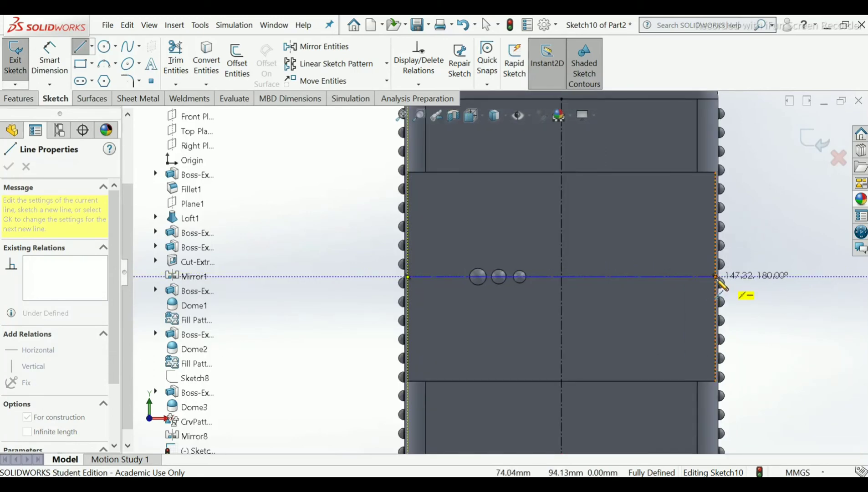
{"action": "left_click", "coordinate": [716, 277]}
{"action": "right_click", "coordinate": [715, 277]}
{"action": "left_click", "coordinate": [747, 303]}
{"action": "key", "text": "Escape"}
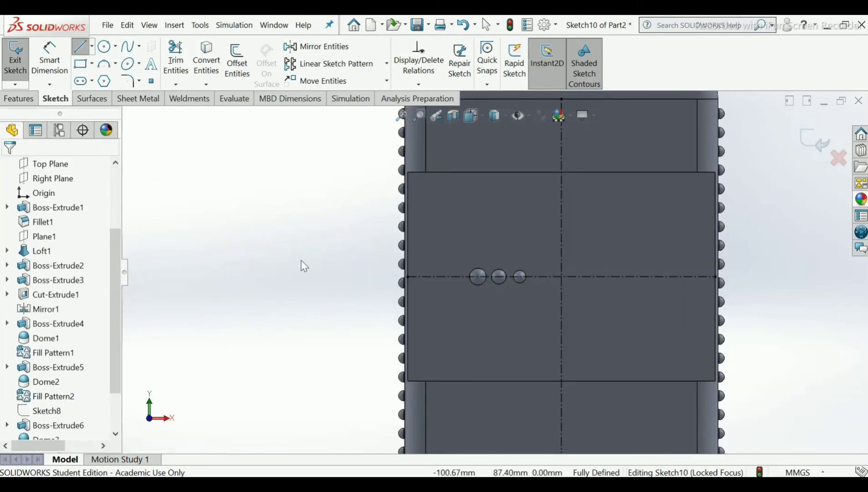
{"action": "key", "text": "Escape"}
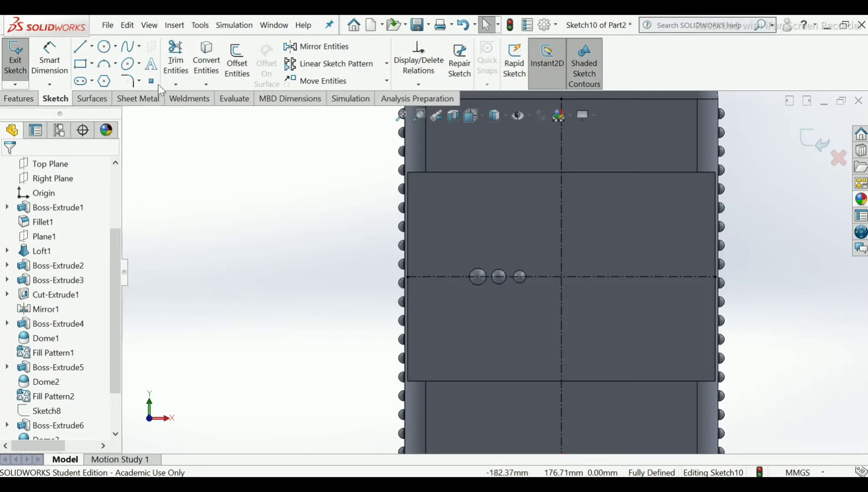
Step: Try to sketch an ellipse centred on the centerline crossing, with a first radius of about 17 mm reaching the smallest stud
{"action": "left_click", "coordinate": [131, 66]}
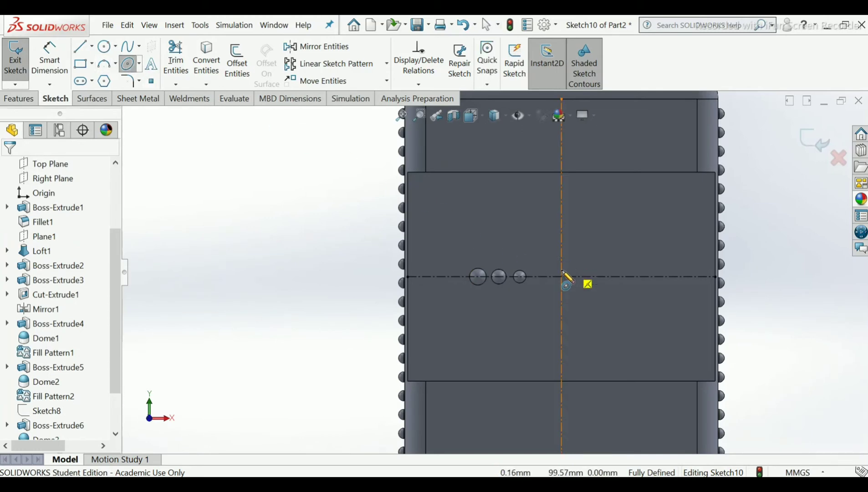
{"action": "scroll", "coordinate": [560, 287], "scroll_direction": "down", "scroll_amount": 3}
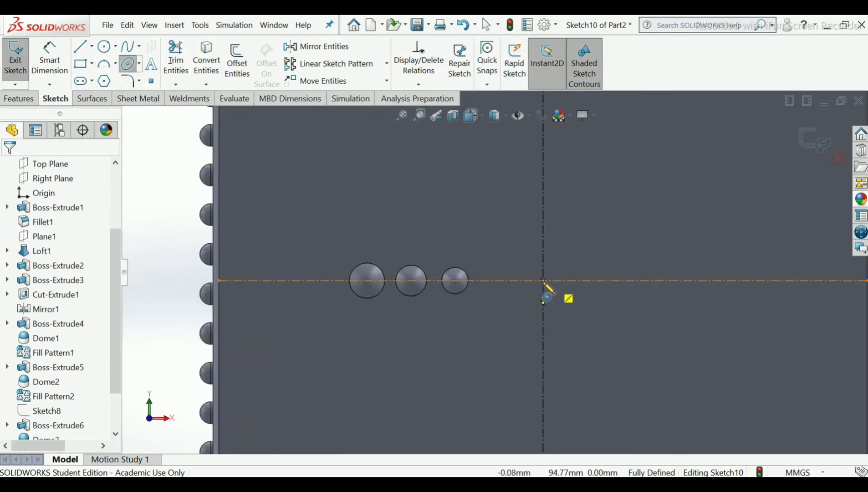
{"action": "left_click", "coordinate": [543, 281]}
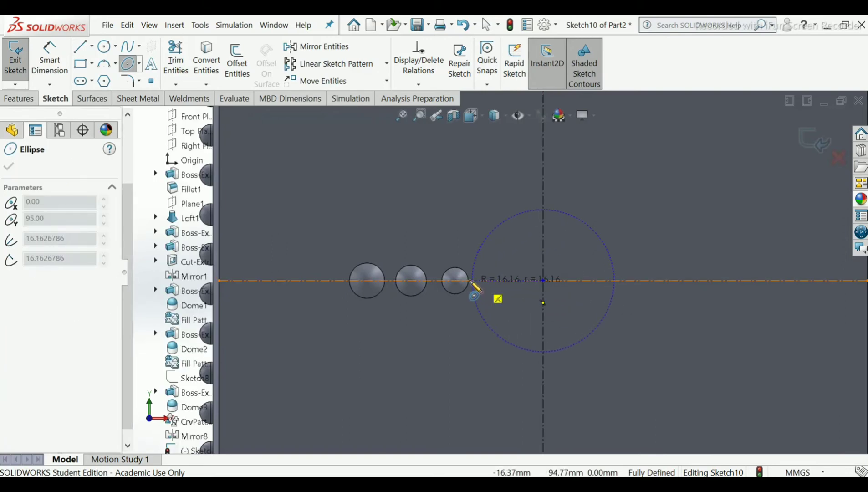
{"action": "scroll", "coordinate": [472, 281], "scroll_direction": "down", "scroll_amount": 2}
{"action": "middle_click_drag", "start_coordinate": [472, 282], "coordinate": [463, 331]}
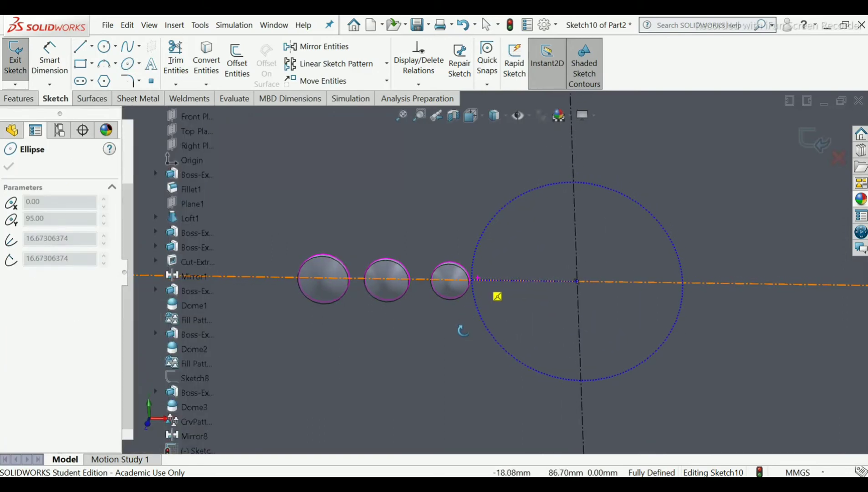
{"action": "scroll", "coordinate": [475, 284], "scroll_direction": "down", "scroll_amount": 4}
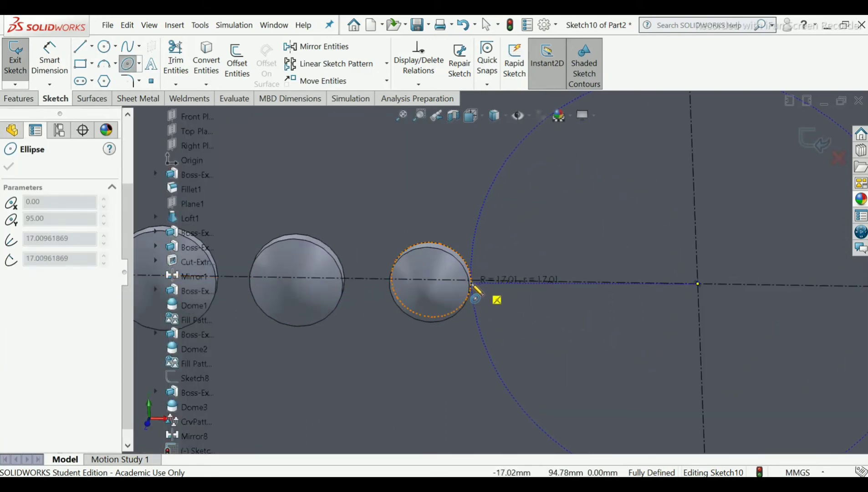
{"action": "left_click", "coordinate": [472, 283]}
{"action": "right_click", "coordinate": [472, 282]}
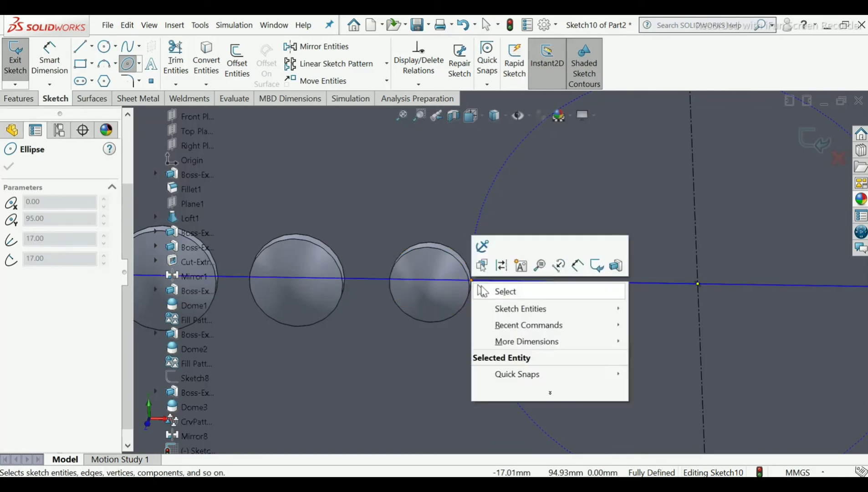
{"action": "left_click", "coordinate": [477, 291]}
{"action": "scroll", "coordinate": [533, 264], "scroll_direction": "up", "scroll_amount": 3}
{"action": "scroll", "coordinate": [531, 265], "scroll_direction": "up", "scroll_amount": 3}
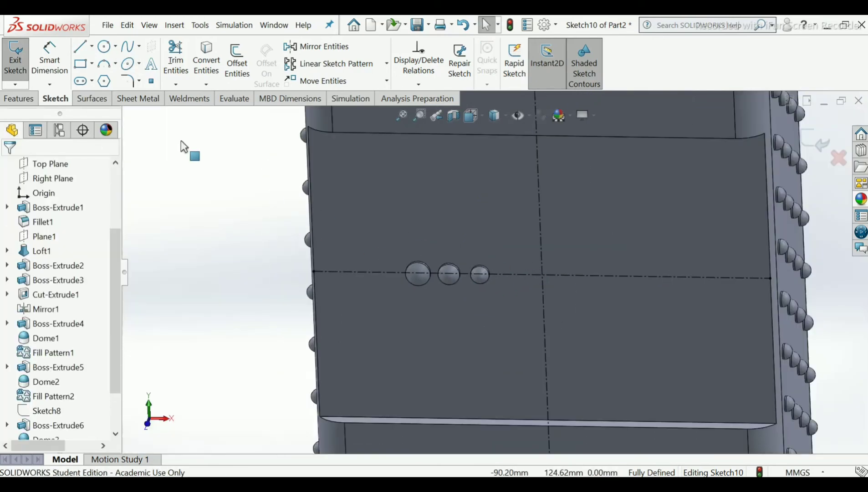
{"action": "left_click", "coordinate": [130, 64]}
{"action": "scroll", "coordinate": [539, 287], "scroll_direction": "down", "scroll_amount": 3}
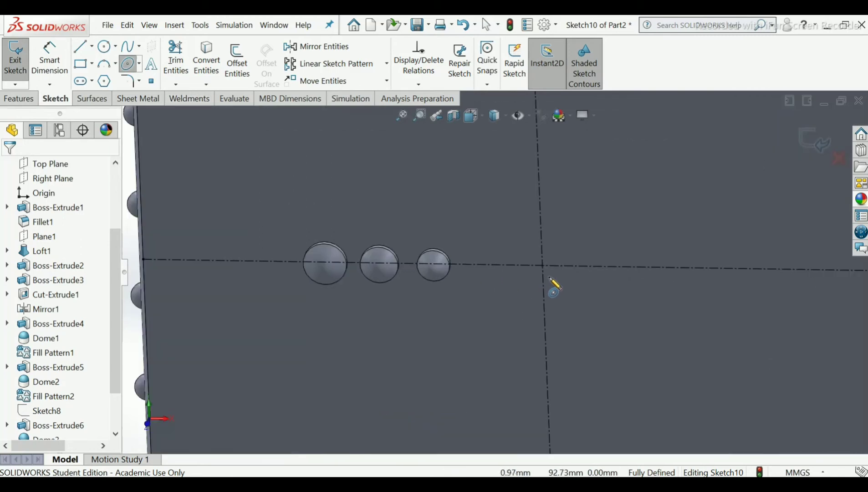
{"action": "left_click", "coordinate": [542, 265]}
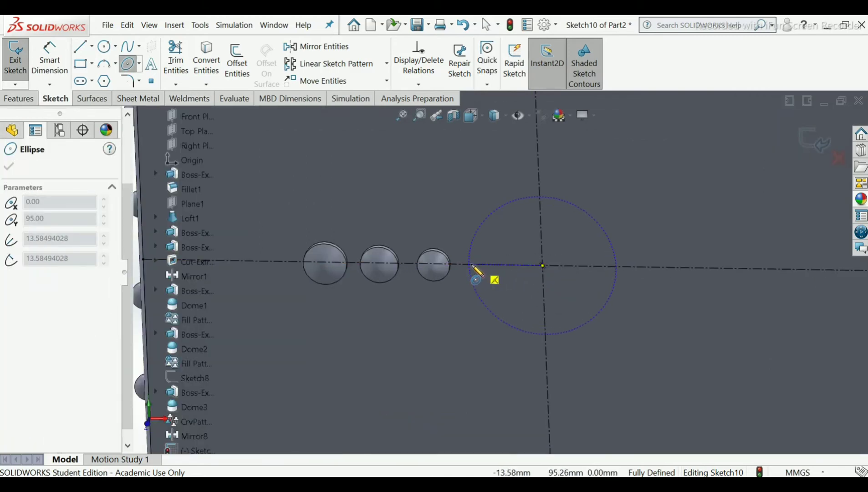
{"action": "right_click", "coordinate": [476, 271]}
{"action": "left_click", "coordinate": [480, 271]}
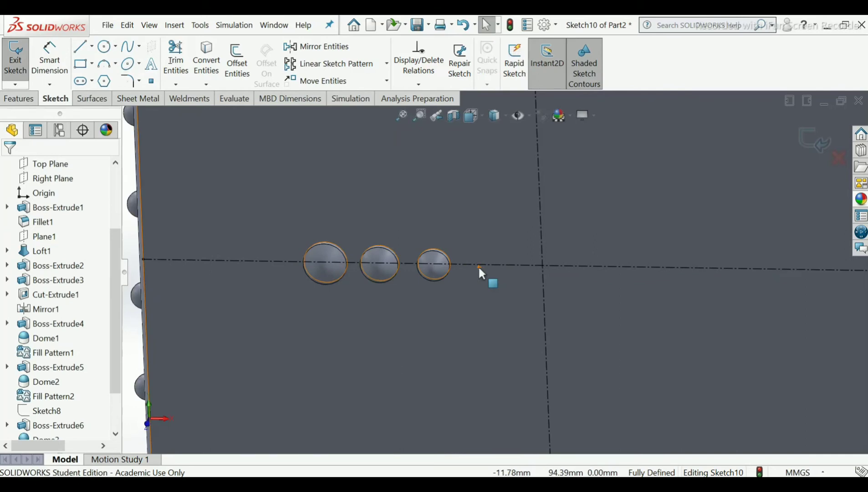
Step: Sketch an ellipse centred on the centerline crossing, with radii of about 10.5 mm horizontally and 9 mm vertically
{"action": "left_click", "coordinate": [129, 64]}
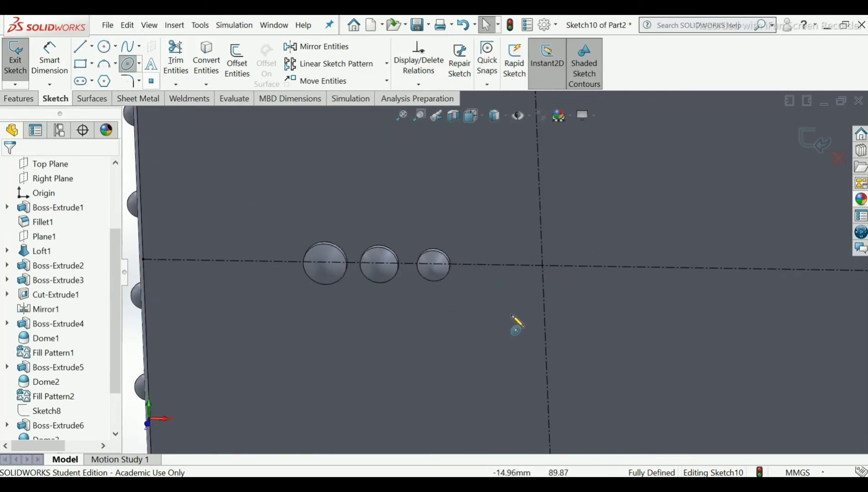
{"action": "left_click", "coordinate": [542, 265]}
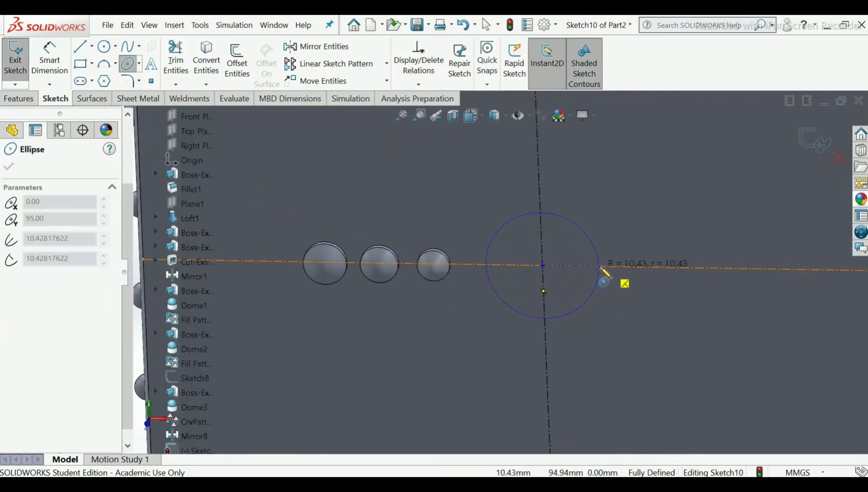
{"action": "left_click", "coordinate": [600, 266]}
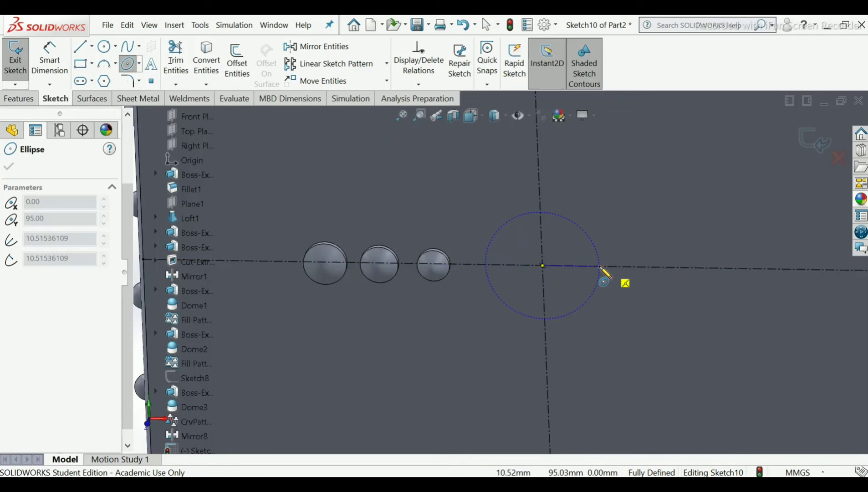
{"action": "left_click", "coordinate": [603, 319]}
{"action": "right_click", "coordinate": [600, 314]}
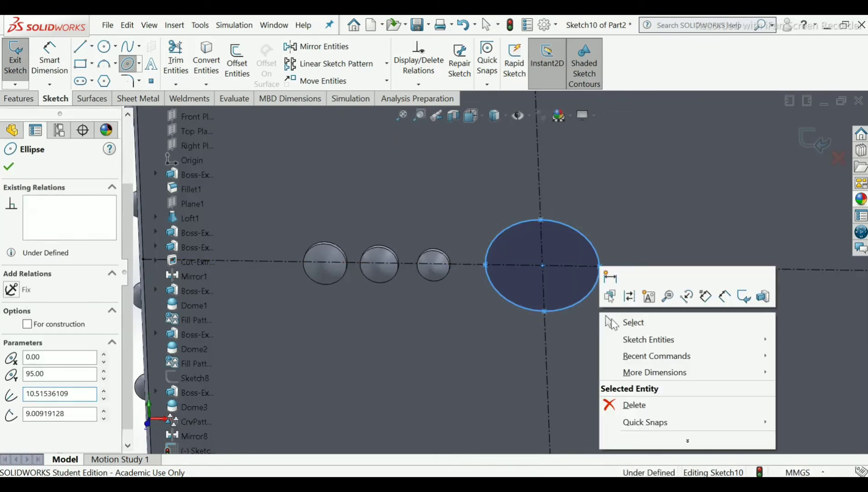
{"action": "left_click", "coordinate": [611, 323]}
Step: Dimension the ellipse's full height between its upper and lower vertices as 20 mm
{"action": "left_click", "coordinate": [68, 77]}
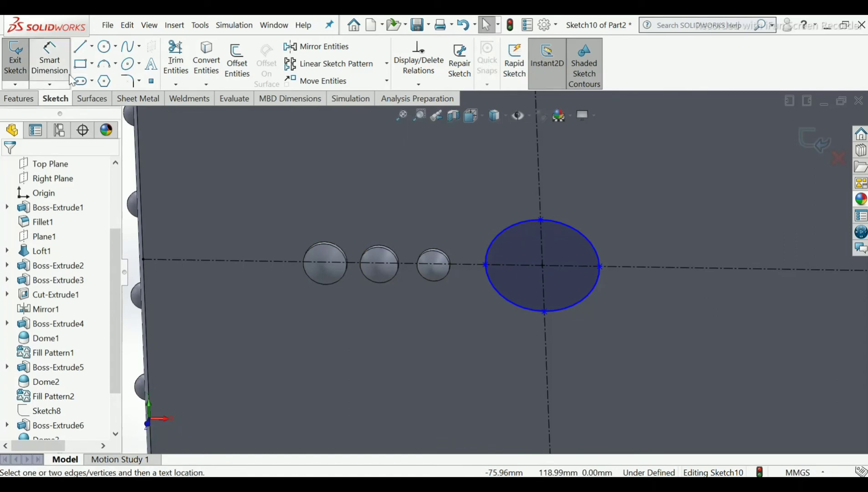
{"action": "left_click", "coordinate": [541, 220]}
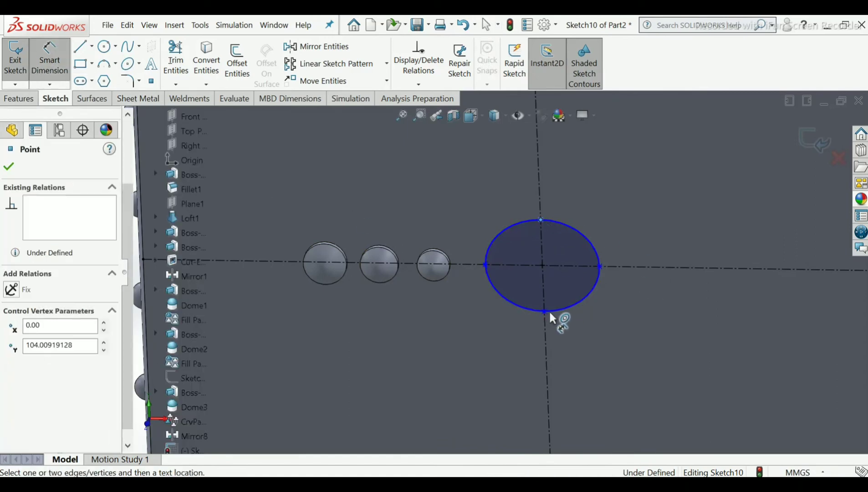
{"action": "left_click", "coordinate": [546, 309]}
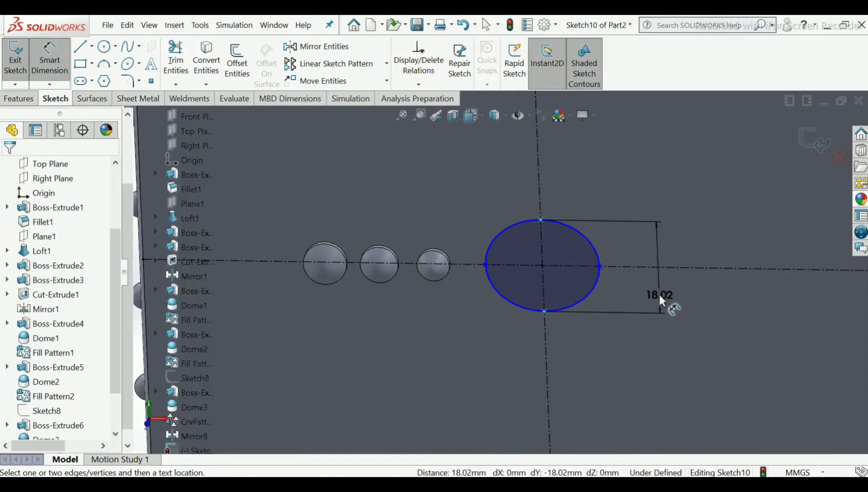
{"action": "left_click", "coordinate": [659, 296]}
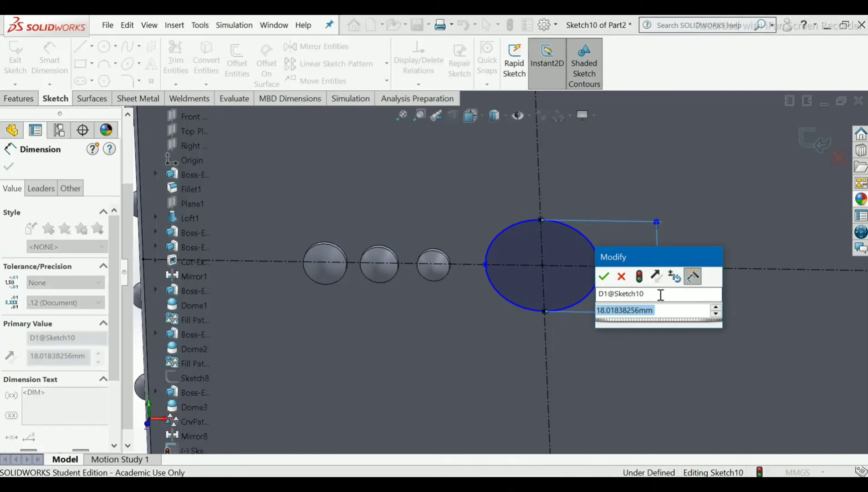
{"action": "type", "text": "20"}
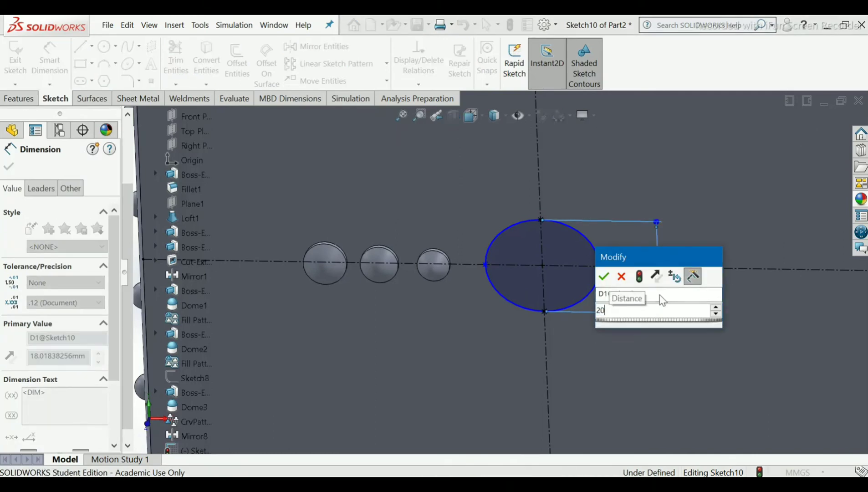
{"action": "key", "text": "Return"}
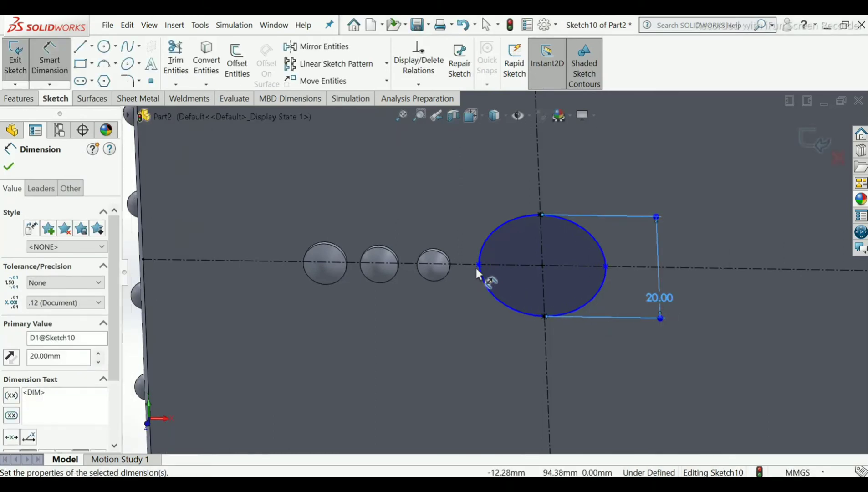
Step: Dimension the ellipse's full width between its two side vertices as 34 mm
{"action": "left_click", "coordinate": [479, 263]}
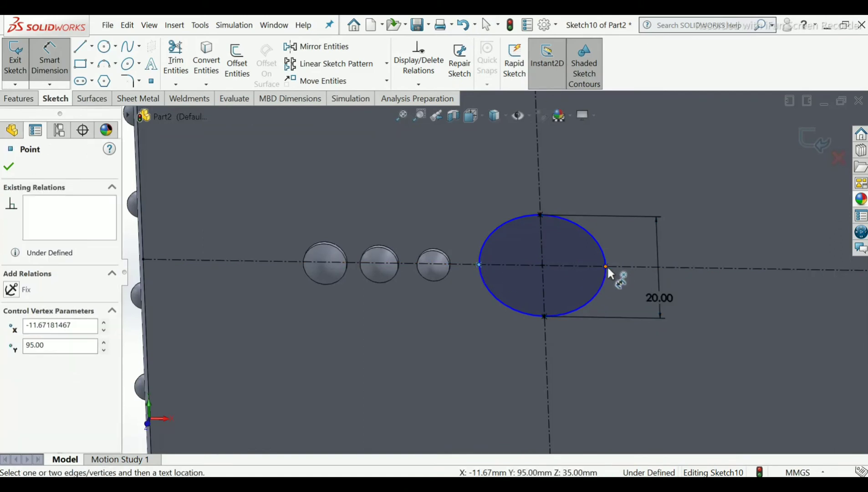
{"action": "left_click", "coordinate": [605, 266]}
{"action": "left_click", "coordinate": [591, 360]}
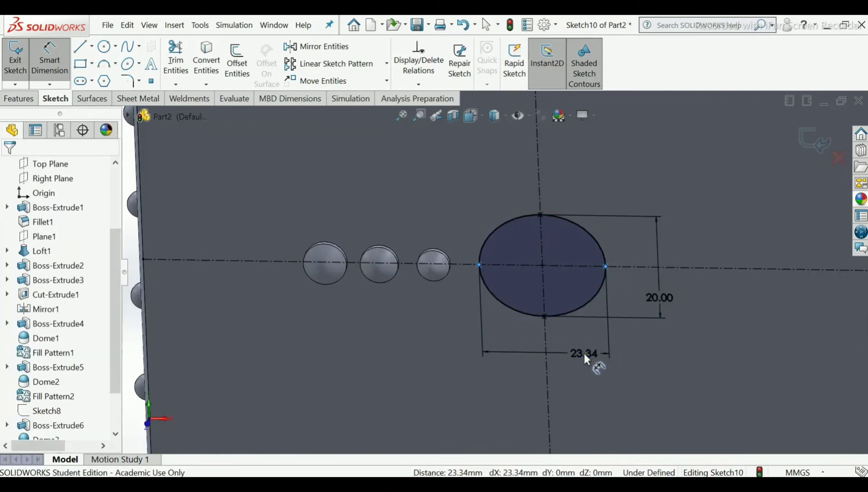
{"action": "type", "text": "40"}
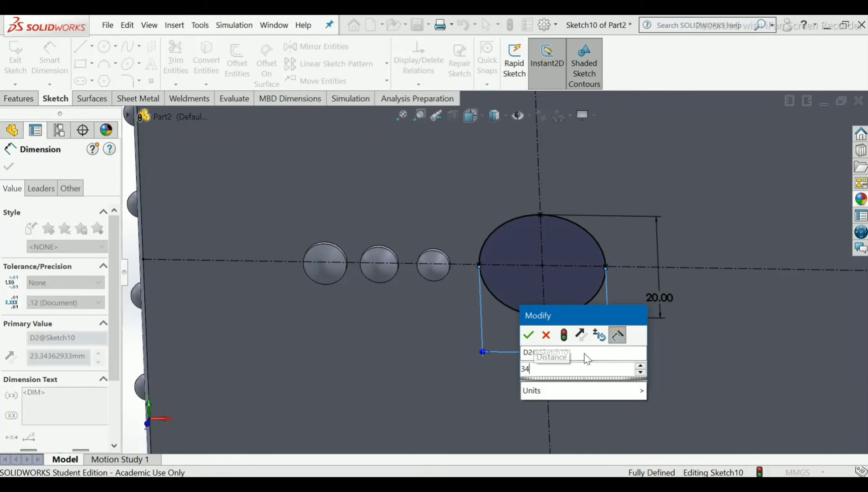
{"action": "key", "text": "Escape"}
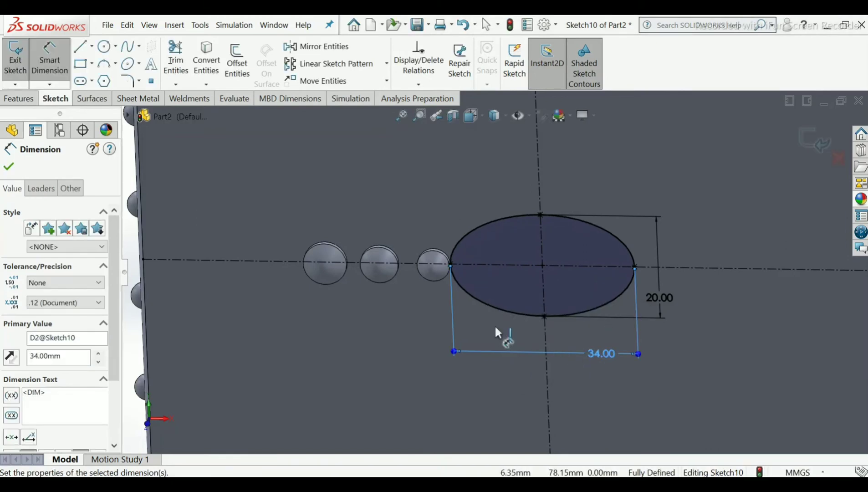
{"action": "left_click", "coordinate": [8, 166]}
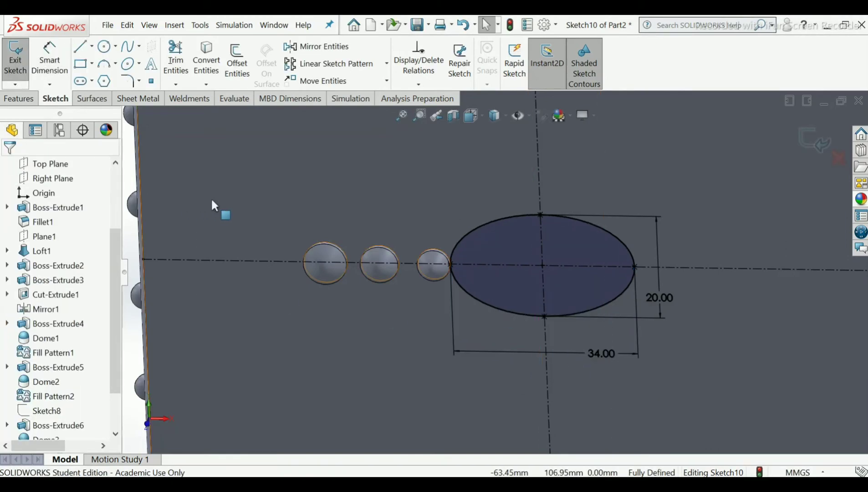
Step: Finish and exit the ellipse sketch on the bottle's panel face
{"action": "scroll", "coordinate": [456, 289], "scroll_direction": "up", "scroll_amount": 1}
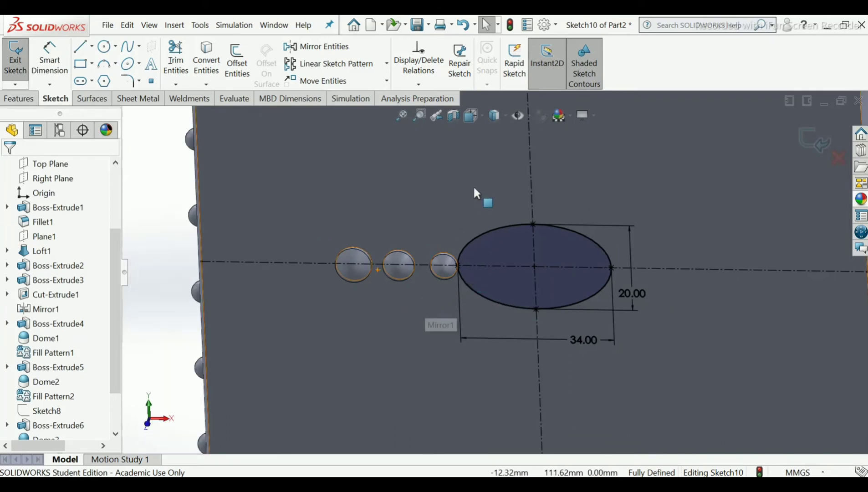
{"action": "scroll", "coordinate": [474, 185], "scroll_direction": "up", "scroll_amount": 3}
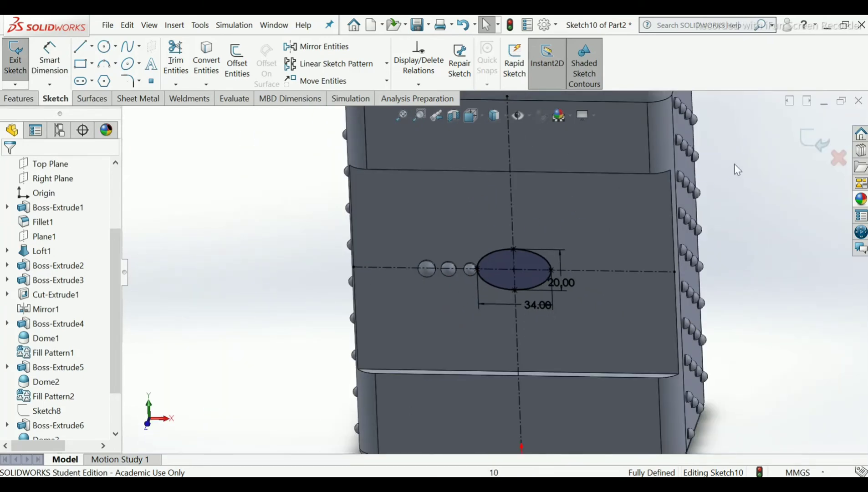
{"action": "left_click", "coordinate": [809, 147]}
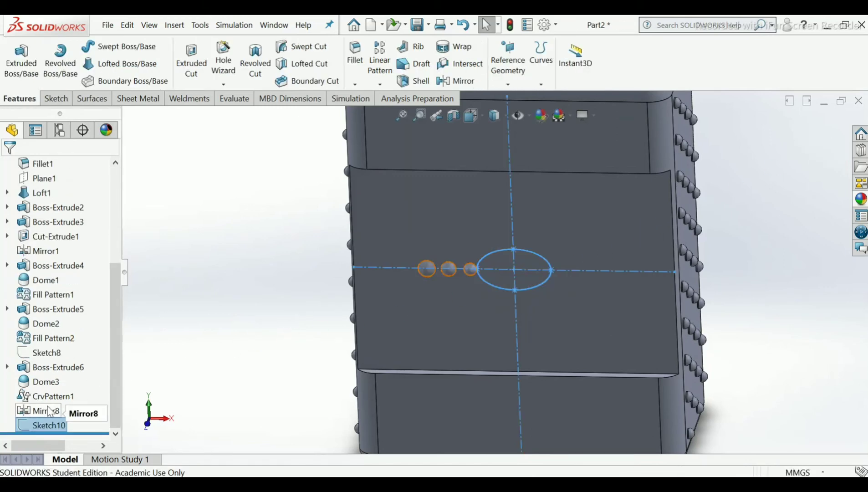
Step: Try to delete the Mirror8 feature that places the row of three domed studs on this panel
{"action": "right_click", "coordinate": [50, 410]}
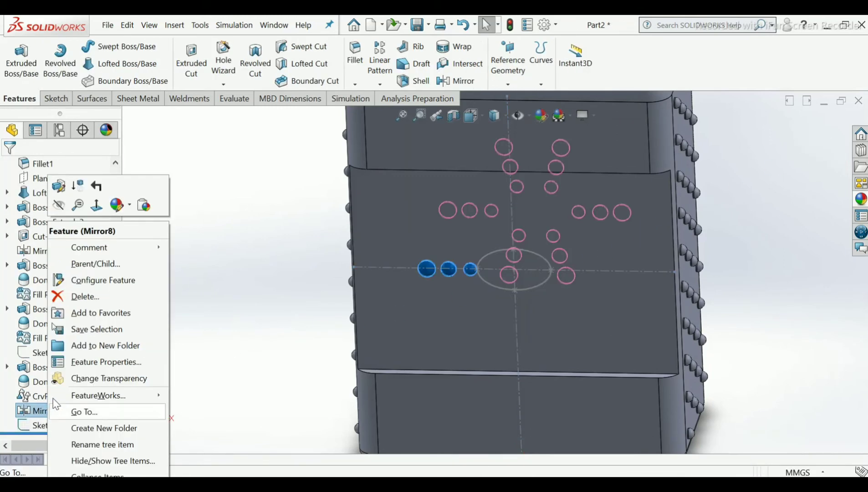
{"action": "left_click", "coordinate": [84, 297]}
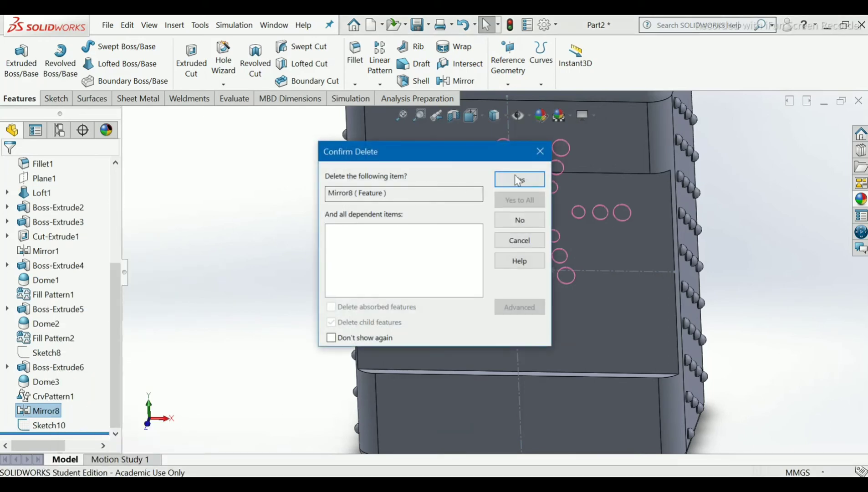
{"action": "left_click", "coordinate": [519, 179]}
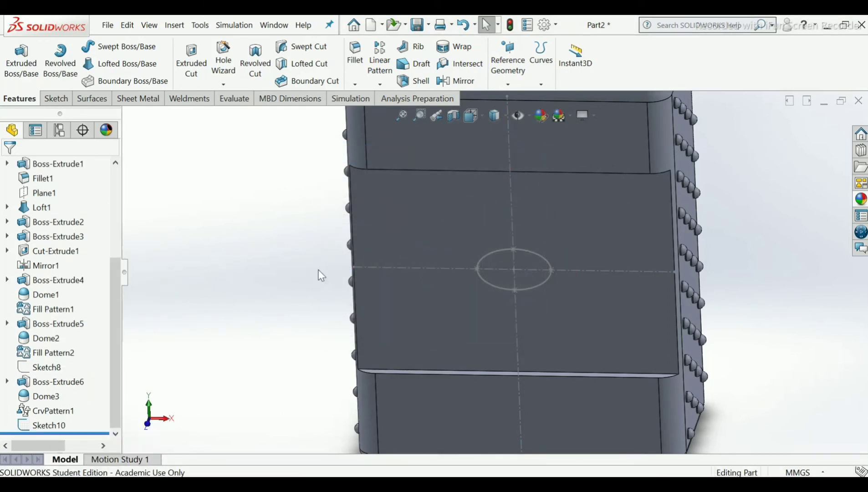
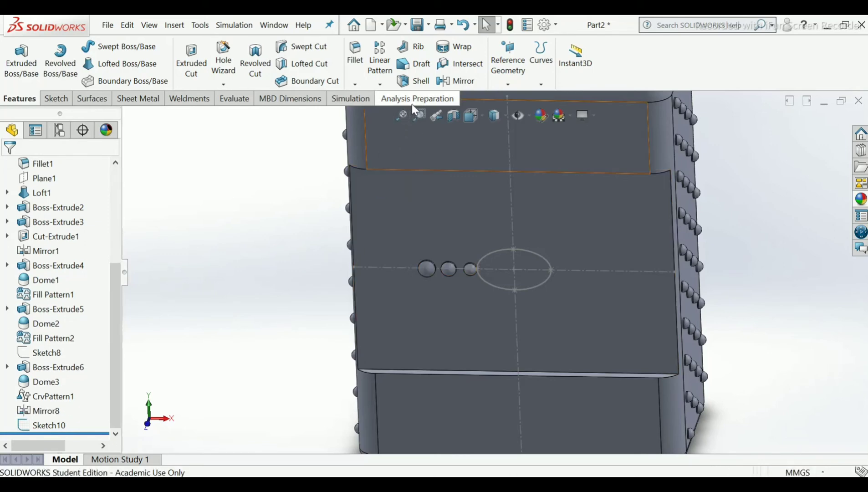
Step: Start a Curve Driven Pattern with Boss-Extrude6 and Dome3 as the features to pattern
{"action": "left_click", "coordinate": [380, 85]}
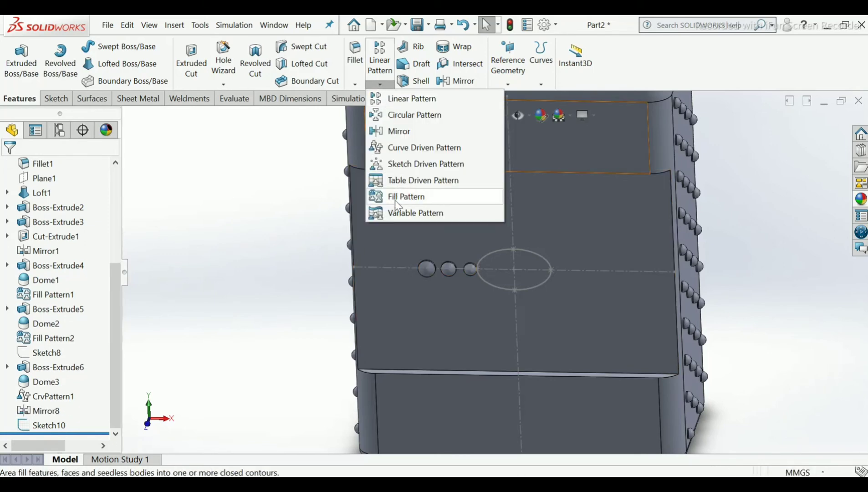
{"action": "left_click", "coordinate": [404, 151]}
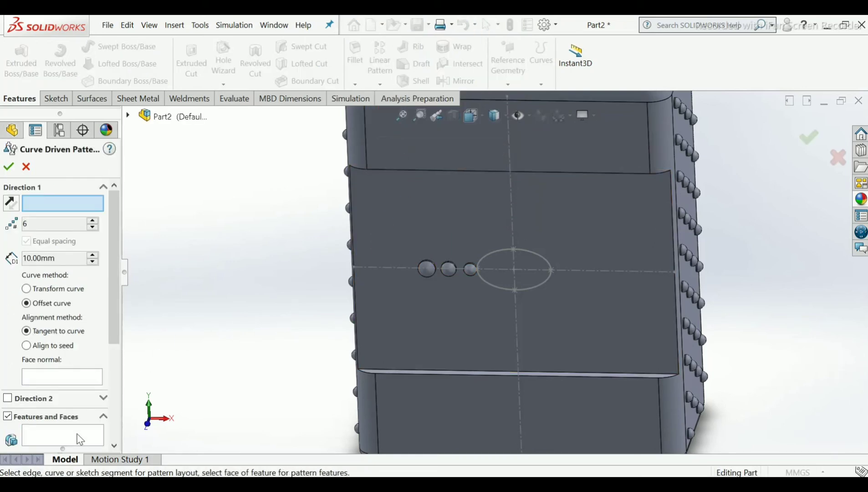
{"action": "left_click", "coordinate": [78, 434]}
{"action": "scroll", "coordinate": [463, 278], "scroll_direction": "down", "scroll_amount": 3}
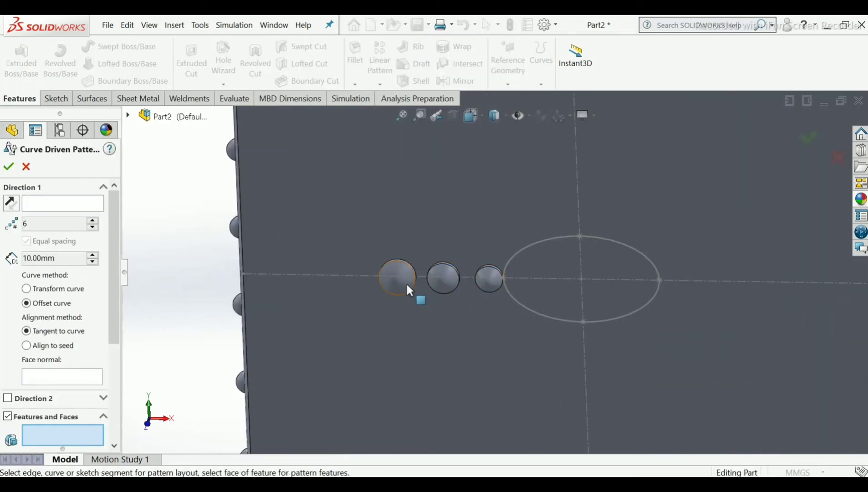
{"action": "left_click", "coordinate": [128, 116]}
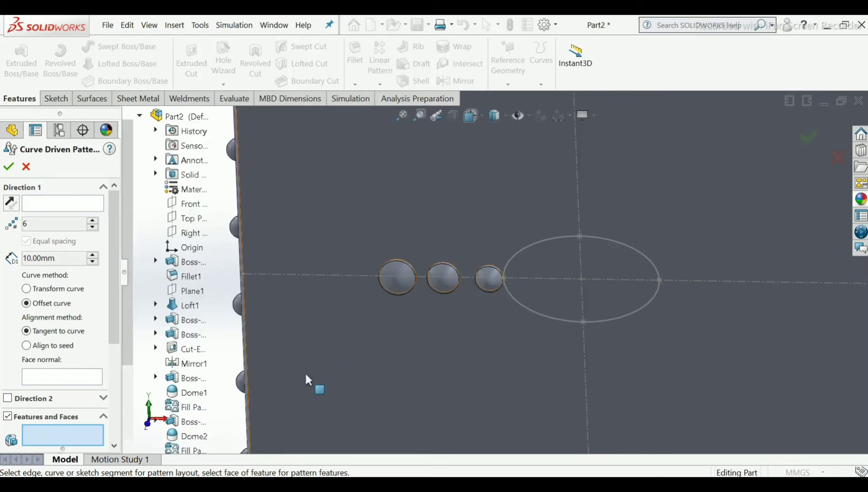
{"action": "scroll", "coordinate": [291, 388], "scroll_direction": "down", "scroll_amount": 2}
{"action": "scroll", "coordinate": [166, 406], "scroll_direction": "down", "scroll_amount": 2}
{"action": "scroll", "coordinate": [196, 432], "scroll_direction": "down", "scroll_amount": 1}
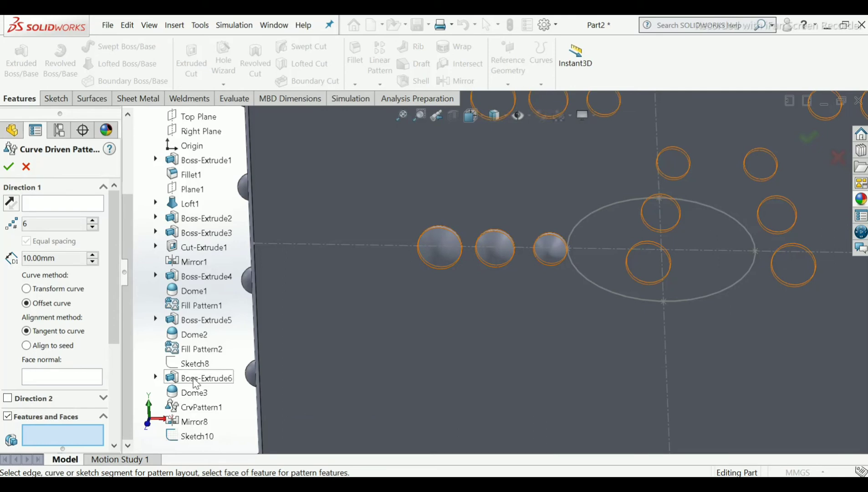
{"action": "left_click", "coordinate": [195, 378]}
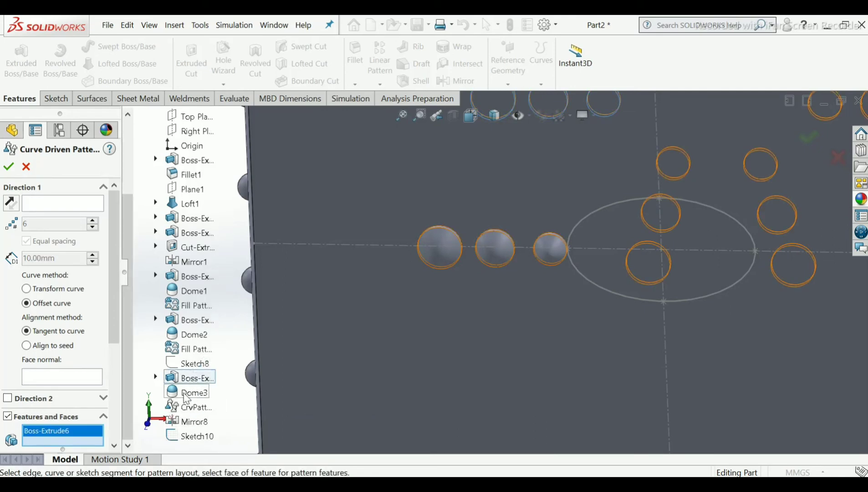
{"action": "left_click", "coordinate": [194, 393]}
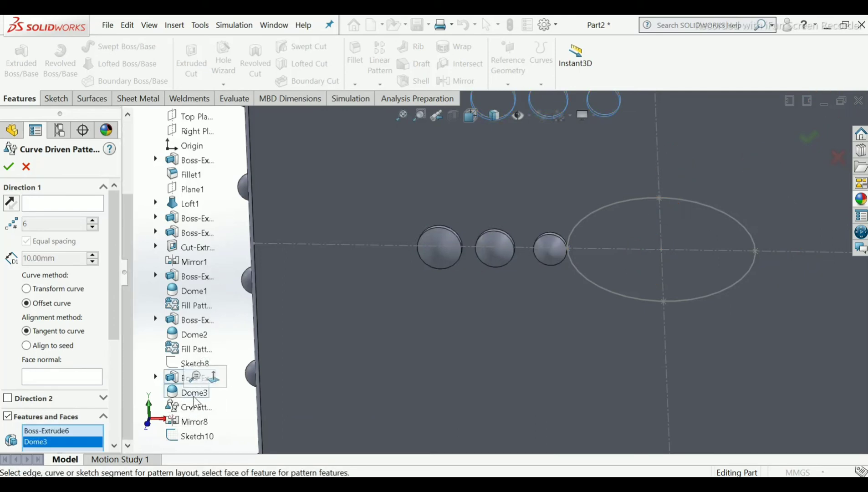
Step: Try to pattern Boss-Extrude6 and Dome3 along the ellipse with 6 equally spaced instances, with Geometry pattern turned off
{"action": "left_click", "coordinate": [68, 206]}
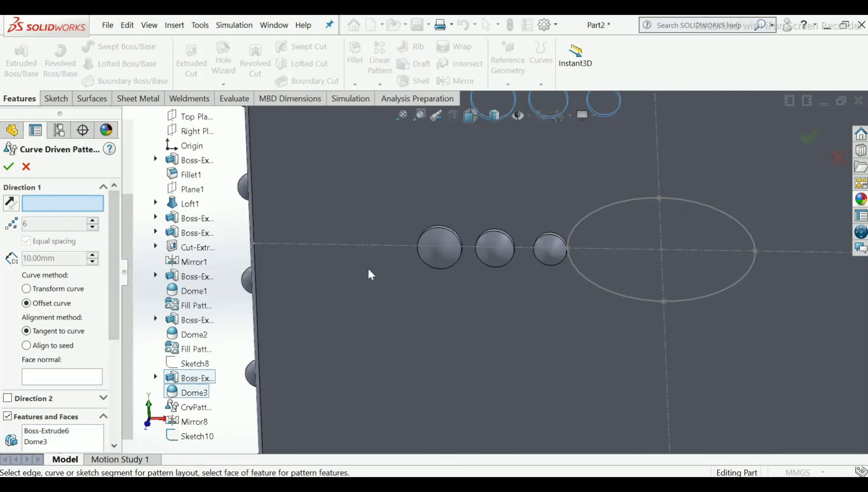
{"action": "left_click", "coordinate": [590, 283]}
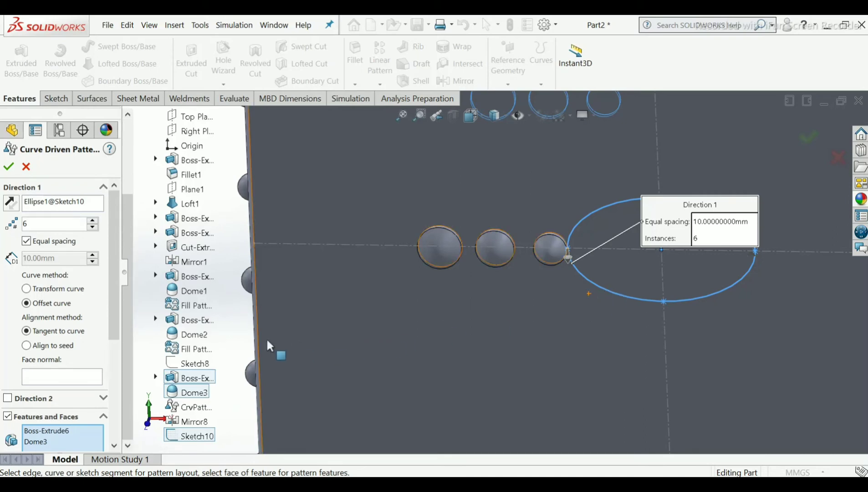
{"action": "left_click_drag", "start_coordinate": [116, 279], "coordinate": [112, 378]}
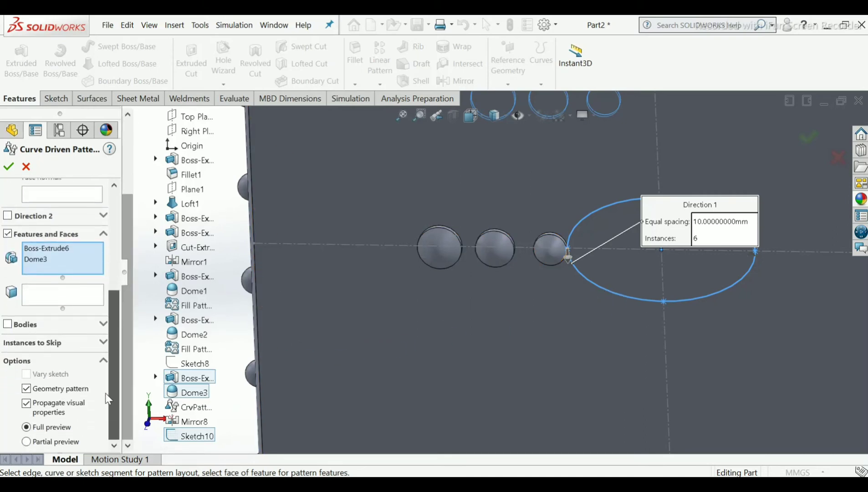
{"action": "left_click", "coordinate": [25, 388]}
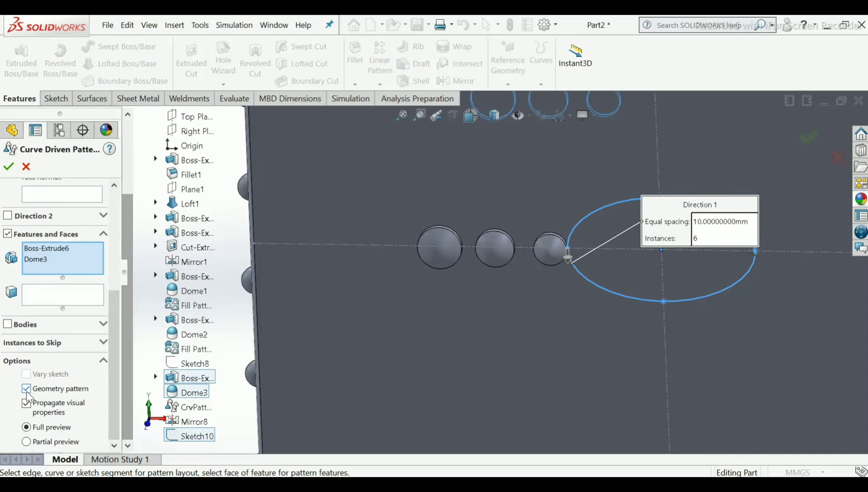
{"action": "left_click", "coordinate": [26, 389]}
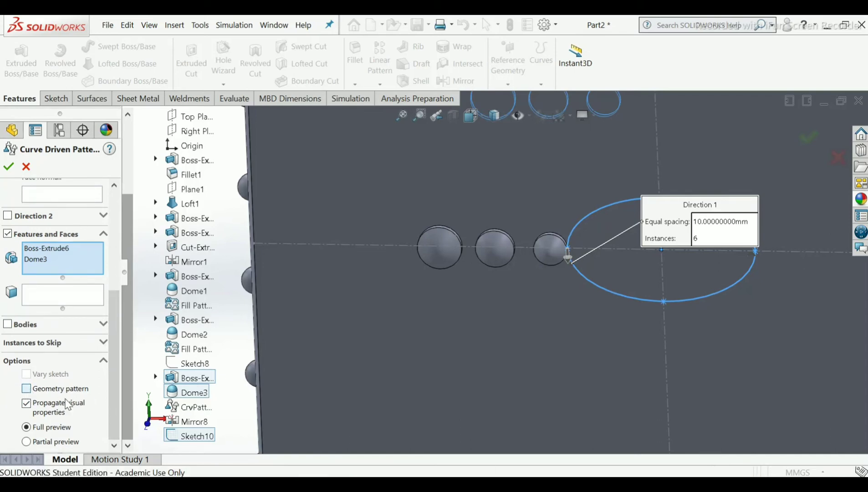
{"action": "left_click_drag", "start_coordinate": [112, 408], "coordinate": [120, 282]}
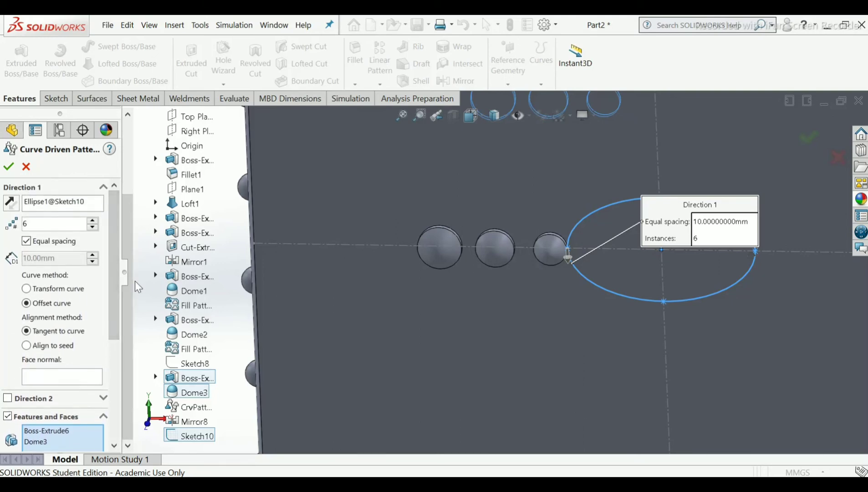
{"action": "left_click", "coordinate": [11, 167]}
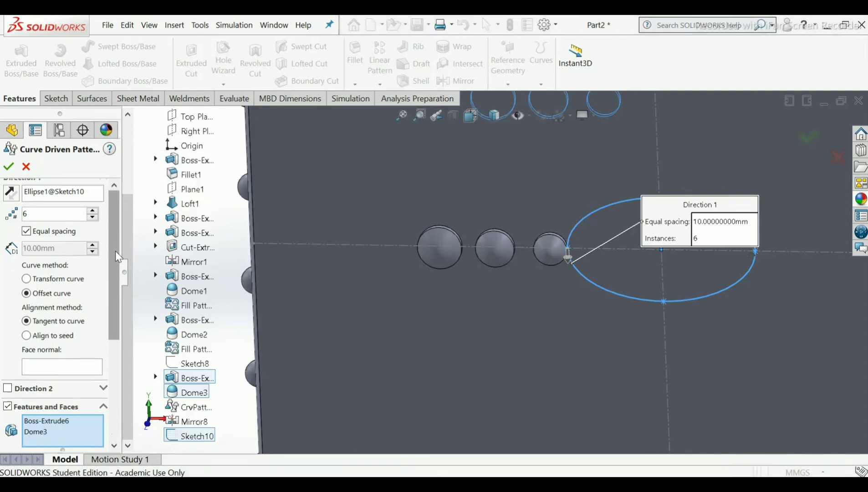
{"action": "scroll", "coordinate": [116, 251], "scroll_direction": "down", "scroll_amount": 5}
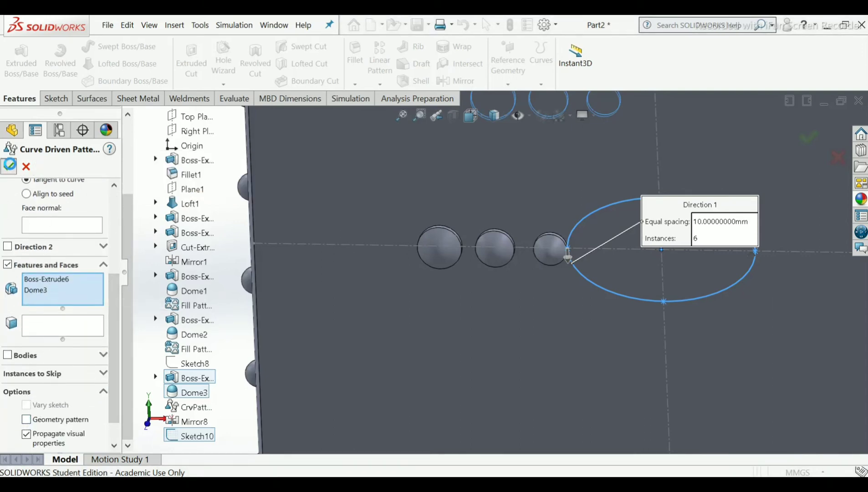
{"action": "left_click", "coordinate": [10, 166]}
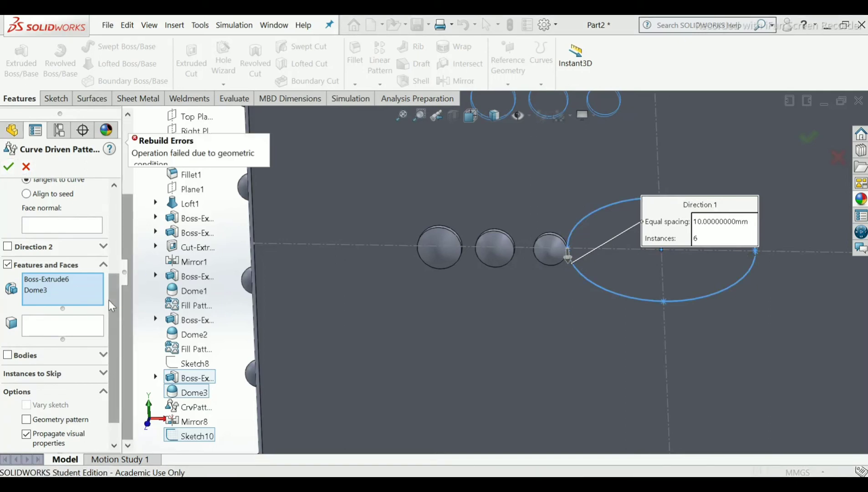
{"action": "scroll", "coordinate": [69, 221], "scroll_direction": "up", "scroll_amount": 3}
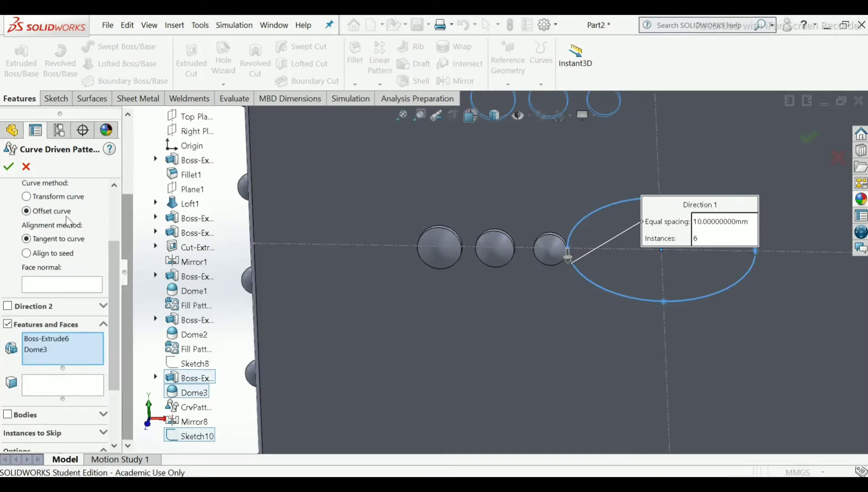
{"action": "left_click", "coordinate": [27, 167]}
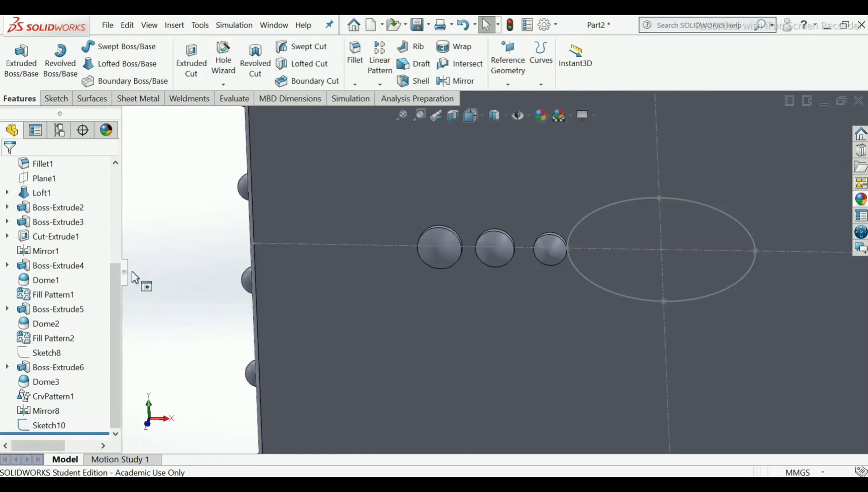
Step: Delete the Mirror8 feature and continue past the rebuild error of CrvPattern1
{"action": "right_click", "coordinate": [53, 411]}
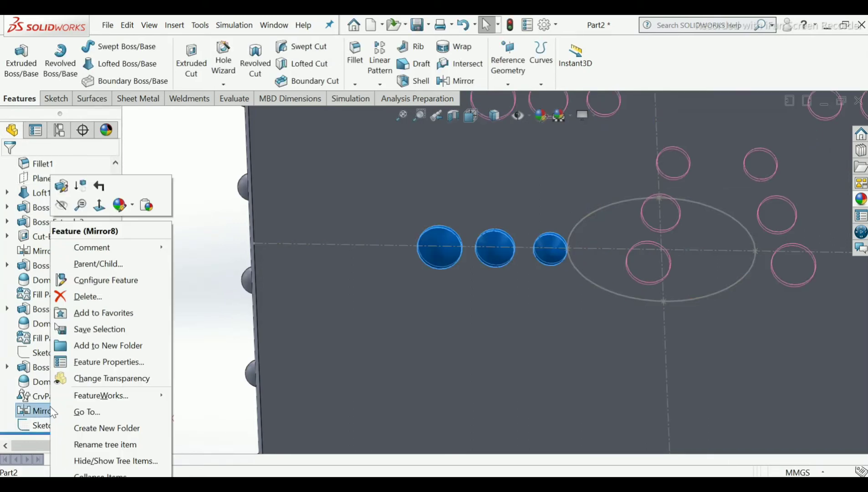
{"action": "left_click", "coordinate": [82, 295]}
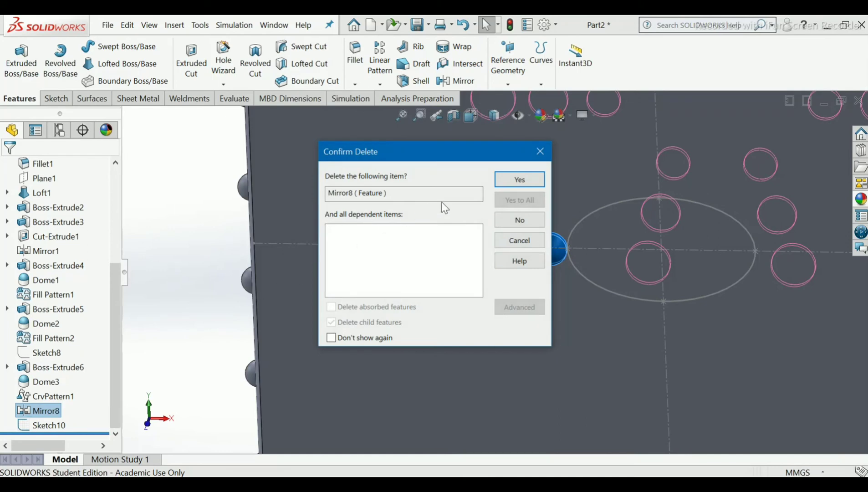
{"action": "left_click", "coordinate": [505, 179]}
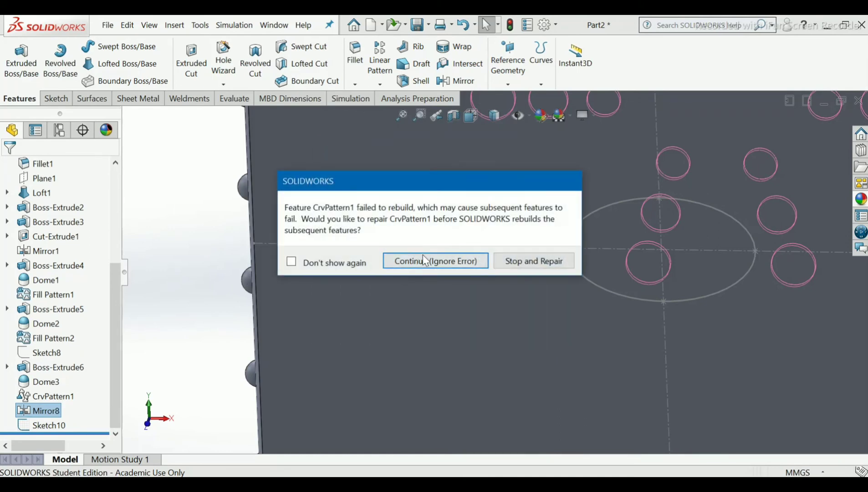
{"action": "left_click", "coordinate": [430, 262]}
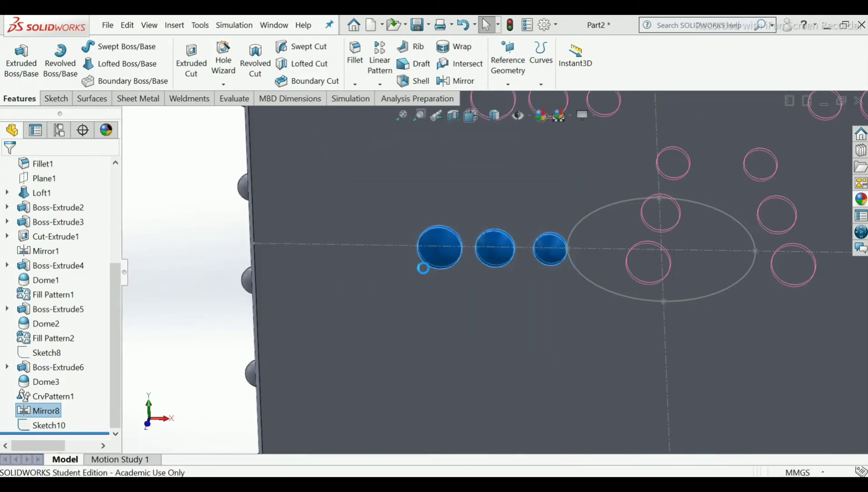
{"action": "left_click", "coordinate": [420, 109]}
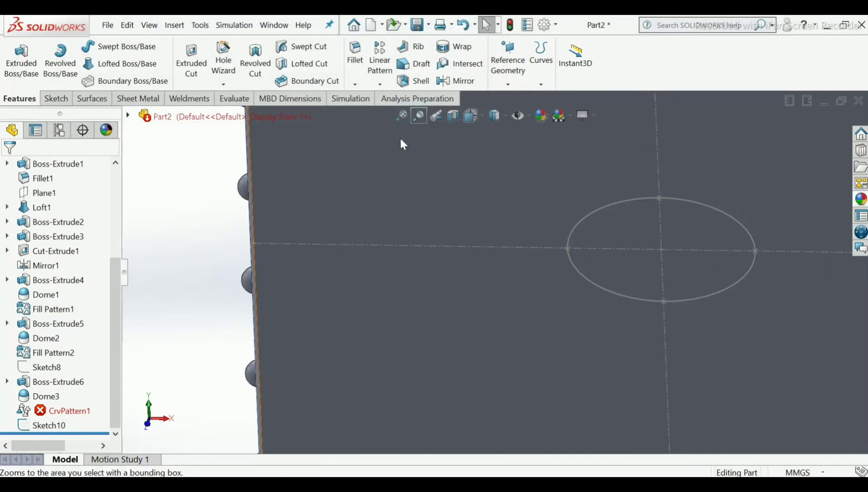
Step: Delete the failed CrvPattern1 feature
{"action": "mouse_move", "coordinate": [68, 410]}
{"action": "mouse_move", "coordinate": [515, 319]}
{"action": "middle_mouse_down"}
{"action": "mouse_move", "coordinate": [406, 326]}
{"action": "mouse_move", "coordinate": [390, 355]}
{"action": "middle_mouse_up"}
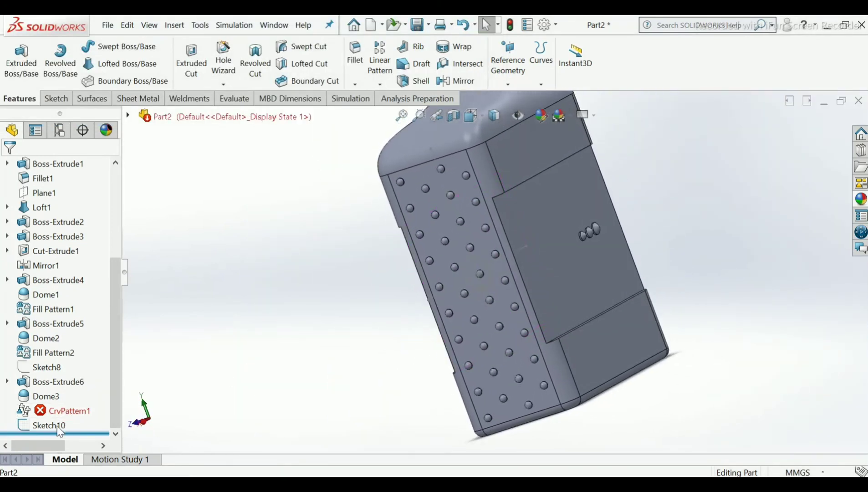
{"action": "right_click", "coordinate": [59, 411]}
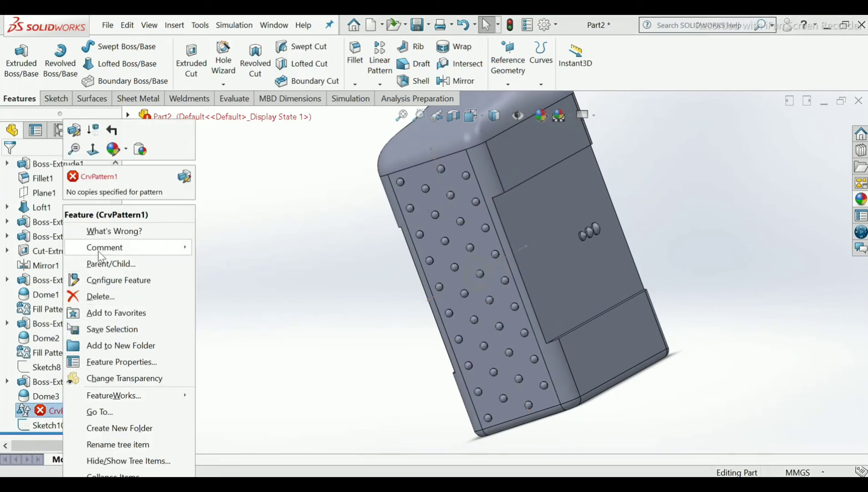
{"action": "left_click", "coordinate": [102, 296]}
{"action": "left_click", "coordinate": [524, 180]}
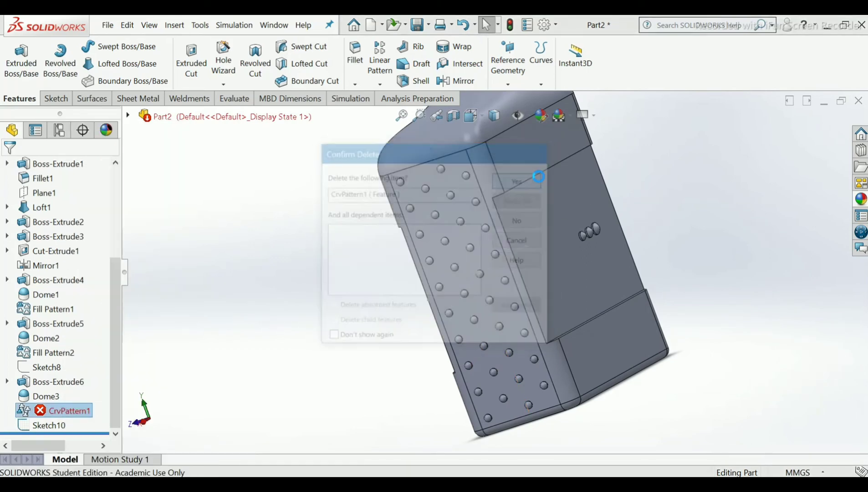
Step: Show Sketch9 under Boss-Extrude6 to compare the studs' circles with the ellipse on the opposite panel, and hide it again
{"action": "middle_click_drag", "start_coordinate": [595, 230], "coordinate": [598, 292]}
{"action": "middle_click_drag", "start_coordinate": [562, 221], "coordinate": [564, 304], "text": "ctrl"}
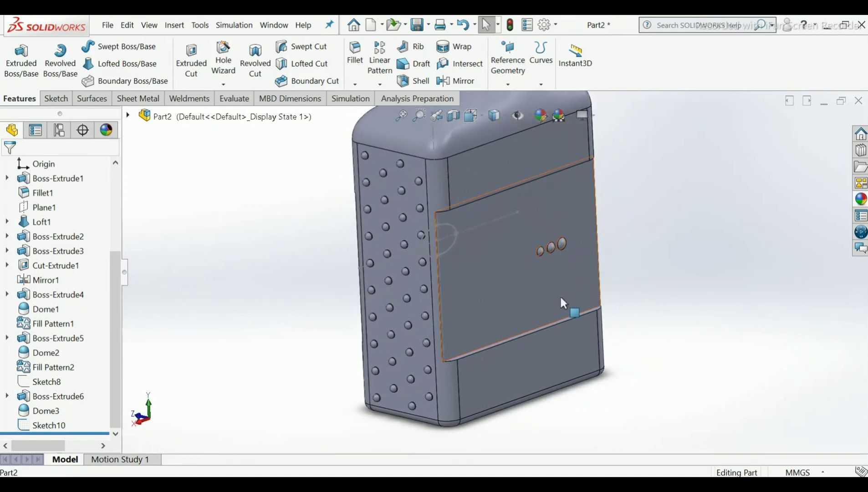
{"action": "left_click", "coordinate": [6, 396]}
{"action": "right_click", "coordinate": [48, 410]}
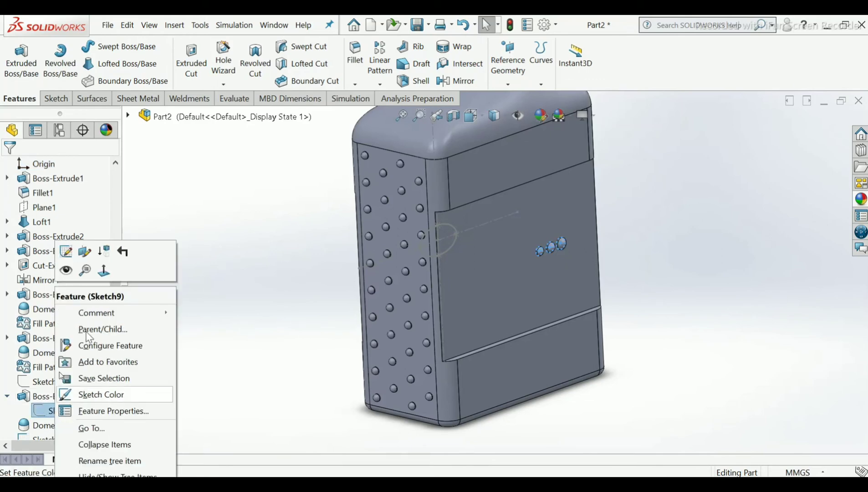
{"action": "left_click", "coordinate": [66, 272]}
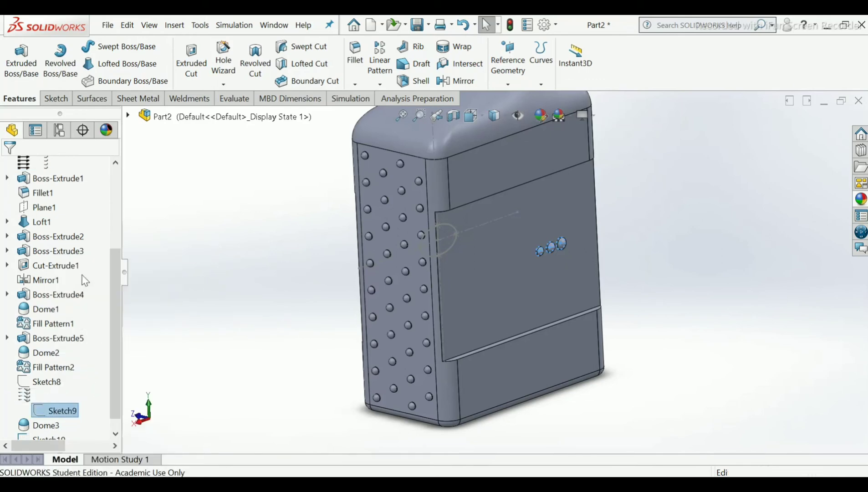
{"action": "mouse_move", "coordinate": [281, 319]}
{"action": "middle_mouse_down"}
{"action": "mouse_move", "coordinate": [284, 287]}
{"action": "mouse_move", "coordinate": [228, 297]}
{"action": "middle_mouse_up"}
{"action": "right_click", "coordinate": [54, 411]}
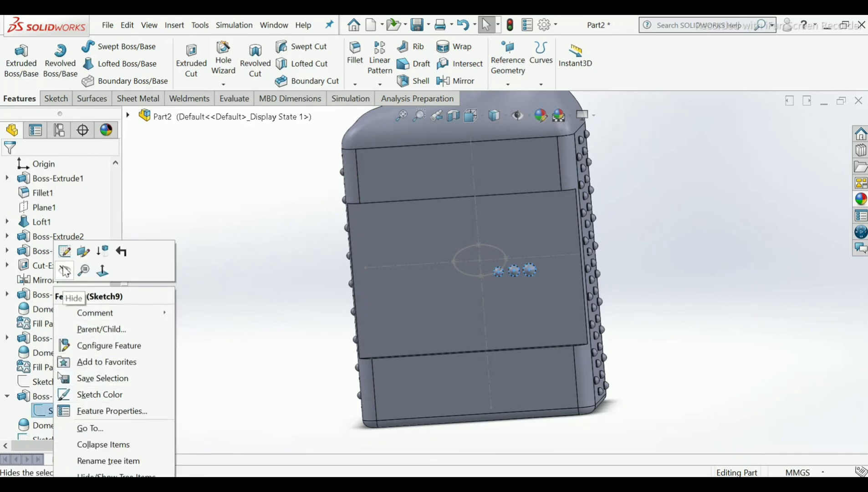
{"action": "left_click", "coordinate": [65, 272]}
{"action": "middle_click_drag", "start_coordinate": [465, 283], "coordinate": [444, 318]}
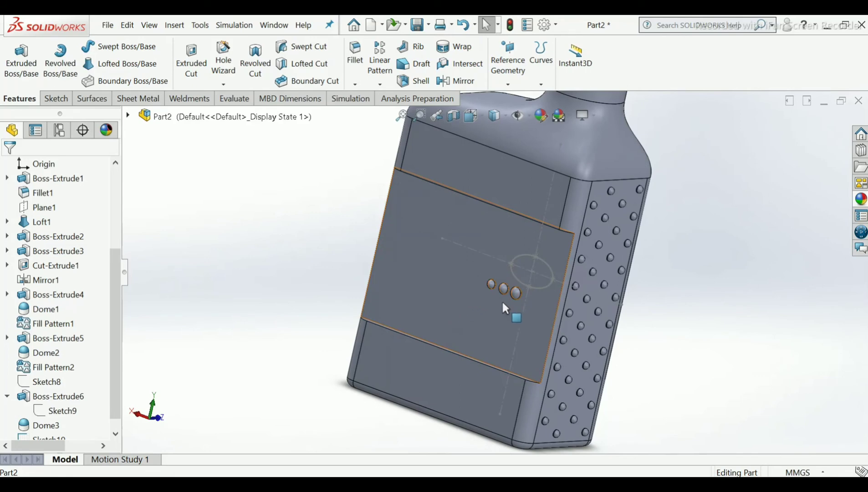
{"action": "middle_click_drag", "start_coordinate": [516, 320], "coordinate": [437, 292]}
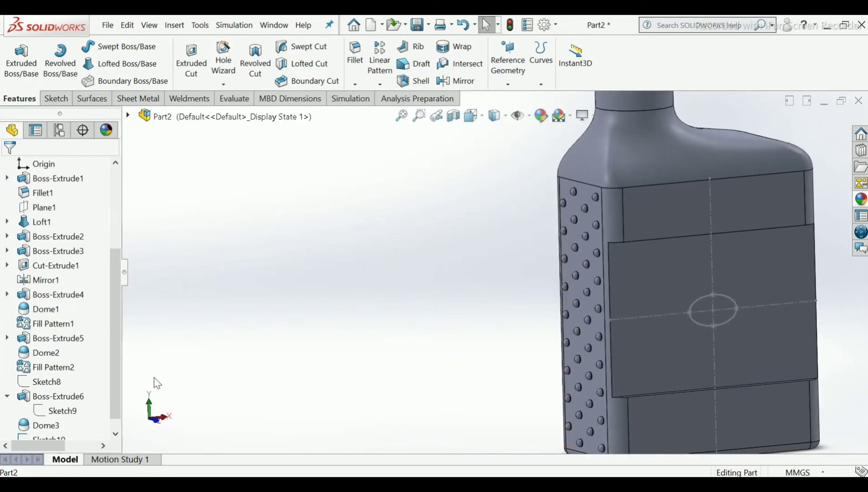
Step: Show Sketch7 under Boss-Extrude5 to check where it lies on the bottle, and hide it again
{"action": "left_click", "coordinate": [7, 338]}
{"action": "left_click", "coordinate": [57, 353]}
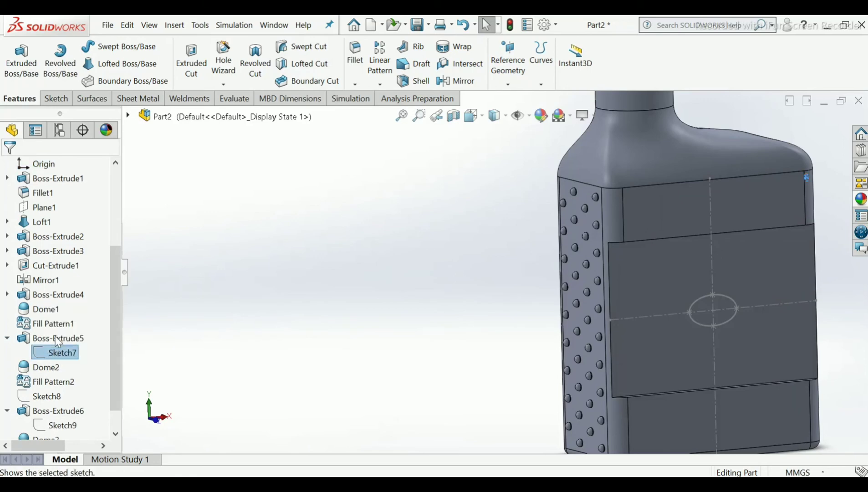
{"action": "mouse_move", "coordinate": [390, 353]}
{"action": "middle_mouse_down"}
{"action": "mouse_move", "coordinate": [399, 345]}
{"action": "mouse_move", "coordinate": [481, 376]}
{"action": "mouse_move", "coordinate": [466, 374]}
{"action": "mouse_move", "coordinate": [474, 373]}
{"action": "middle_mouse_up"}
{"action": "left_click", "coordinate": [57, 352]}
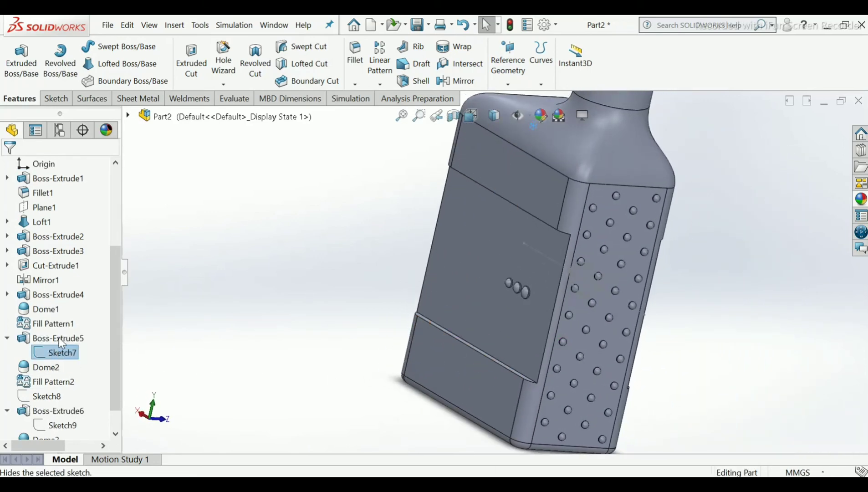
{"action": "left_click", "coordinate": [174, 347]}
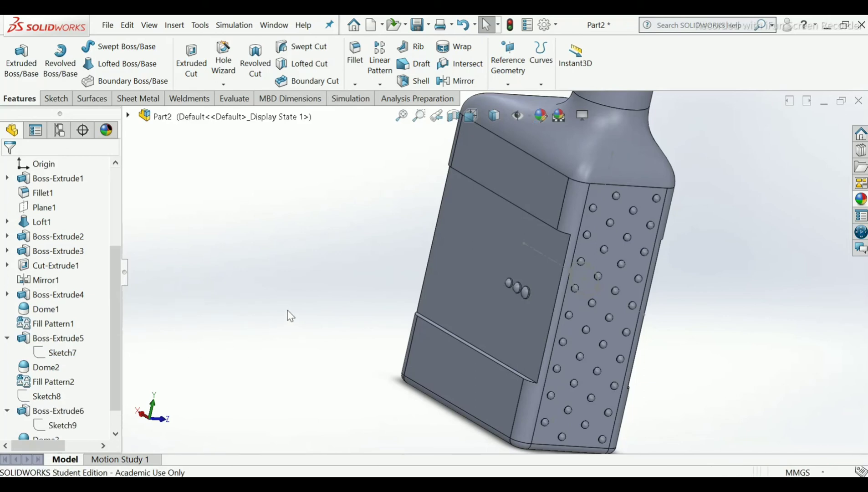
Step: Start a new sketch on the flat panel face that carries the ellipse
{"action": "scroll", "coordinate": [460, 283], "scroll_direction": "down", "scroll_amount": 3}
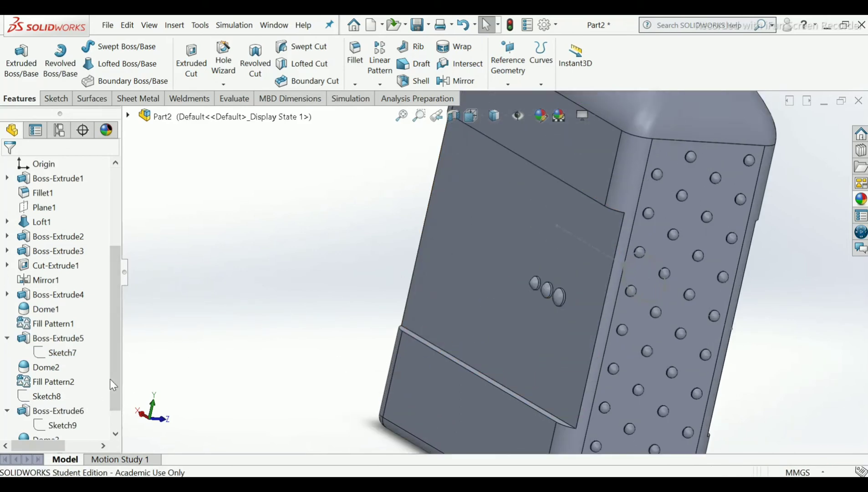
{"action": "scroll", "coordinate": [110, 387], "scroll_direction": "down", "scroll_amount": 2}
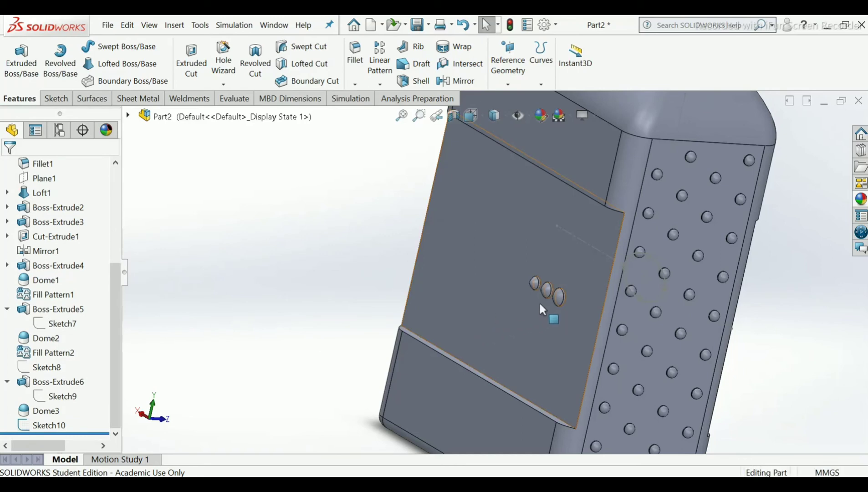
{"action": "middle_click_drag", "start_coordinate": [542, 310], "coordinate": [431, 269]}
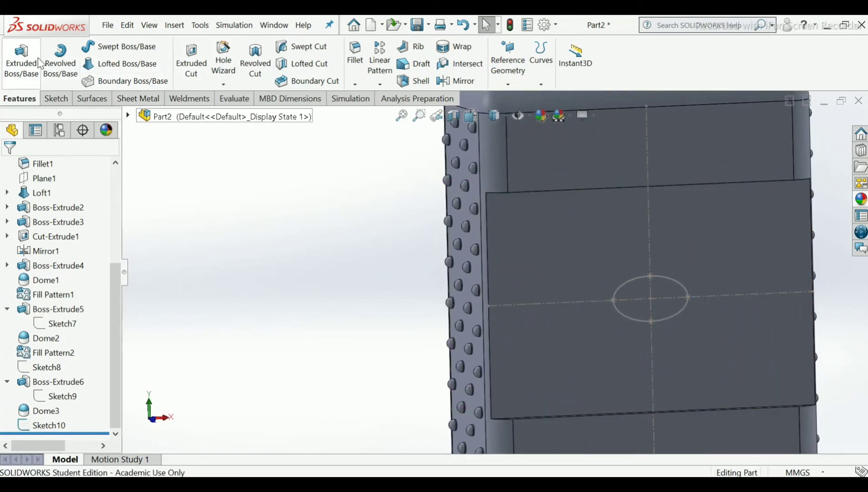
{"action": "left_click", "coordinate": [697, 327]}
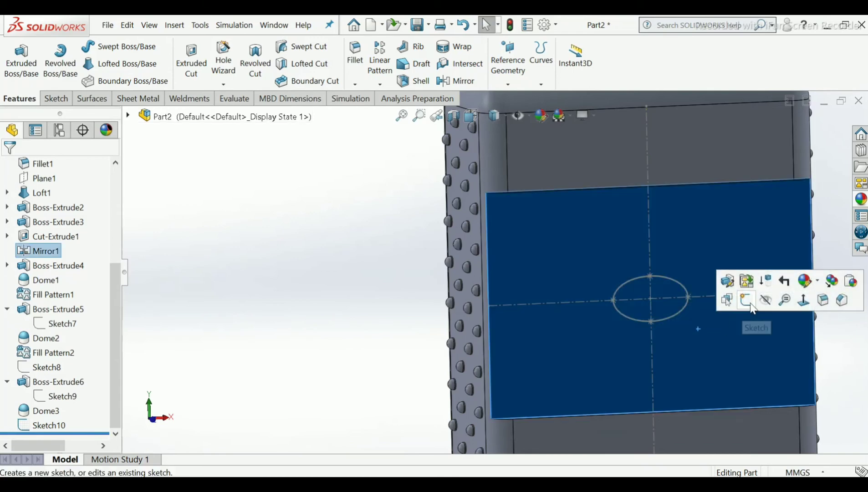
{"action": "left_click", "coordinate": [749, 304]}
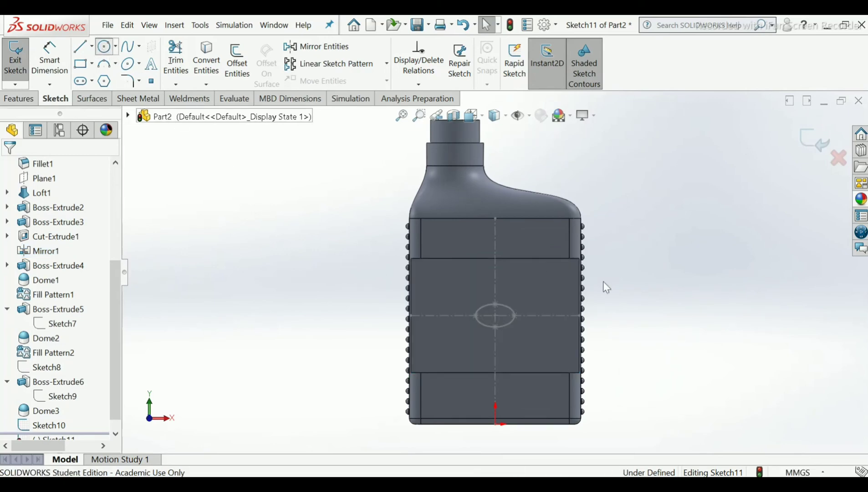
Step: Draw a circle of about 3.6 mm radius centred on the horizontal centerline, about 24.6 mm from the vertical centerline, outside the ellipse
{"action": "scroll", "coordinate": [510, 323], "scroll_direction": "down", "scroll_amount": 5}
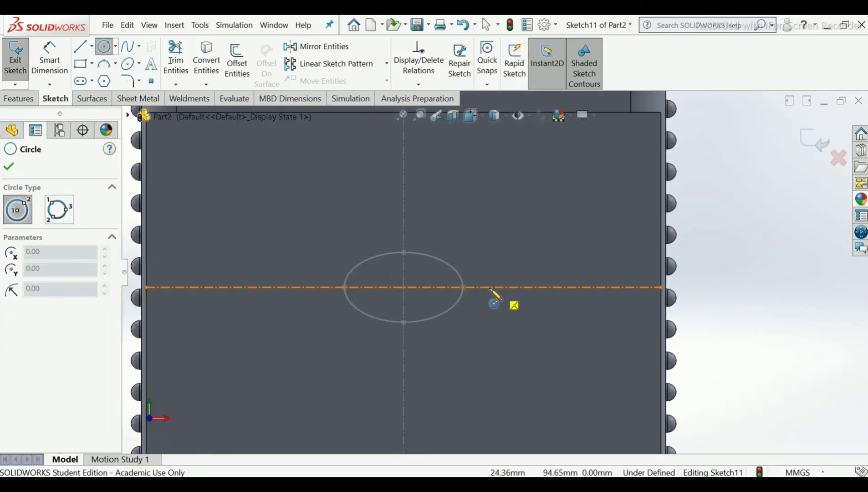
{"action": "left_click", "coordinate": [490, 286]}
{"action": "left_click", "coordinate": [500, 295]}
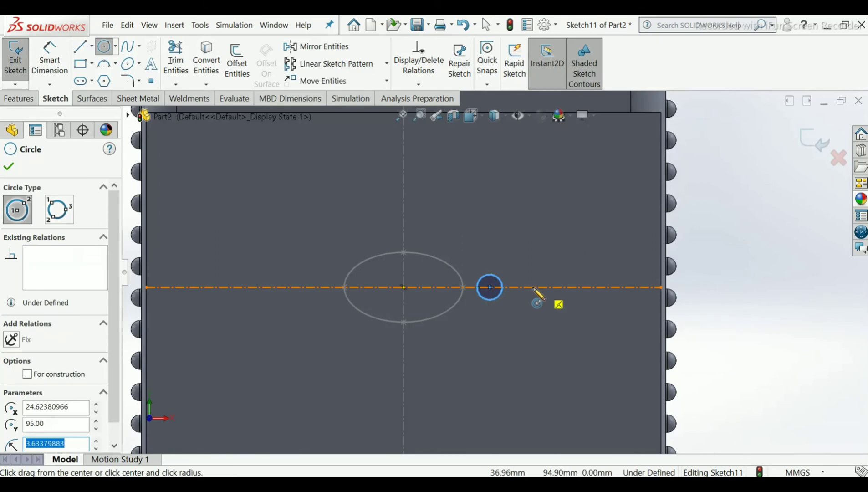
Step: Draw two more circles outward on the horizontal centerline, about 4 mm and 4.9 mm in radius, about 37 mm and 47.5 mm from the vertical centerline
{"action": "left_click", "coordinate": [533, 287]}
{"action": "left_click", "coordinate": [545, 295]}
{"action": "left_click", "coordinate": [570, 287]}
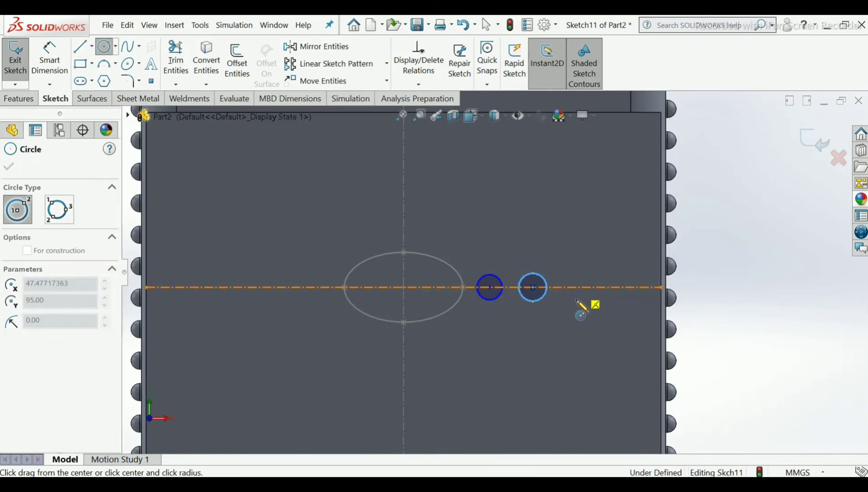
{"action": "left_click", "coordinate": [581, 303]}
{"action": "right_click", "coordinate": [584, 303]}
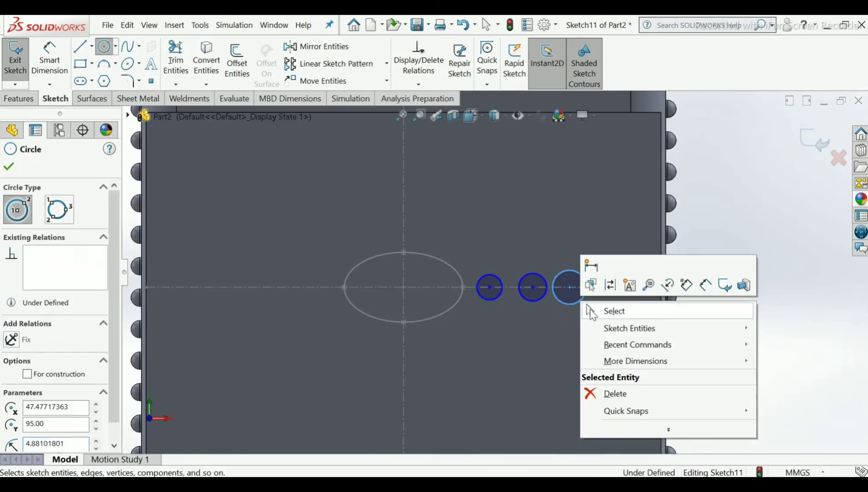
{"action": "left_click", "coordinate": [596, 310]}
Step: Dimension the center distance between the circle nearest the ellipse and the middle circle as 10 mm
{"action": "left_click", "coordinate": [49, 59]}
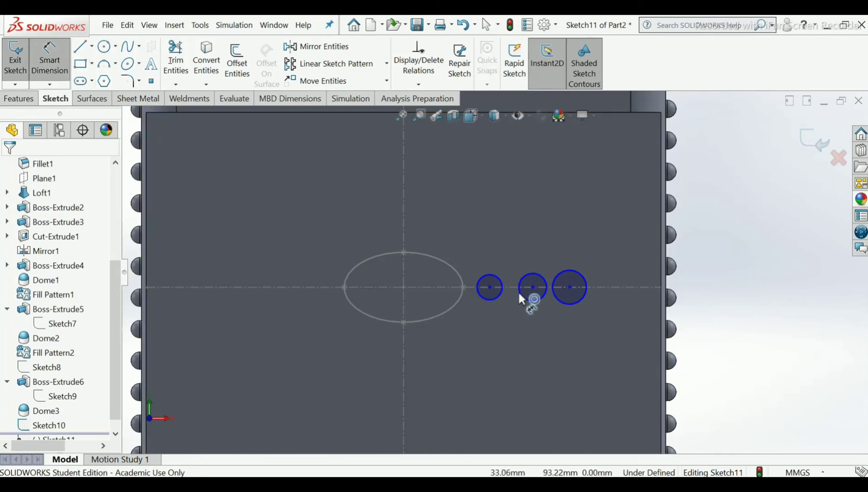
{"action": "left_click", "coordinate": [490, 287]}
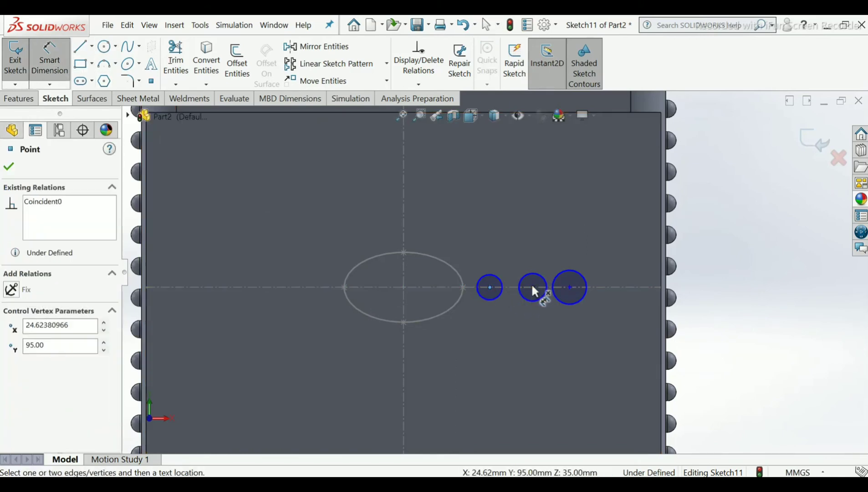
{"action": "left_click", "coordinate": [532, 287]}
{"action": "left_click", "coordinate": [512, 328]}
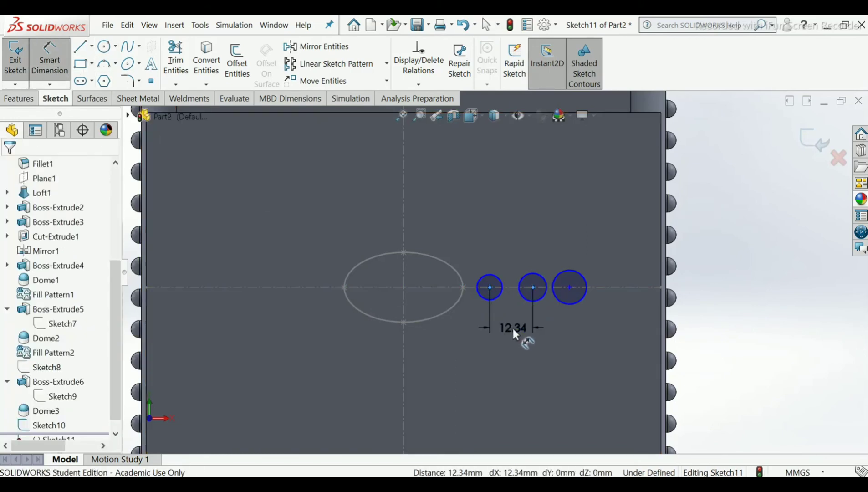
{"action": "type", "text": "10"}
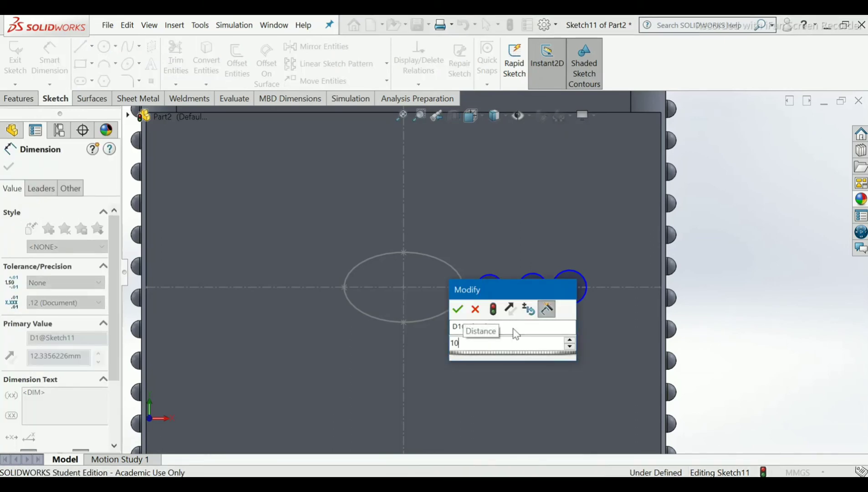
{"action": "key", "text": "Return"}
{"action": "scroll", "coordinate": [570, 287], "scroll_direction": "down", "scroll_amount": 2}
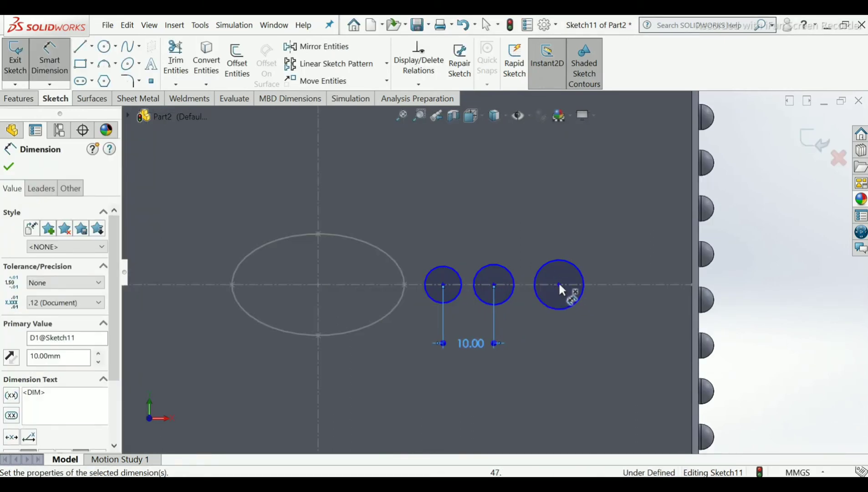
Step: Dimension the center distance between the middle circle and the outermost circle as 10 mm
{"action": "left_click", "coordinate": [558, 285]}
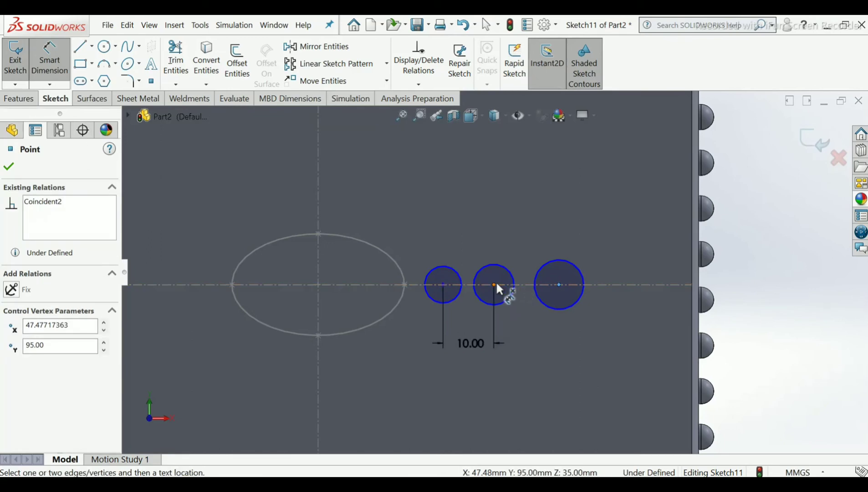
{"action": "left_click", "coordinate": [494, 284]}
{"action": "left_click", "coordinate": [532, 344]}
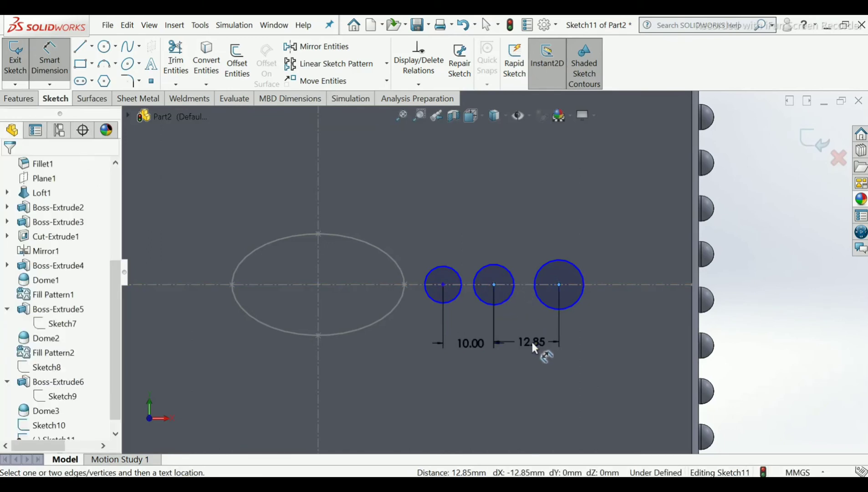
{"action": "type", "text": "10"}
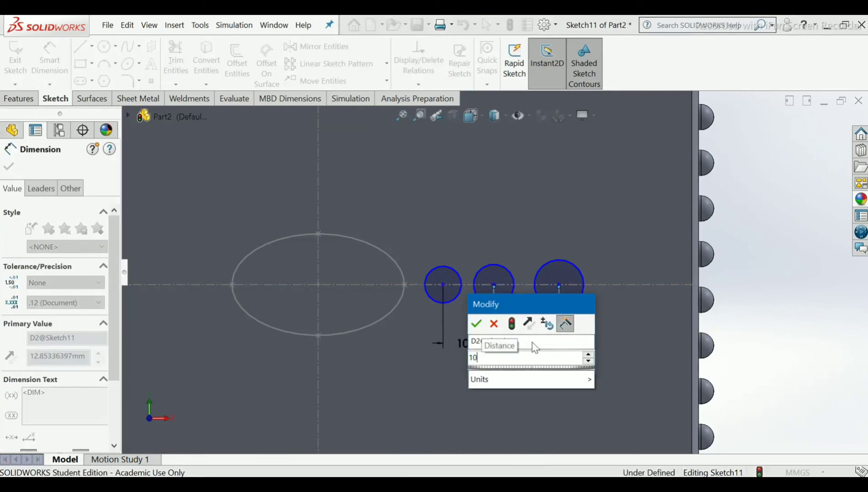
{"action": "key", "text": "Return"}
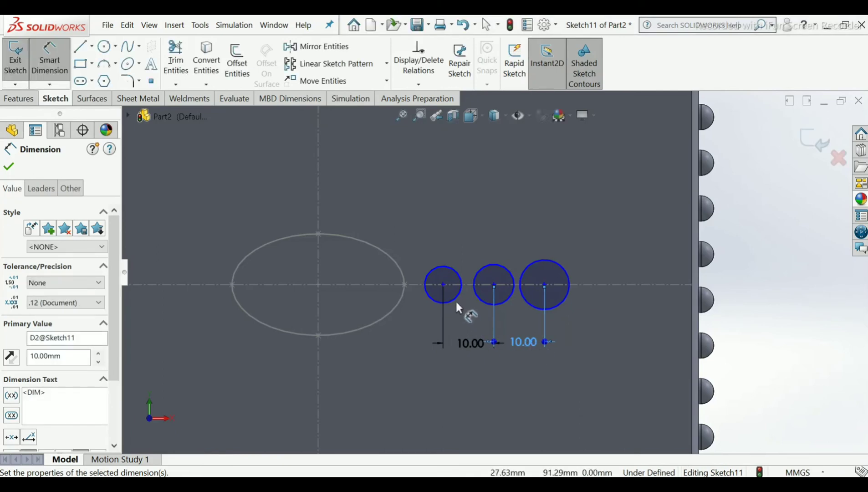
Step: Dimension the diameter of the circle nearest the ellipse as 6 mm and that of the middle circle as 7 mm
{"action": "left_click", "coordinate": [453, 297]}
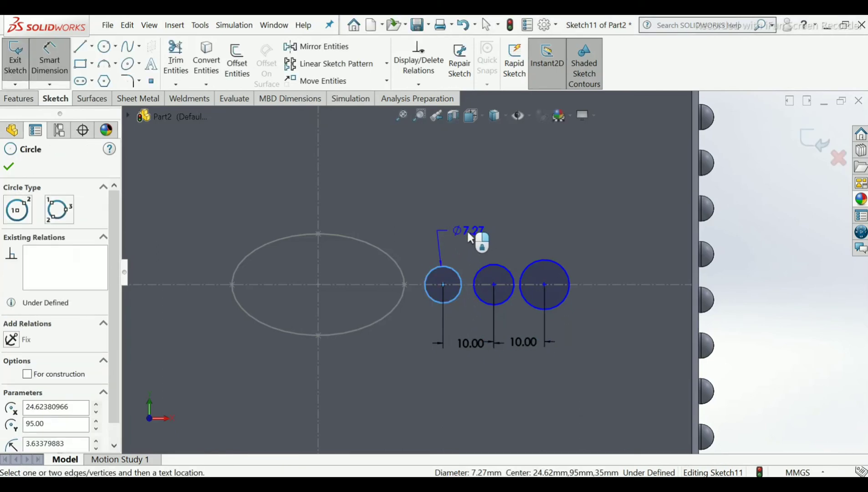
{"action": "left_click", "coordinate": [457, 244]}
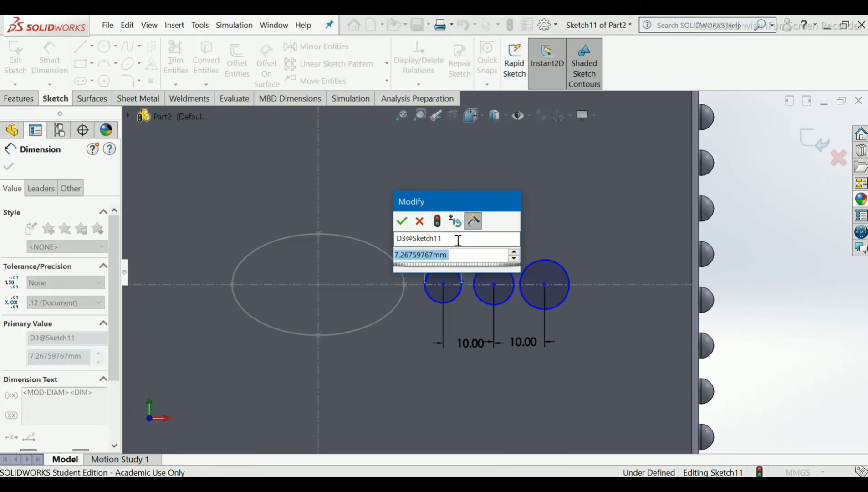
{"action": "type", "text": "6"}
{"action": "key", "text": "Return"}
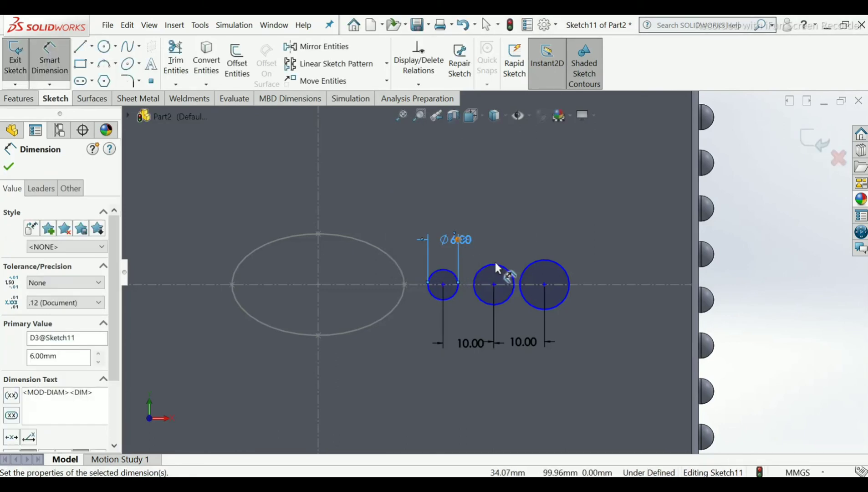
{"action": "left_click", "coordinate": [504, 268]}
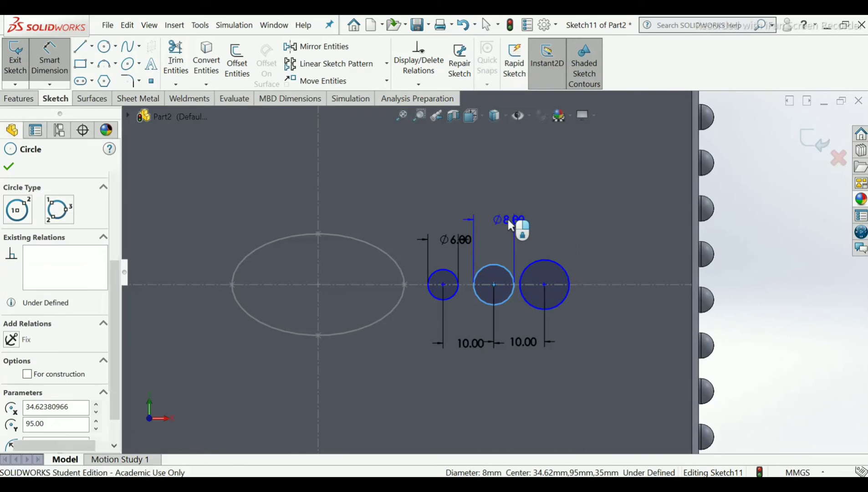
{"action": "left_click", "coordinate": [507, 218]}
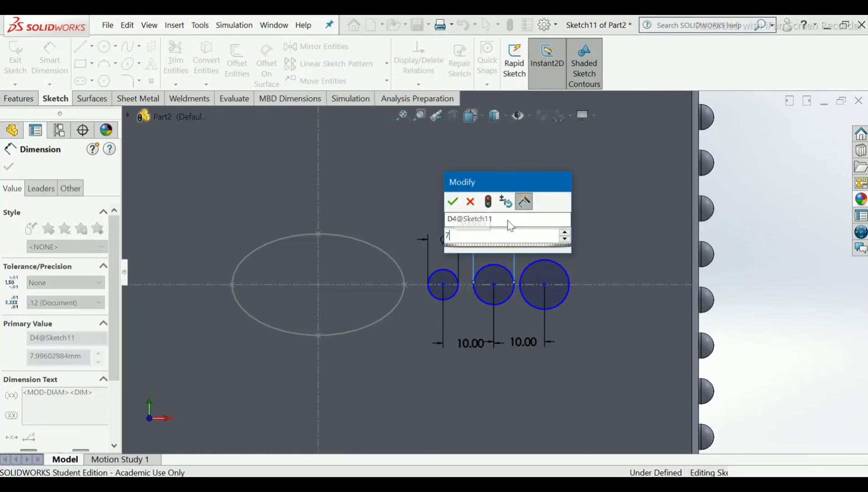
{"action": "key", "text": "Return"}
Step: Dimension the diameter of the outermost circle as 8 mm and finish dimensioning
{"action": "left_click", "coordinate": [552, 258]}
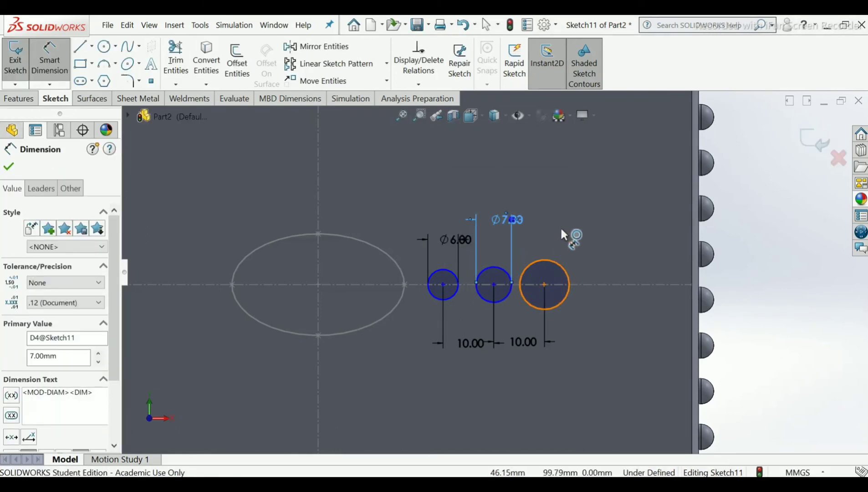
{"action": "left_click", "coordinate": [562, 223]}
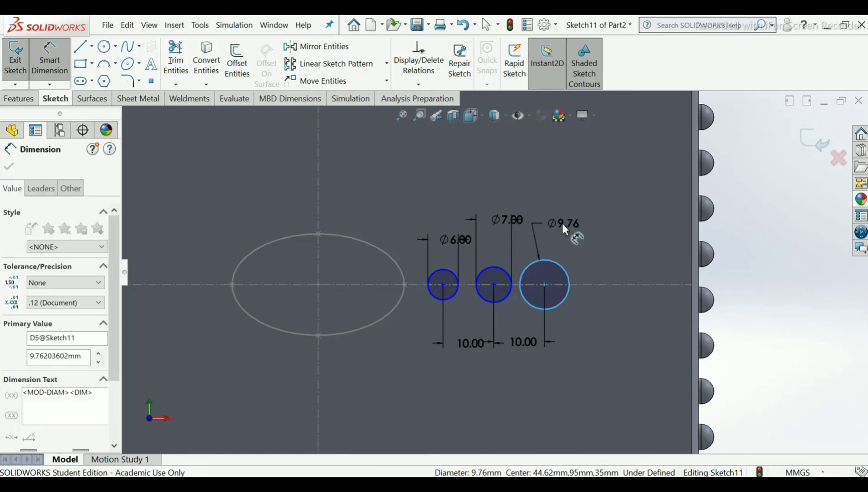
{"action": "type", "text": "8"}
{"action": "key", "text": "Return"}
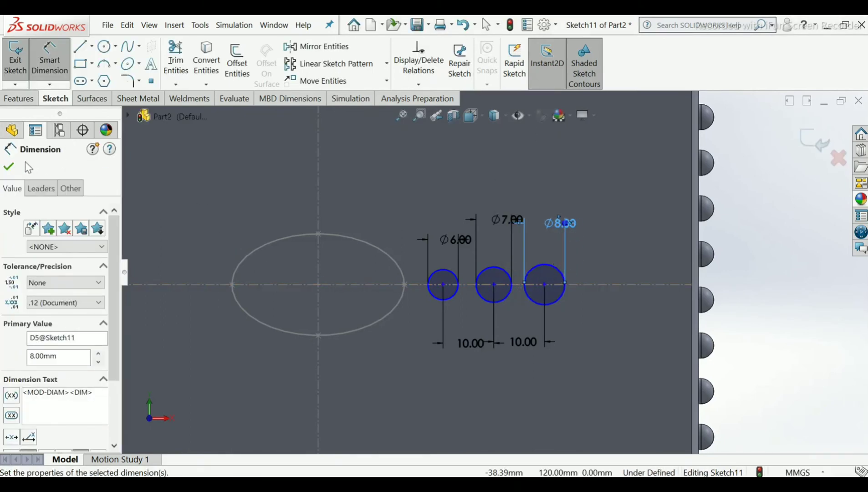
{"action": "left_click", "coordinate": [9, 167]}
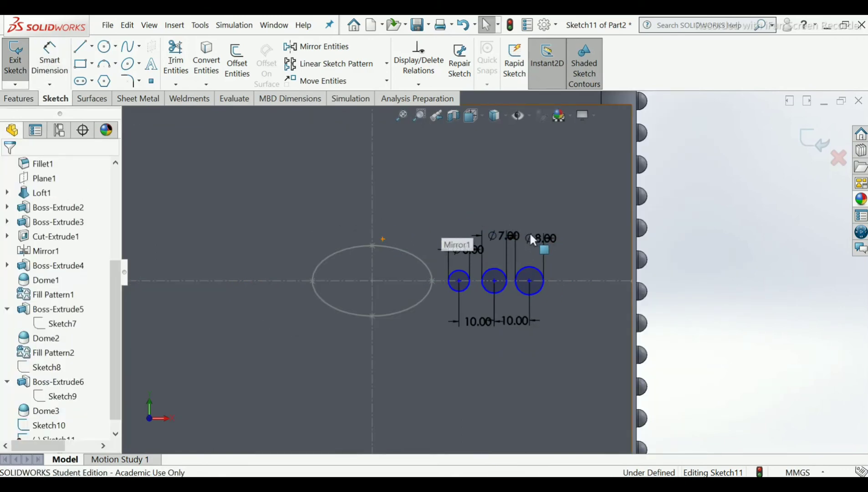
Step: Add a tangent relation between the 6 mm circle and the ellipse, and exit the sketch
{"action": "left_click", "coordinate": [429, 84]}
{"action": "left_click", "coordinate": [436, 115]}
{"action": "left_click", "coordinate": [450, 277]}
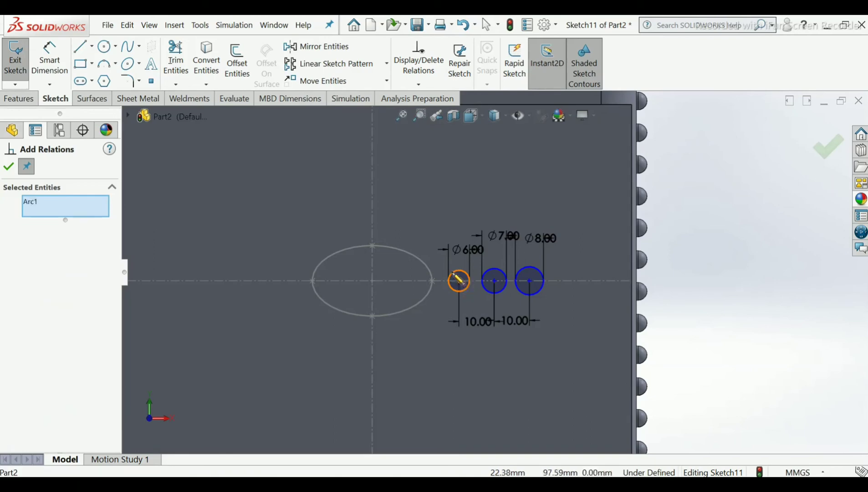
{"action": "left_click", "coordinate": [431, 288]}
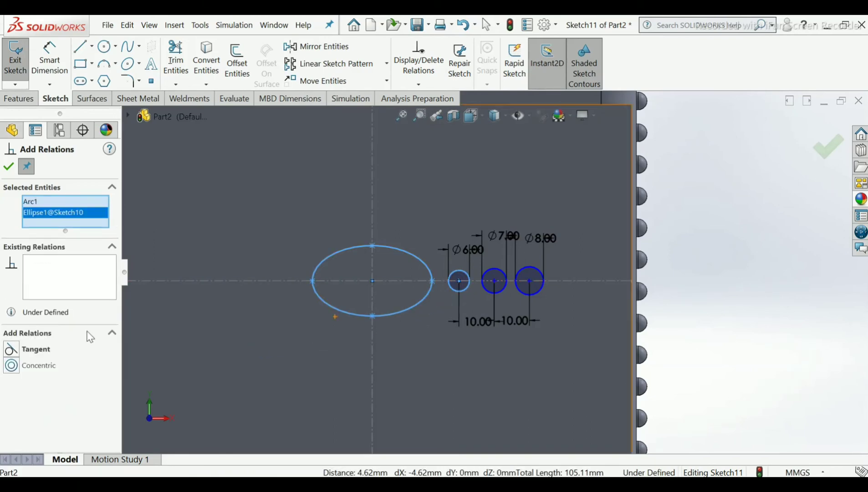
{"action": "left_click", "coordinate": [10, 350]}
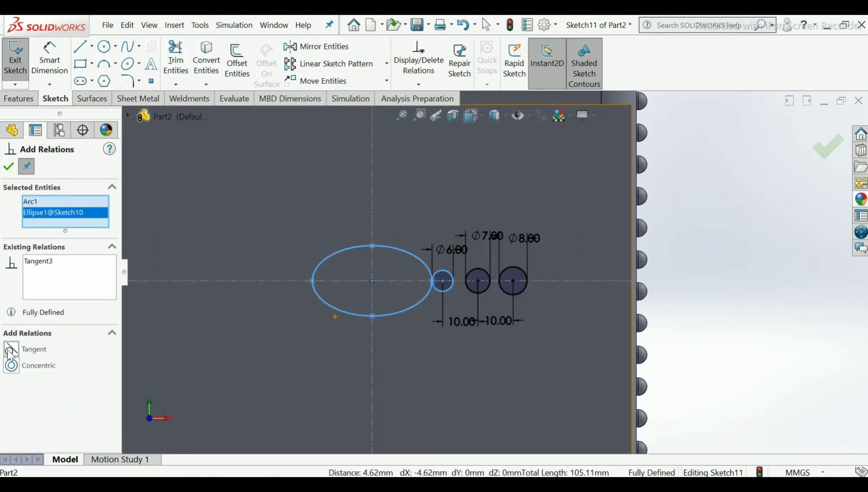
{"action": "left_click", "coordinate": [10, 165]}
{"action": "scroll", "coordinate": [546, 245], "scroll_direction": "up", "scroll_amount": 5}
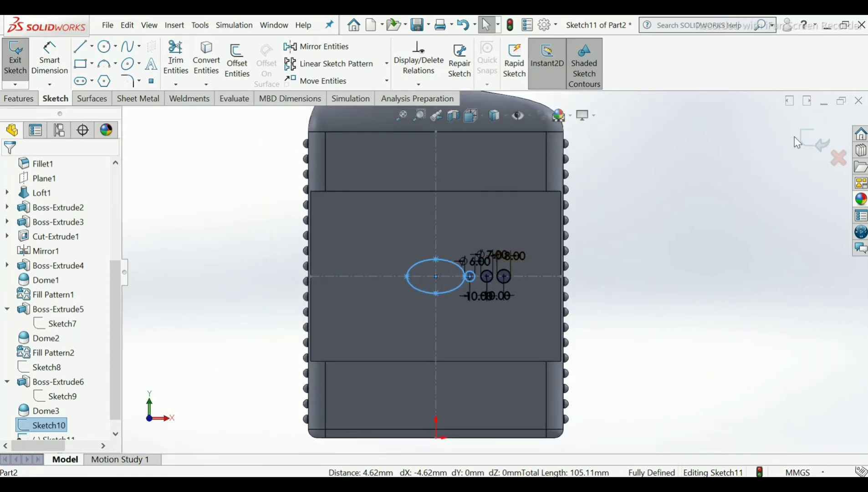
{"action": "left_click", "coordinate": [797, 142]}
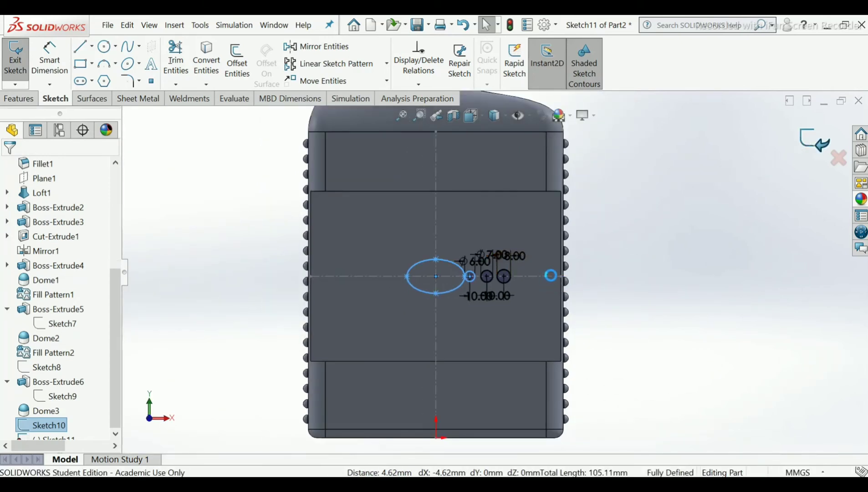
Step: Delete the Dome3 feature that follows Boss-Extrude6
{"action": "mouse_move", "coordinate": [581, 265]}
{"action": "middle_mouse_down"}
{"action": "mouse_move", "coordinate": [488, 261]}
{"action": "mouse_move", "coordinate": [519, 266]}
{"action": "mouse_move", "coordinate": [527, 280]}
{"action": "middle_mouse_up"}
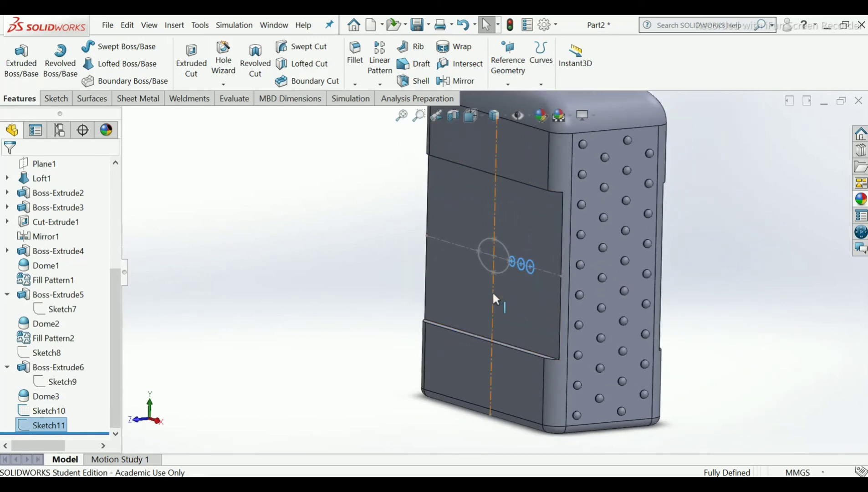
{"action": "right_click", "coordinate": [36, 399]}
{"action": "left_click", "coordinate": [64, 296]}
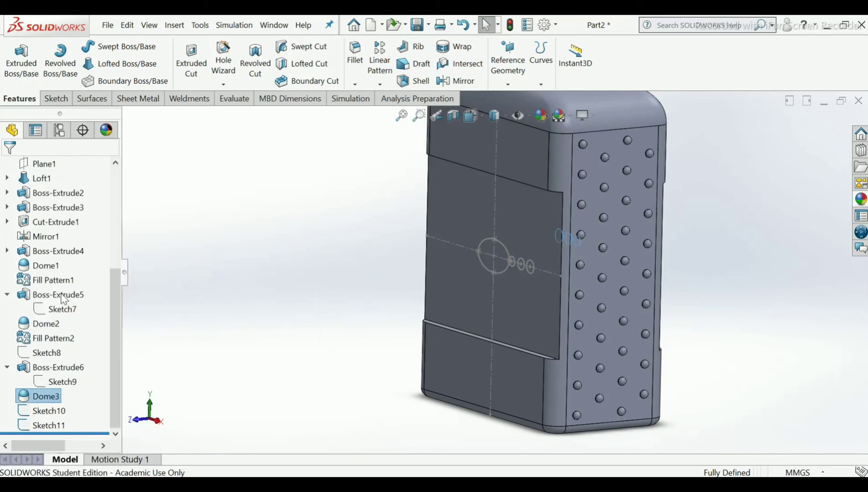
{"action": "left_click", "coordinate": [507, 181]}
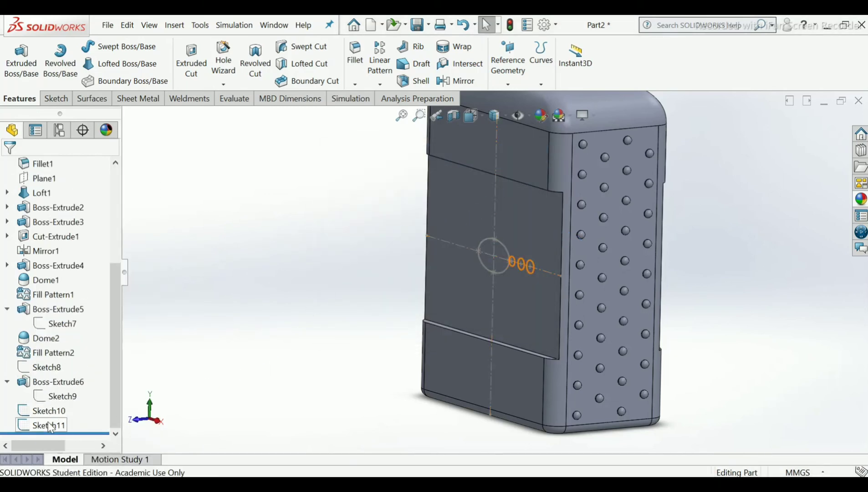
{"action": "right_click", "coordinate": [62, 395]}
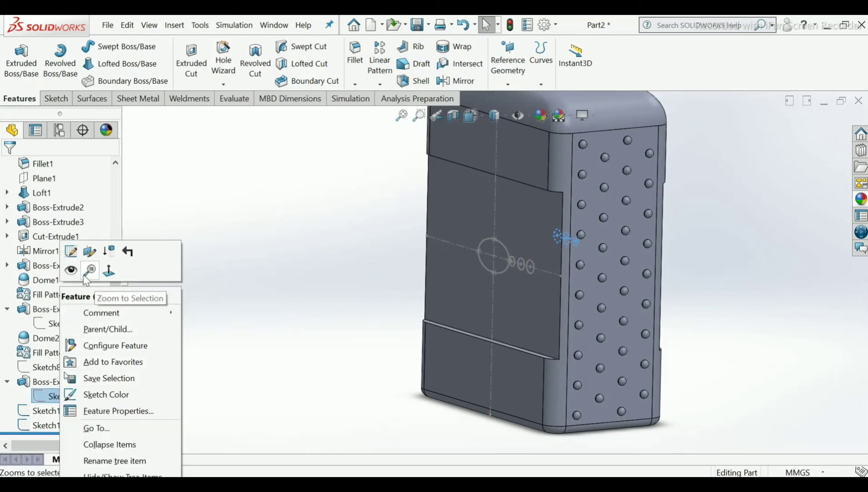
{"action": "right_click", "coordinate": [45, 397]}
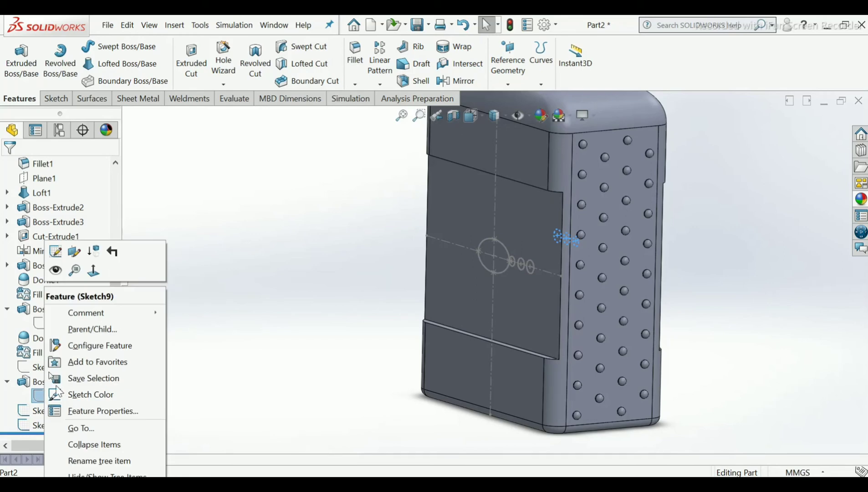
{"action": "left_click", "coordinate": [279, 354]}
Step: Extrude the three circles beside the ellipse on the flat panel 1 mm
{"action": "mouse_move", "coordinate": [682, 221]}
{"action": "middle_mouse_down"}
{"action": "mouse_move", "coordinate": [595, 252]}
{"action": "mouse_move", "coordinate": [538, 304]}
{"action": "mouse_move", "coordinate": [381, 264]}
{"action": "middle_mouse_up"}
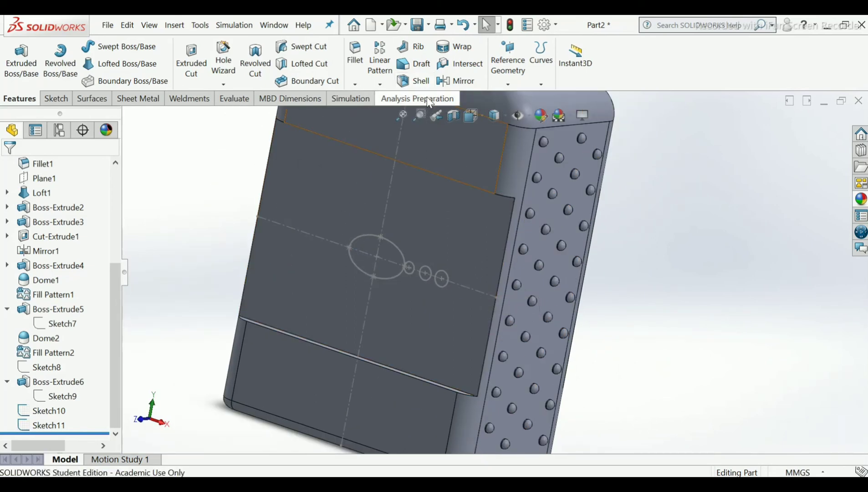
{"action": "left_click", "coordinate": [21, 59]}
{"action": "scroll", "coordinate": [419, 278], "scroll_direction": "down", "scroll_amount": 3}
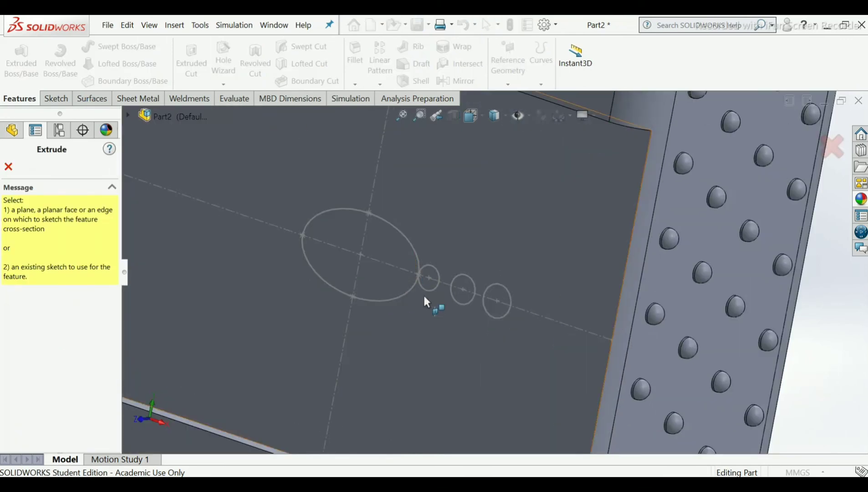
{"action": "left_click", "coordinate": [429, 287]}
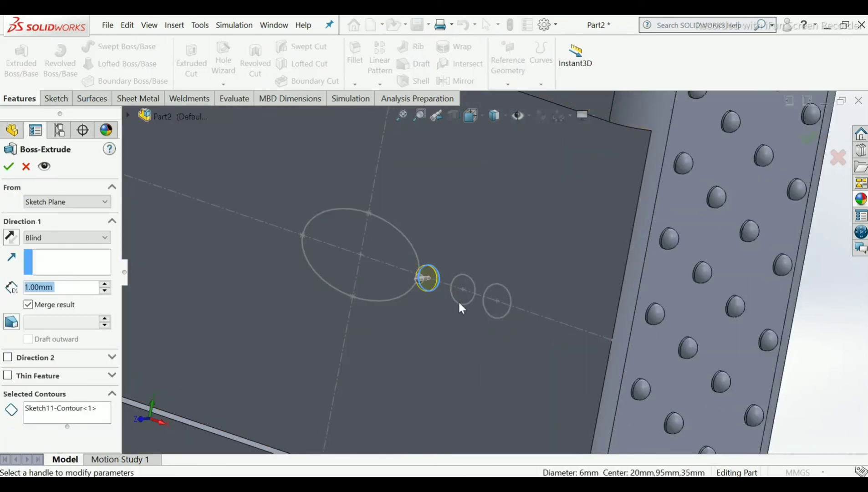
{"action": "left_click", "coordinate": [85, 422]}
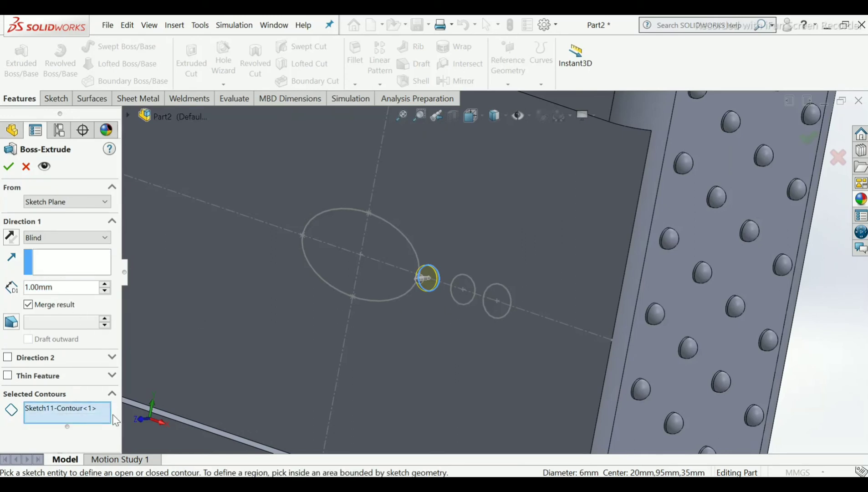
{"action": "left_click", "coordinate": [461, 301]}
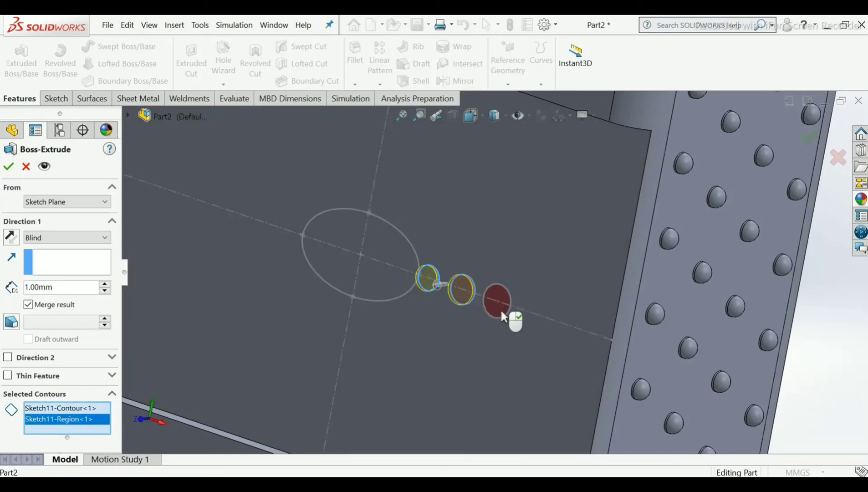
{"action": "left_click", "coordinate": [501, 310]}
{"action": "left_click", "coordinate": [7, 167]}
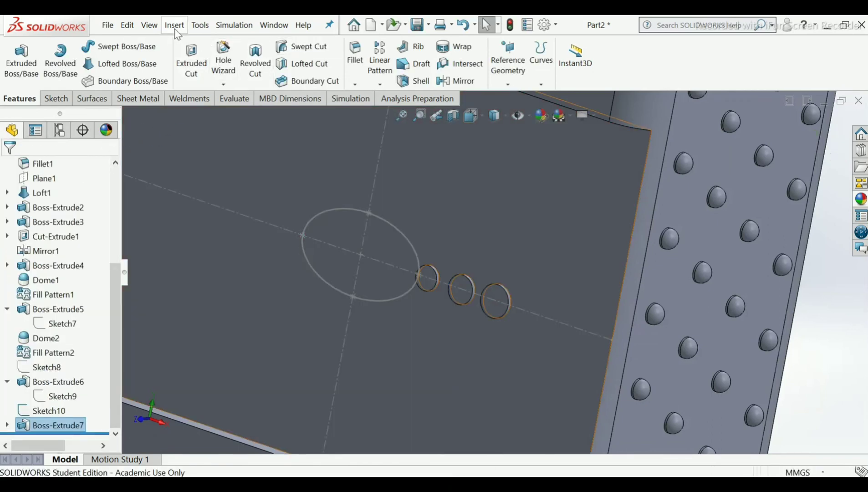
Step: Add 2.5 mm domes to the end faces of the three extruded studs beside the ellipse
{"action": "left_click", "coordinate": [175, 26]}
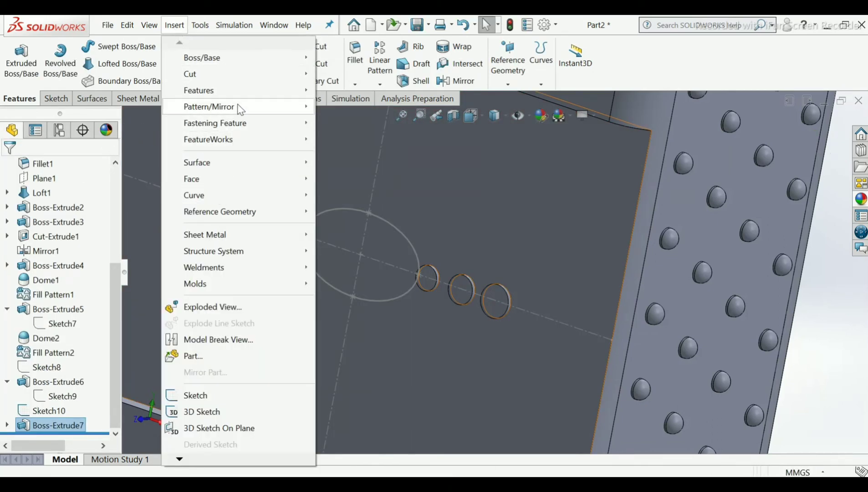
{"action": "mouse_move", "coordinate": [238, 96]}
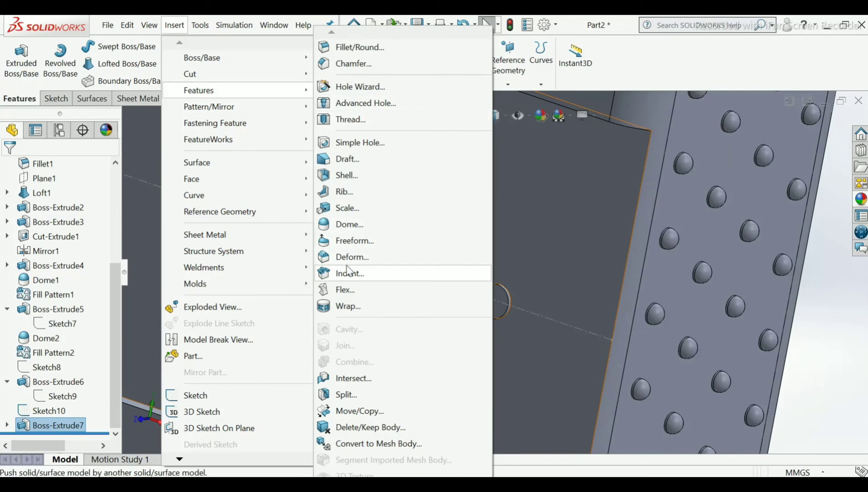
{"action": "left_click", "coordinate": [348, 224]}
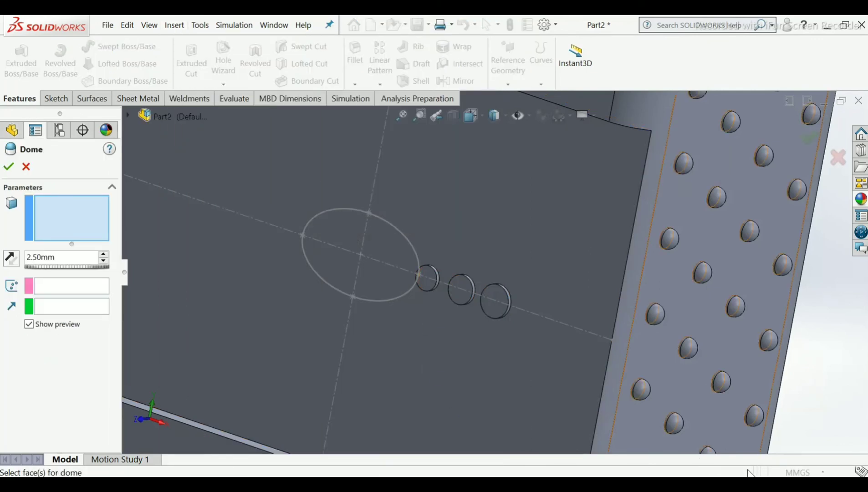
{"action": "left_click", "coordinate": [494, 307]}
{"action": "left_click", "coordinate": [459, 300]}
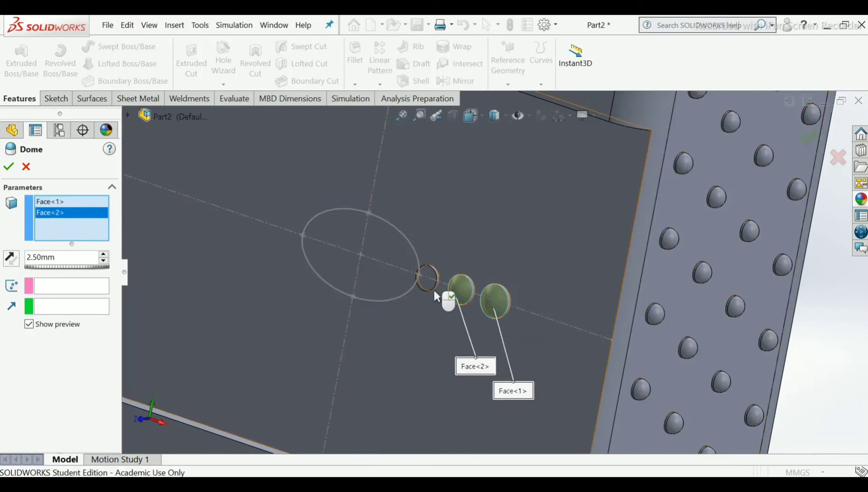
{"action": "left_click", "coordinate": [425, 283]}
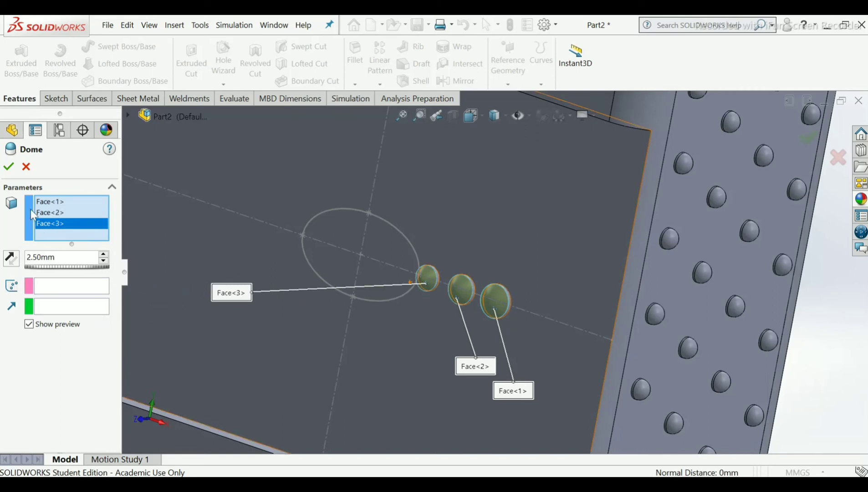
{"action": "left_click", "coordinate": [9, 167]}
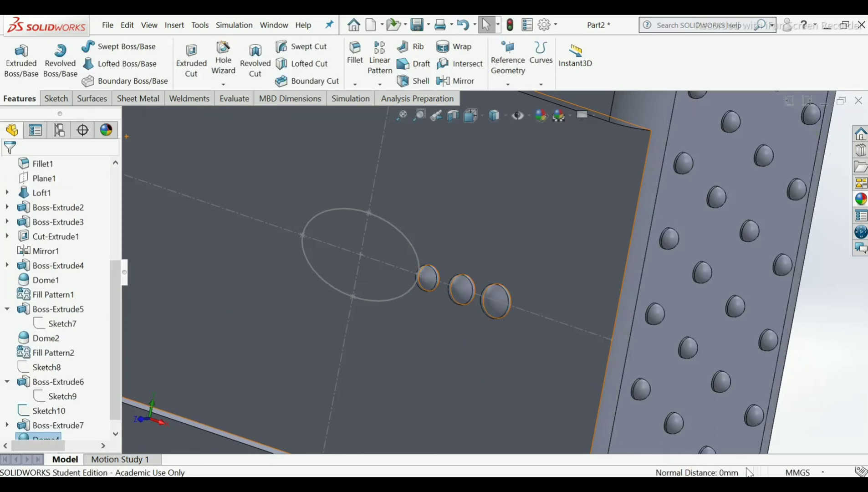
Step: Create a curve driven pattern of the domes and their stud extrusion around the ellipse, with 6 equally spaced instances, offset curve and tangent alignment
{"action": "scroll", "coordinate": [525, 325], "scroll_direction": "up", "scroll_amount": 2}
{"action": "scroll", "coordinate": [633, 241], "scroll_direction": "up", "scroll_amount": 2}
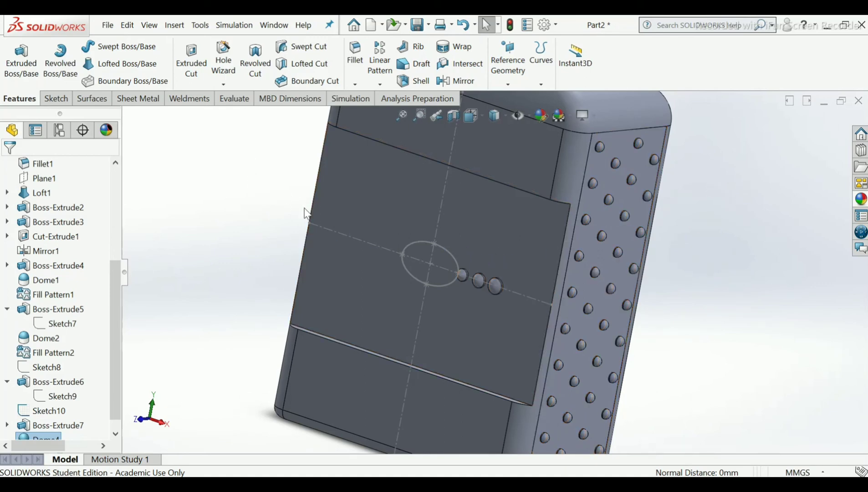
{"action": "scroll", "coordinate": [426, 257], "scroll_direction": "down", "scroll_amount": 3}
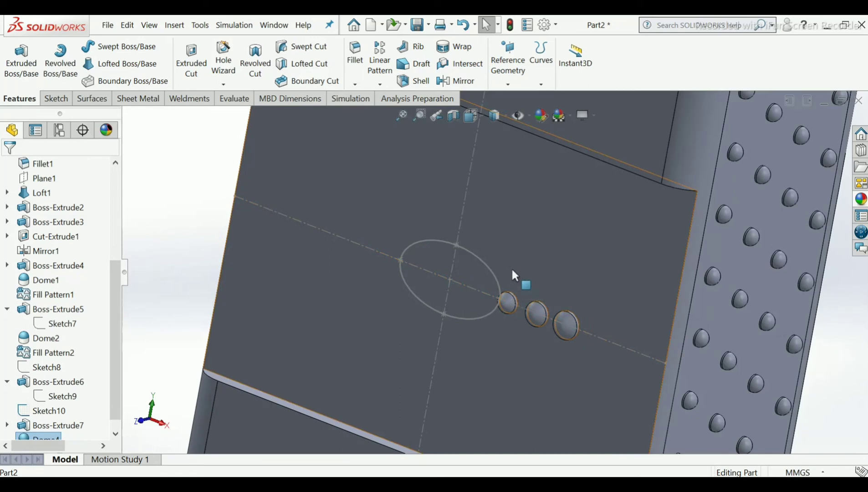
{"action": "left_click", "coordinate": [383, 85]}
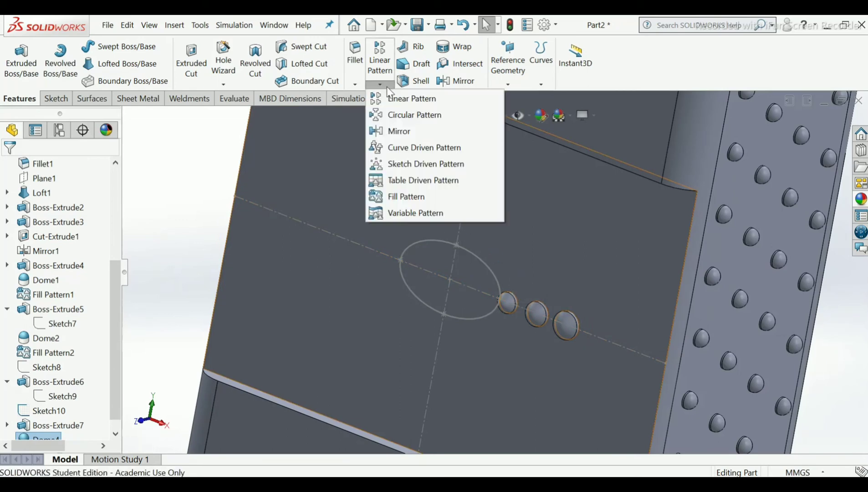
{"action": "left_click", "coordinate": [406, 147]}
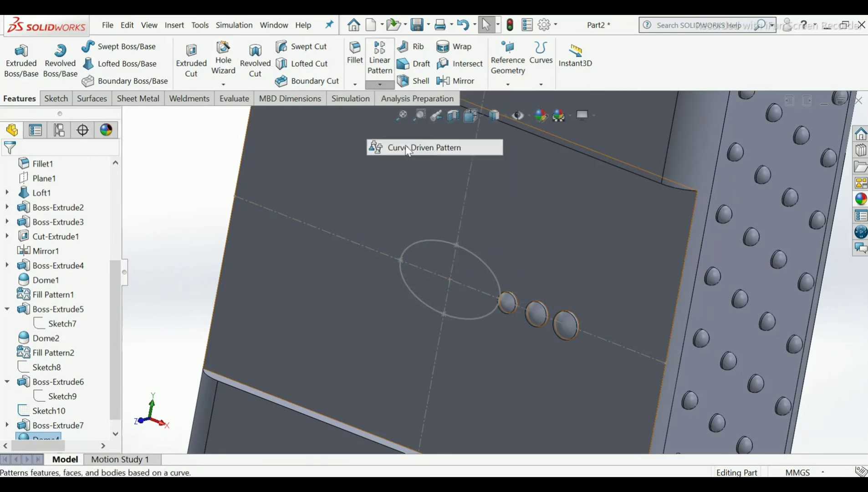
{"action": "left_click", "coordinate": [438, 245]}
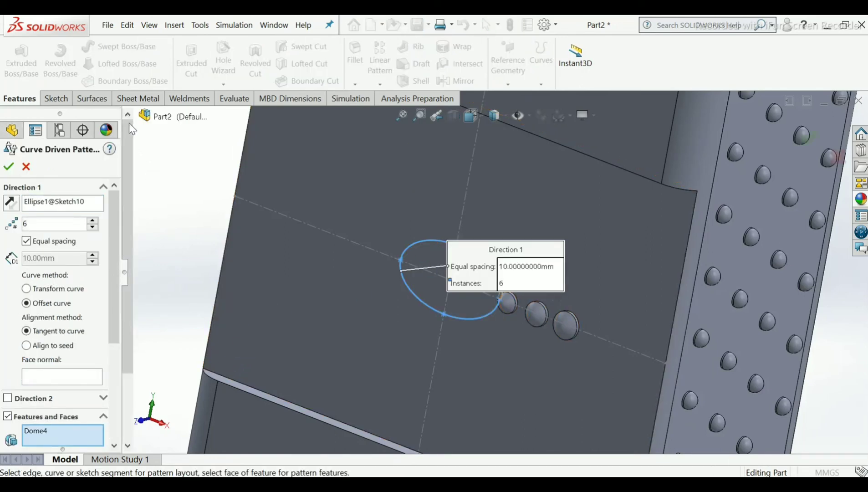
{"action": "scroll", "coordinate": [191, 383], "scroll_direction": "down", "scroll_amount": 2}
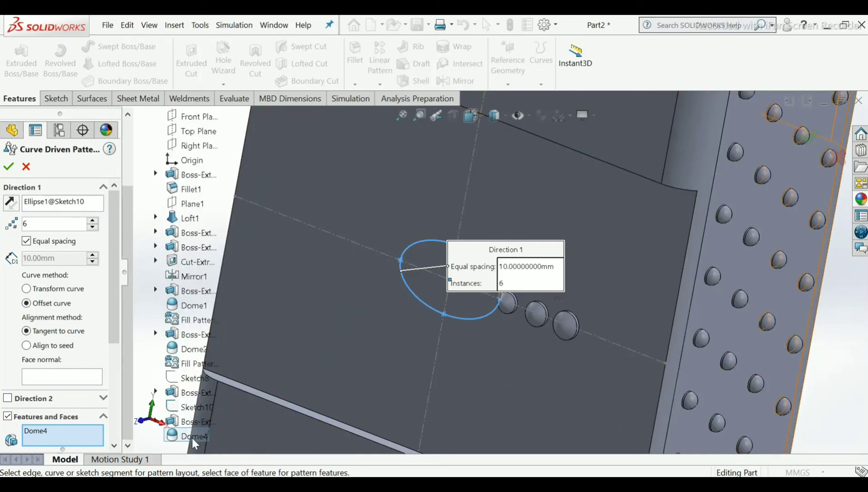
{"action": "left_click", "coordinate": [193, 422]}
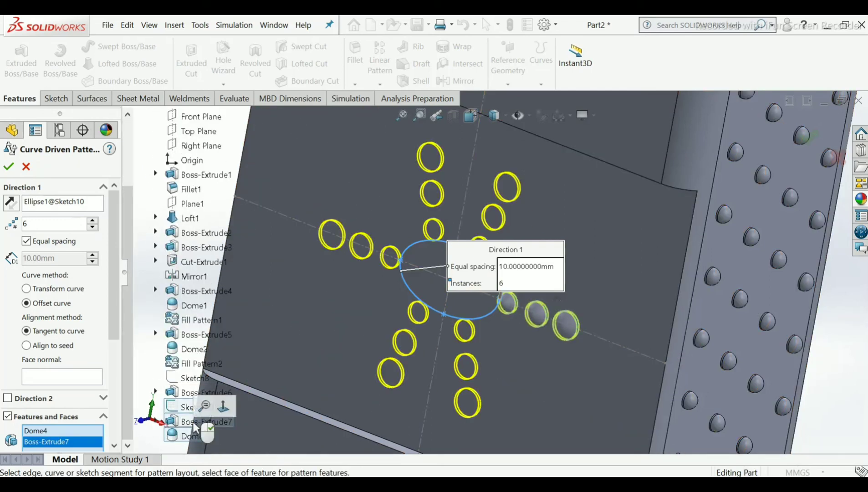
{"action": "left_click", "coordinate": [10, 168]}
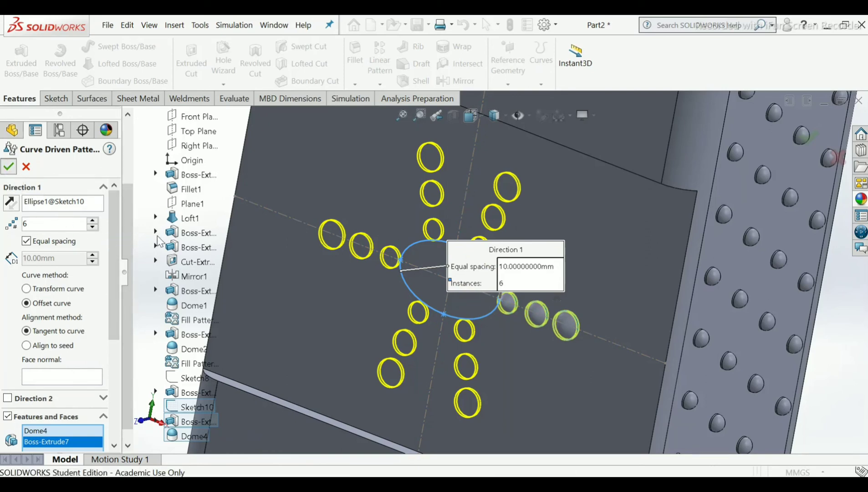
{"action": "middle_click_drag", "start_coordinate": [245, 245], "coordinate": [268, 258]}
{"action": "scroll", "coordinate": [268, 259], "scroll_direction": "up", "scroll_amount": 4}
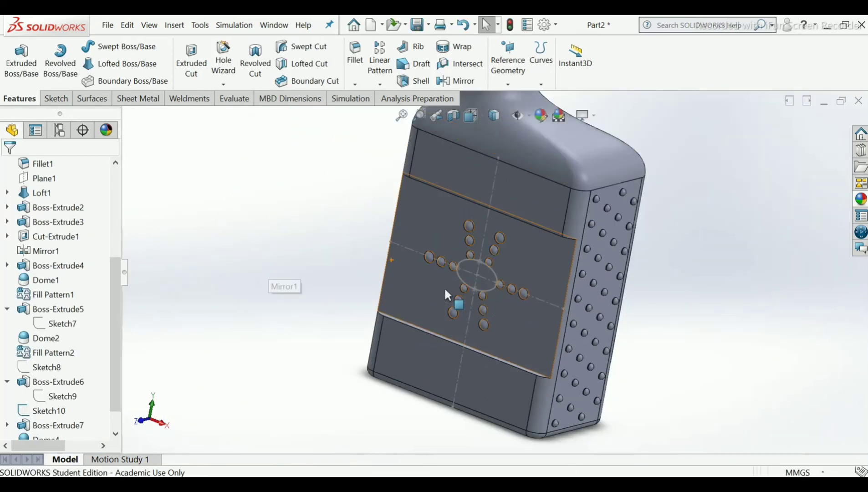
Step: Delete the Boss-Extrude6 feature that forms the three undomed studs on the opposite flat panel
{"action": "middle_click_drag", "start_coordinate": [444, 287], "coordinate": [374, 285]}
{"action": "scroll", "coordinate": [564, 293], "scroll_direction": "down", "scroll_amount": 3}
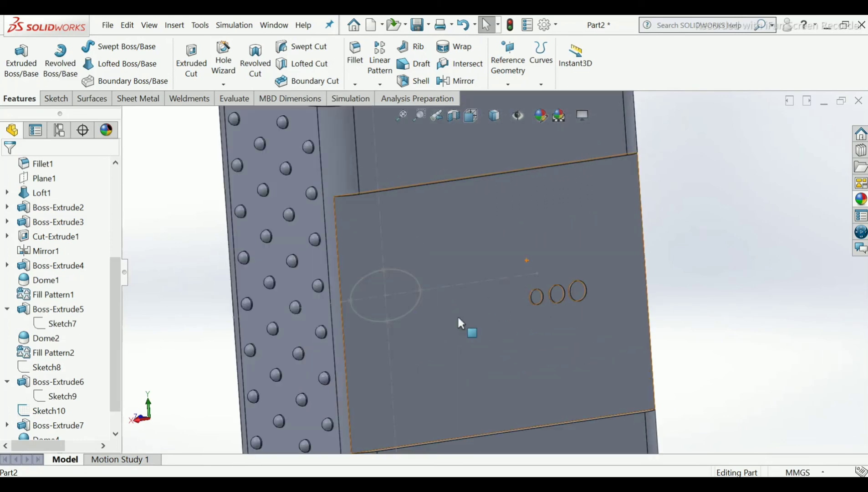
{"action": "scroll", "coordinate": [120, 367], "scroll_direction": "down", "scroll_amount": 1}
{"action": "left_click", "coordinate": [51, 425]}
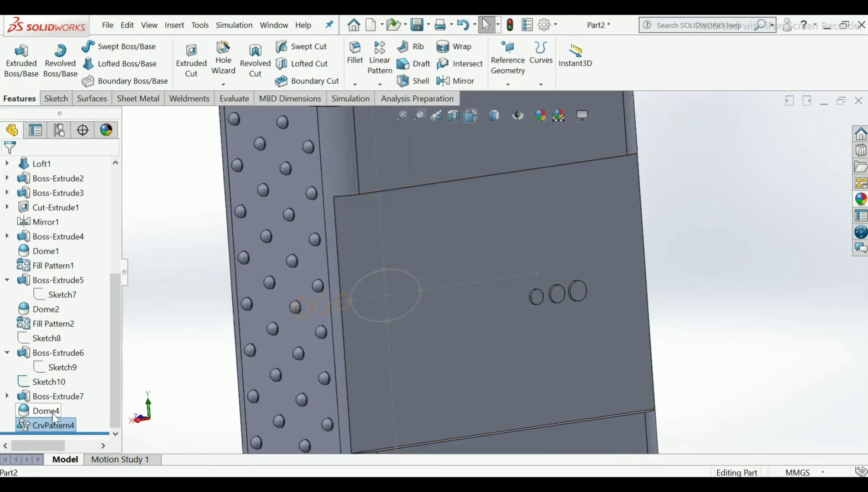
{"action": "left_click", "coordinate": [52, 412]}
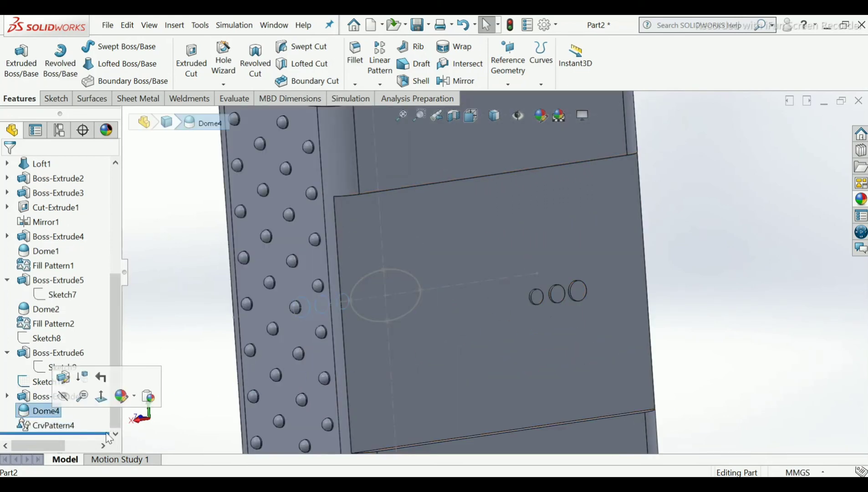
{"action": "left_click", "coordinate": [168, 430]}
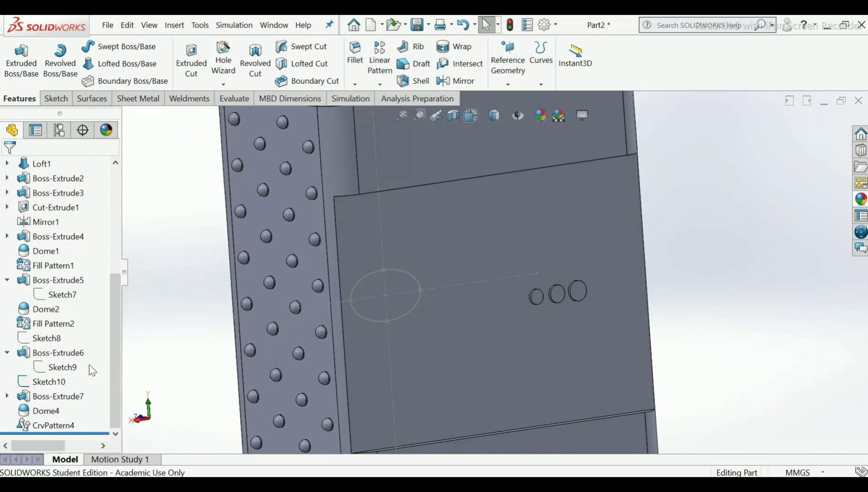
{"action": "left_click", "coordinate": [54, 312]}
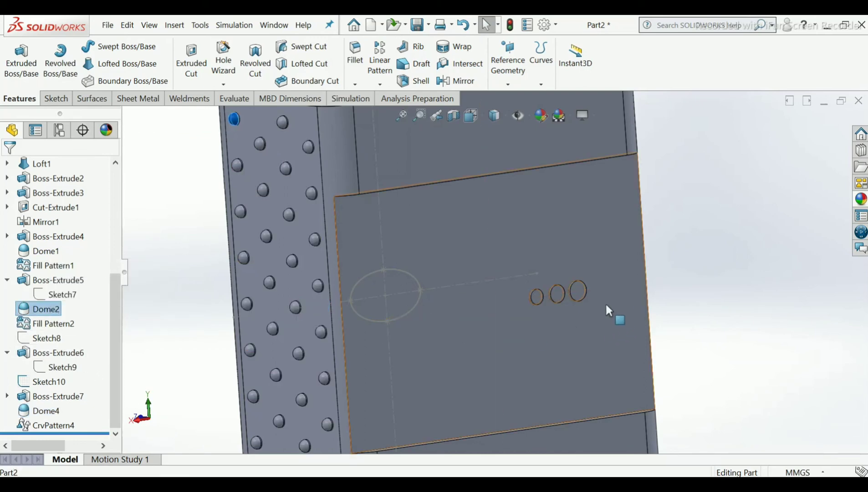
{"action": "scroll", "coordinate": [592, 290], "scroll_direction": "down", "scroll_amount": 3}
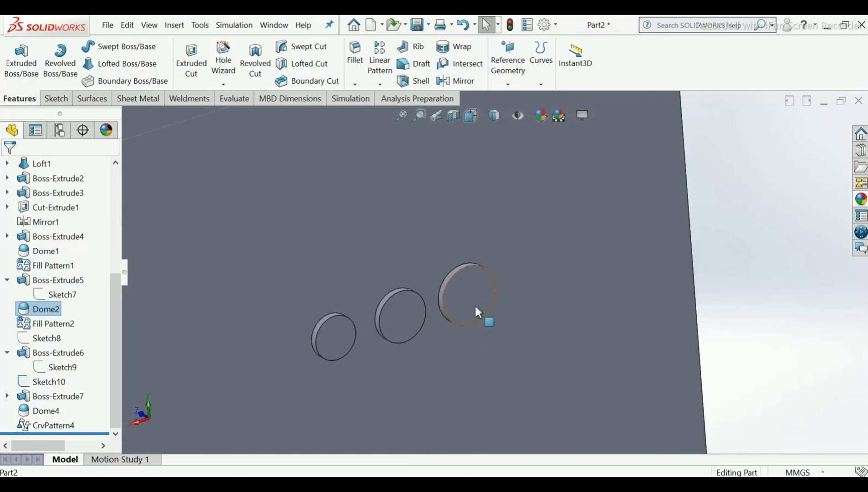
{"action": "left_click", "coordinate": [475, 308]}
{"action": "right_click", "coordinate": [476, 310]}
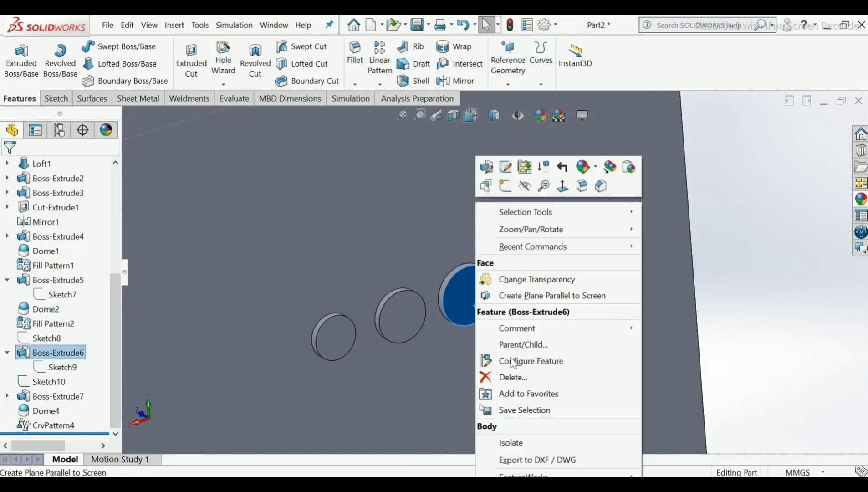
{"action": "left_click", "coordinate": [513, 377]}
{"action": "left_click", "coordinate": [519, 180]}
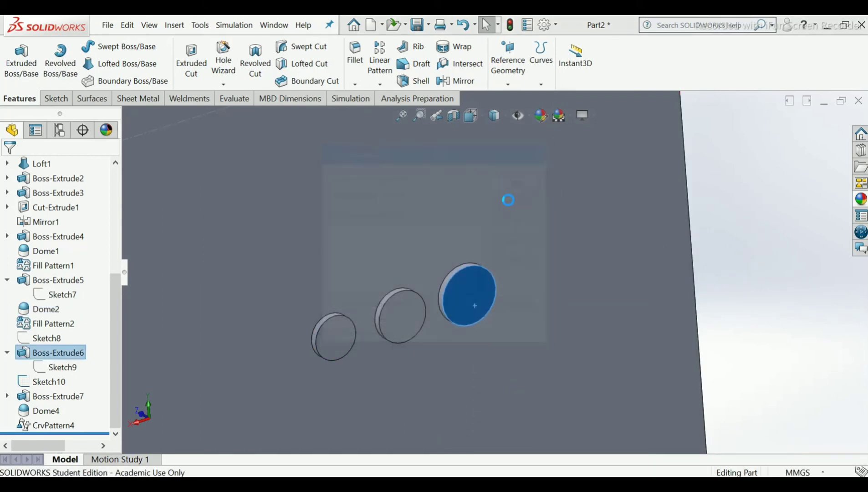
Step: Start a new sketch on the flat panel face on the opposite side of the bottle
{"action": "scroll", "coordinate": [441, 321], "scroll_direction": "up", "scroll_amount": 5}
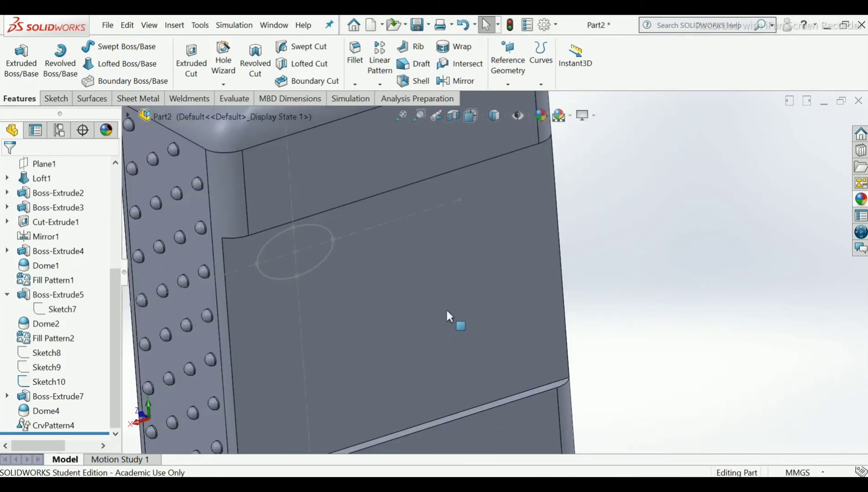
{"action": "left_click", "coordinate": [449, 304]}
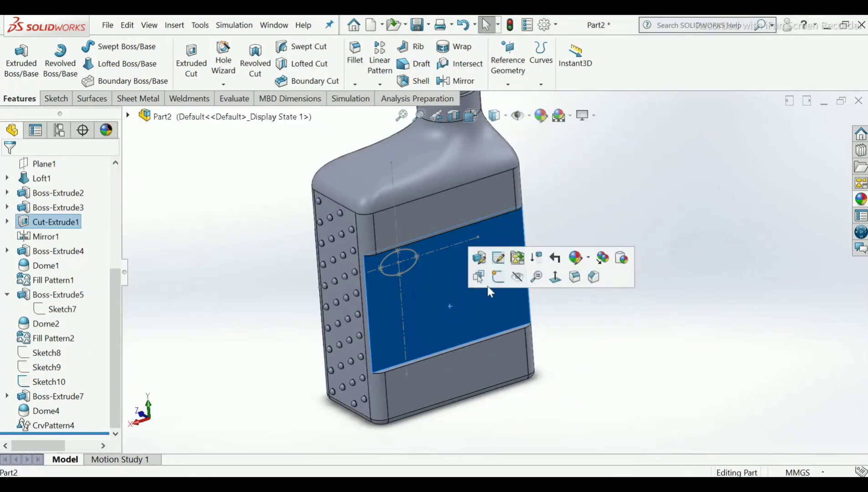
{"action": "left_click", "coordinate": [494, 274]}
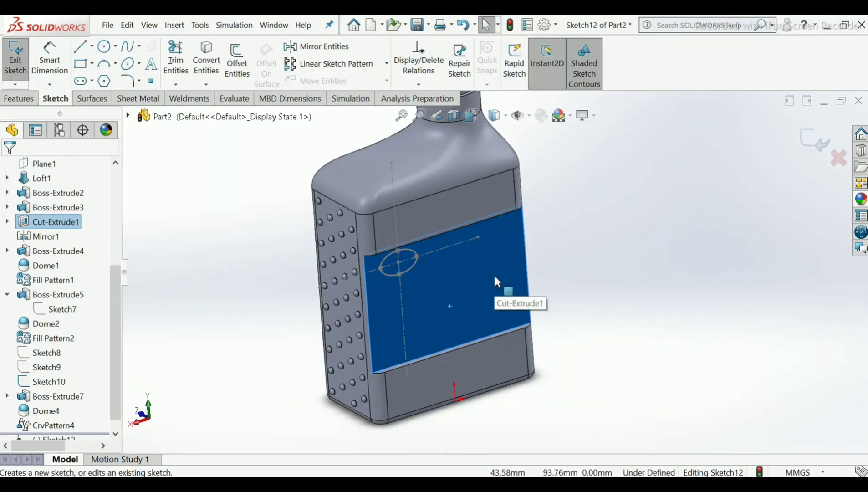
{"action": "key", "text": "ctrl+8"}
{"action": "left_click", "coordinate": [272, 223]}
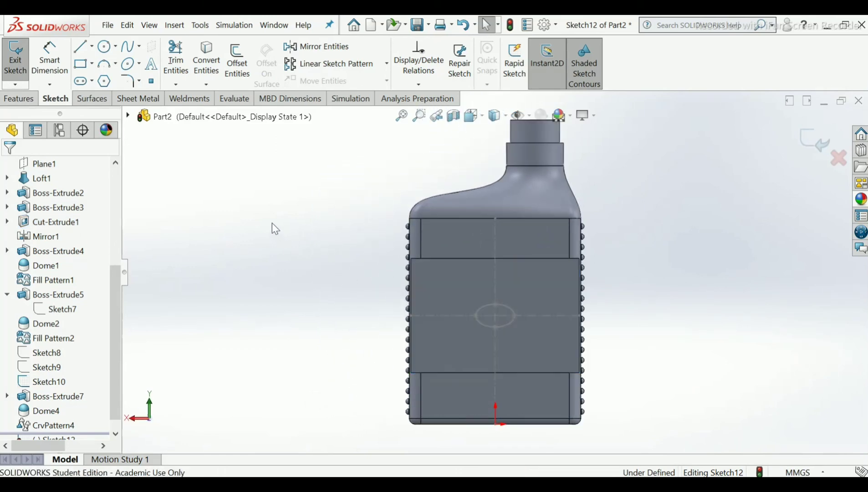
Step: Convert the ellipse and both crossing centrelines of the earlier sketch into entities of the current sketch
{"action": "left_click", "coordinate": [207, 59]}
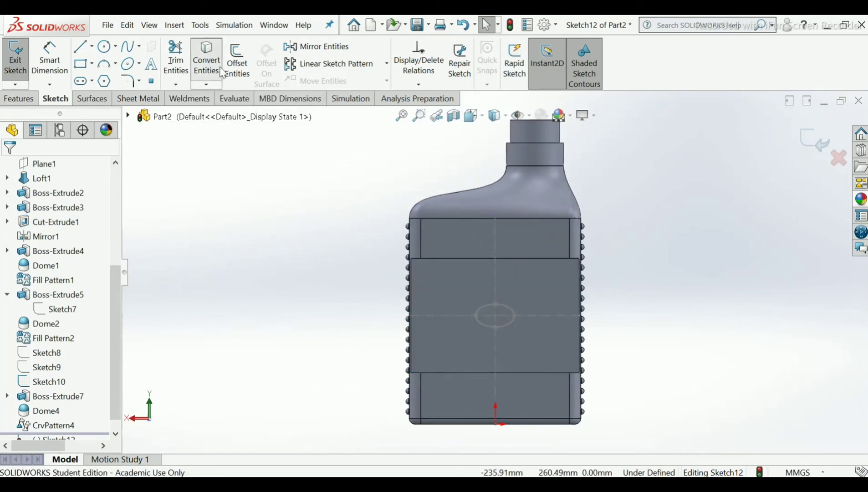
{"action": "left_click", "coordinate": [495, 282]}
{"action": "left_click", "coordinate": [508, 308]}
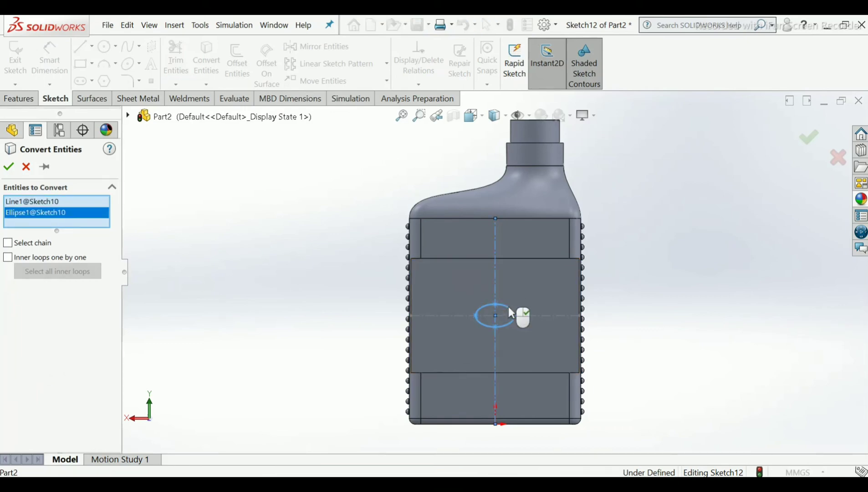
{"action": "left_click", "coordinate": [525, 321]}
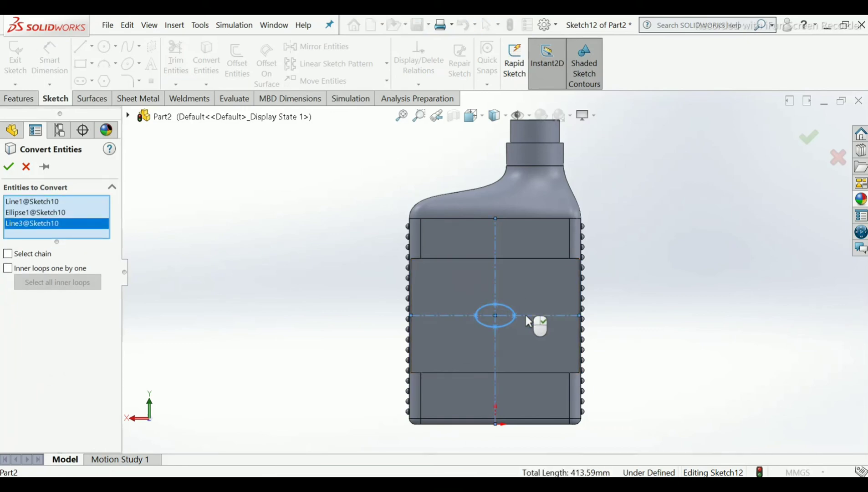
{"action": "left_click", "coordinate": [10, 167]}
Step: Change the converted horizontal and vertical centre lines to construction geometry
{"action": "middle_click_drag", "start_coordinate": [277, 207], "coordinate": [295, 252]}
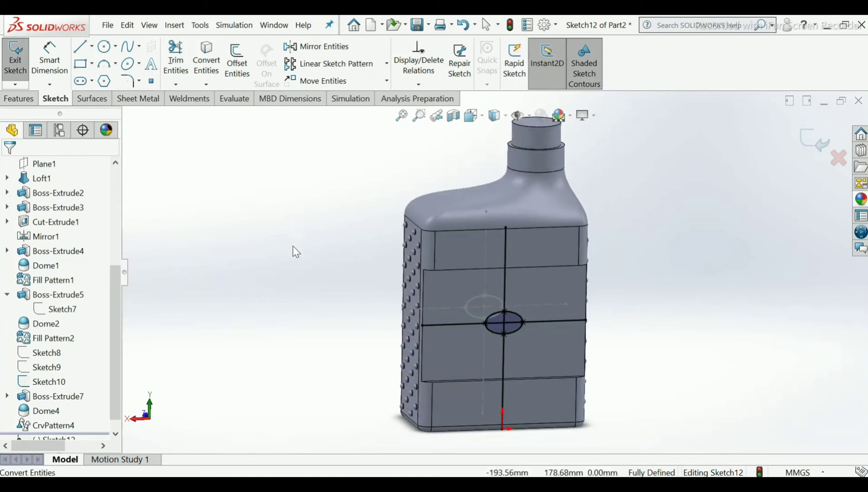
{"action": "left_click", "coordinate": [456, 329]}
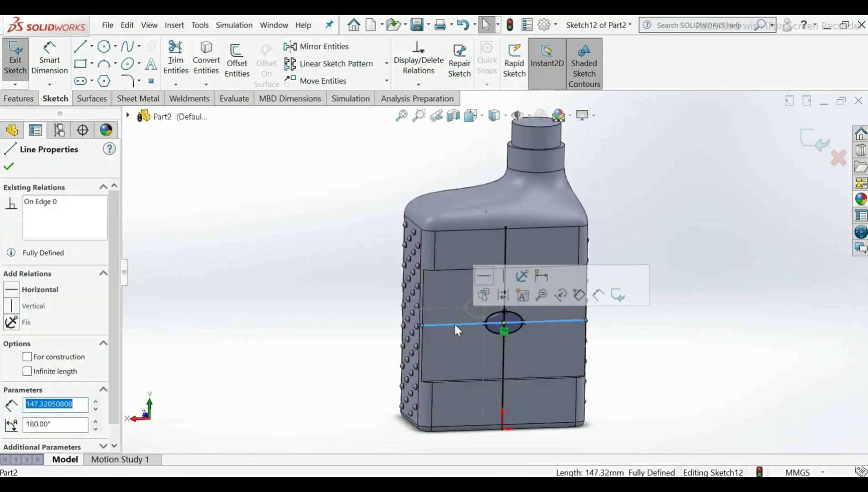
{"action": "left_click", "coordinate": [28, 357]}
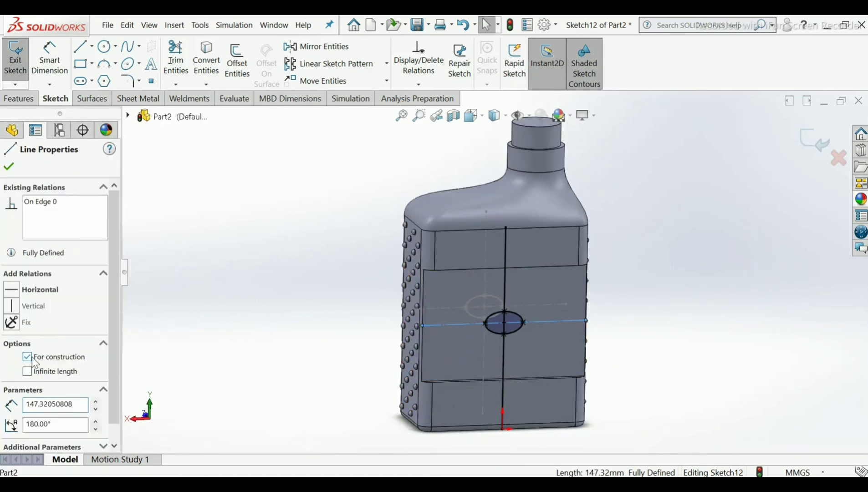
{"action": "left_click", "coordinate": [9, 167]}
{"action": "left_click", "coordinate": [502, 271]}
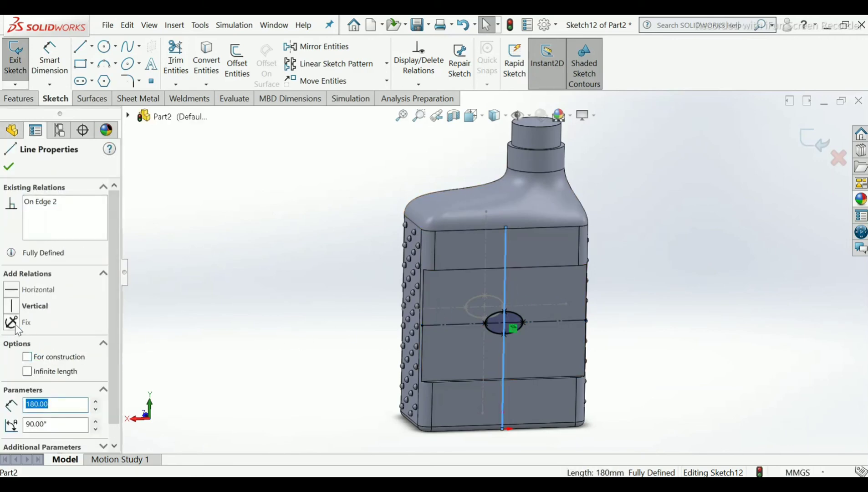
{"action": "left_click", "coordinate": [28, 357]}
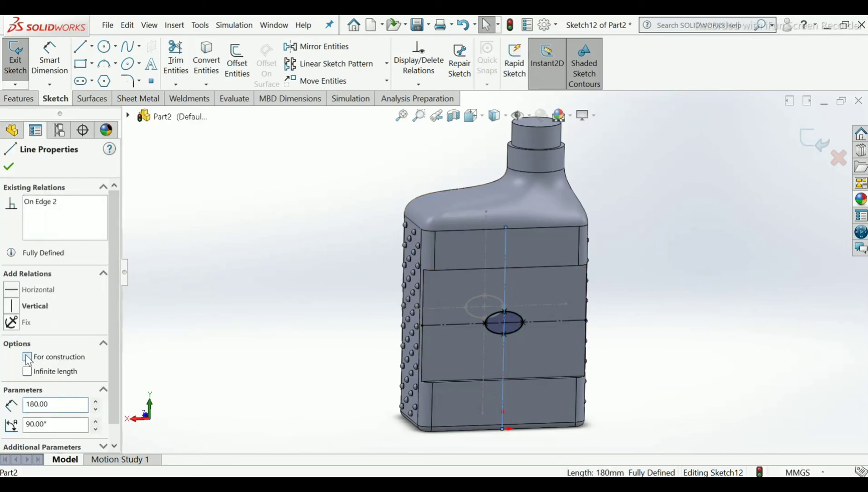
{"action": "left_click", "coordinate": [9, 169]}
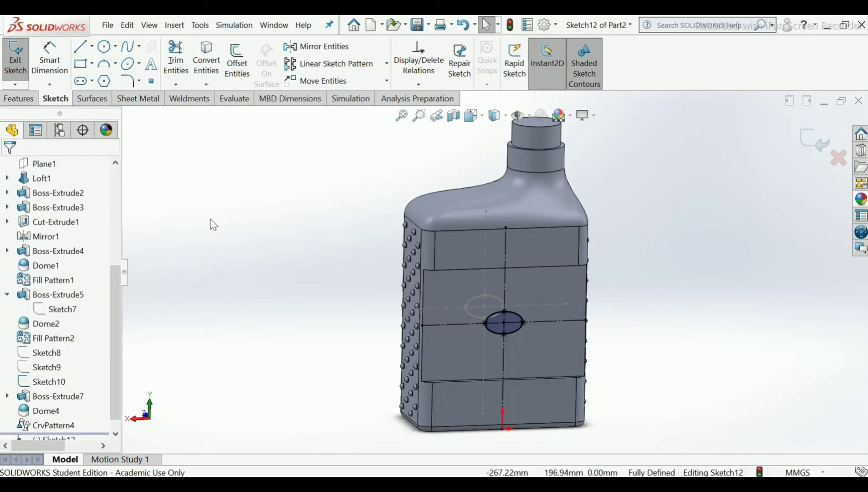
Step: Sketch three circles of about 14, 14 and 13 mm diameter in a row on the horizontal centreline, between the ellipse and the panel edge
{"action": "key", "text": "ctrl+8"}
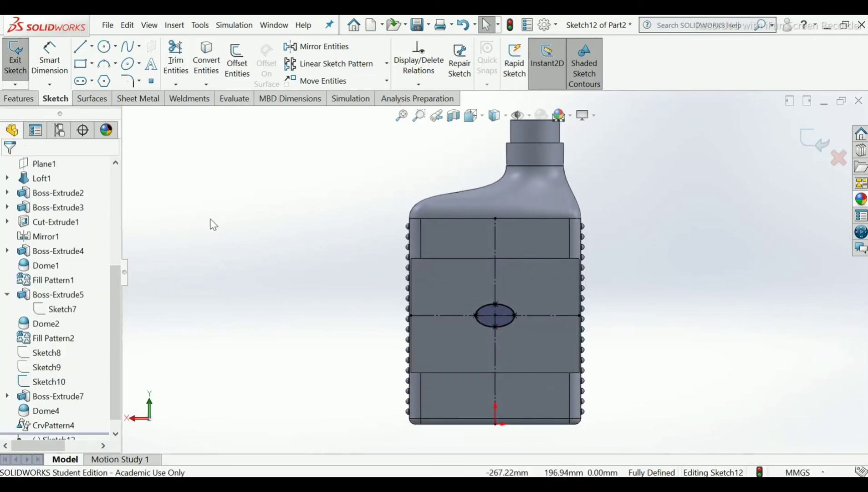
{"action": "left_click", "coordinate": [104, 46]}
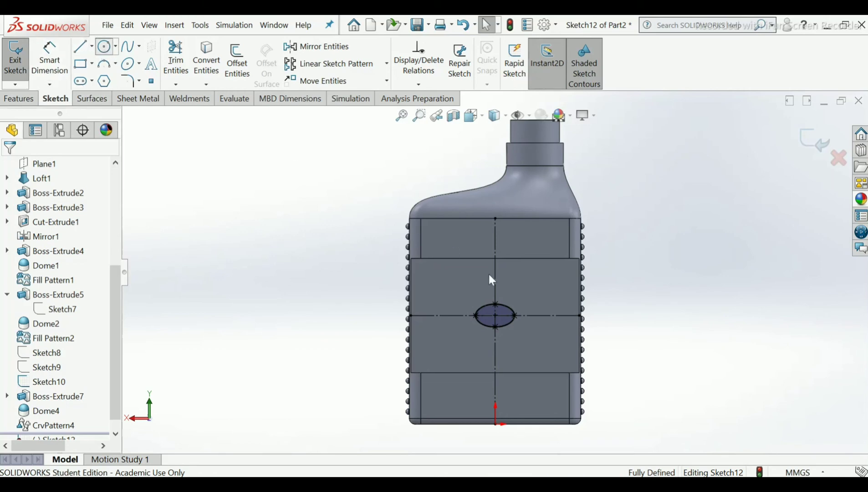
{"action": "scroll", "coordinate": [527, 326], "scroll_direction": "down", "scroll_amount": 3}
{"action": "left_click", "coordinate": [515, 298]}
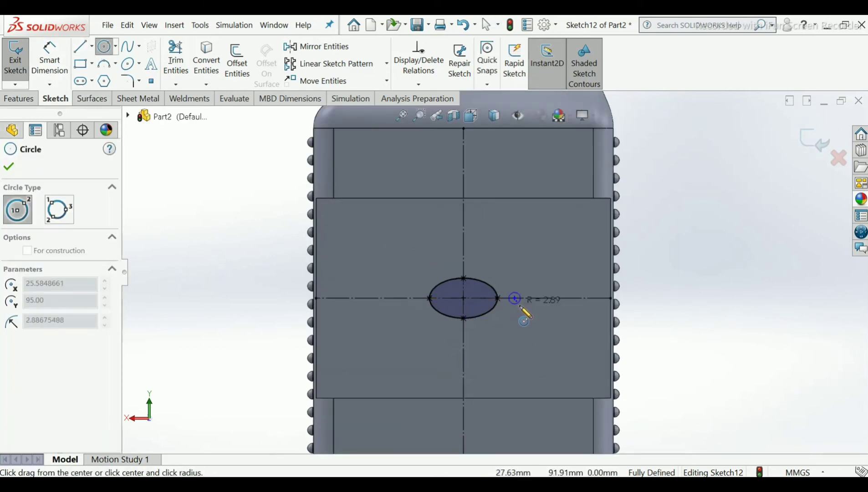
{"action": "left_click", "coordinate": [529, 298]}
{"action": "left_click", "coordinate": [549, 298]}
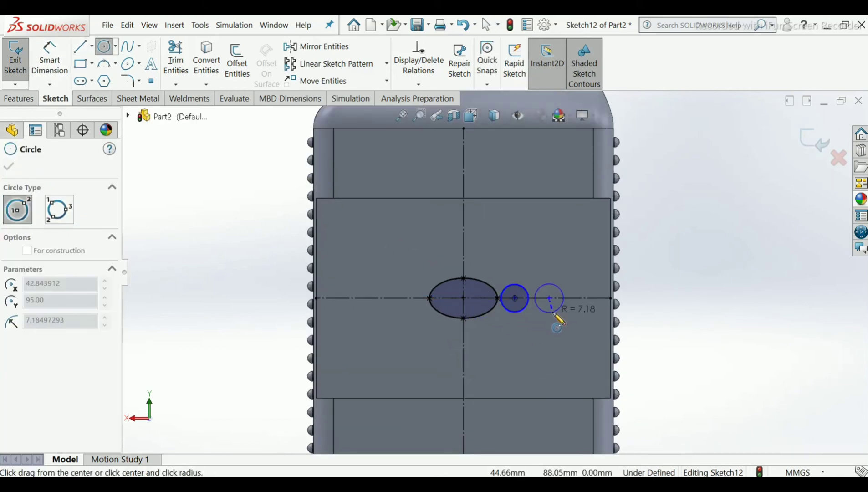
{"action": "left_click", "coordinate": [564, 300]}
{"action": "left_click", "coordinate": [584, 298]}
{"action": "left_click", "coordinate": [593, 308]}
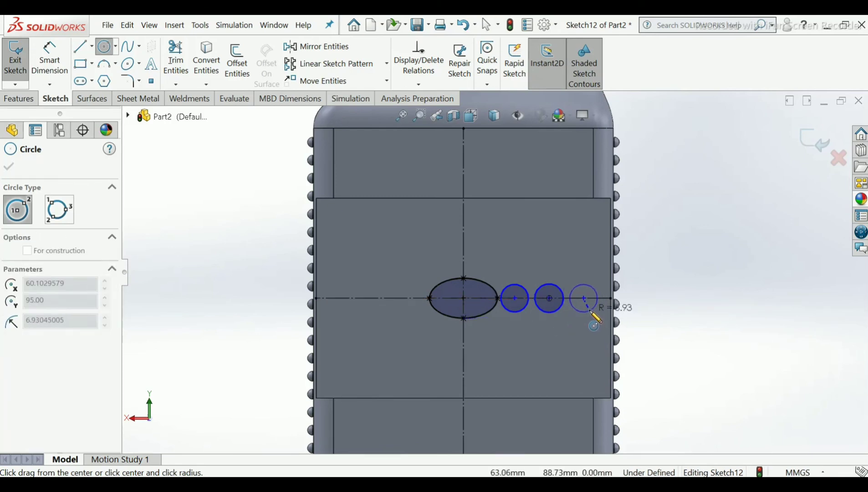
{"action": "right_click", "coordinate": [596, 318]}
{"action": "left_click", "coordinate": [608, 320]}
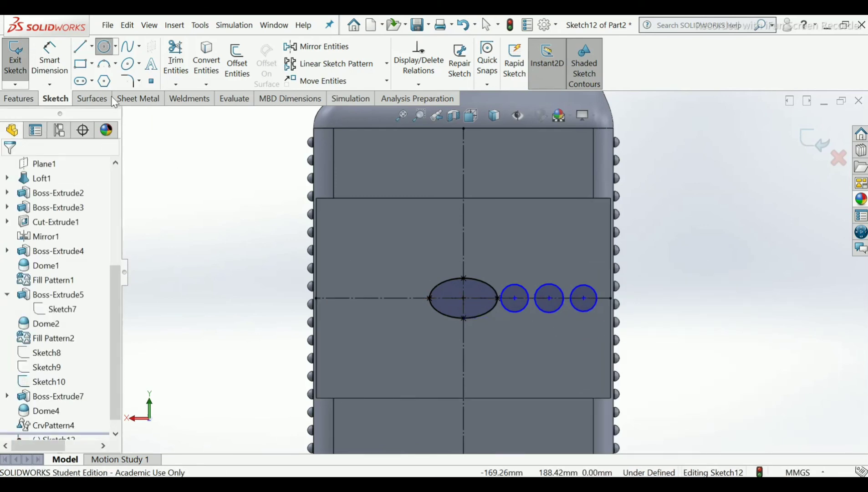
Step: Dimension the diameters of the three circles as 6, 7 and 8 mm, going outward from the ellipse
{"action": "left_click", "coordinate": [56, 64]}
{"action": "left_click", "coordinate": [507, 310]}
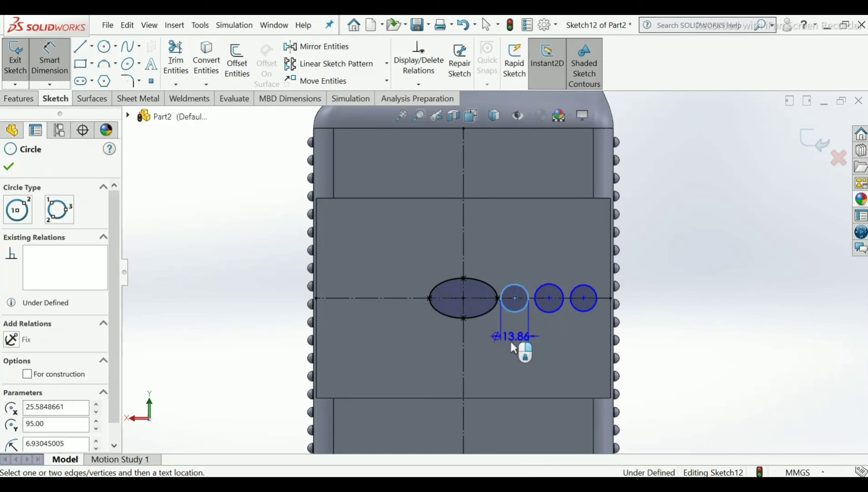
{"action": "left_click", "coordinate": [512, 345]}
{"action": "type", "text": "6"}
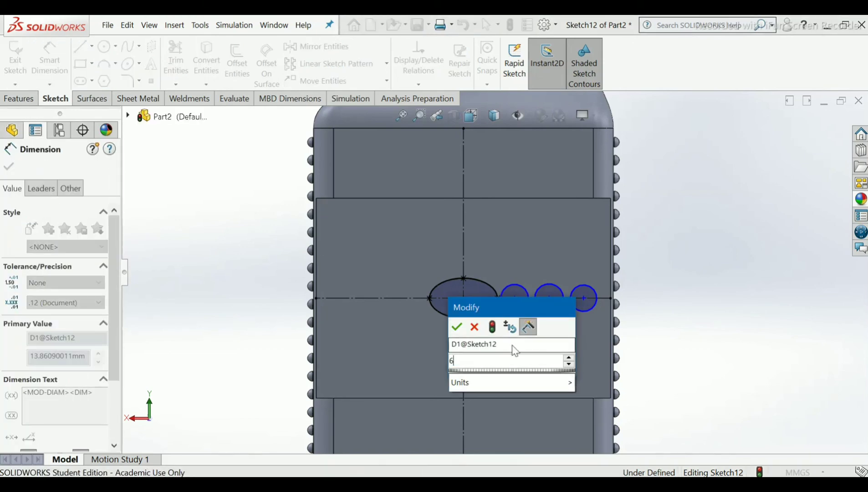
{"action": "key", "text": "Return"}
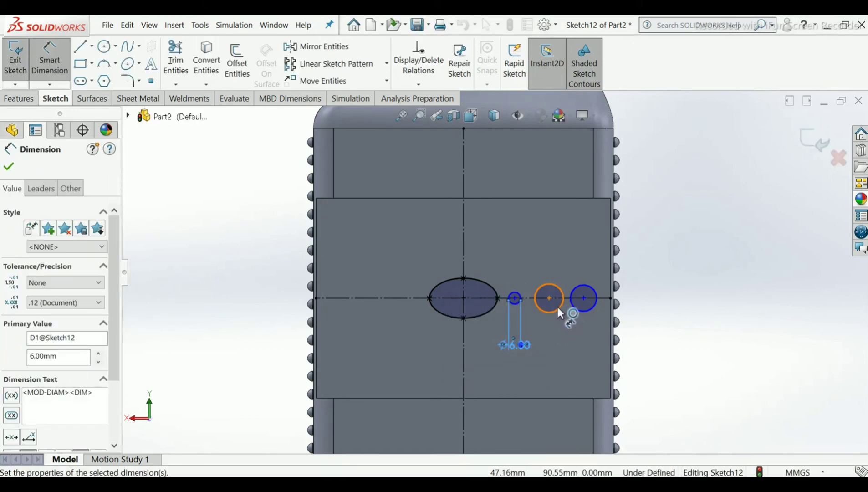
{"action": "left_click", "coordinate": [558, 306]}
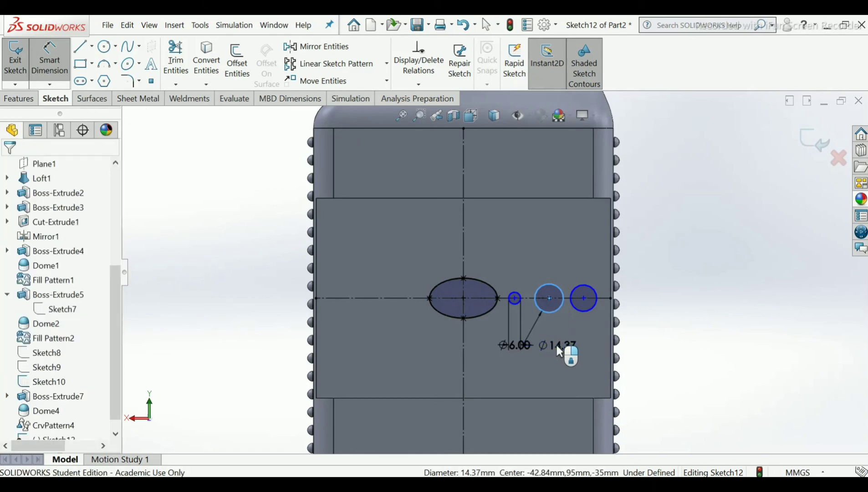
{"action": "left_click", "coordinate": [557, 344]}
{"action": "type", "text": "7"}
{"action": "key", "text": "Return"}
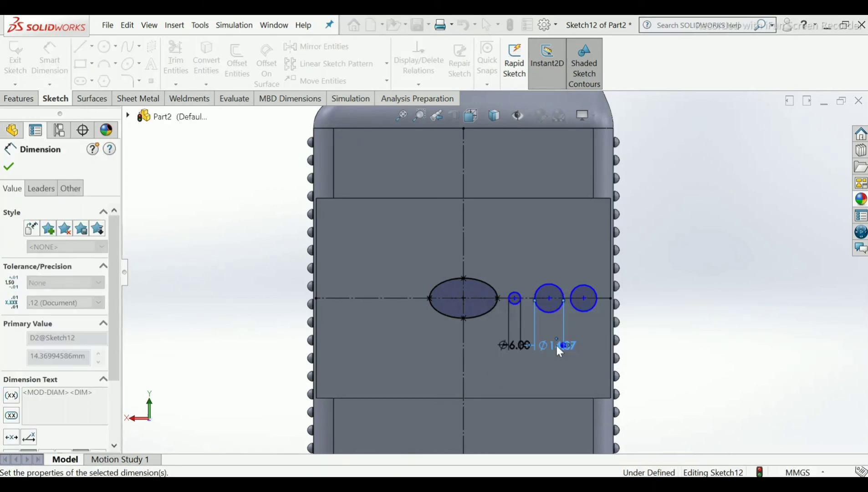
{"action": "left_click", "coordinate": [592, 308]}
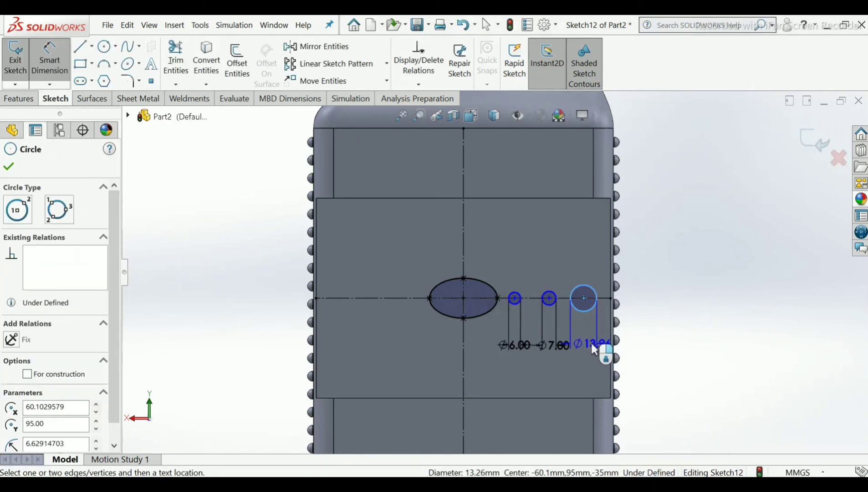
{"action": "left_click", "coordinate": [591, 344]}
{"action": "type", "text": "8"}
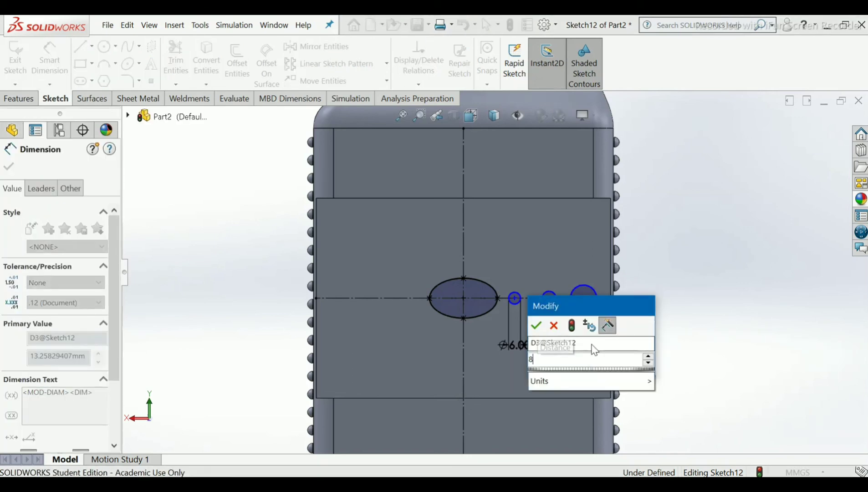
{"action": "key", "text": "Return"}
Step: Dimension the centre-to-centre distances between the neighbouring circles as 10 mm each
{"action": "scroll", "coordinate": [581, 324], "scroll_direction": "down", "scroll_amount": 3}
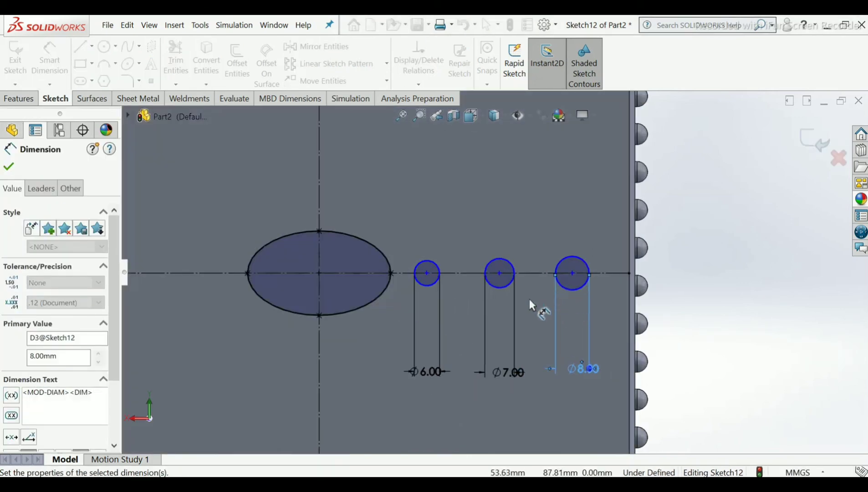
{"action": "left_click", "coordinate": [572, 272]}
{"action": "left_click", "coordinate": [525, 215]}
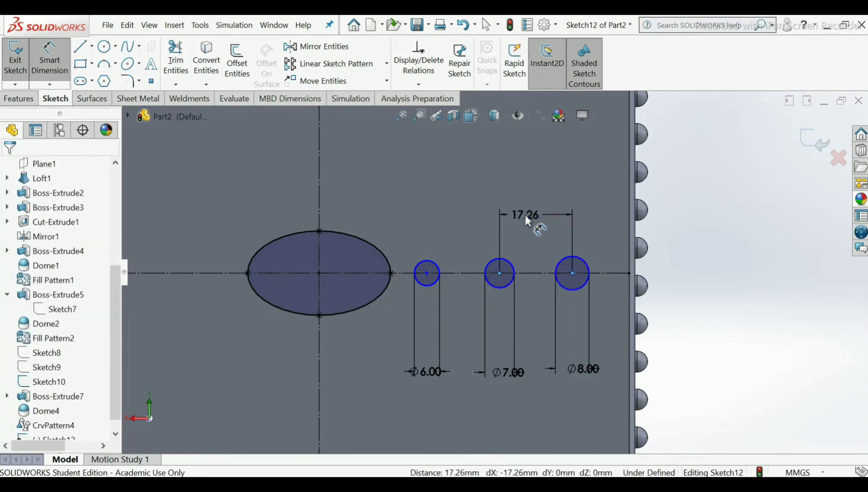
{"action": "type", "text": "10"}
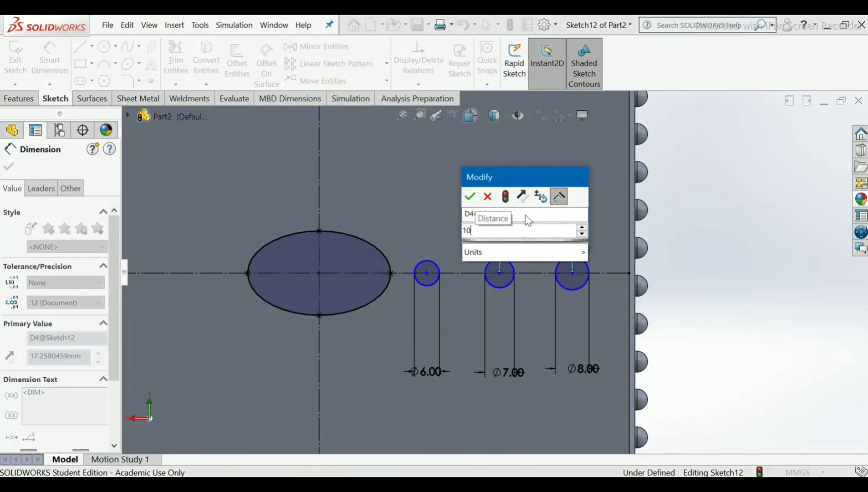
{"action": "key", "text": "Return"}
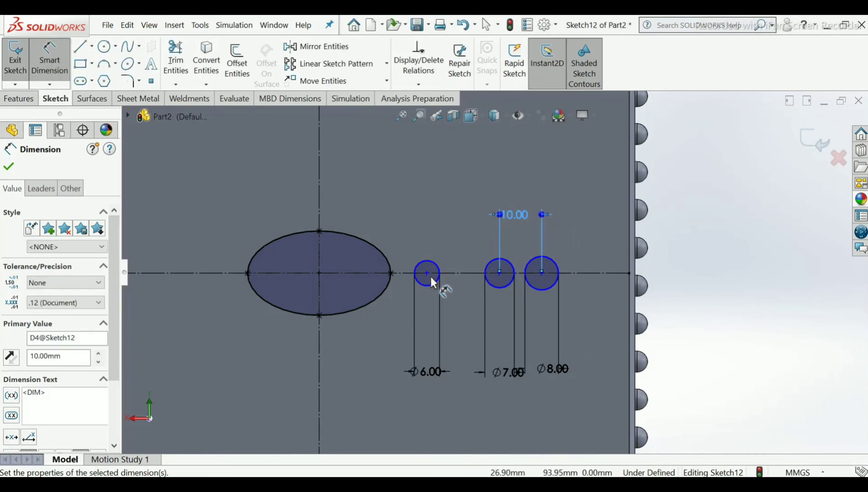
{"action": "left_click", "coordinate": [427, 273]}
{"action": "left_click", "coordinate": [499, 273]}
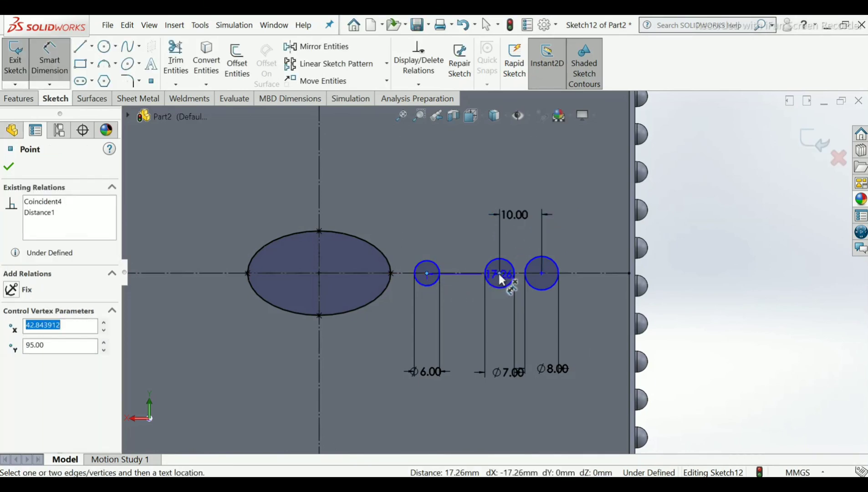
{"action": "left_click", "coordinate": [451, 224]}
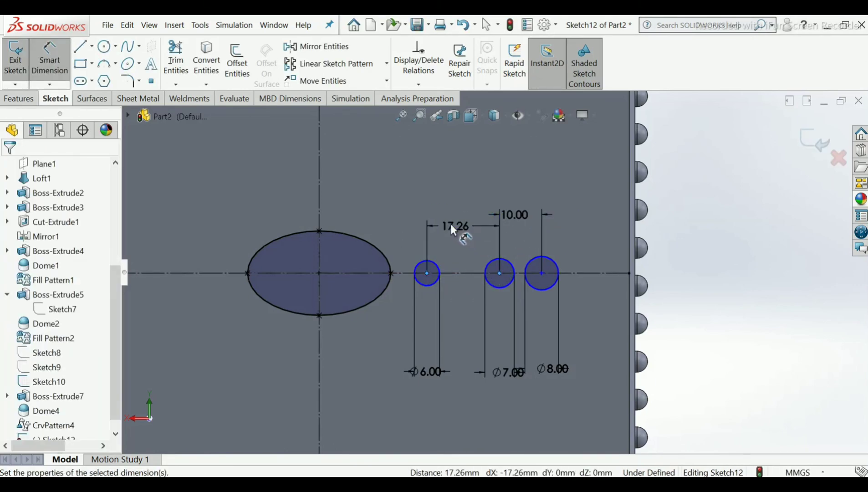
{"action": "type", "text": "10"}
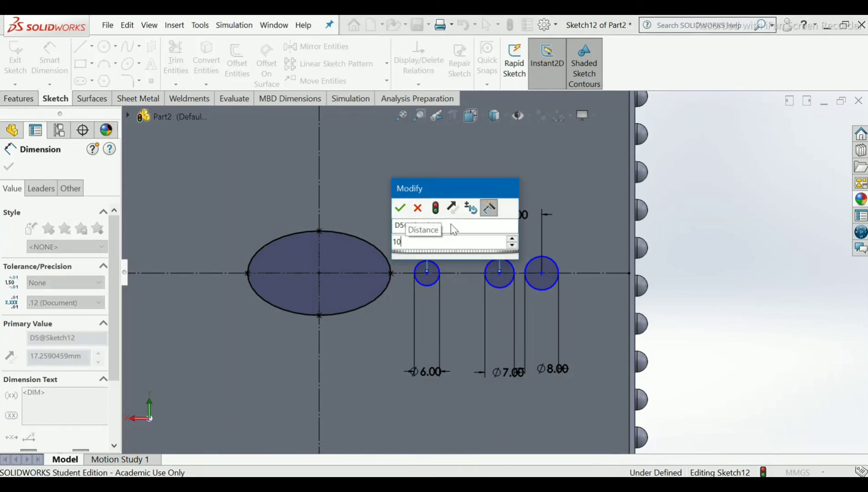
{"action": "key", "text": "Return"}
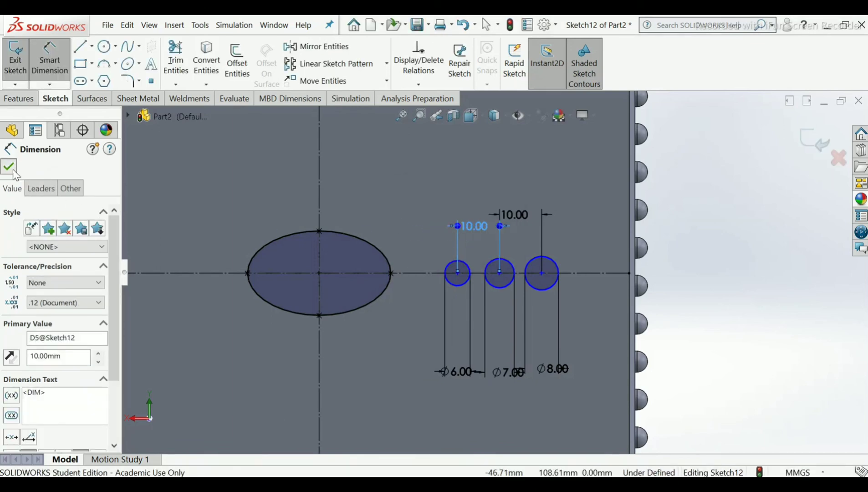
{"action": "left_click", "coordinate": [8, 166]}
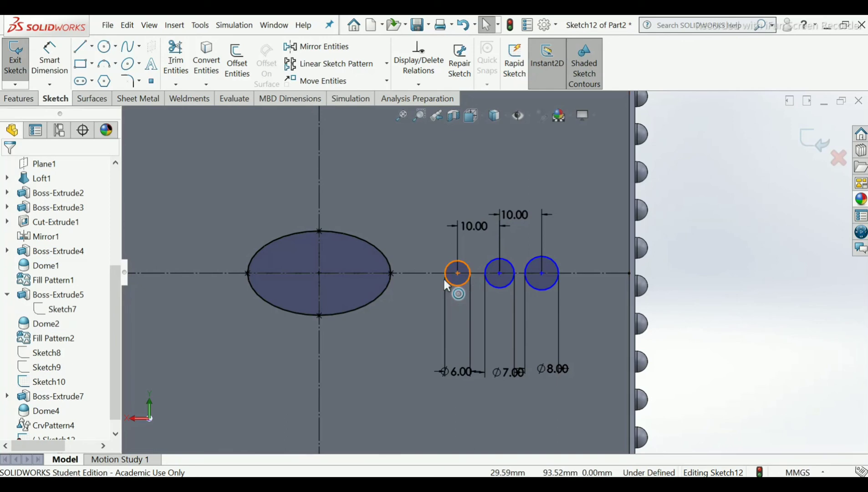
Step: Make the 6 mm circle tangent to the ellipse
{"action": "left_click", "coordinate": [444, 277]}
{"action": "left_click", "coordinate": [390, 282], "text": "ctrl"}
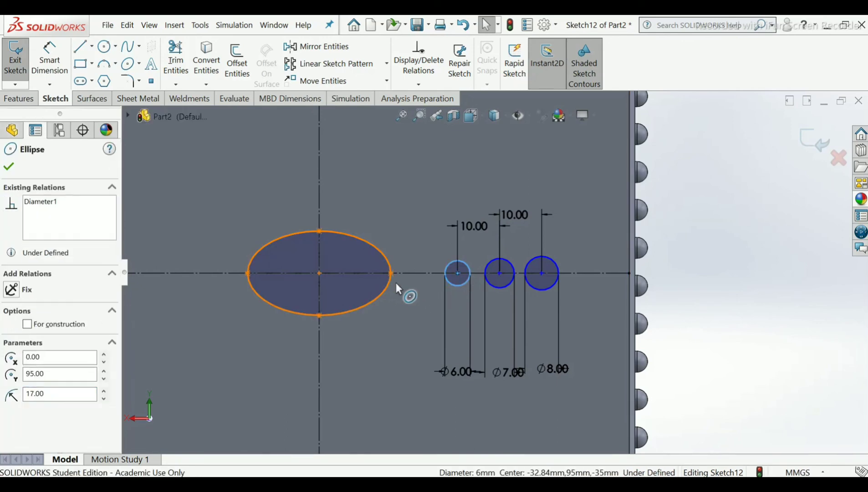
{"action": "left_click", "coordinate": [13, 344]}
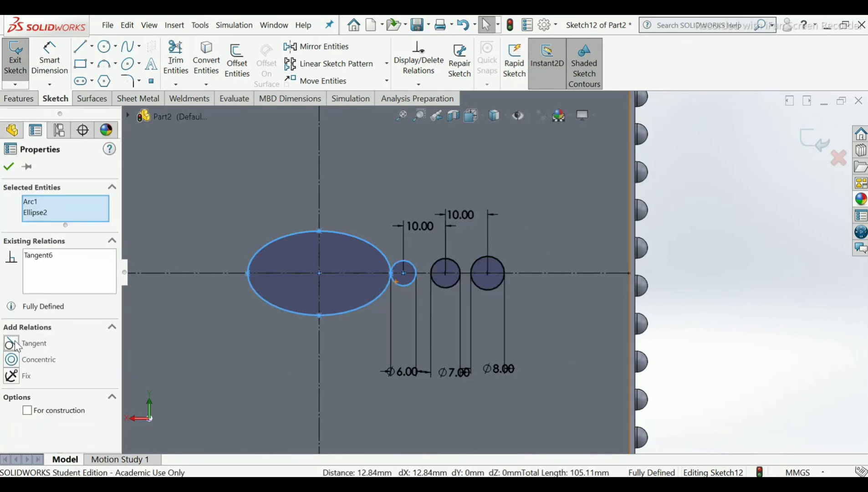
{"action": "left_click", "coordinate": [9, 167]}
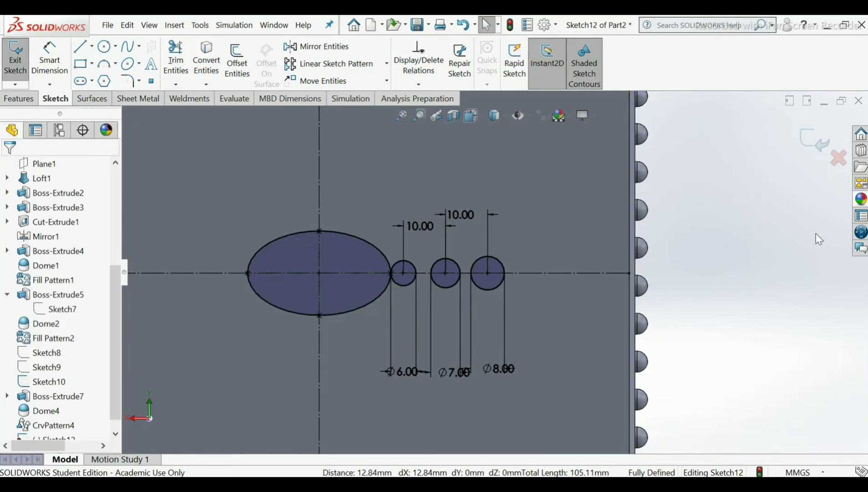
{"action": "scroll", "coordinate": [661, 221], "scroll_direction": "up", "scroll_amount": 2}
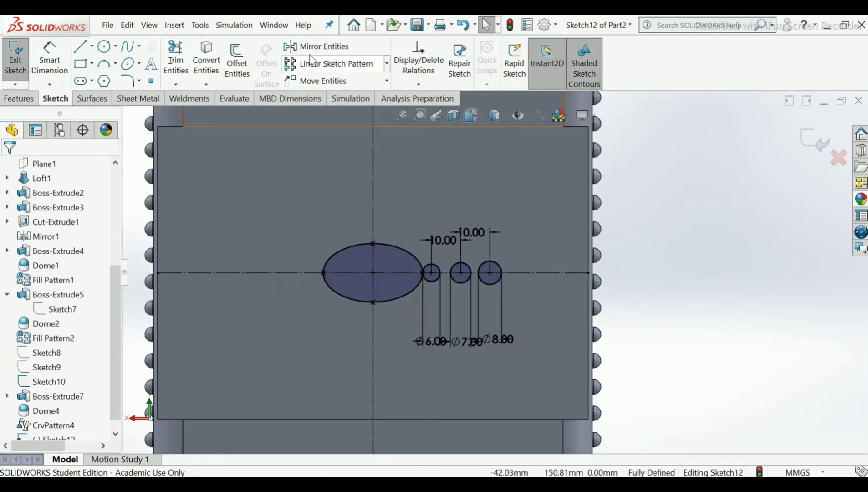
Step: Finish the sketch and extrude only its three circles 1 mm from the panel, merged with the body
{"action": "scroll", "coordinate": [307, 142], "scroll_direction": "up", "scroll_amount": 2}
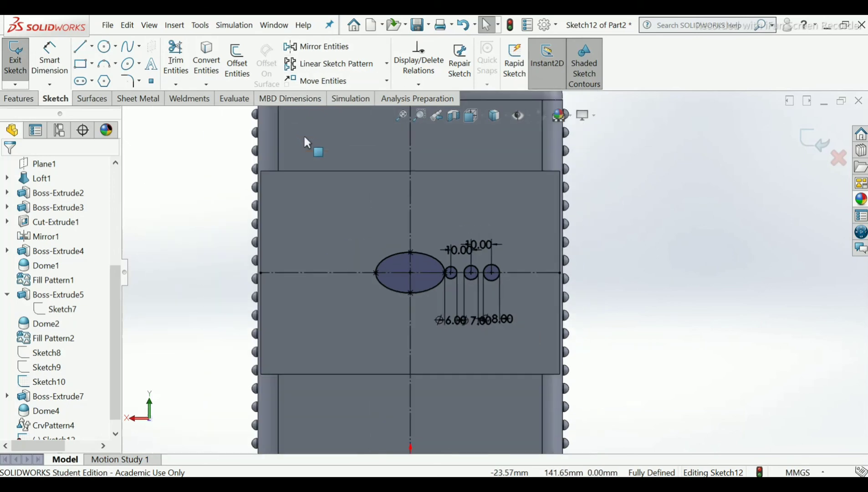
{"action": "left_click", "coordinate": [807, 142]}
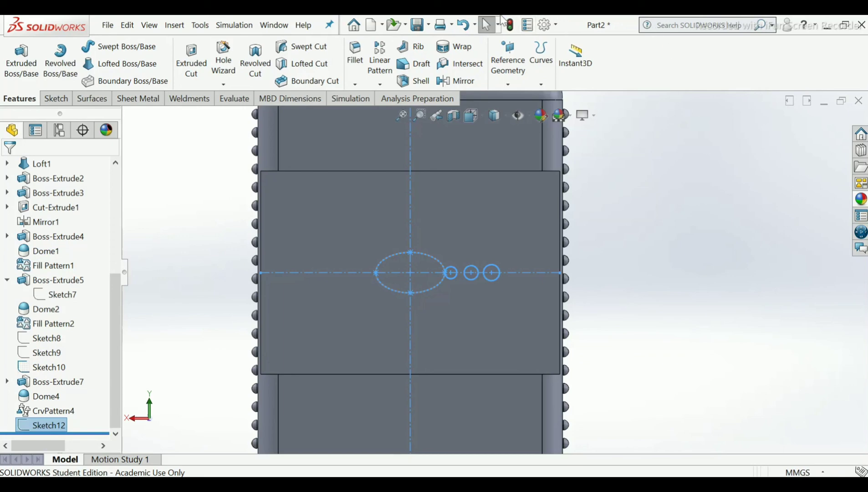
{"action": "left_click", "coordinate": [21, 59]}
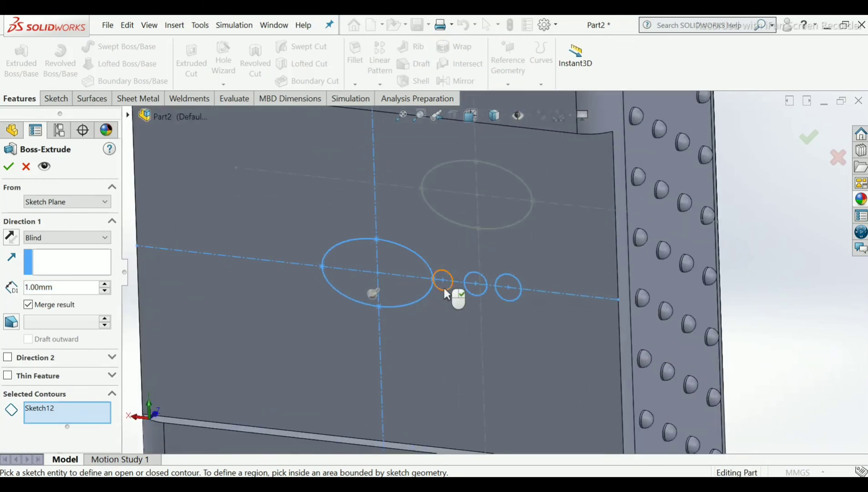
{"action": "left_click", "coordinate": [442, 283]}
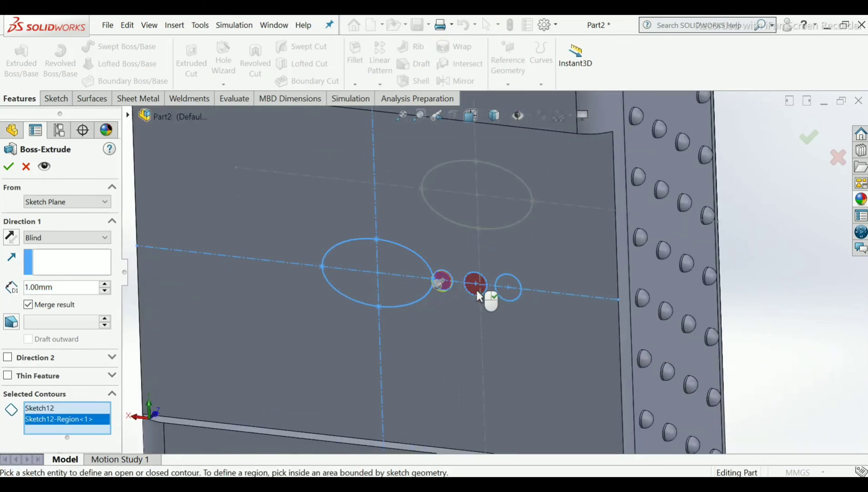
{"action": "left_click", "coordinate": [477, 294]}
{"action": "left_click", "coordinate": [510, 291]}
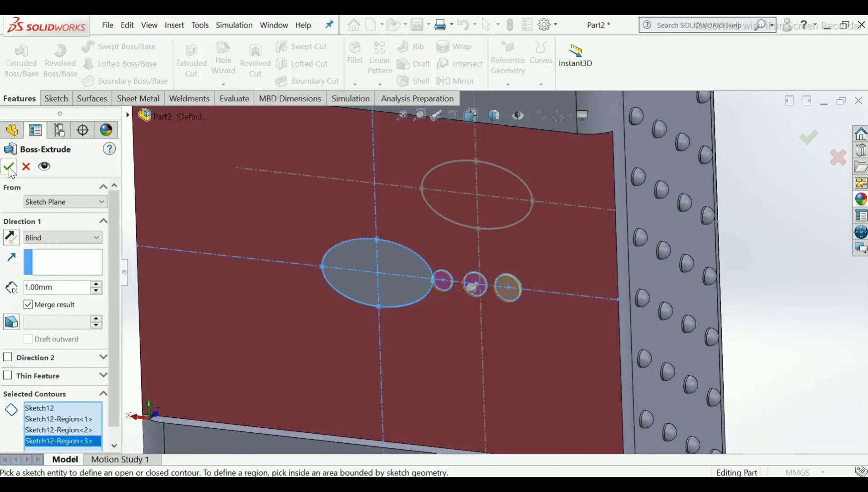
{"action": "left_click", "coordinate": [10, 167]}
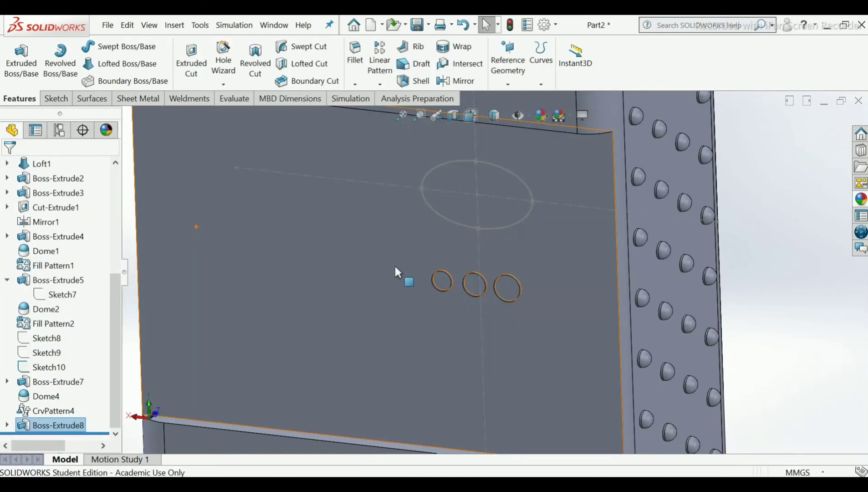
Step: Add 2.5 mm domes to the end faces of the three new studs
{"action": "scroll", "coordinate": [460, 270], "scroll_direction": "up", "scroll_amount": 3}
{"action": "scroll", "coordinate": [477, 282], "scroll_direction": "down", "scroll_amount": 3}
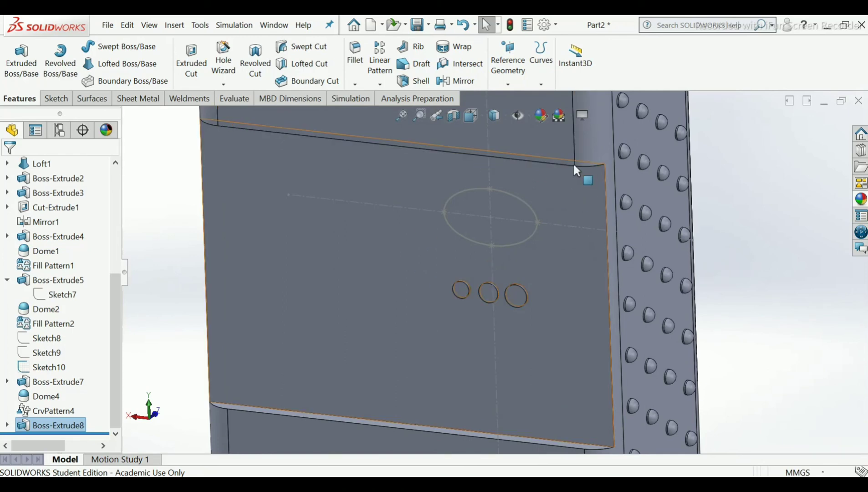
{"action": "left_click", "coordinate": [173, 27]}
{"action": "mouse_move", "coordinate": [230, 92]}
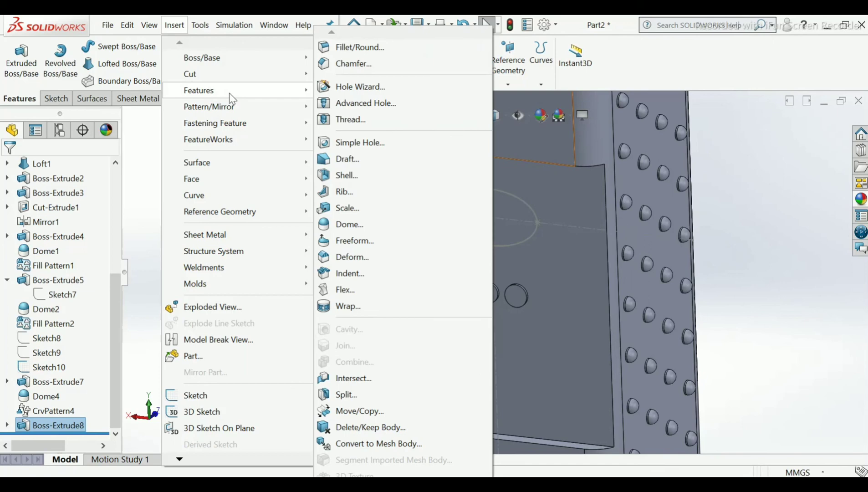
{"action": "left_click", "coordinate": [360, 224]}
{"action": "scroll", "coordinate": [469, 291], "scroll_direction": "down", "scroll_amount": 3}
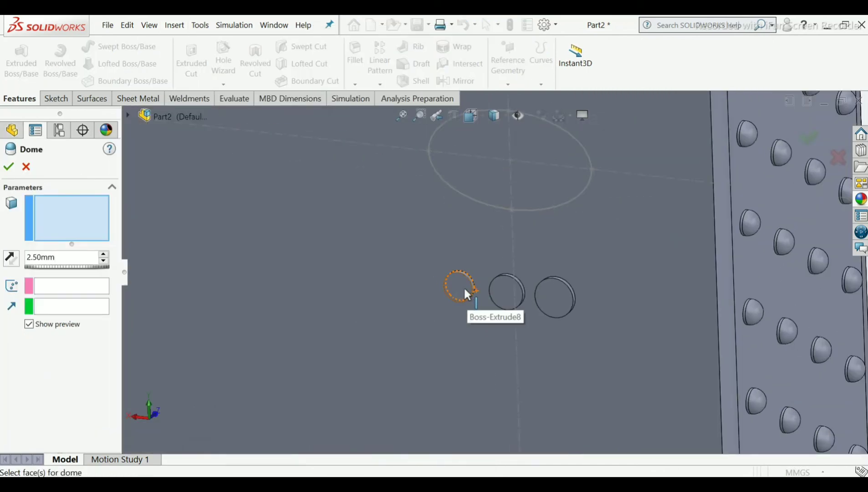
{"action": "left_click", "coordinate": [464, 286]}
{"action": "left_click", "coordinate": [518, 293]}
{"action": "left_click", "coordinate": [552, 298]}
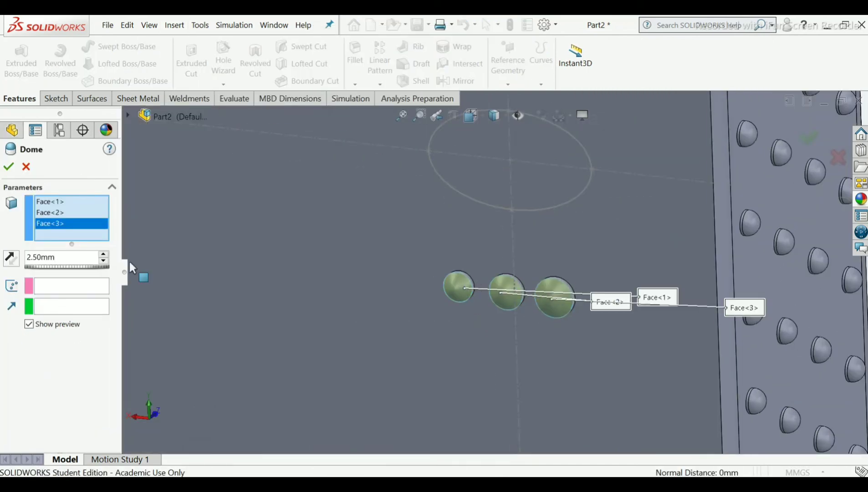
{"action": "left_click", "coordinate": [9, 165]}
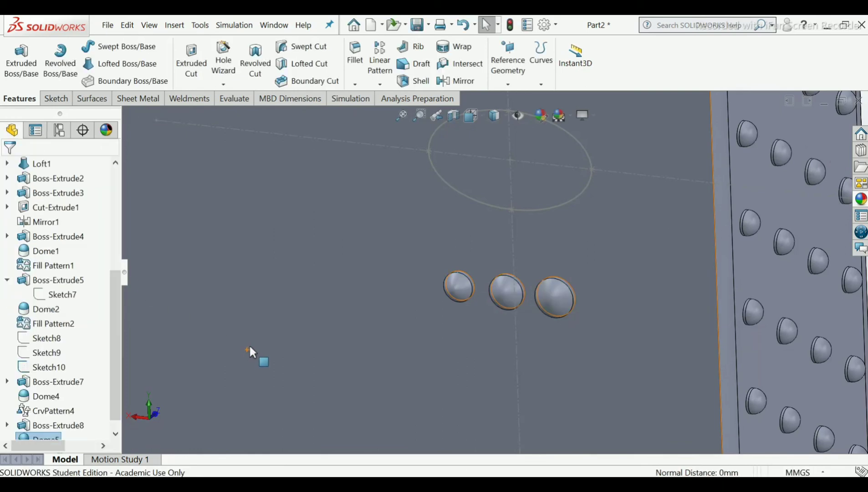
Step: Show the sketch of the new stud extrusion so its ellipse can serve as the pattern path
{"action": "middle_click_drag", "start_coordinate": [249, 344], "coordinate": [227, 337]}
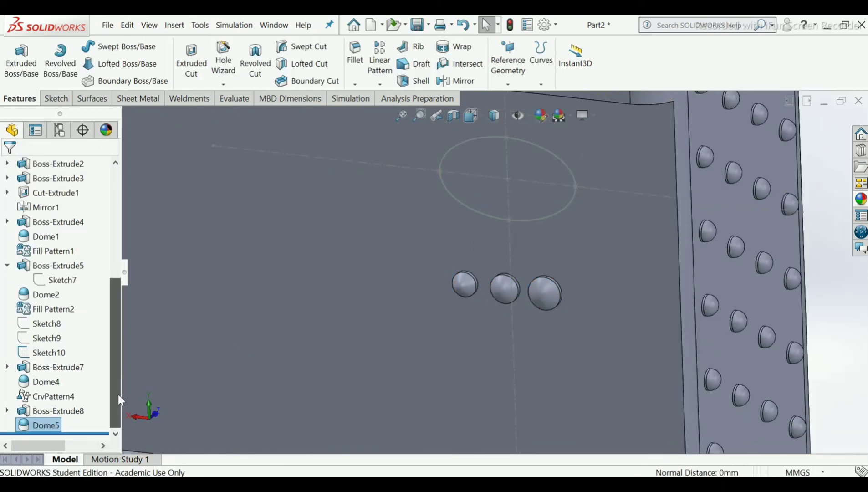
{"action": "scroll", "coordinate": [118, 395], "scroll_direction": "down", "scroll_amount": 1}
{"action": "left_click", "coordinate": [6, 411]}
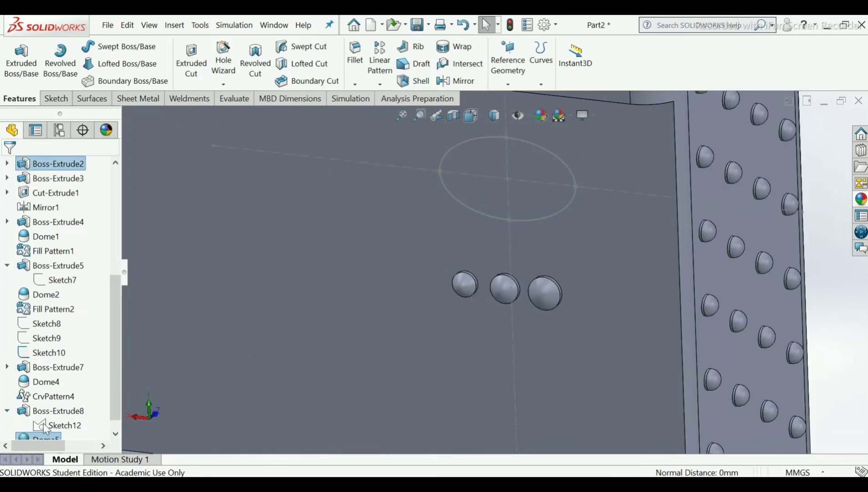
{"action": "right_click", "coordinate": [49, 424]}
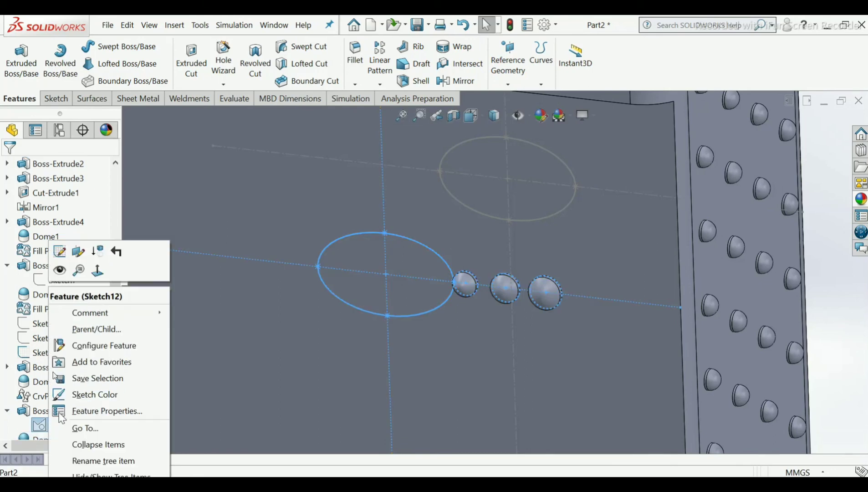
{"action": "left_click", "coordinate": [59, 271]}
Step: Pattern the three studs and their domes along the new ellipse with six equally spaced instances, offset curve and tangent alignment
{"action": "scroll", "coordinate": [644, 288], "scroll_direction": "up", "scroll_amount": 4}
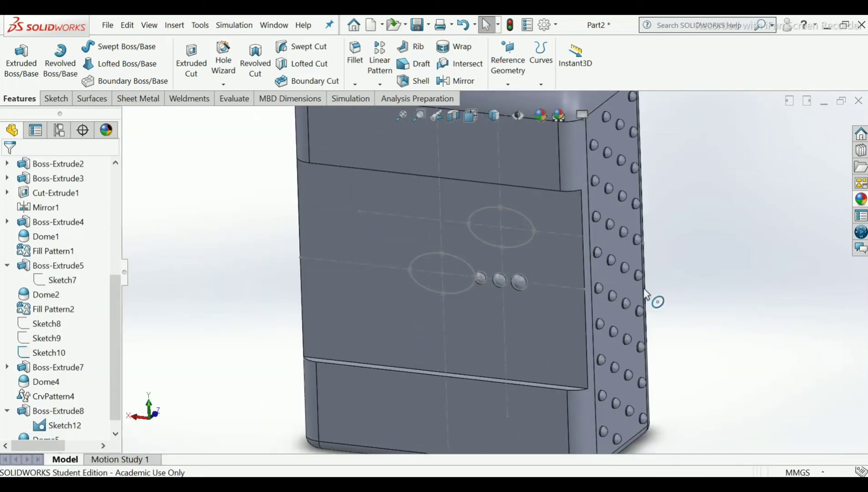
{"action": "left_click", "coordinate": [380, 84]}
{"action": "left_click", "coordinate": [415, 145]}
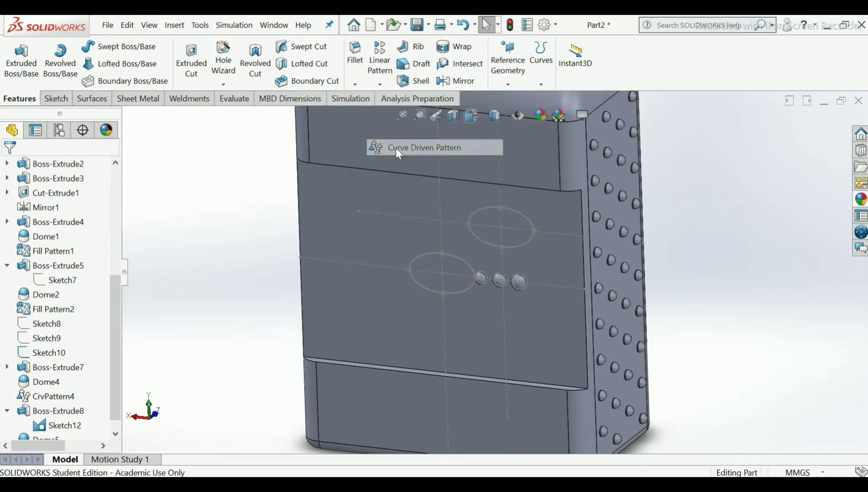
{"action": "left_click", "coordinate": [423, 288]}
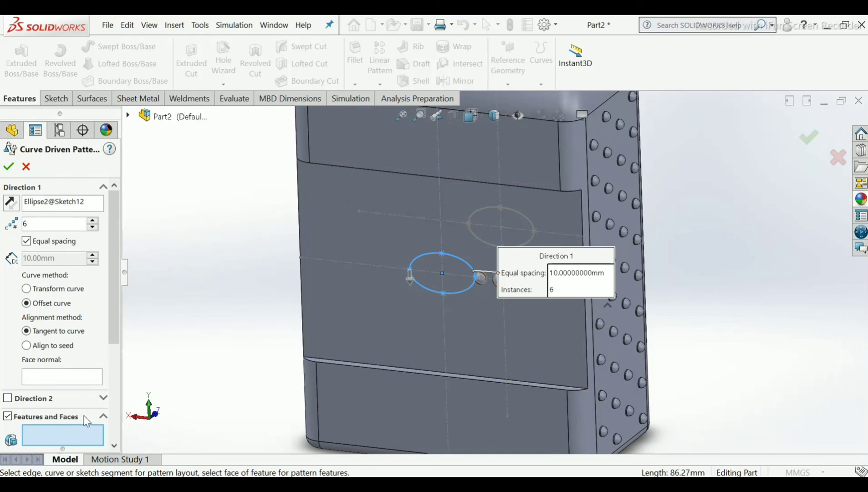
{"action": "left_click", "coordinate": [128, 115]}
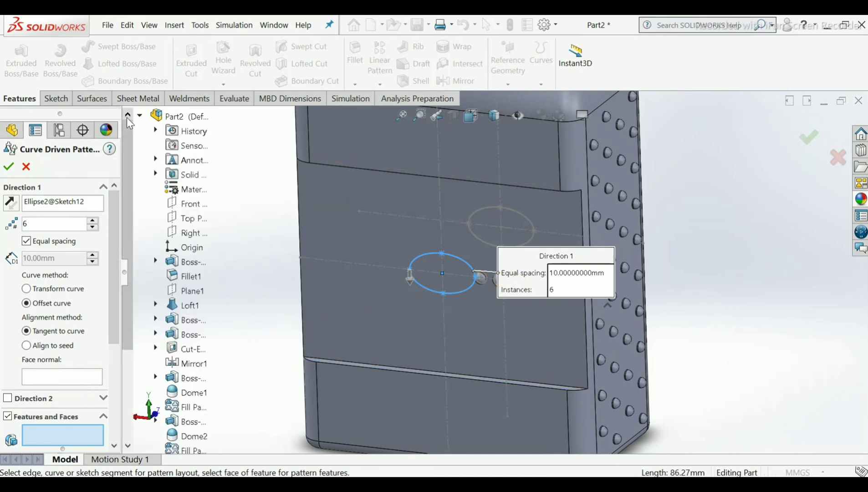
{"action": "scroll", "coordinate": [219, 378], "scroll_direction": "down", "scroll_amount": 3}
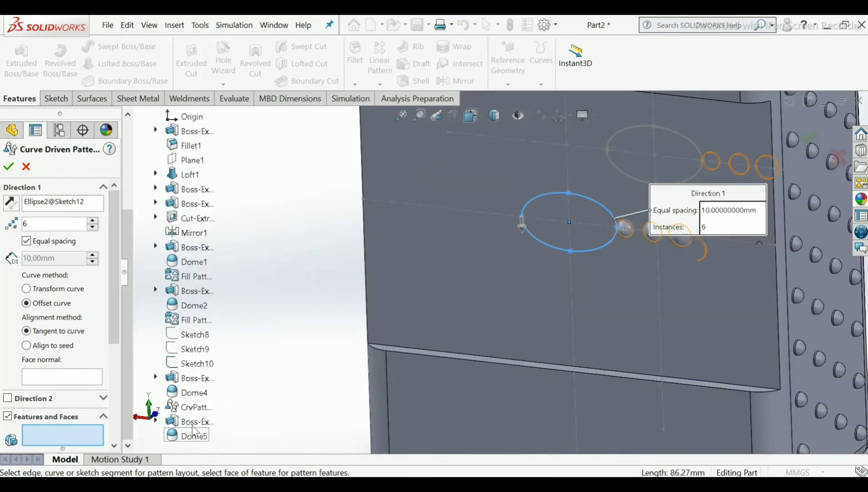
{"action": "left_click", "coordinate": [196, 423]}
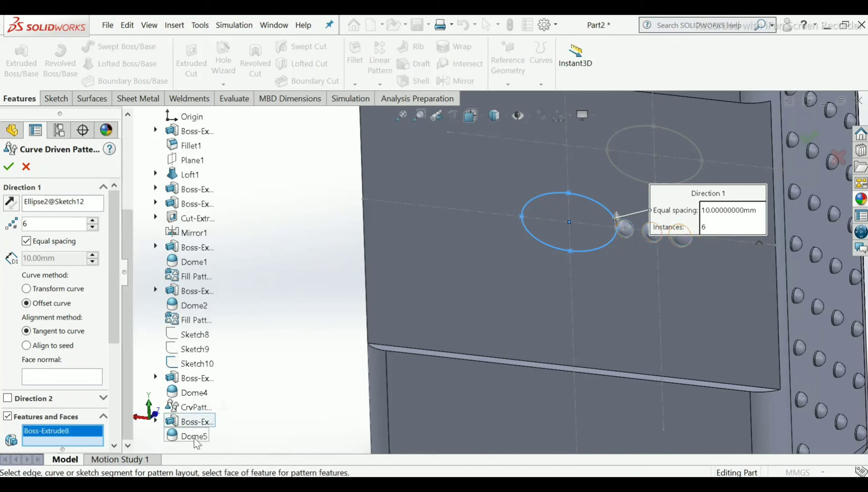
{"action": "left_click", "coordinate": [195, 436]}
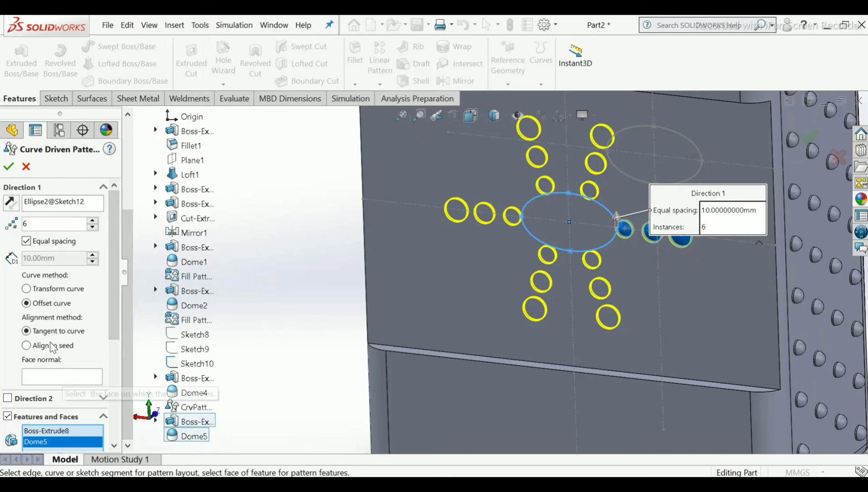
{"action": "left_click", "coordinate": [9, 168]}
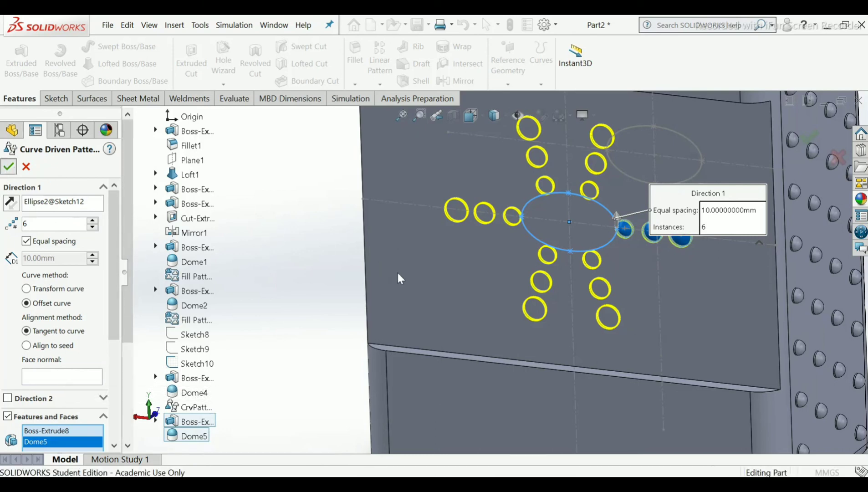
Step: Hide the two visible layout sketches with the ellipses and centrelines on the bottle's flat panels
{"action": "scroll", "coordinate": [510, 281], "scroll_direction": "up", "scroll_amount": 2}
{"action": "middle_click_drag", "start_coordinate": [707, 291], "coordinate": [690, 235]}
{"action": "scroll", "coordinate": [691, 235], "scroll_direction": "down", "scroll_amount": 3}
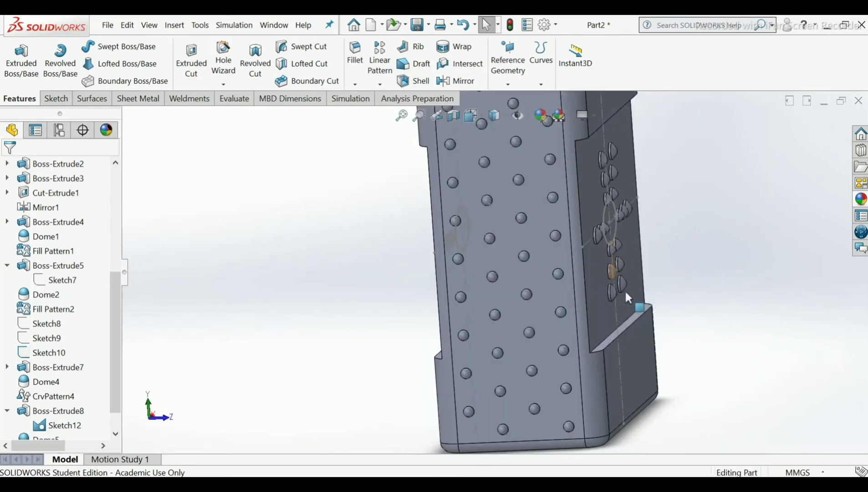
{"action": "left_click", "coordinate": [619, 348]}
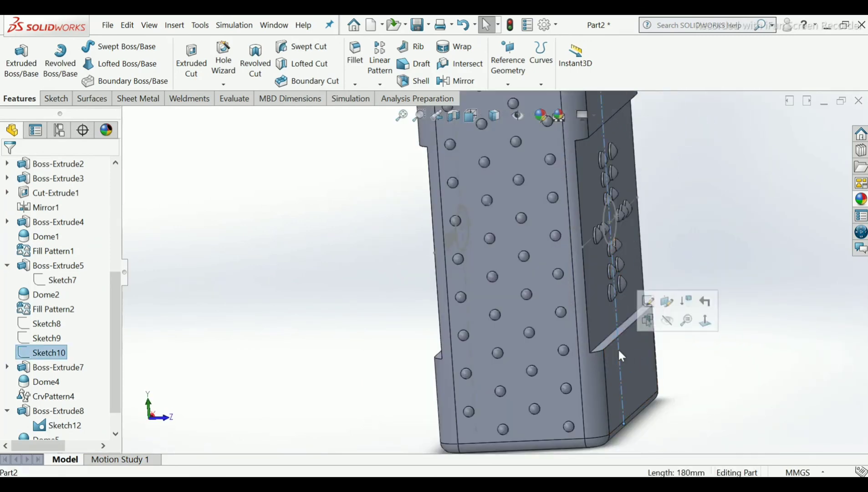
{"action": "left_click", "coordinate": [669, 321]}
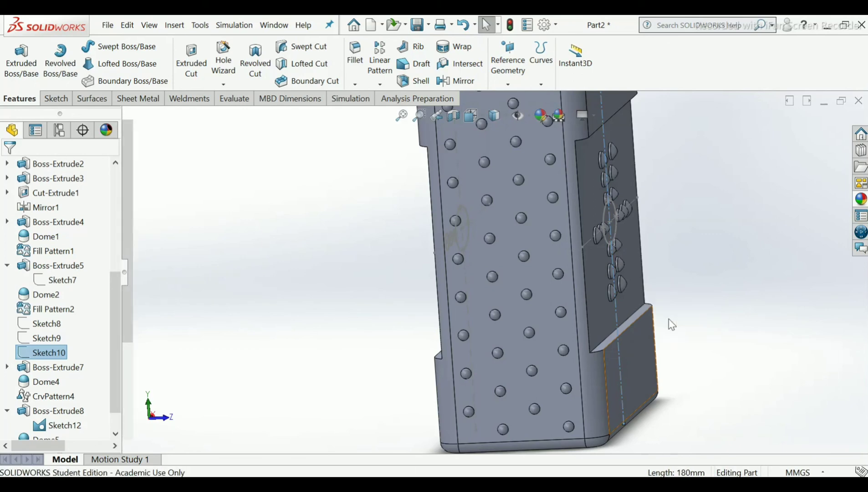
{"action": "scroll", "coordinate": [664, 246], "scroll_direction": "down", "scroll_amount": 5}
{"action": "scroll", "coordinate": [659, 275], "scroll_direction": "up", "scroll_amount": 3}
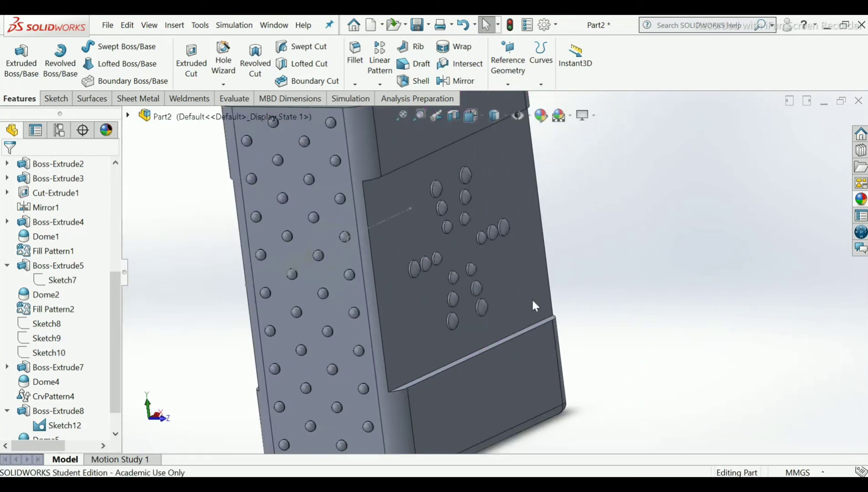
{"action": "middle_click_drag", "start_coordinate": [532, 299], "coordinate": [614, 341]}
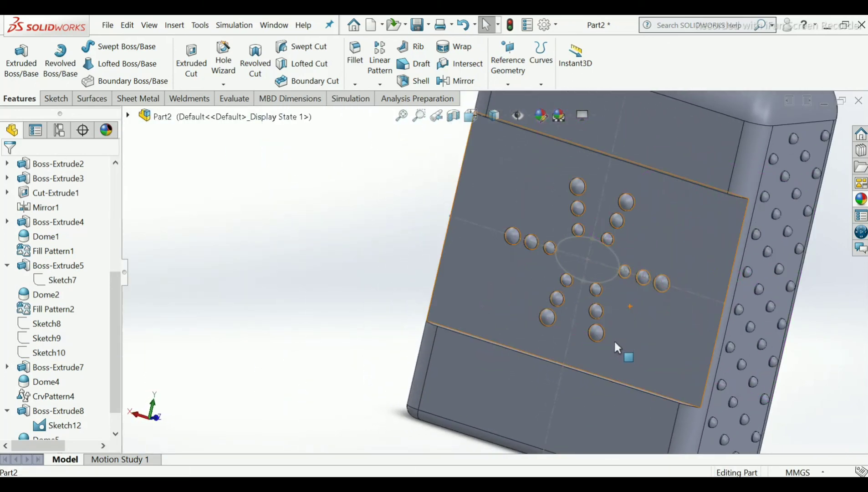
{"action": "left_click", "coordinate": [566, 344]}
{"action": "key", "text": "Escape"}
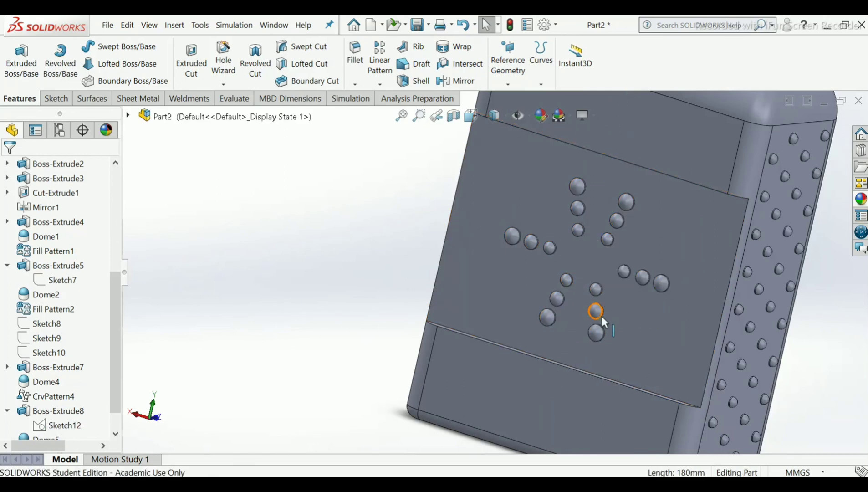
Step: Shell the bottle to a 2 mm wall thickness, removing the circular top face of the neck
{"action": "scroll", "coordinate": [601, 314], "scroll_direction": "up", "scroll_amount": 5}
{"action": "mouse_move", "coordinate": [600, 319]}
{"action": "middle_mouse_down"}
{"action": "mouse_move", "coordinate": [583, 169]}
{"action": "mouse_move", "coordinate": [595, 196]}
{"action": "mouse_move", "coordinate": [501, 219]}
{"action": "mouse_move", "coordinate": [464, 211]}
{"action": "middle_mouse_up"}
{"action": "scroll", "coordinate": [462, 210], "scroll_direction": "down", "scroll_amount": 5}
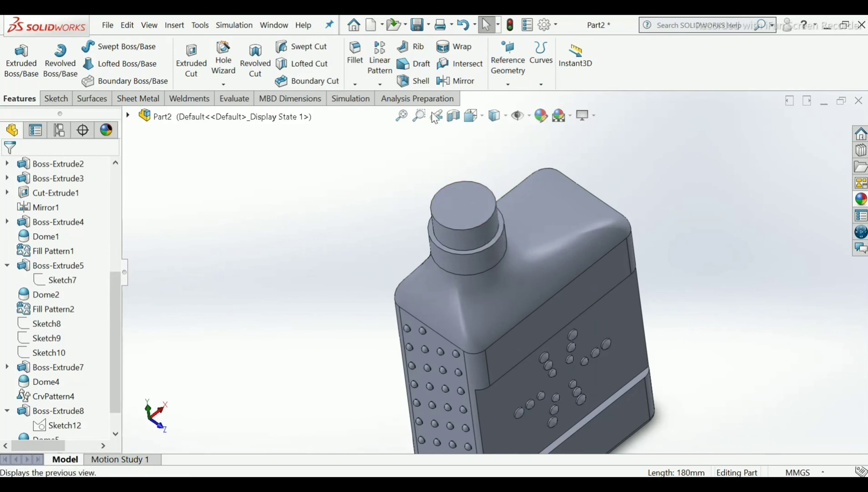
{"action": "left_click", "coordinate": [418, 82]}
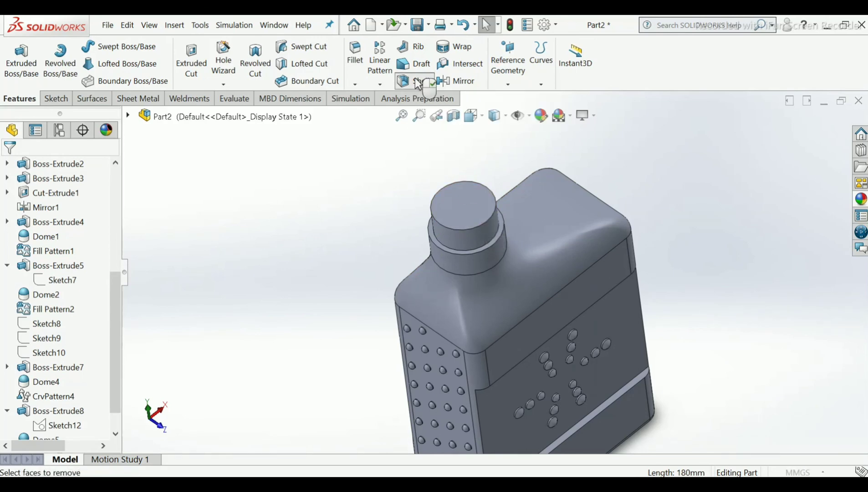
{"action": "left_click", "coordinate": [467, 208]}
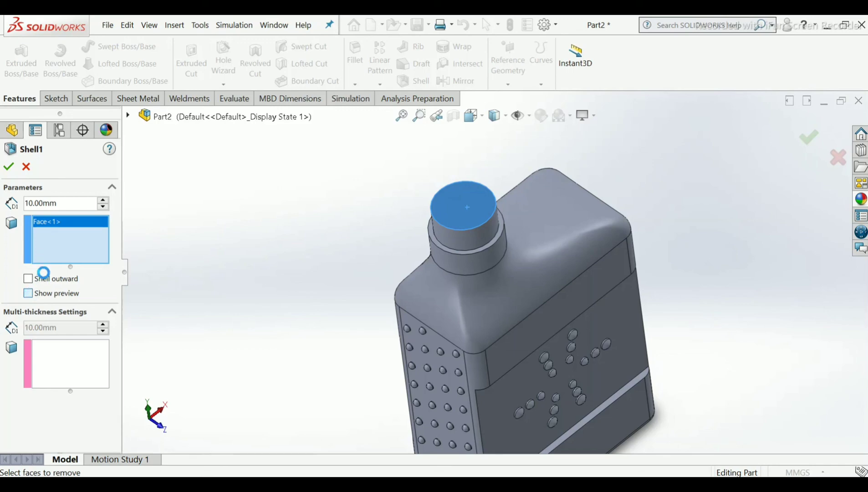
{"action": "double_click", "coordinate": [55, 203]}
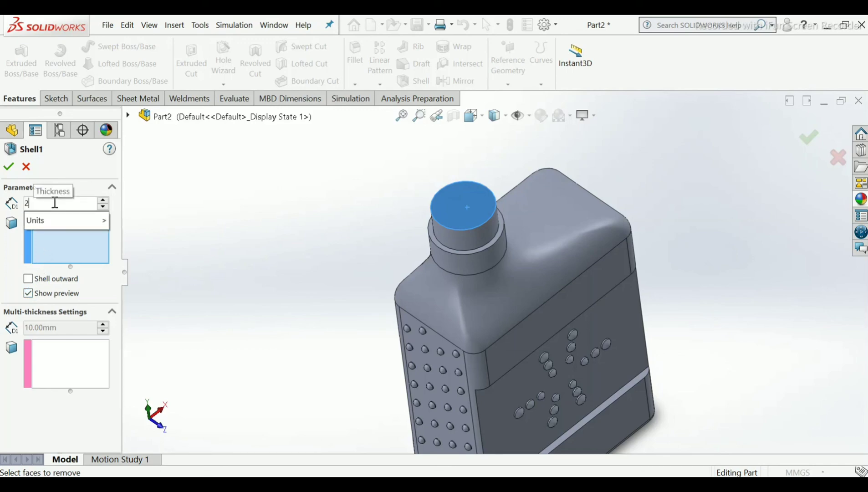
{"action": "key", "text": "Return"}
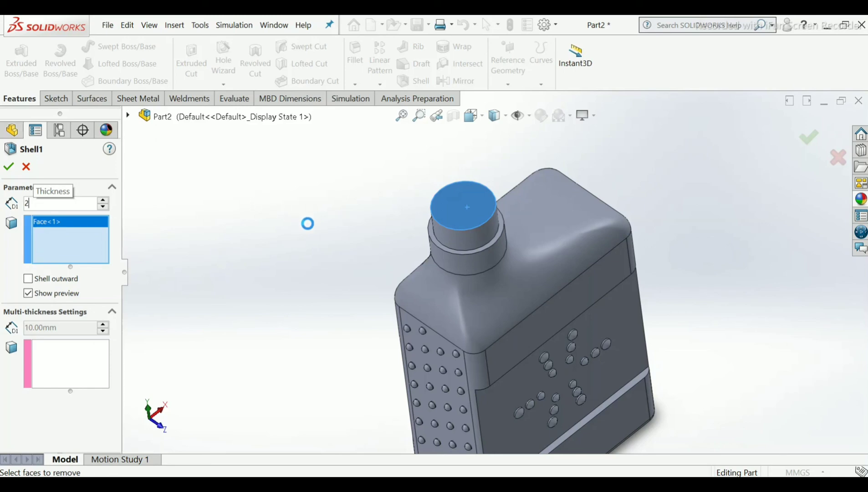
{"action": "key", "text": "Return"}
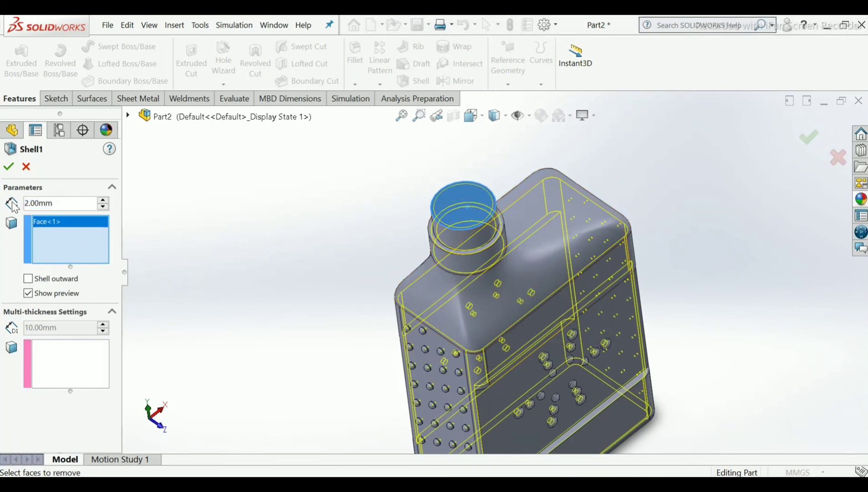
{"action": "left_click", "coordinate": [8, 167]}
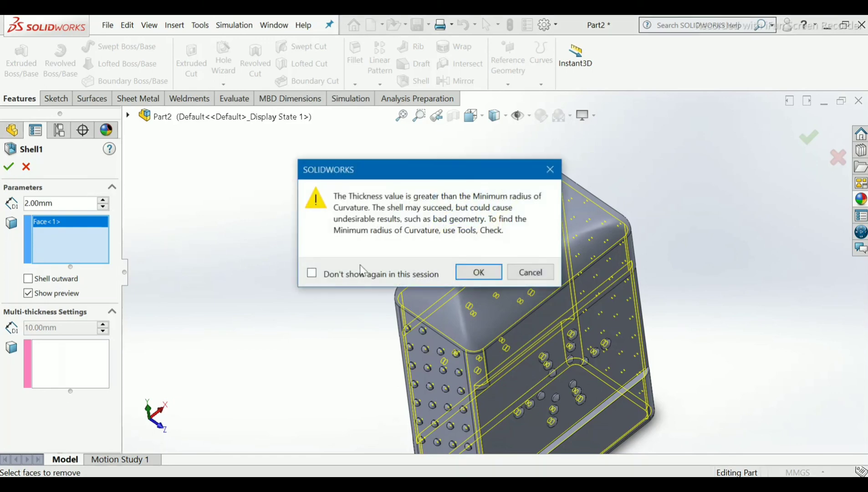
{"action": "left_click", "coordinate": [479, 273]}
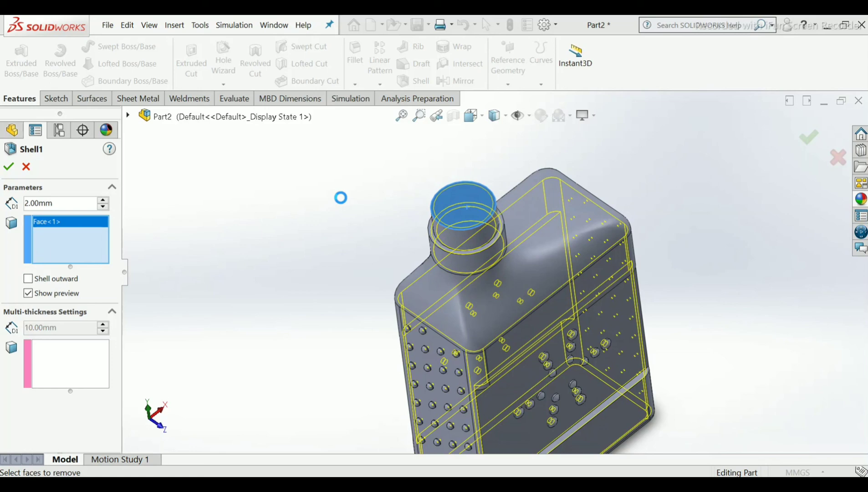
{"action": "key", "text": "Return"}
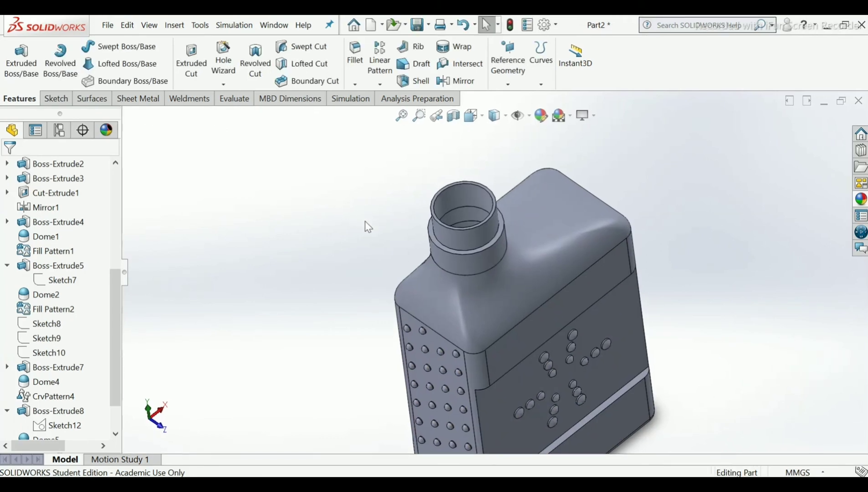
Step: Examine the hollow interior of the shelled bottle through the neck opening from several angles
{"action": "middle_click_drag", "start_coordinate": [365, 221], "coordinate": [371, 311]}
{"action": "key", "text": "Escape"}
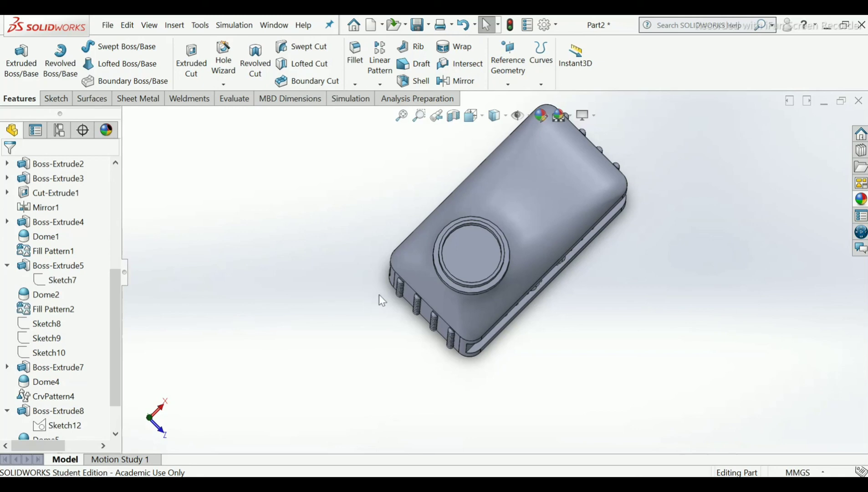
{"action": "scroll", "coordinate": [528, 186], "scroll_direction": "down", "scroll_amount": 2}
{"action": "middle_click_drag", "start_coordinate": [521, 226], "coordinate": [506, 180]}
{"action": "scroll", "coordinate": [452, 250], "scroll_direction": "down", "scroll_amount": 2}
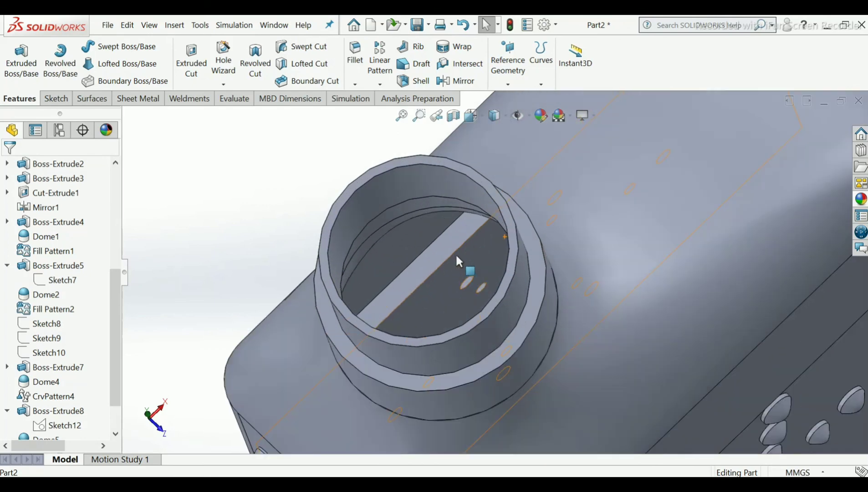
{"action": "mouse_move", "coordinate": [461, 261]}
{"action": "middle_mouse_down"}
{"action": "mouse_move", "coordinate": [467, 297]}
{"action": "mouse_move", "coordinate": [473, 250]}
{"action": "mouse_move", "coordinate": [460, 259]}
{"action": "mouse_move", "coordinate": [469, 270]}
{"action": "middle_mouse_up"}
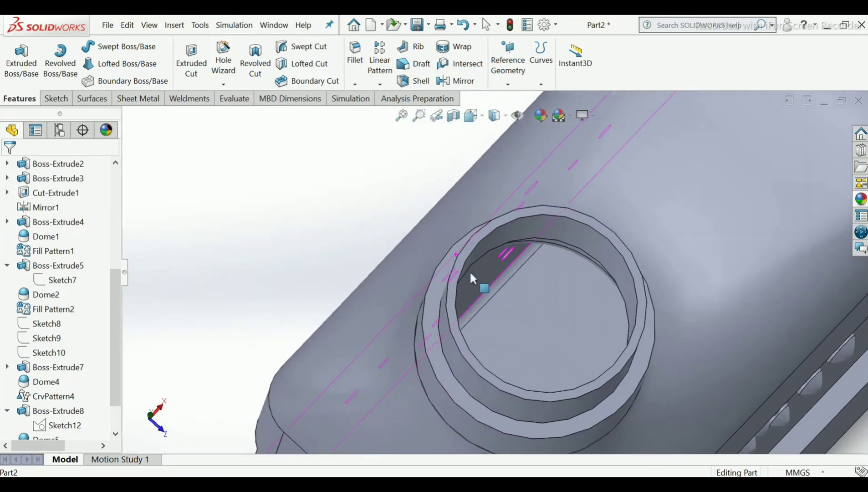
{"action": "middle_click_drag", "start_coordinate": [541, 291], "coordinate": [539, 283]}
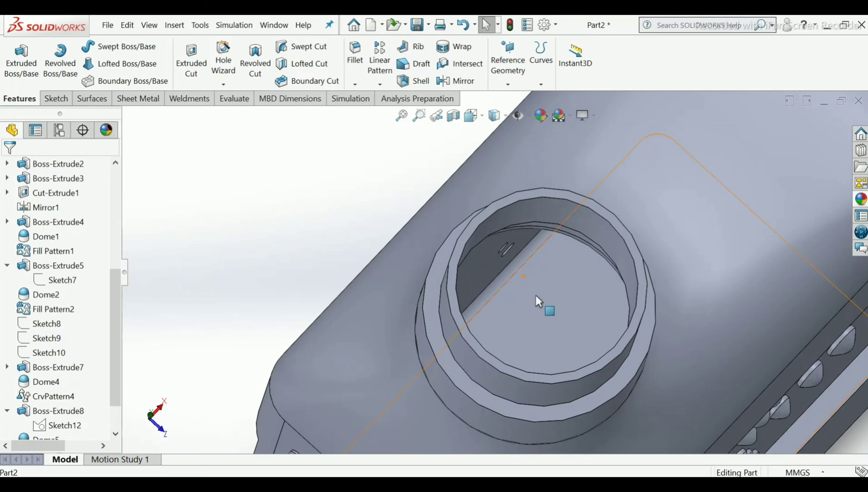
{"action": "scroll", "coordinate": [534, 295], "scroll_direction": "up", "scroll_amount": 5}
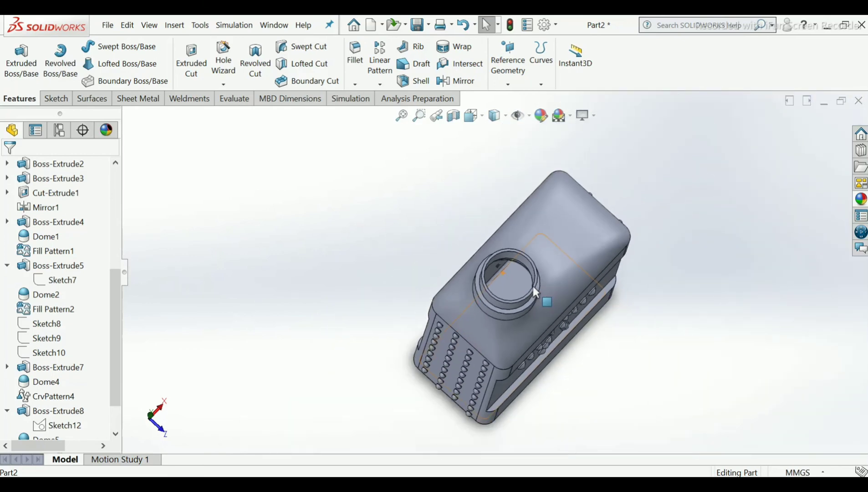
{"action": "middle_click_drag", "start_coordinate": [532, 286], "coordinate": [569, 257]}
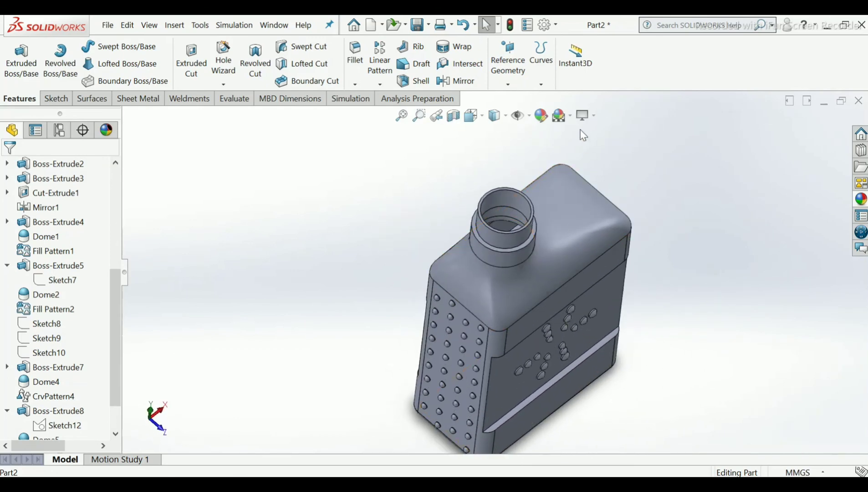
Step: Apply the Rooftop scene as the background and lighting for the bottle
{"action": "left_click", "coordinate": [570, 116]}
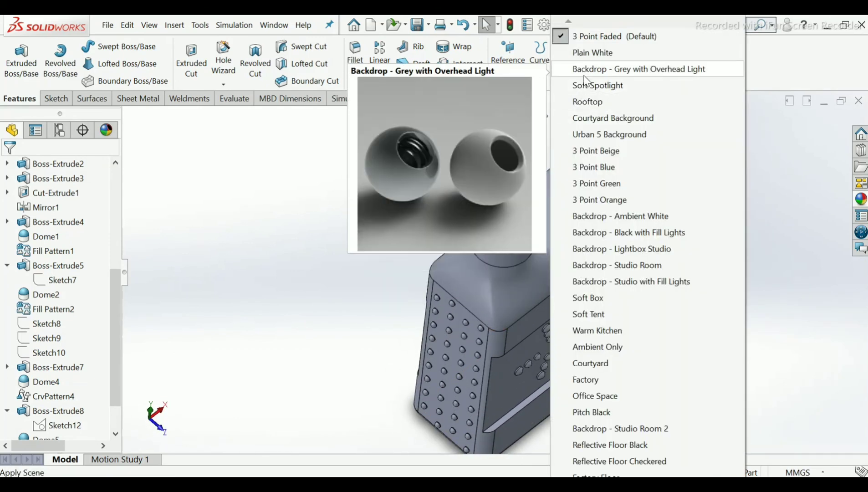
{"action": "left_click", "coordinate": [587, 104]}
{"action": "middle_click_drag", "start_coordinate": [595, 244], "coordinate": [580, 310]}
{"action": "scroll", "coordinate": [580, 311], "scroll_direction": "down", "scroll_amount": 5}
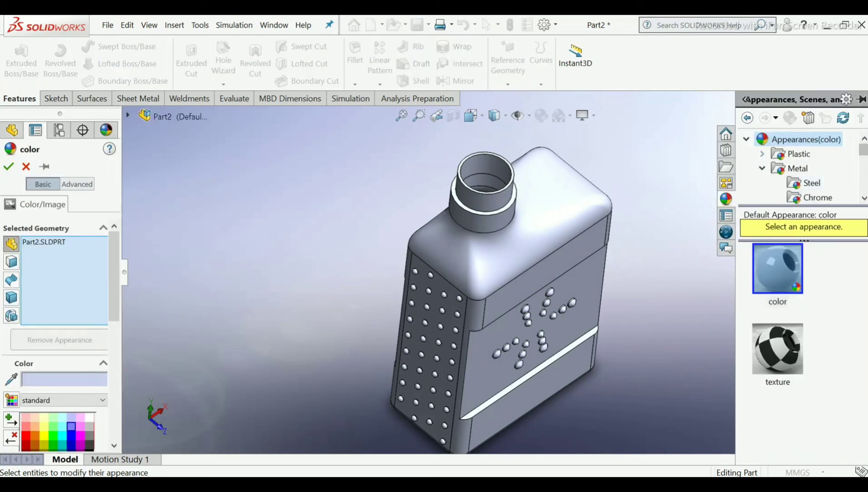
{"action": "scroll", "coordinate": [866, 151], "scroll_direction": "down", "scroll_amount": 2}
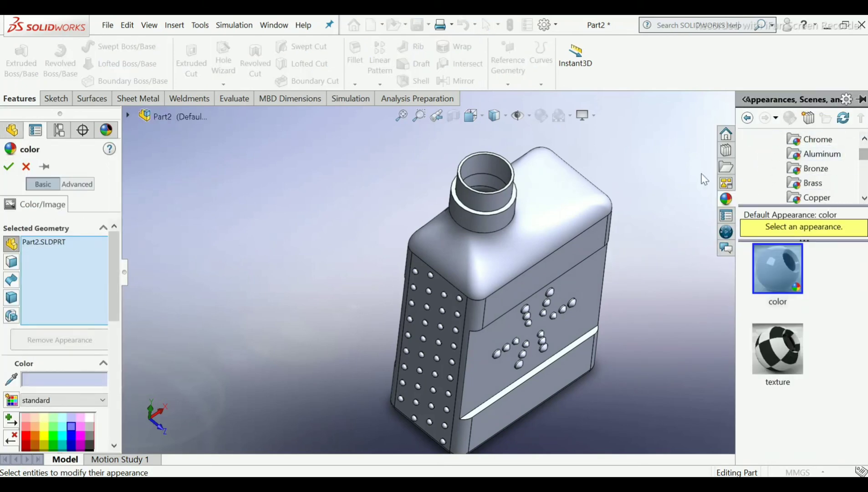
{"action": "left_click", "coordinate": [655, 161]}
{"action": "left_click", "coordinate": [26, 166]}
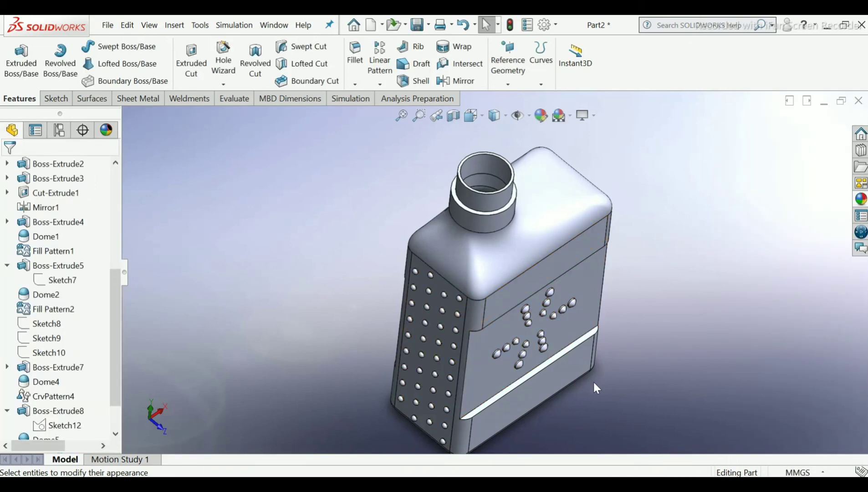
{"action": "scroll", "coordinate": [634, 380], "scroll_direction": "down", "scroll_amount": 3}
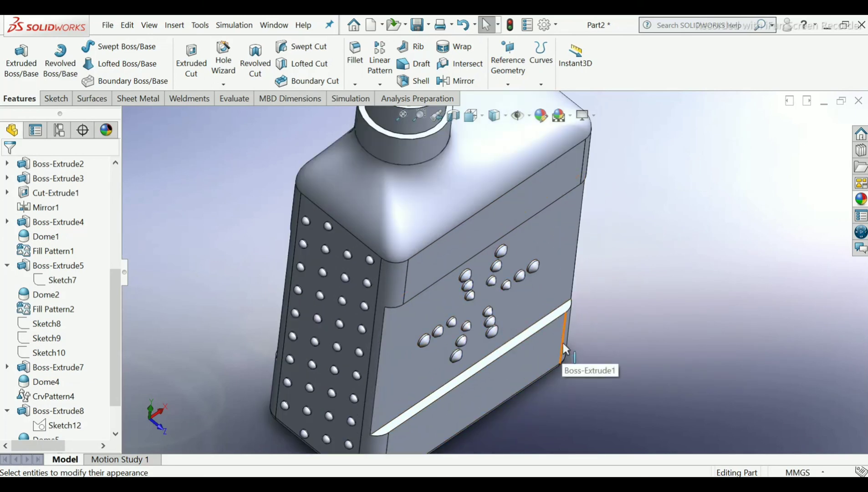
{"action": "scroll", "coordinate": [625, 332], "scroll_direction": "up", "scroll_amount": 2}
{"action": "middle_click_drag", "start_coordinate": [626, 333], "coordinate": [694, 428]}
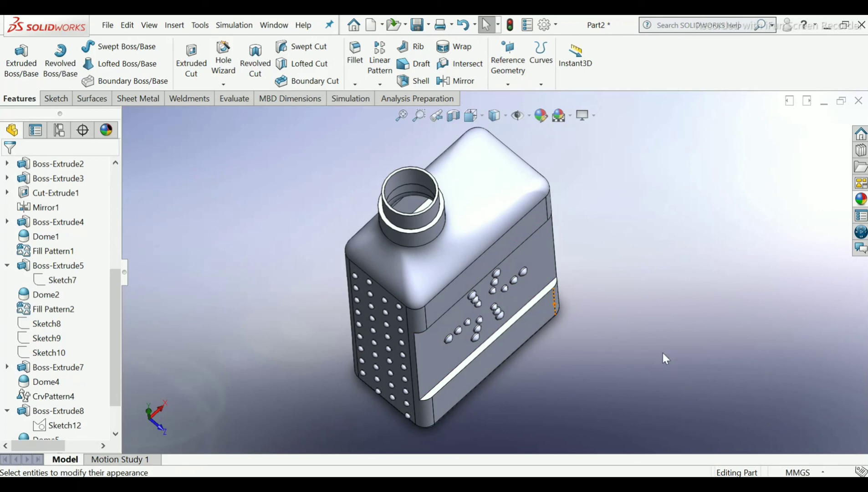